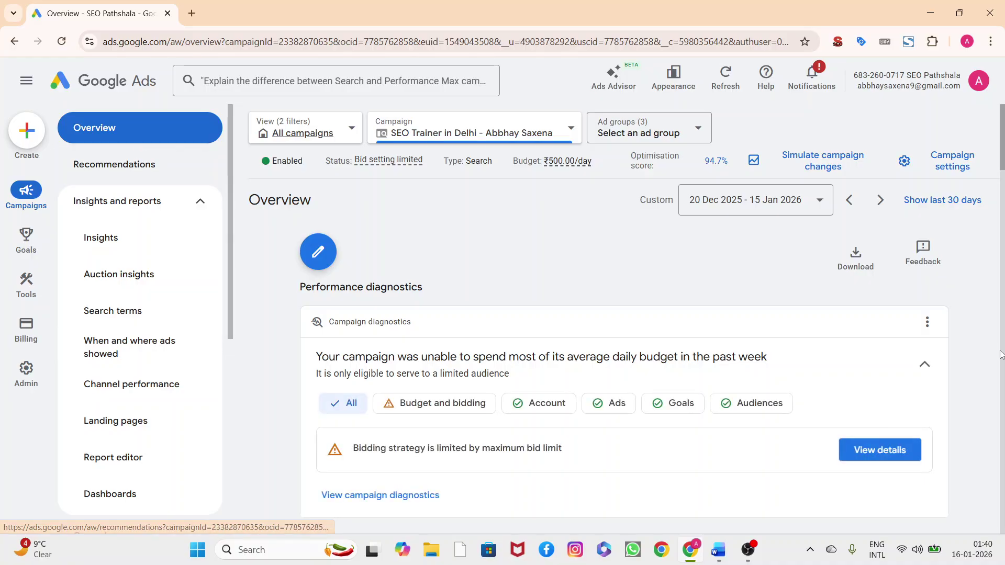
# Review the campaign's performance summary and open the account's billing summary.
pyautogui.scroll(-6, 929, 323)
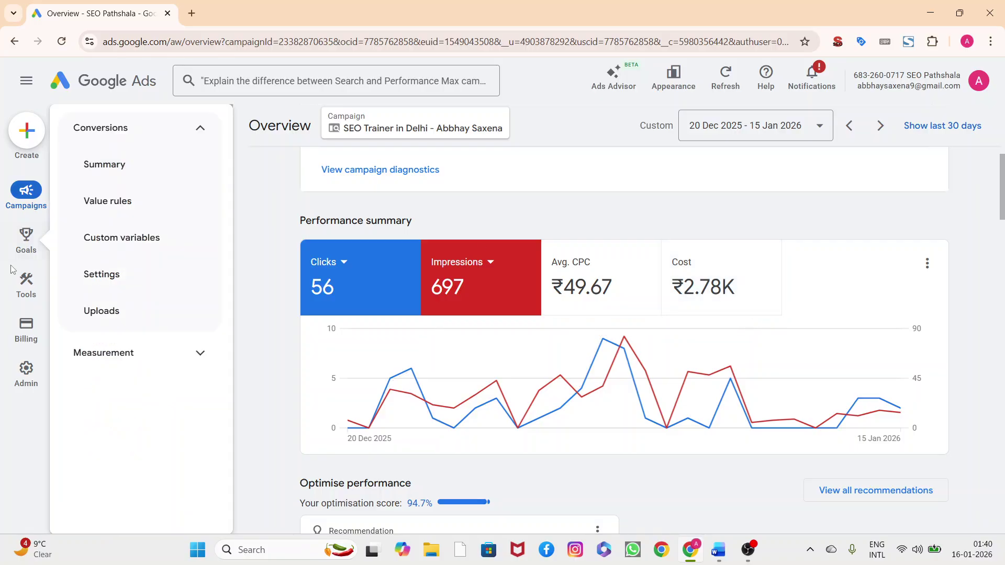
pyautogui.moveTo(26, 285)
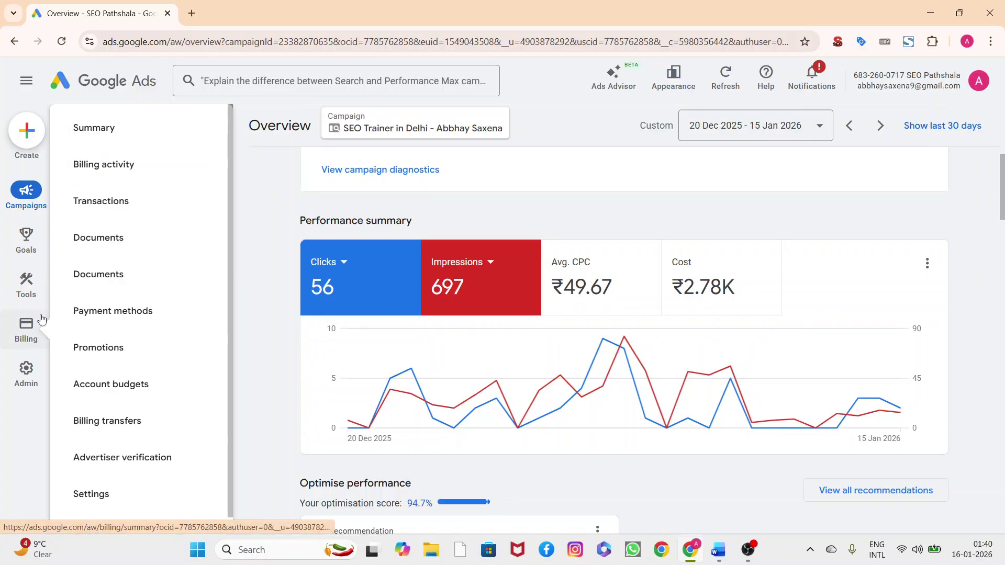
pyautogui.moveTo(22, 317)
pyautogui.click(124, 131)
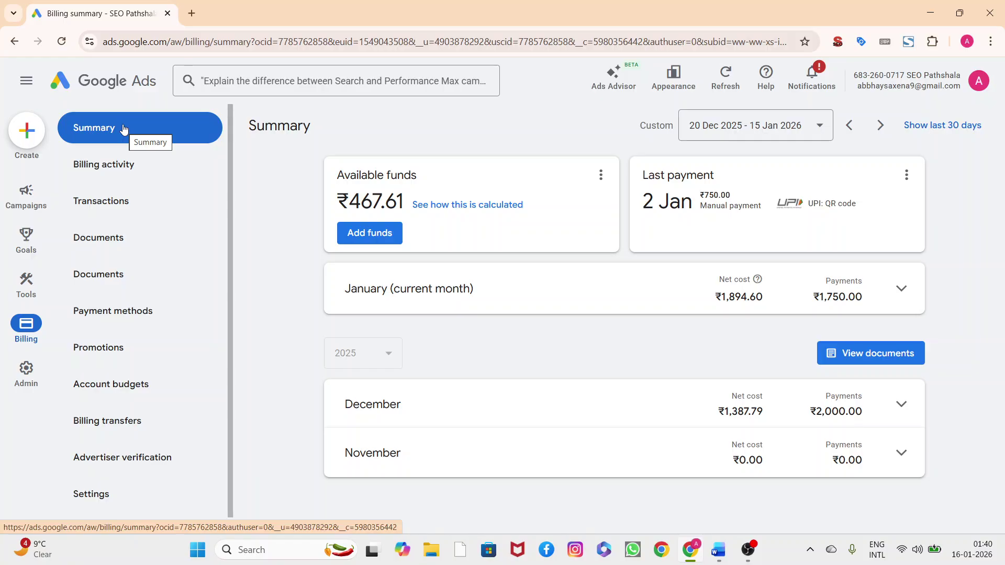
# Return to the campaign overview and examine its performance summary of clicks, impressions, average CPC and cost.
pyautogui.moveTo(26, 241)
pyautogui.moveTo(26, 193)
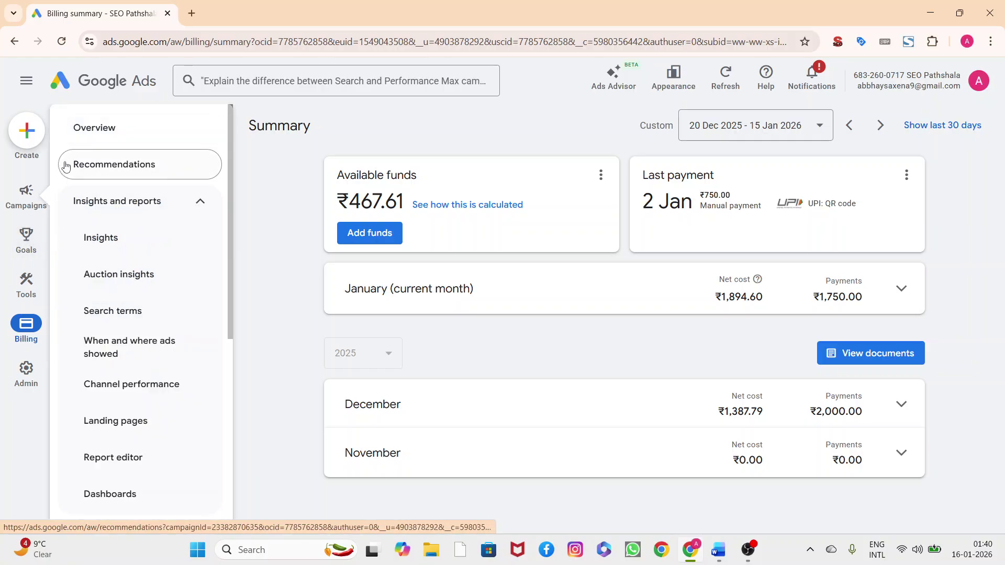
pyautogui.click(90, 134)
pyautogui.scroll(-4, 707, 381)
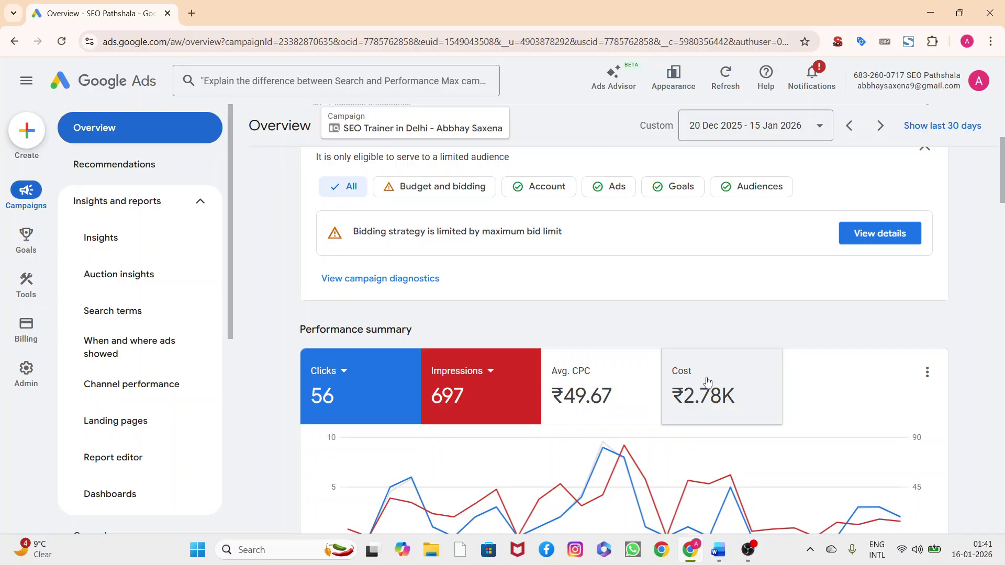
# Switch to the Word checklist and read the two action points under Check Search Terms Report.
pyautogui.click(719, 549)
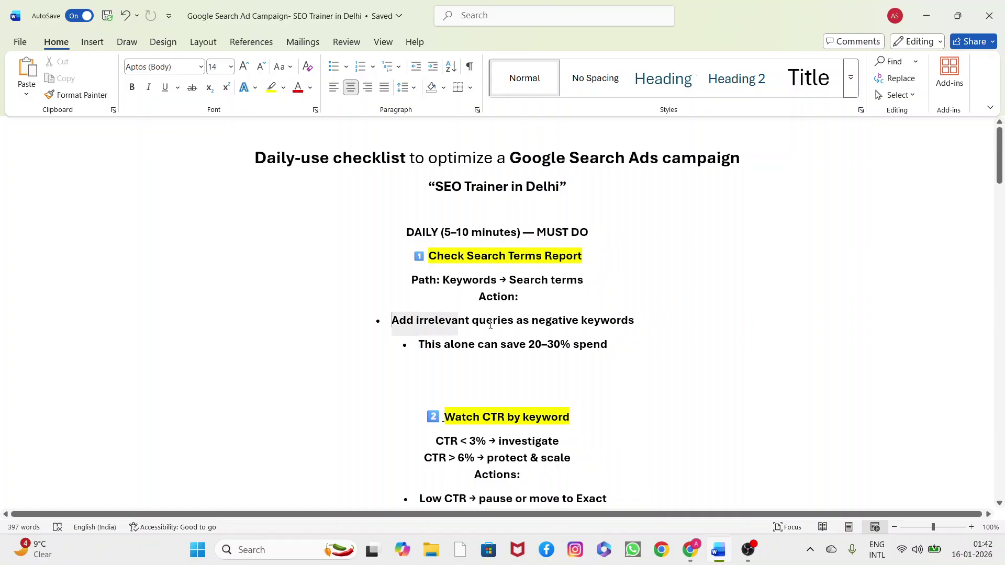
pyautogui.moveTo(394, 324); pyautogui.dragTo(640, 325)
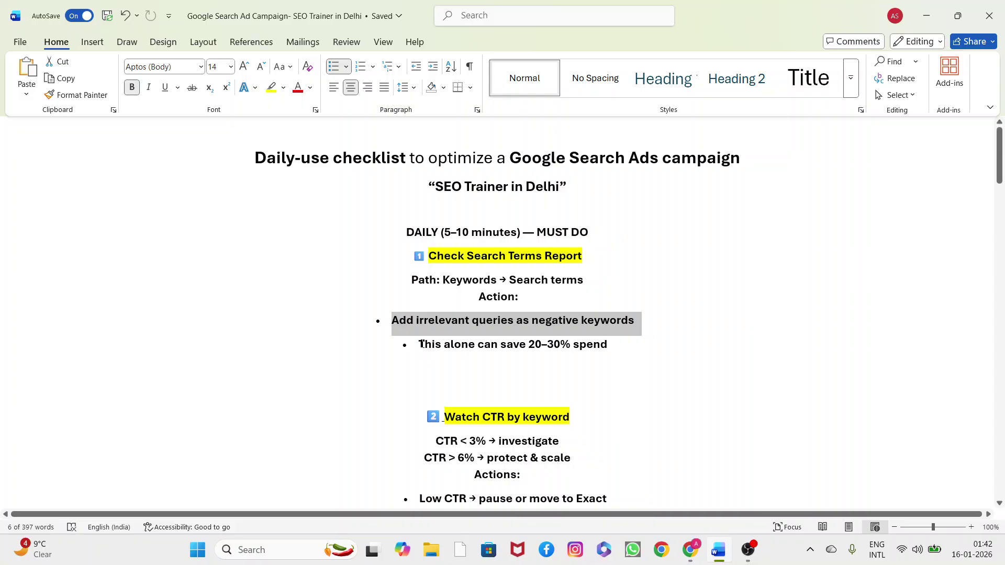
pyautogui.moveTo(422, 345); pyautogui.dragTo(639, 359)
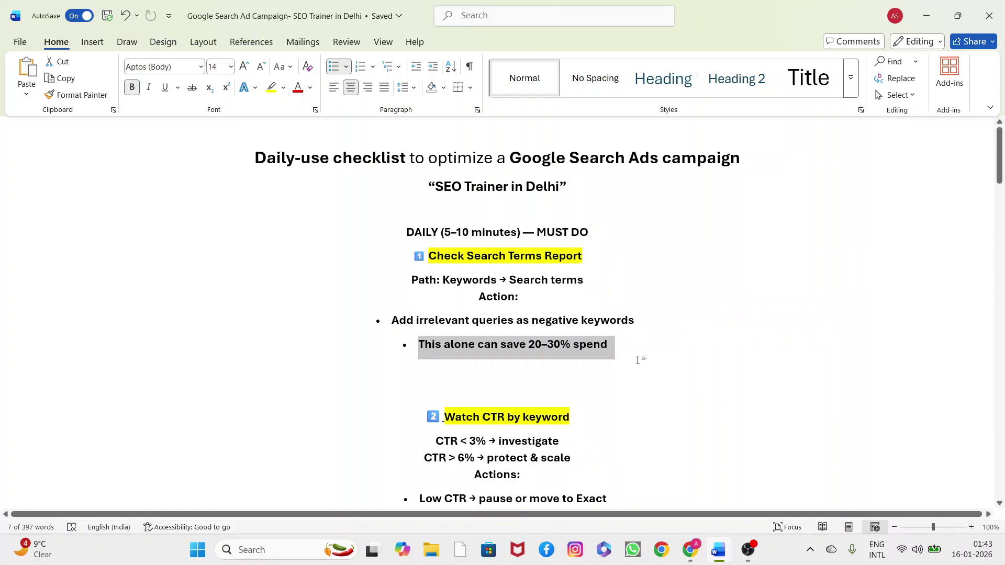
pyautogui.click(637, 360)
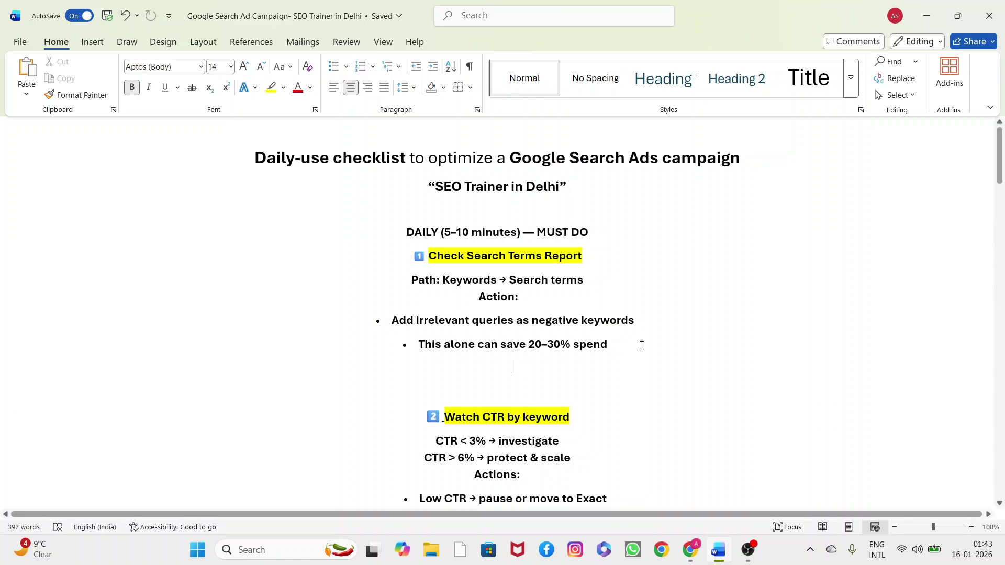
# Switch back to Google Ads and open the full search terms report from the overview's list of top searches.
pyautogui.click(684, 558)
pyautogui.scroll(-15, 651, 456)
pyautogui.scroll(6, 652, 451)
pyautogui.scroll(8, 652, 451)
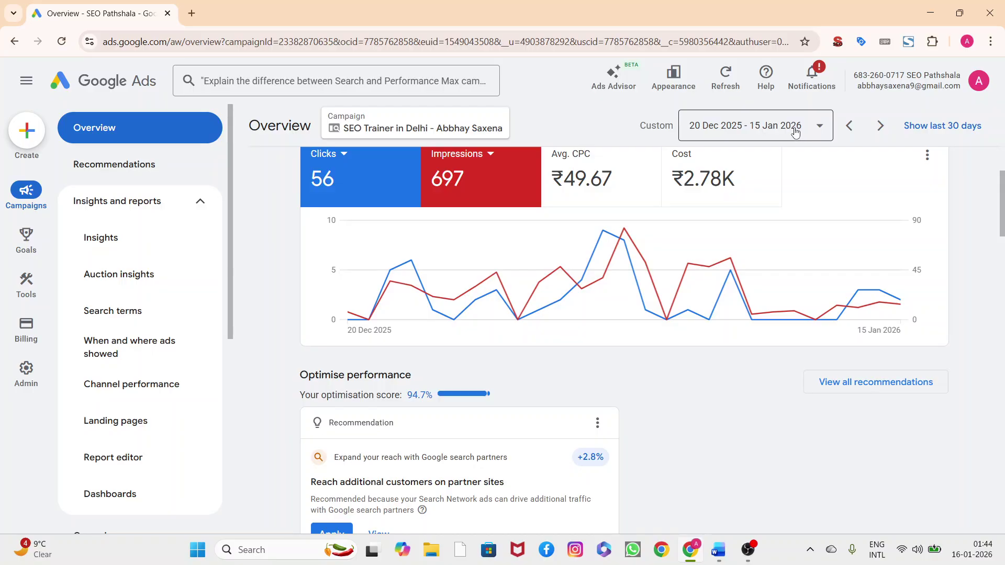
pyautogui.scroll(-15, 801, 251)
pyautogui.scroll(4, 819, 270)
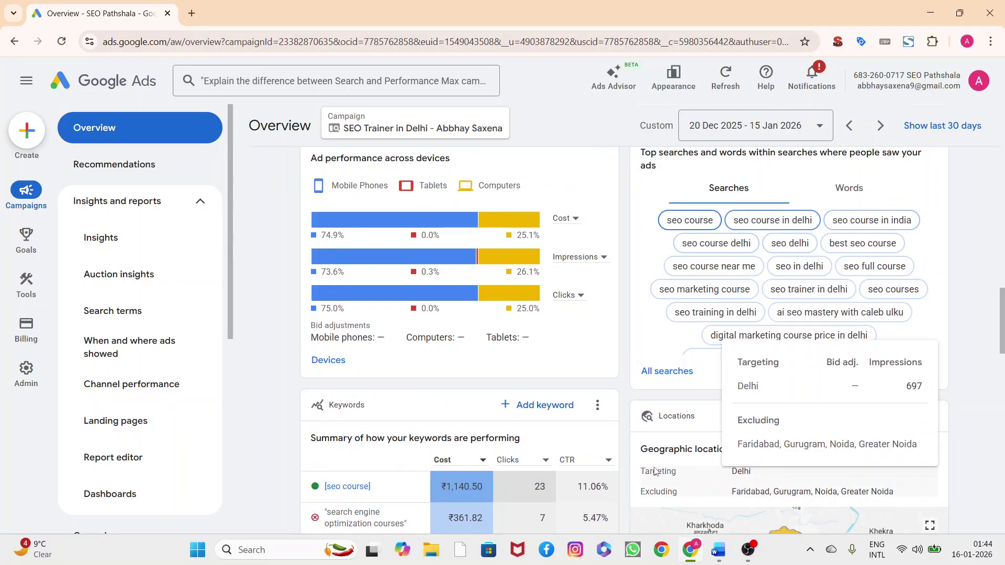
pyautogui.click(667, 372)
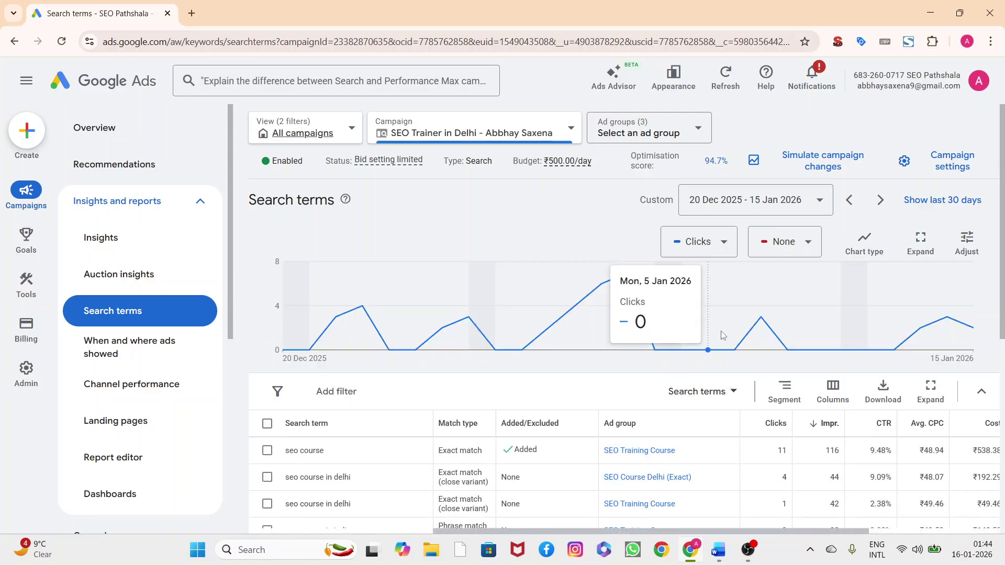
# Set the search terms table to show 200 rows and look through the listed terms.
pyautogui.scroll(-7, 728, 366)
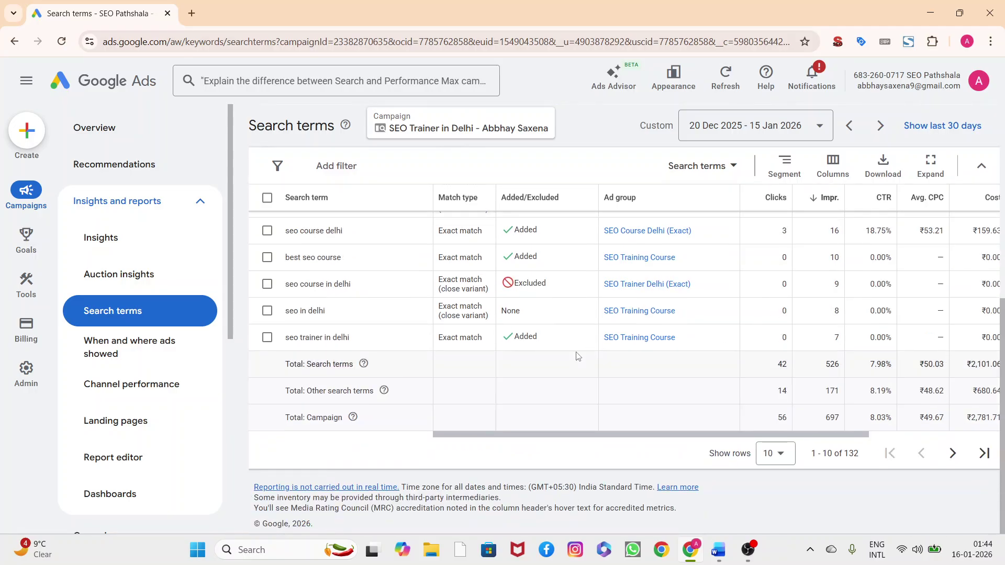
pyautogui.click(785, 454)
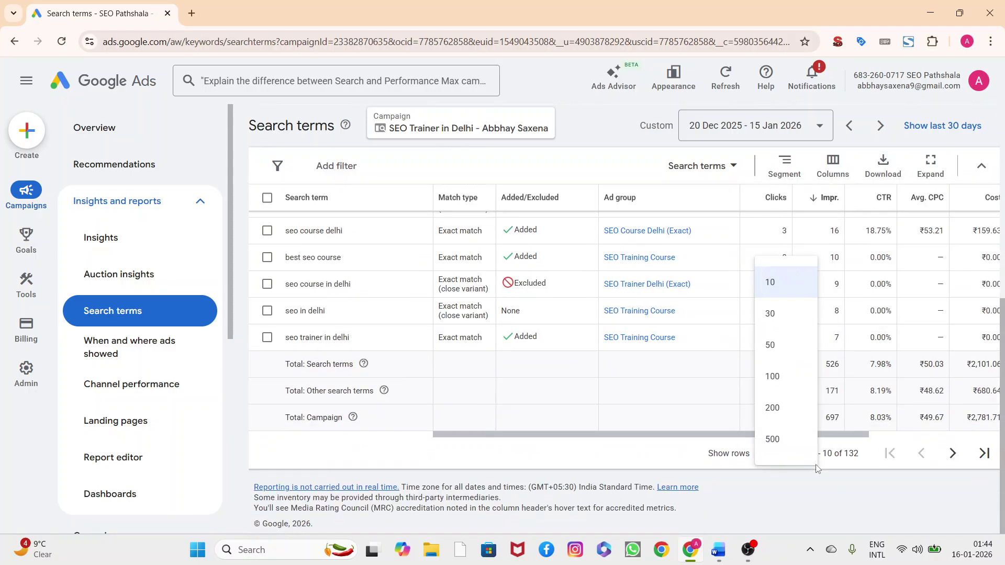
pyautogui.click(828, 478)
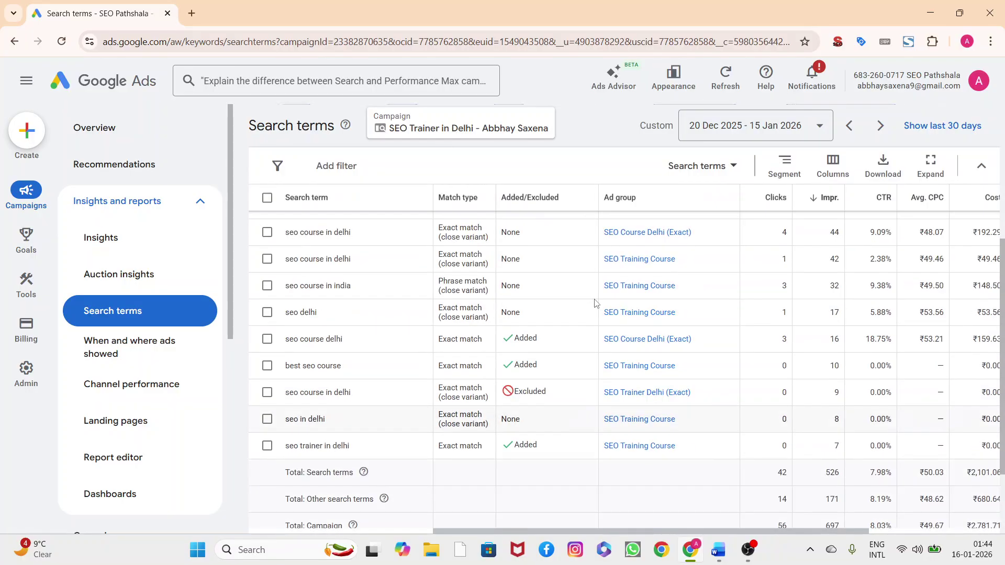
pyautogui.click(792, 463)
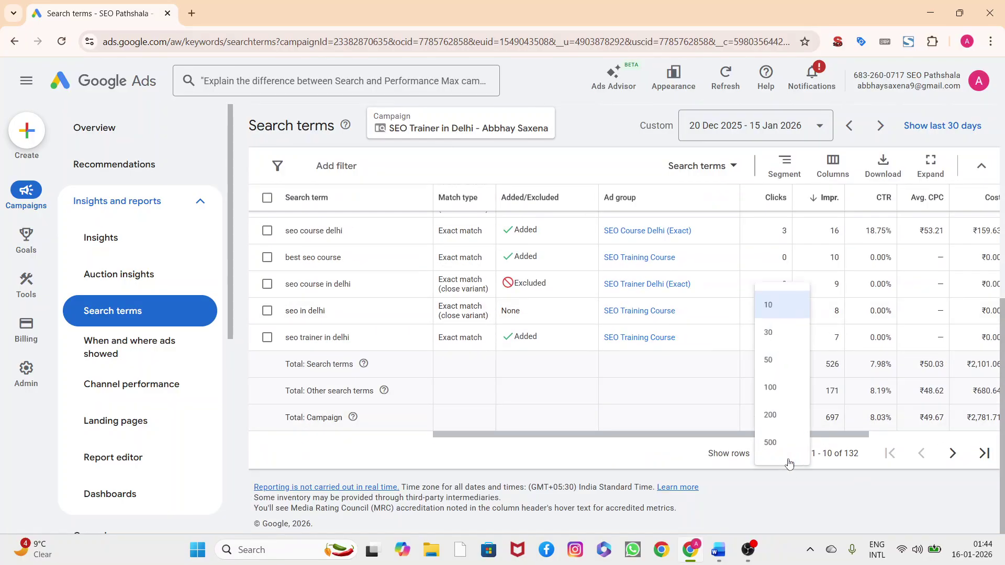
pyautogui.click(781, 413)
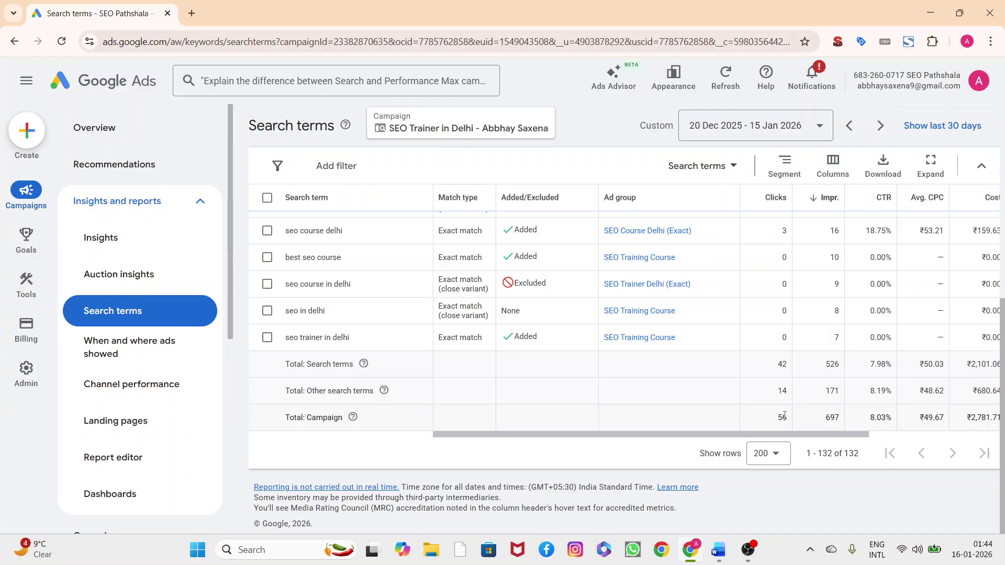
pyautogui.scroll(-13, 470, 386)
pyautogui.scroll(12, 471, 387)
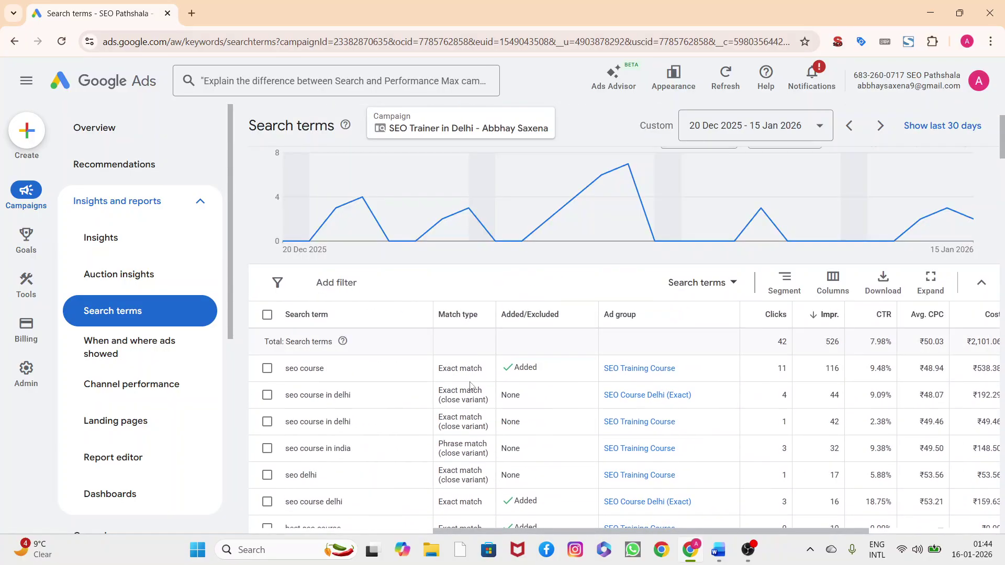
pyautogui.scroll(-2, 470, 386)
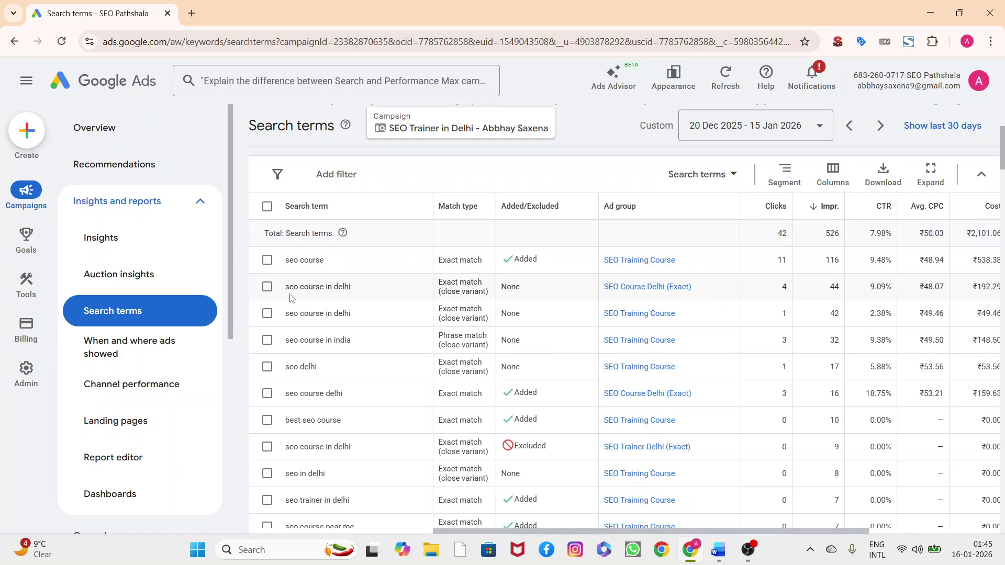
# Search the page for other occurrences of the term "seo course in delhi".
pyautogui.moveTo(286, 288); pyautogui.dragTo(354, 293)
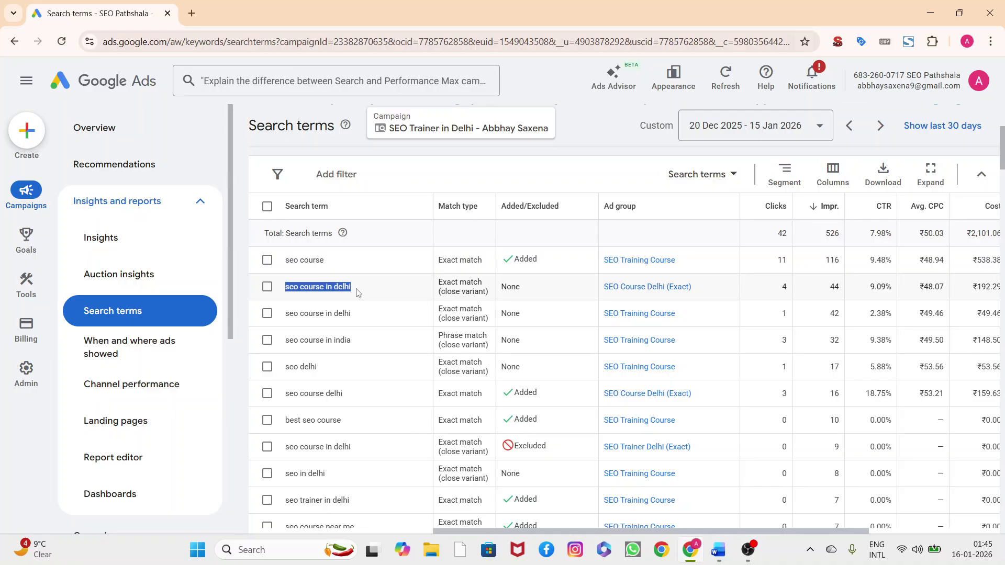
pyautogui.hotkey('ctrl', 'f')
pyautogui.press('Return')
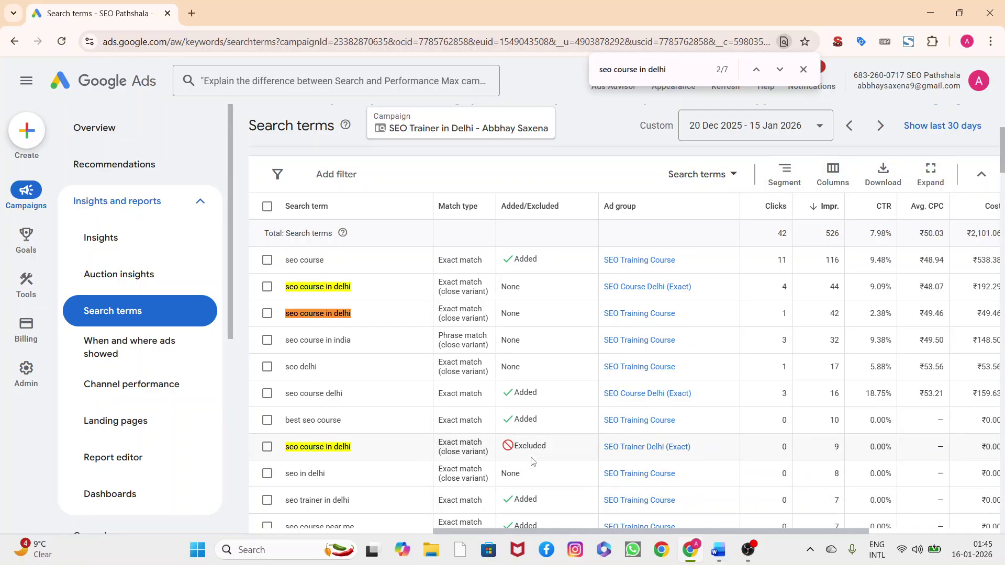
pyautogui.click(803, 70)
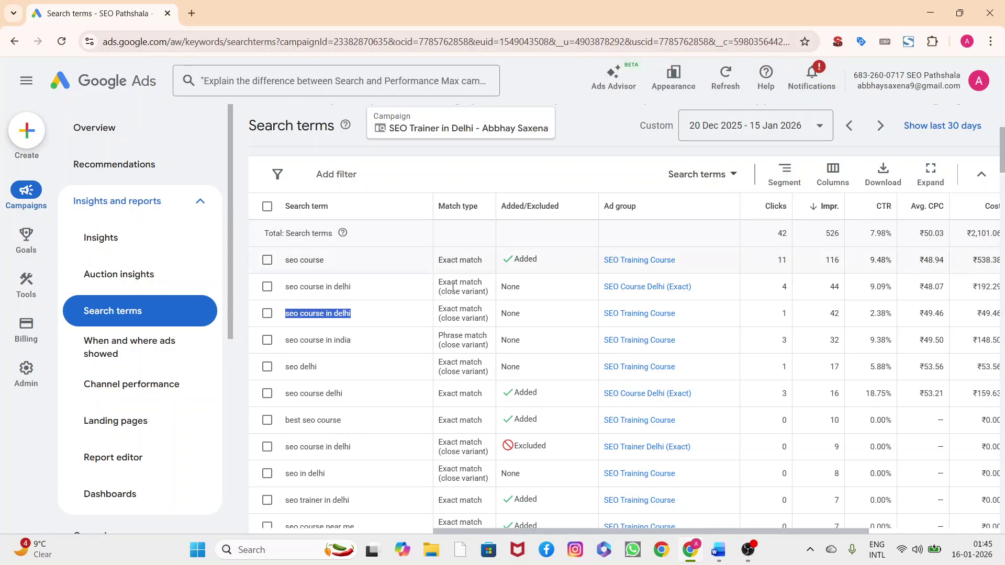
# Select the non-excluded "seo course in delhi" terms in the SEO Training Course ad group, the exact close variant and the phrase match, checking every occurrence.
pyautogui.click(268, 315)
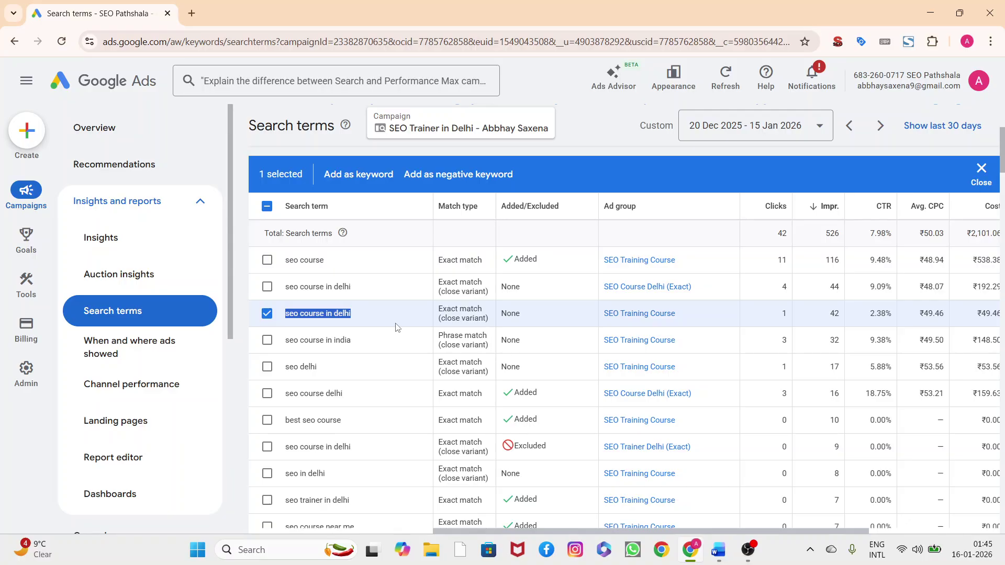
pyautogui.hotkey('ctrl', 'f')
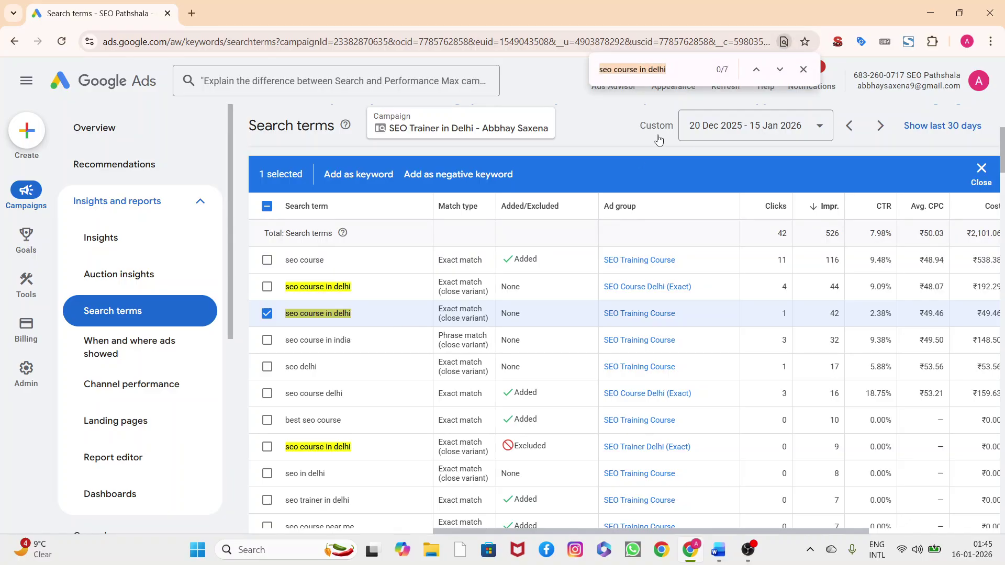
pyautogui.click(780, 73)
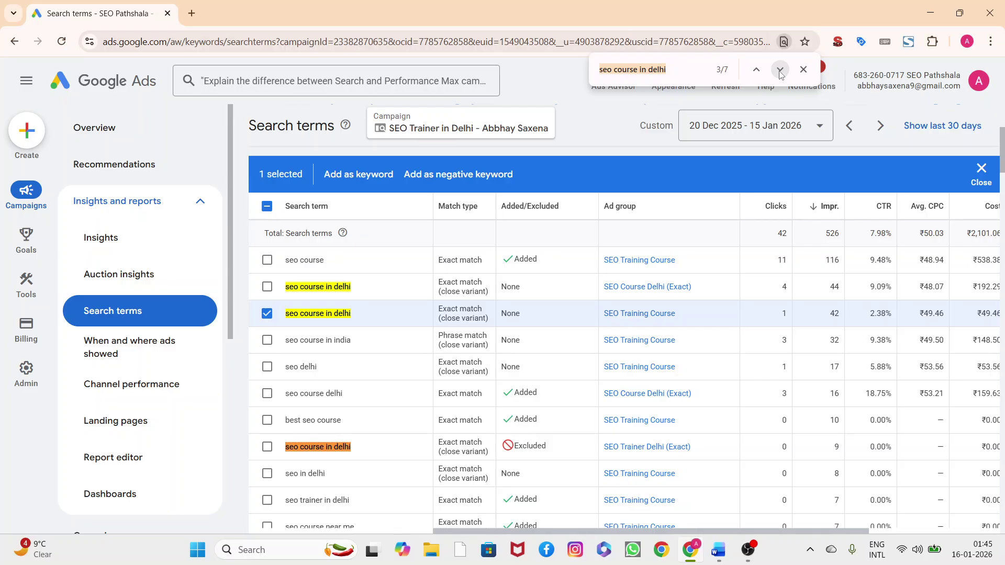
pyautogui.click(778, 74)
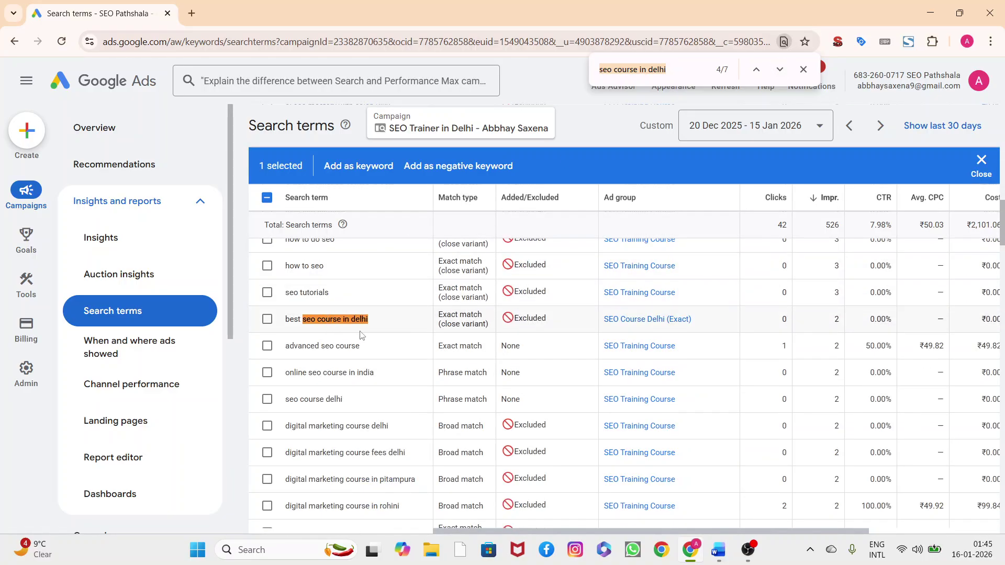
pyautogui.click(781, 74)
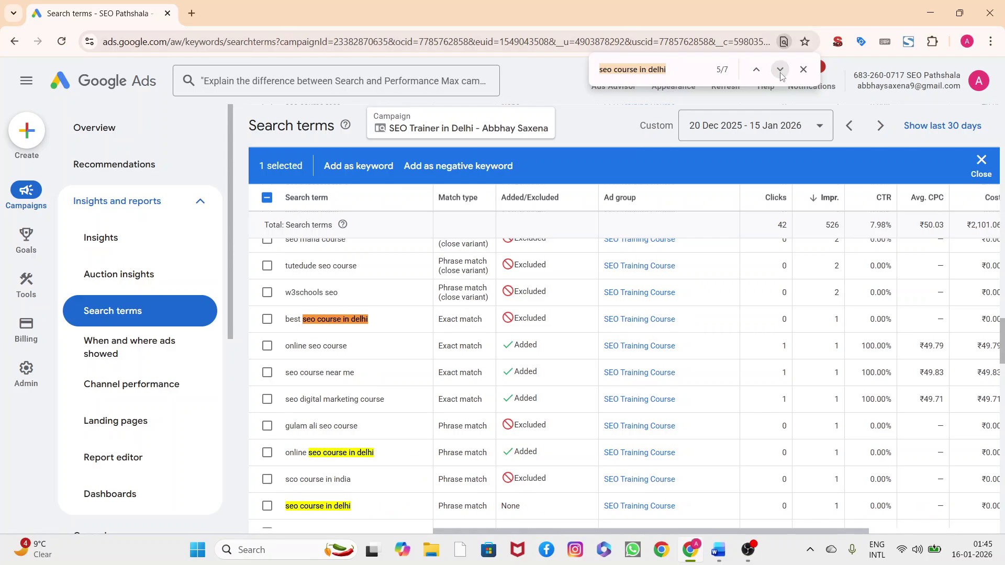
pyautogui.click(781, 74)
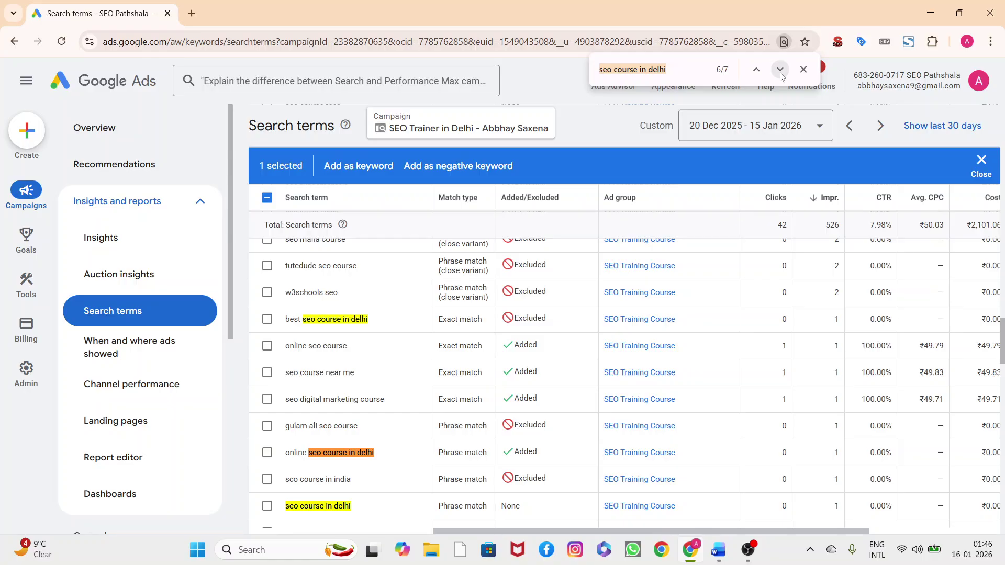
pyautogui.click(780, 74)
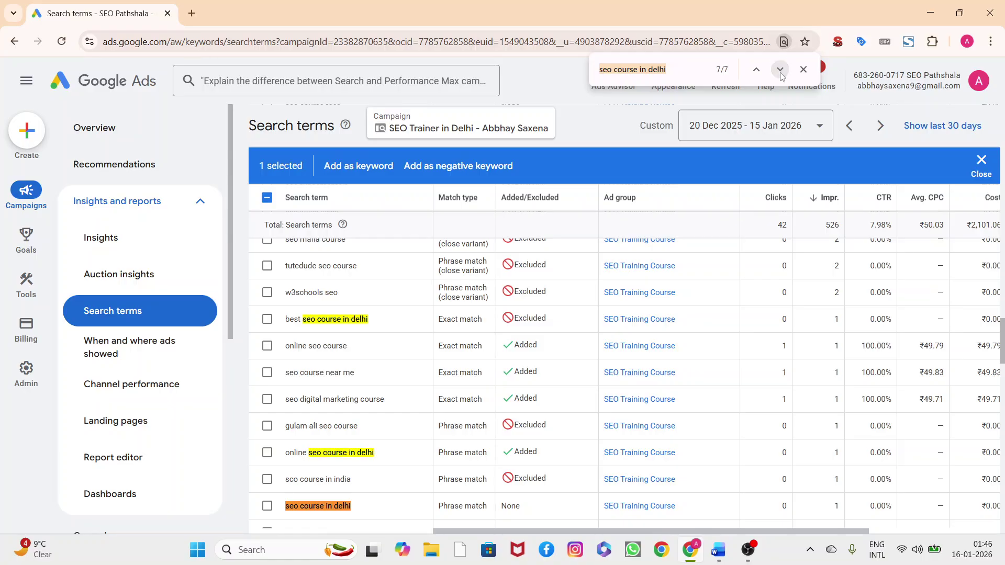
pyautogui.click(267, 506)
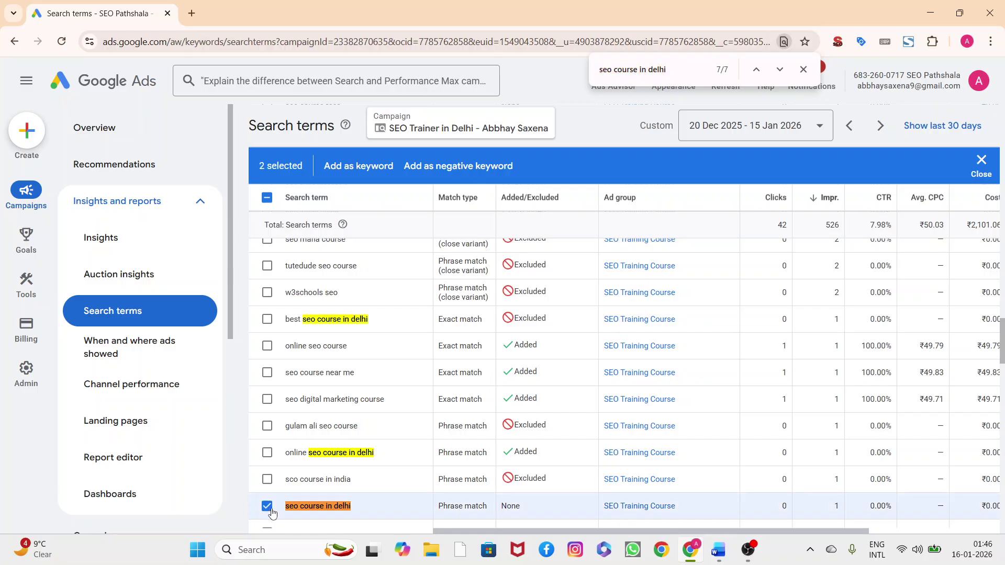
pyautogui.click(781, 71)
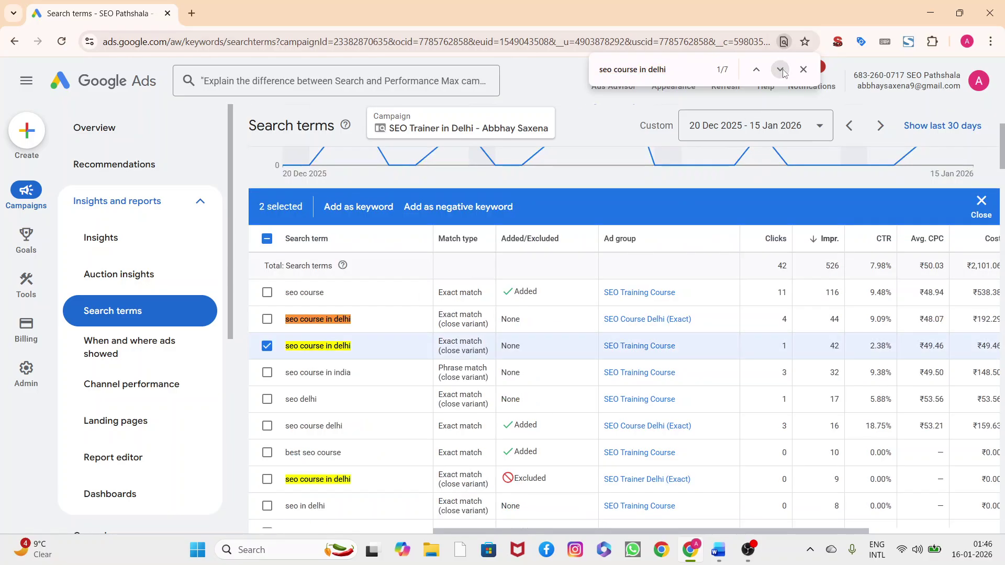
pyautogui.click(804, 70)
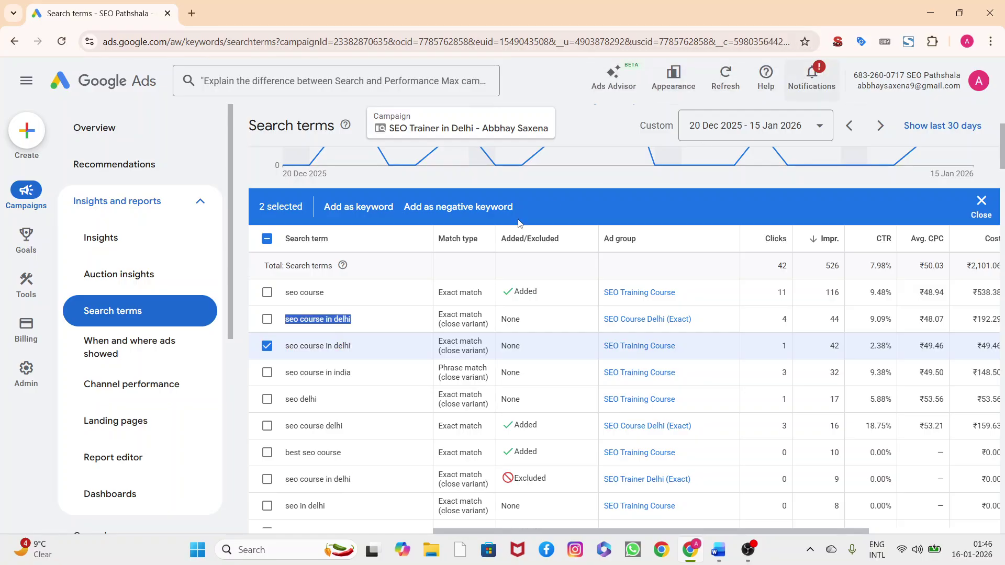
# Add both selected terms as negative keywords at campaign level, and deselect the exact close-variant "seo course in delhi" row.
pyautogui.click(459, 206)
pyautogui.click(311, 293)
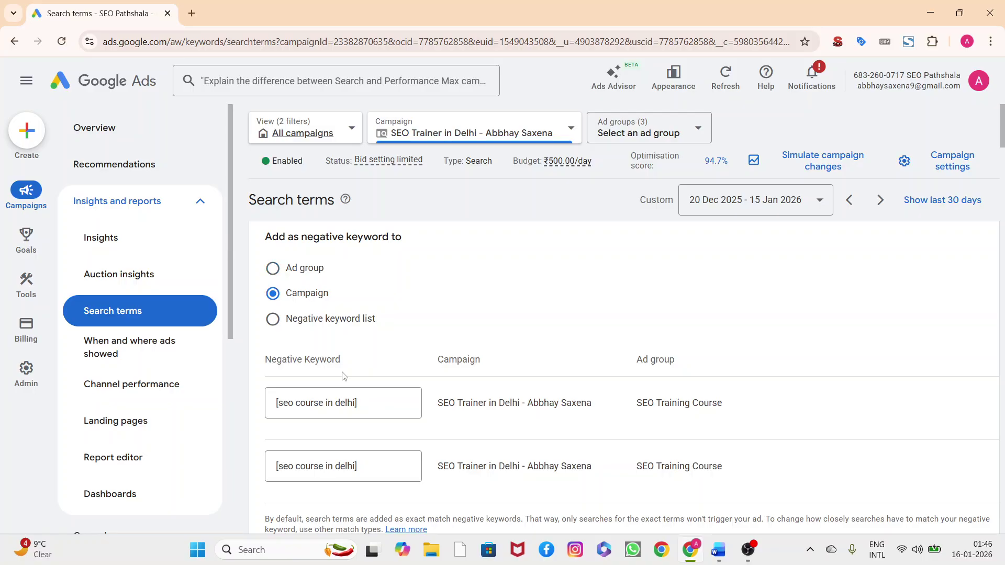
pyautogui.scroll(-2, 350, 434)
pyautogui.click(272, 479)
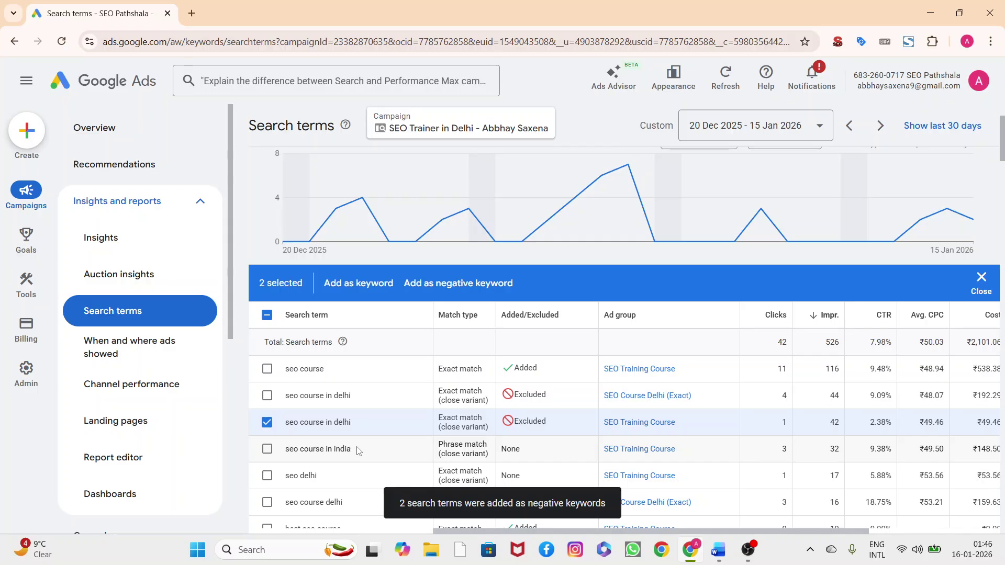
pyautogui.click(267, 422)
pyautogui.scroll(-7, 273, 414)
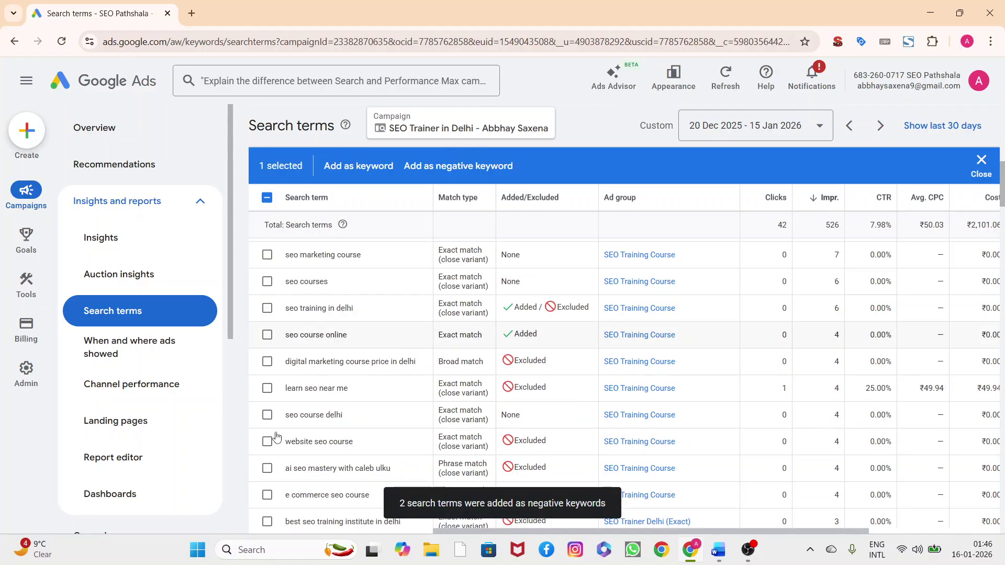
# Search the page for "seo course in delhi" again and check each occurrence's match type, status and ad group.
pyautogui.scroll(-10, 314, 386)
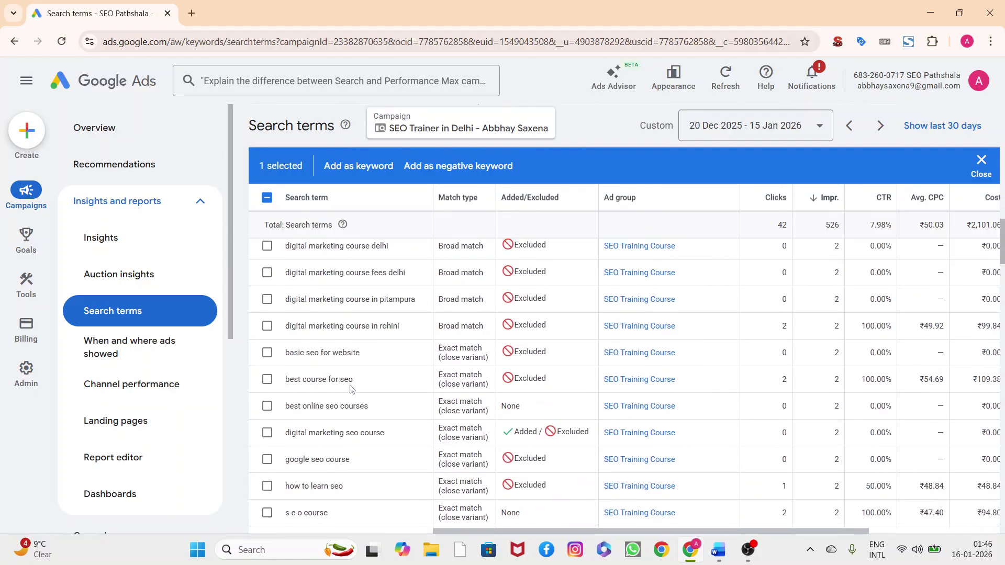
pyautogui.hotkey('ctrl', 'f')
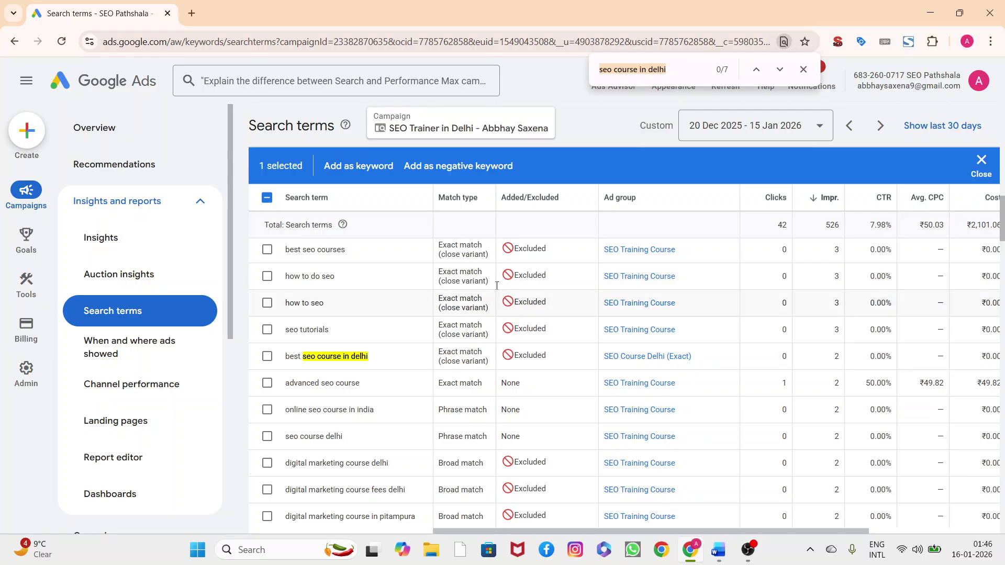
pyautogui.click(787, 74)
pyautogui.click(782, 70)
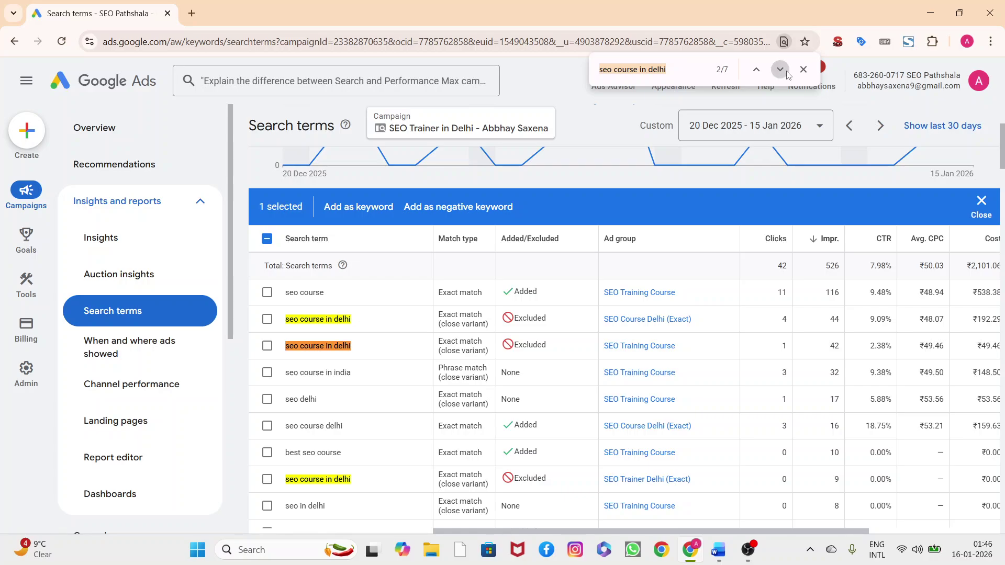
pyautogui.click(782, 70)
pyautogui.click(781, 70)
pyautogui.click(787, 75)
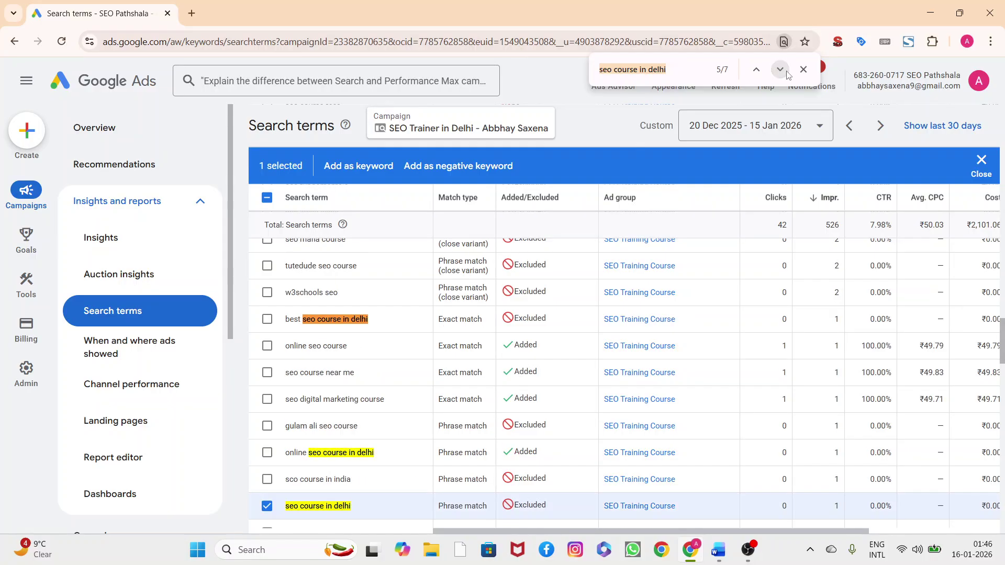
pyautogui.click(787, 75)
pyautogui.click(787, 75)
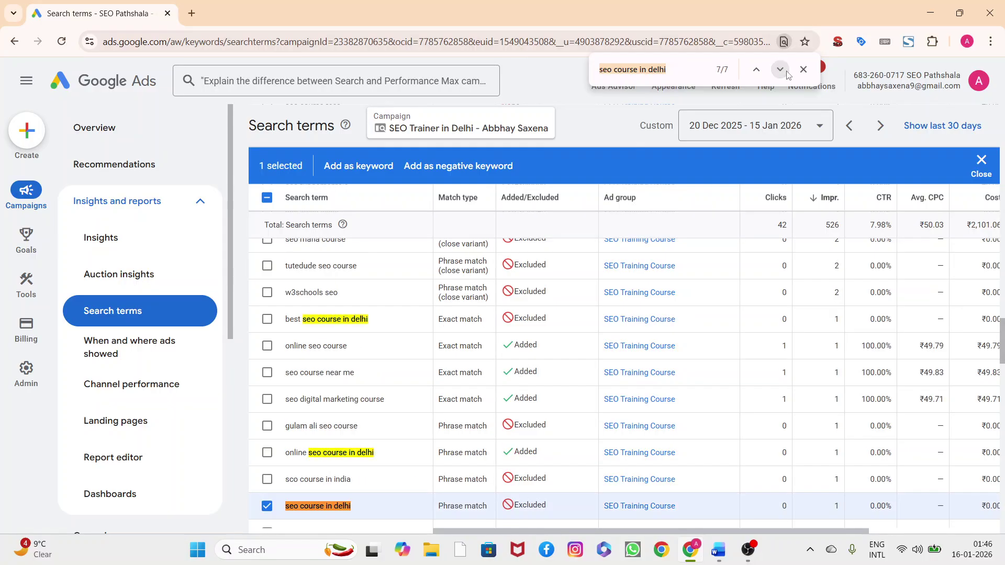
pyautogui.click(787, 75)
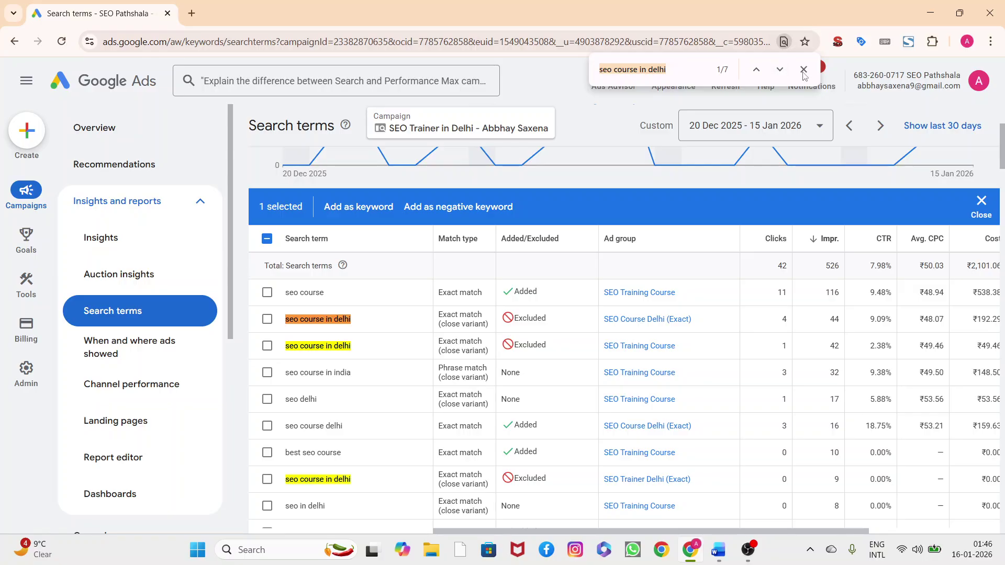
pyautogui.click(804, 69)
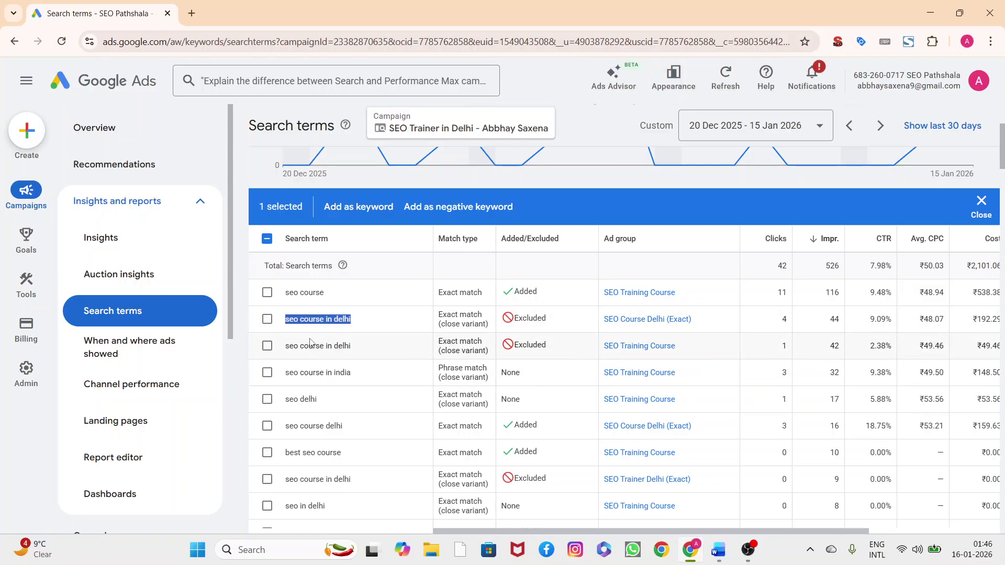
# Also select "seo course in delhi" in SEO Course Delhi (Exact), start adding both selected terms as keywords, and set each max. CPC to ₹45.
pyautogui.click(267, 319)
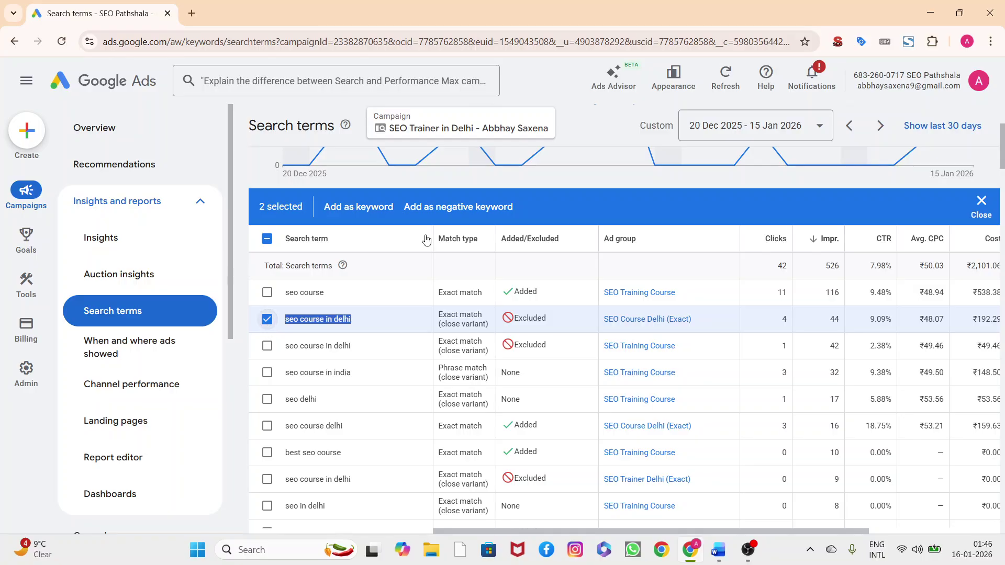
pyautogui.click(383, 215)
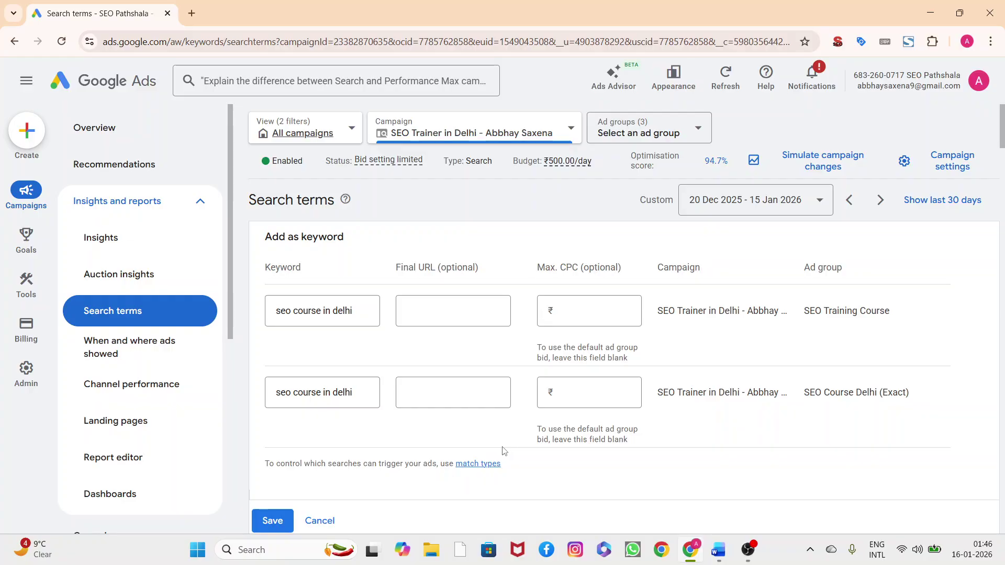
pyautogui.click(569, 309)
pyautogui.write('45')
pyautogui.click(581, 395)
pyautogui.write('45')
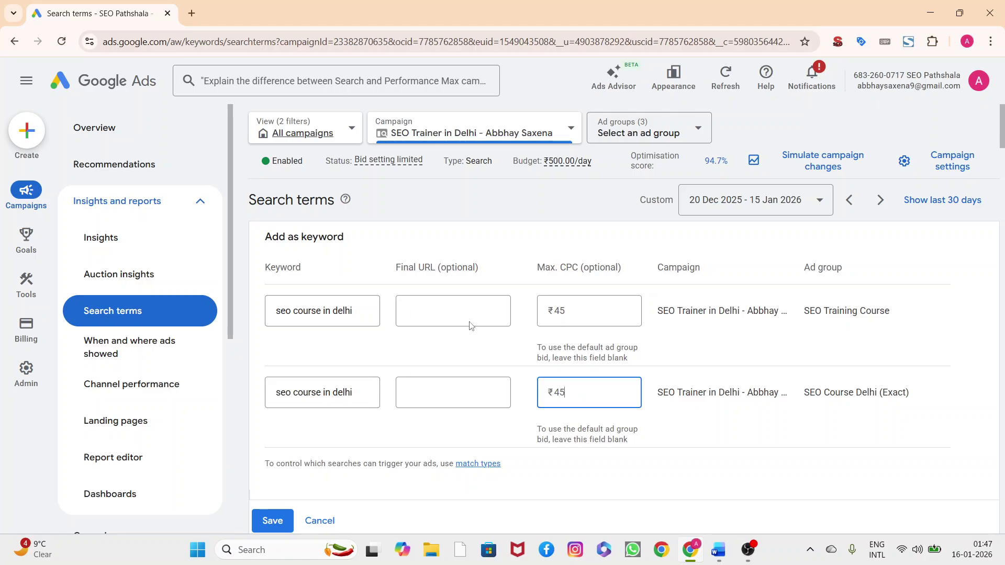
# Open the SEO Trainer in Delhi page of seopathshala.com in a new tab and copy its URL for the keywords' final URL.
pyautogui.click(454, 326)
pyautogui.click(423, 397)
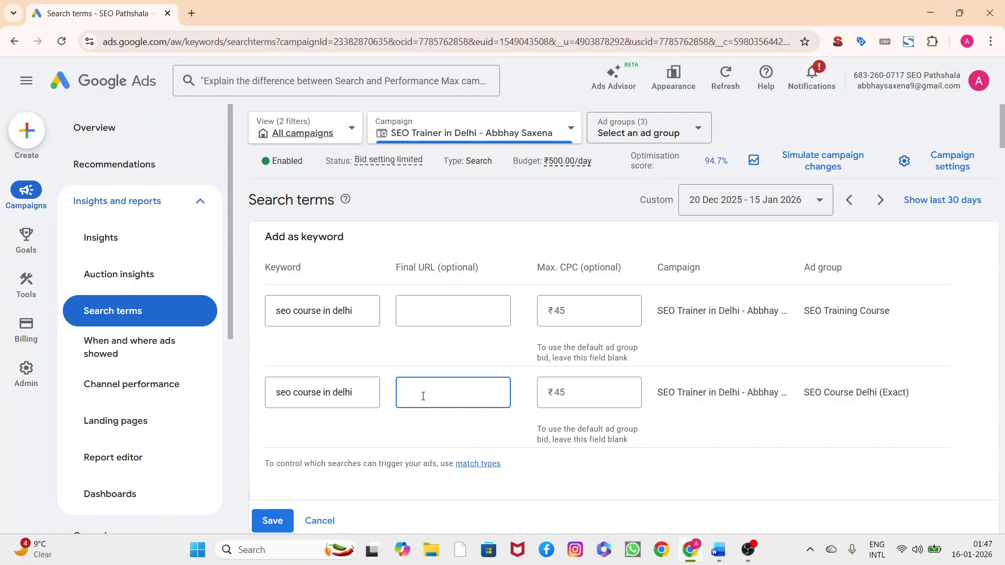
pyautogui.click(198, 16)
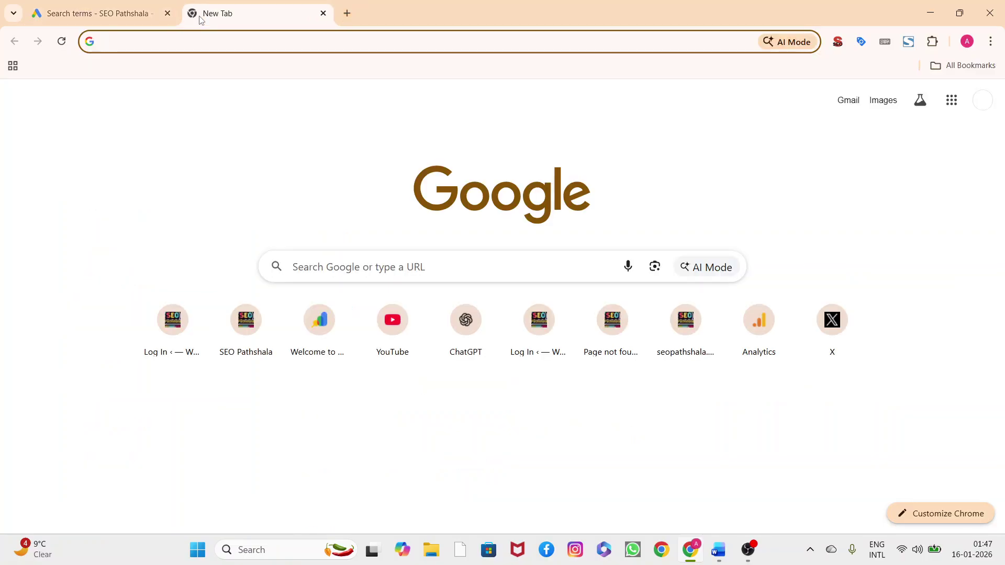
pyautogui.write('seo')
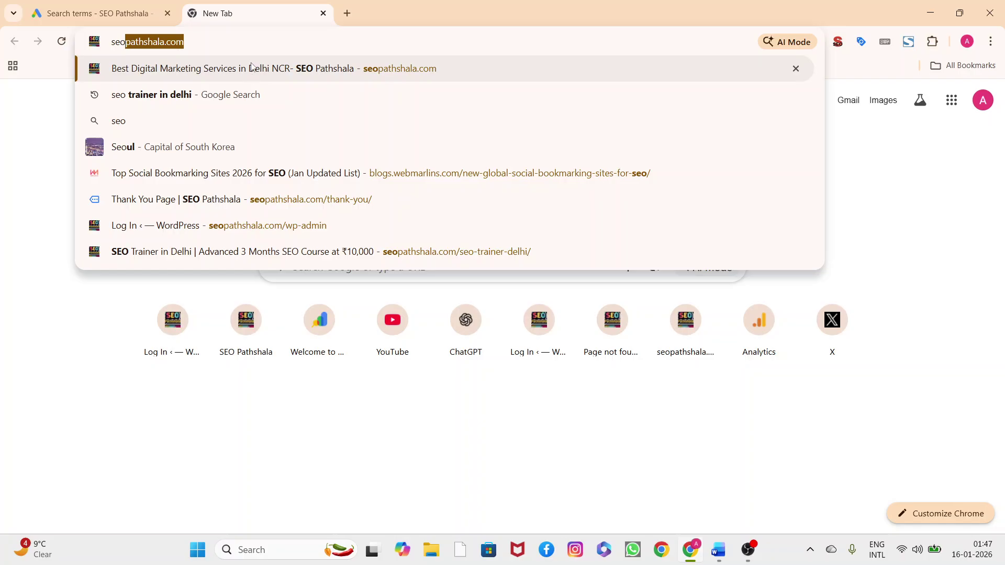
pyautogui.click(251, 64)
pyautogui.click(877, 98)
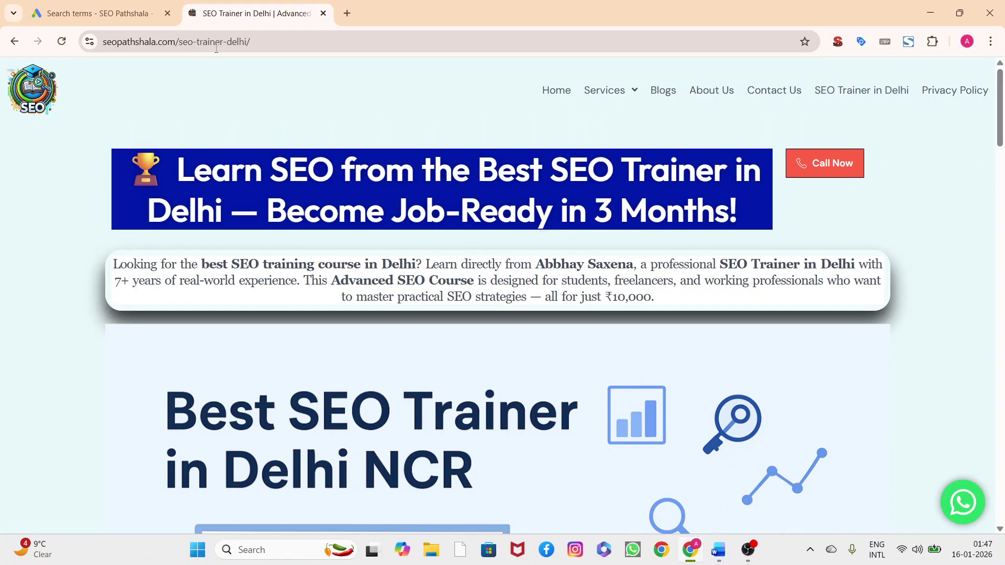
pyautogui.click(263, 46)
pyautogui.hotkey('ctrl', 'a')
pyautogui.hotkey('ctrl', 'c')
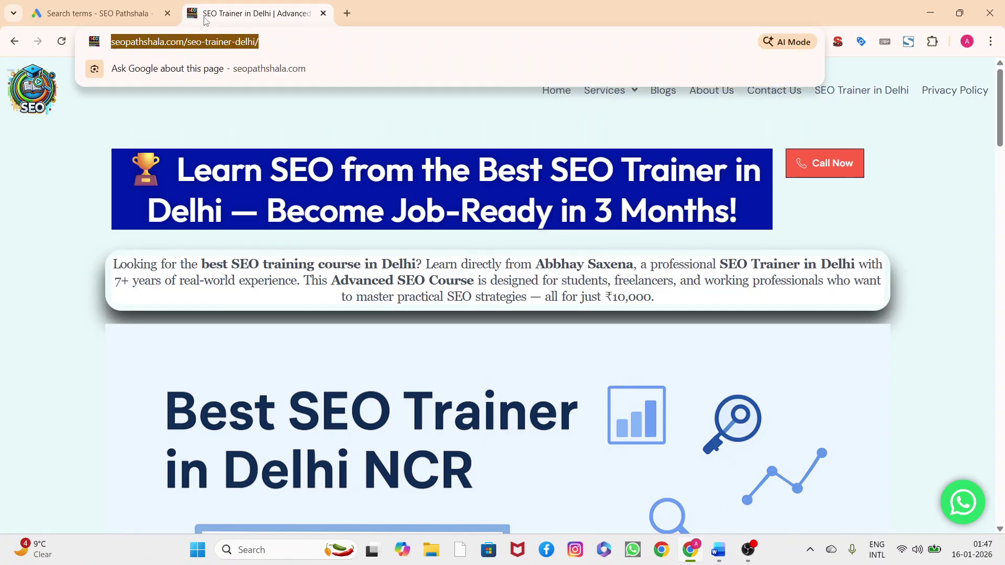
# Back in Google Ads, paste the copied seo-trainer-delhi URL as the final URL of both keywords and save them.
pyautogui.click(97, 14)
pyautogui.click(422, 317)
pyautogui.hotkey('ctrl', 'v')
pyautogui.click(421, 403)
pyautogui.write('https://seopathshala.com/seo-trainer-delhi')
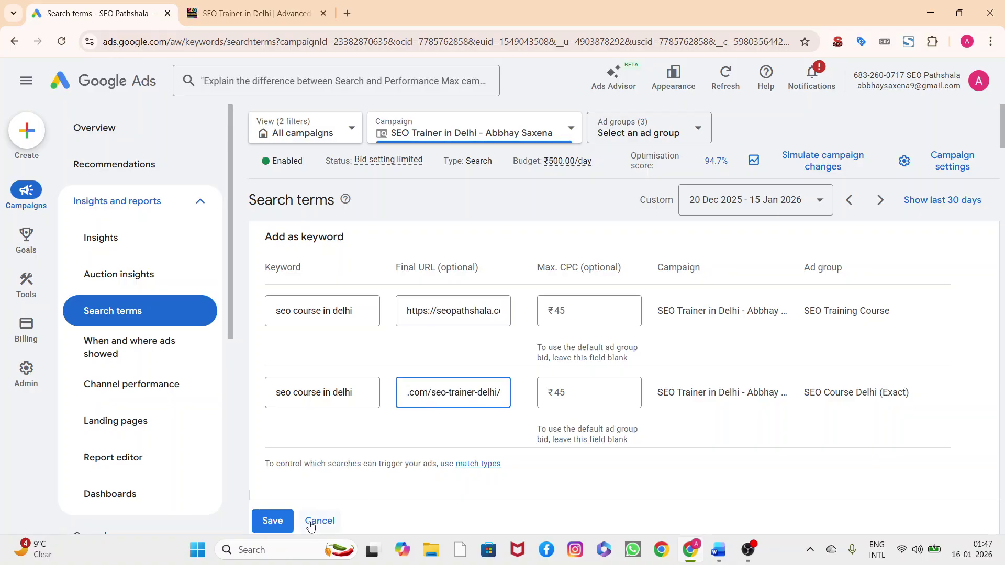
pyautogui.click(276, 522)
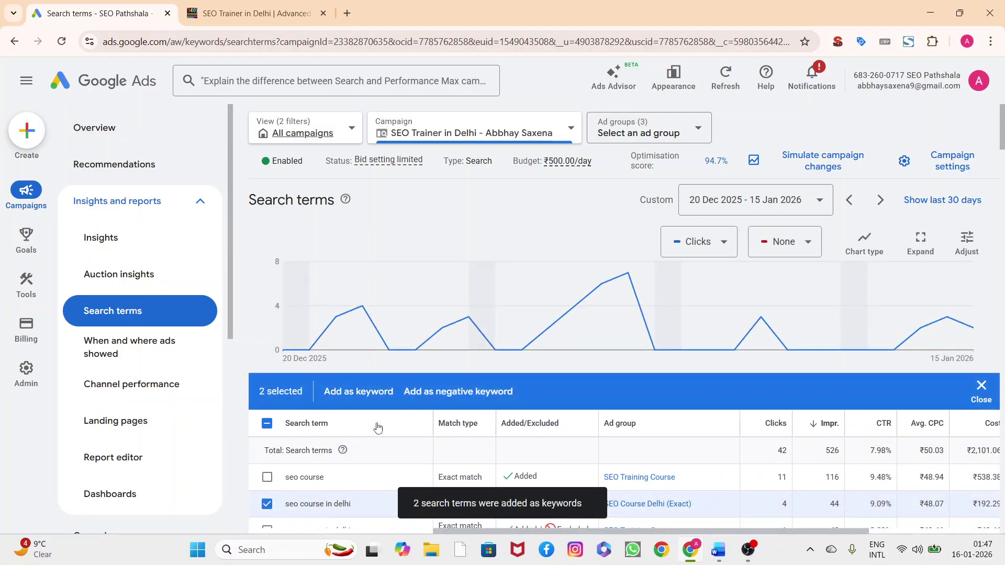
# Clear the selection of all search terms in the table.
pyautogui.click(267, 423)
pyautogui.scroll(-2, 270, 424)
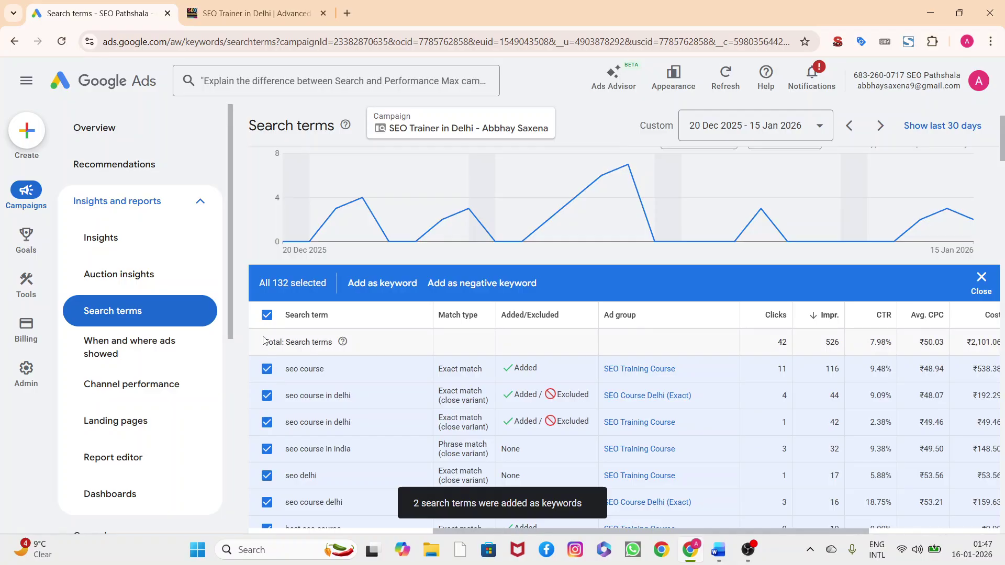
pyautogui.click(267, 315)
pyautogui.scroll(-2, 647, 438)
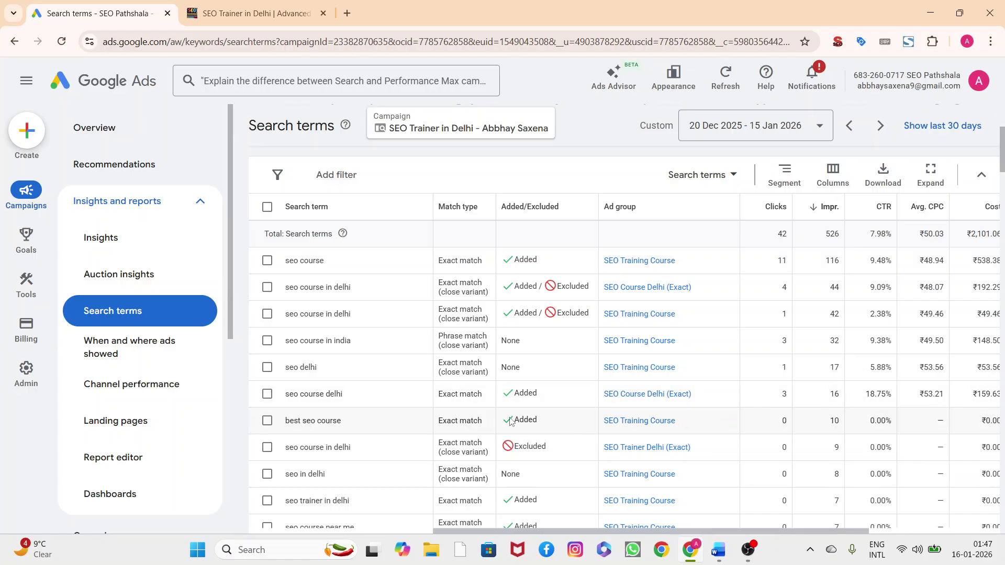
# Look through the search terms down to the end of the table, checking the Added/Excluded status for terms not yet handled.
pyautogui.scroll(-4, 512, 419)
pyautogui.scroll(-8, 511, 419)
pyautogui.scroll(4, 500, 408)
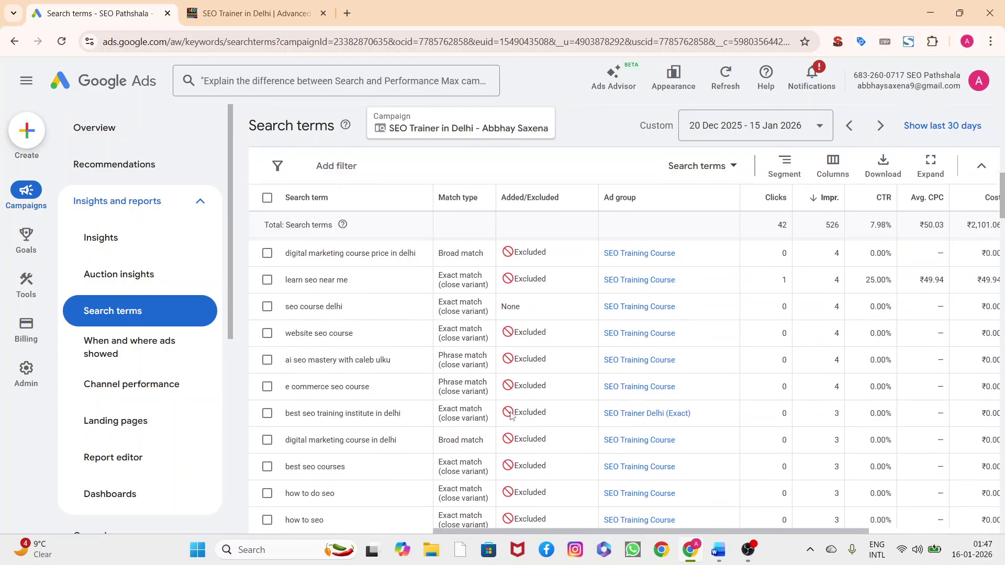
pyautogui.scroll(-10, 416, 364)
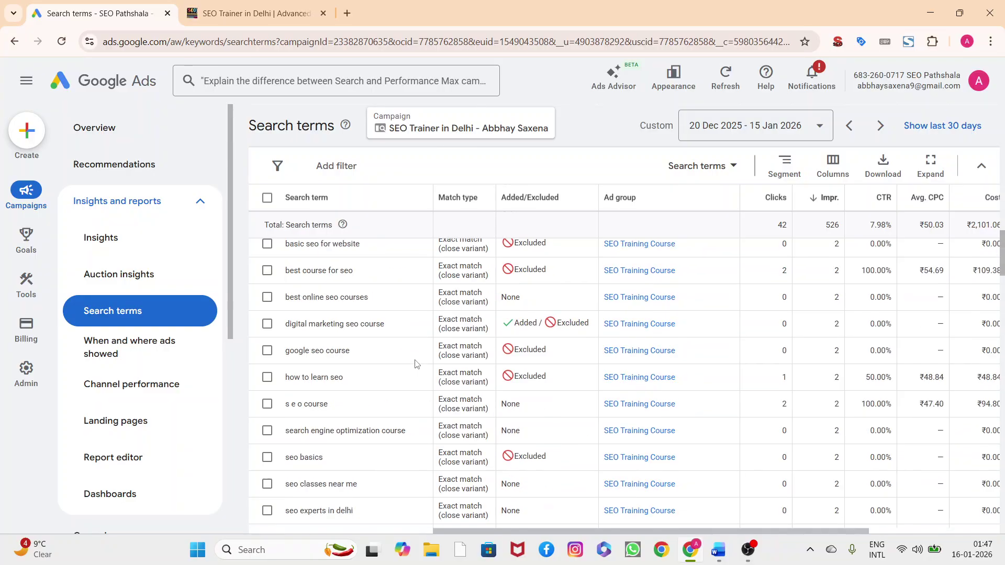
pyautogui.scroll(-2, 416, 364)
pyautogui.scroll(-4, 431, 425)
pyautogui.scroll(-4, 431, 425)
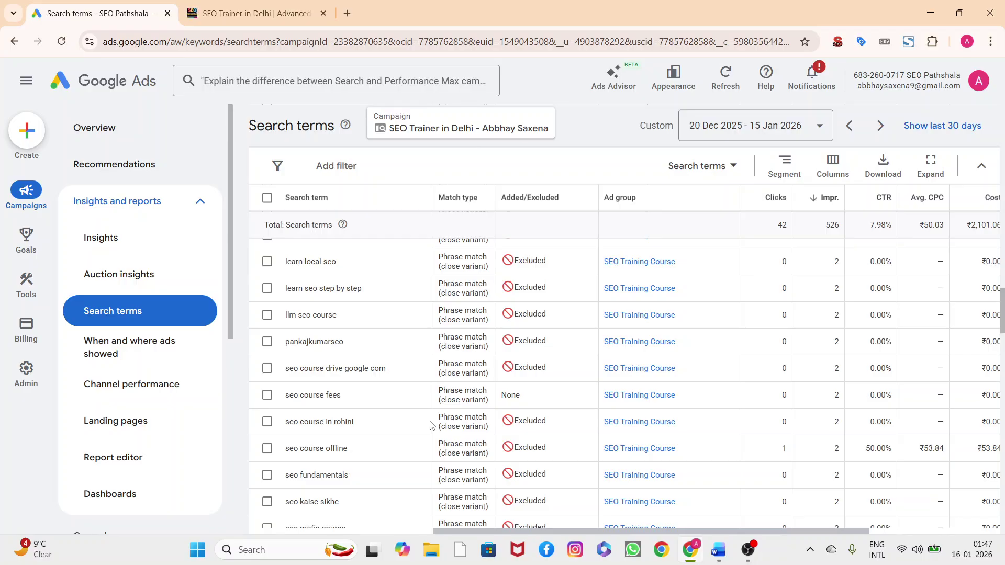
pyautogui.scroll(-8, 431, 425)
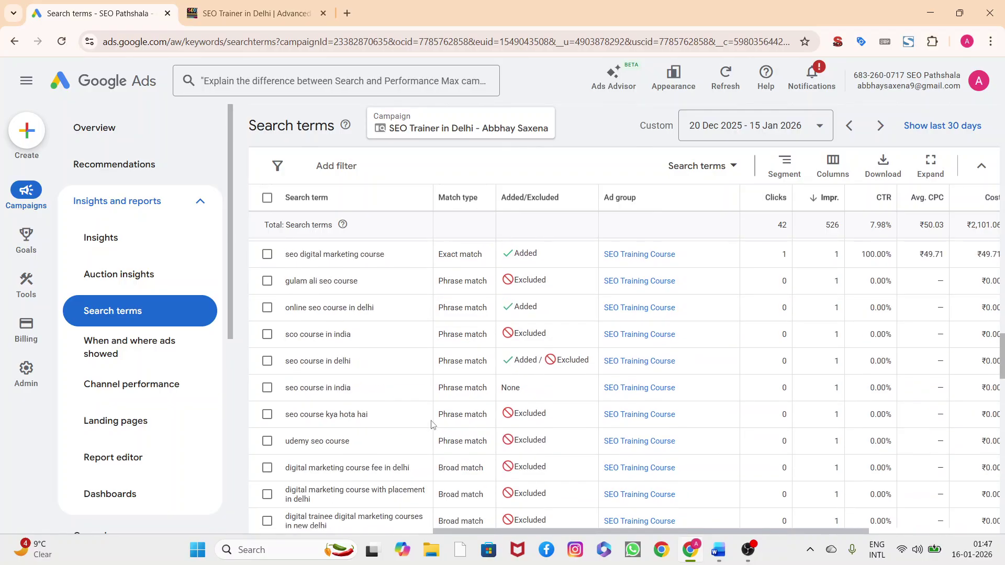
pyautogui.scroll(-4, 432, 424)
pyautogui.scroll(2, 433, 422)
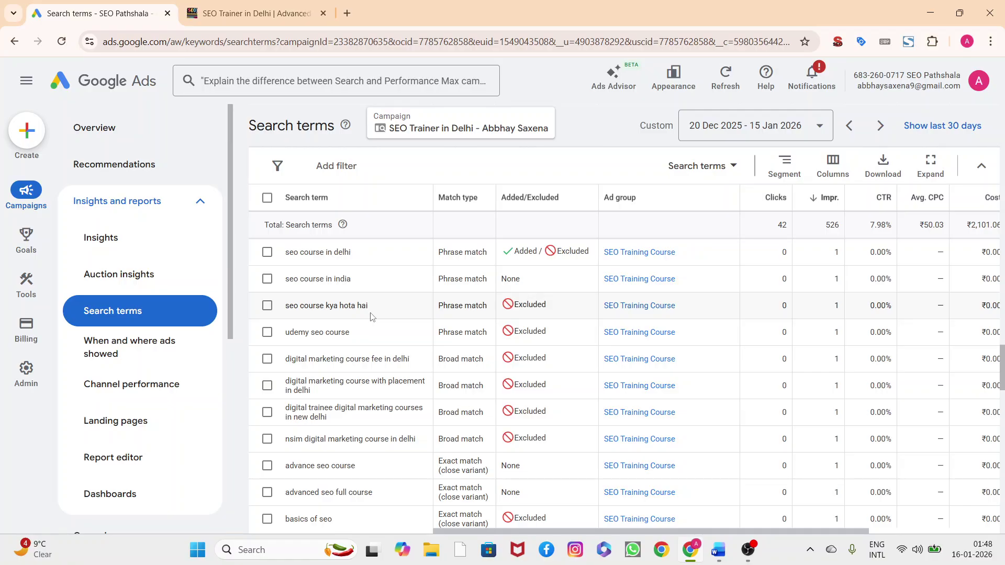
pyautogui.scroll(-4, 359, 390)
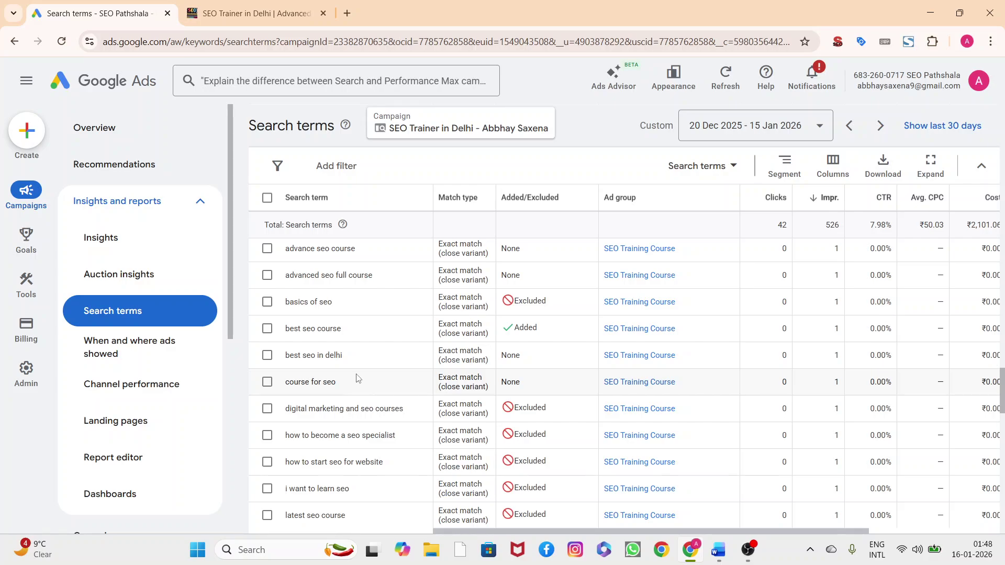
pyautogui.scroll(-4, 357, 379)
pyautogui.scroll(-2, 357, 378)
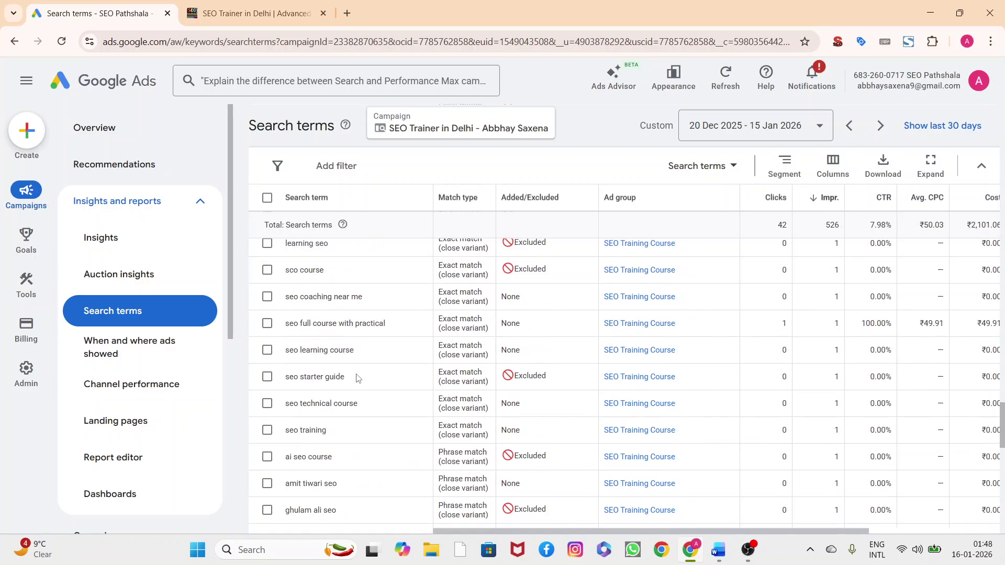
pyautogui.scroll(-4, 356, 375)
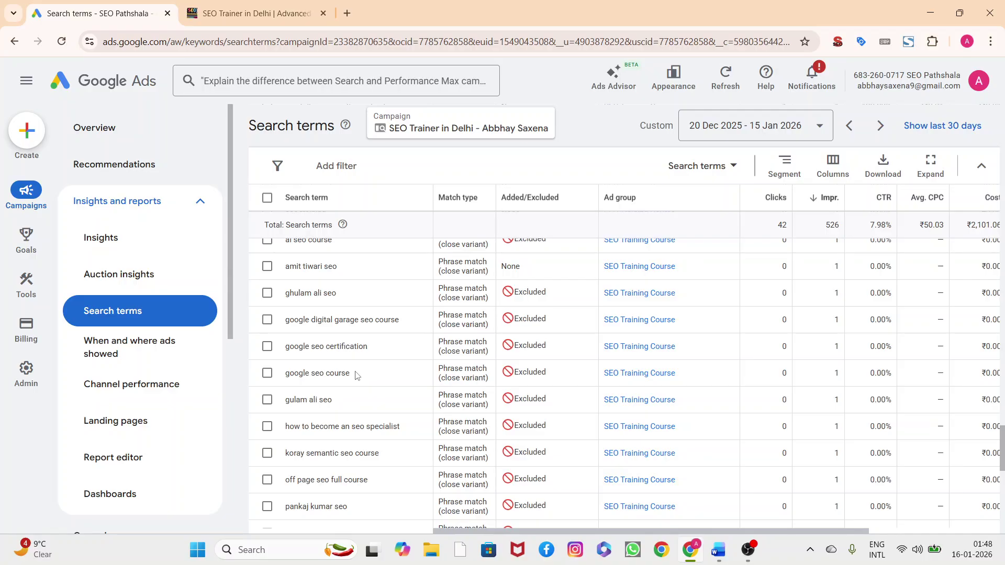
pyautogui.scroll(-4, 356, 374)
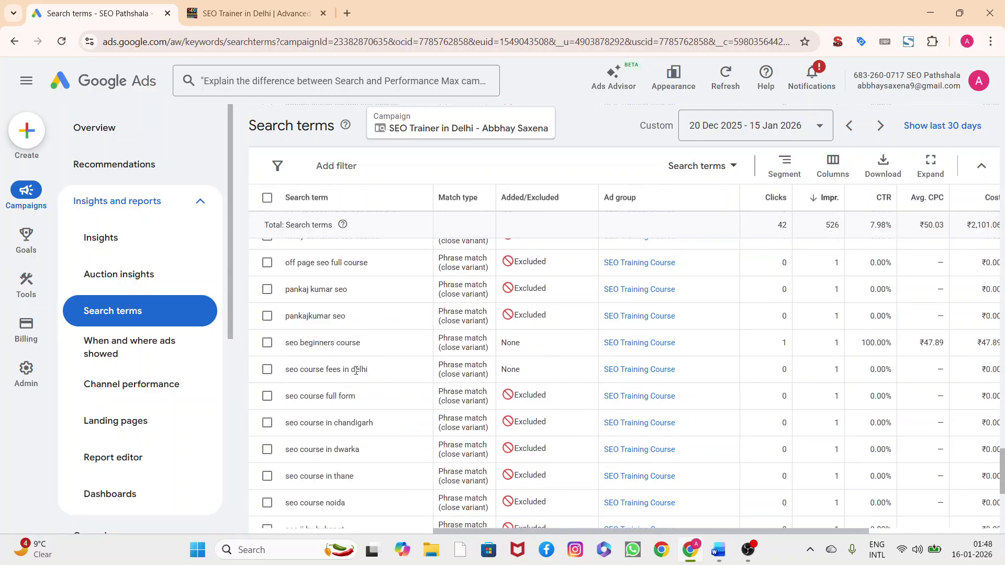
pyautogui.scroll(-5, 370, 381)
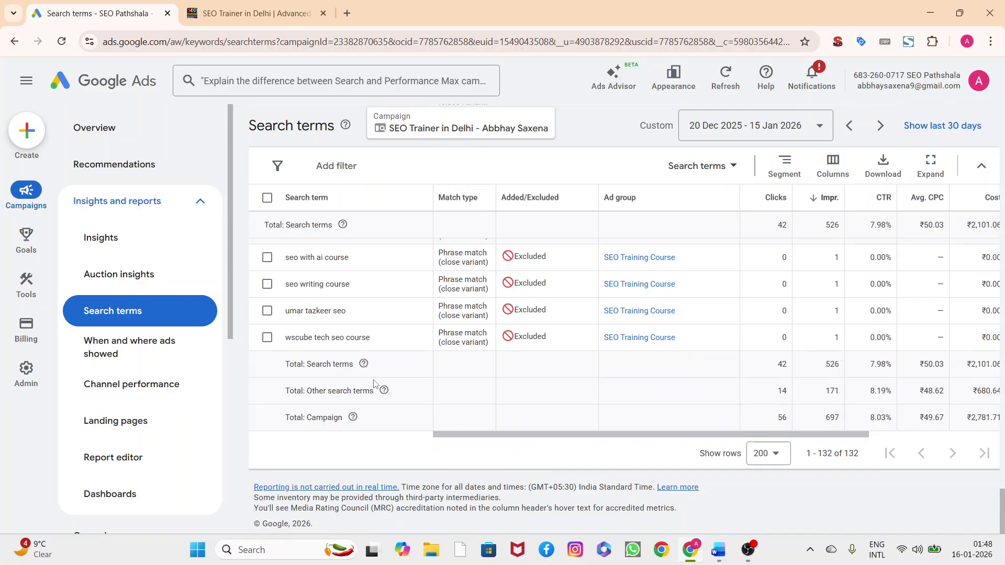
pyautogui.scroll(4, 375, 384)
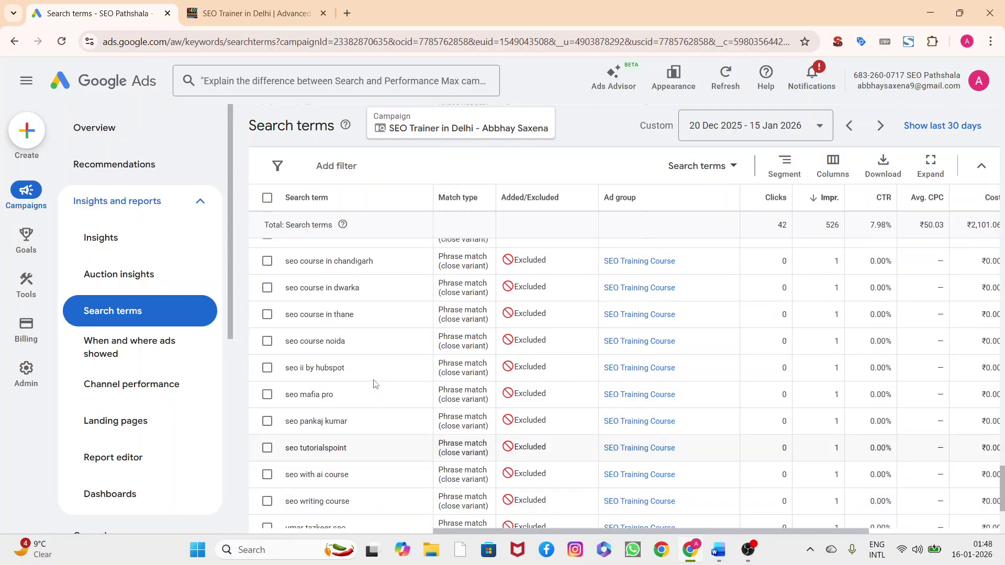
pyautogui.scroll(2, 410, 396)
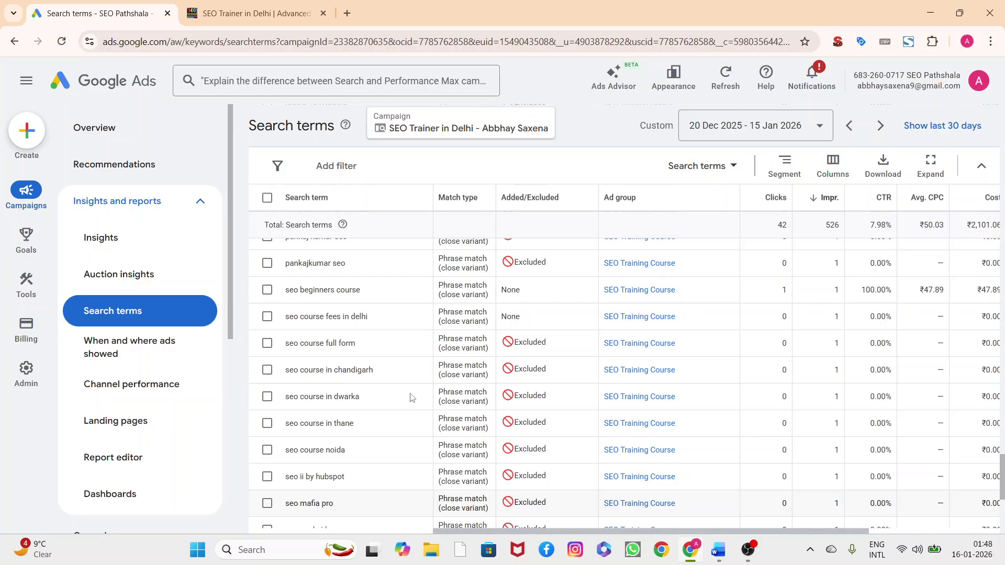
# Find the unhandled person-name search term just below "ai seo course" and add it as an exact match negative keyword at campaign level.
pyautogui.hotkey('ctrl', 'f')
pyautogui.write('amit')
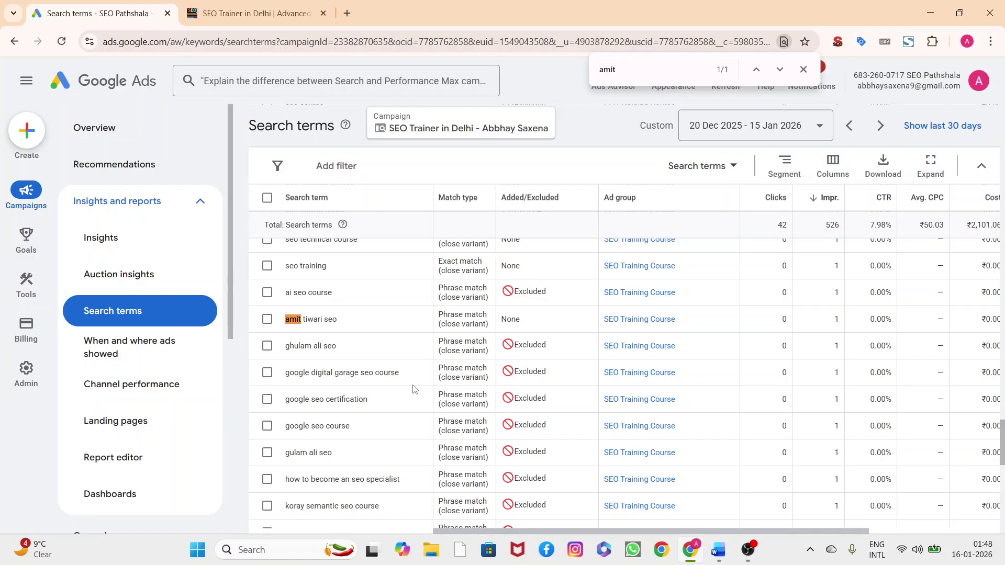
pyautogui.click(804, 69)
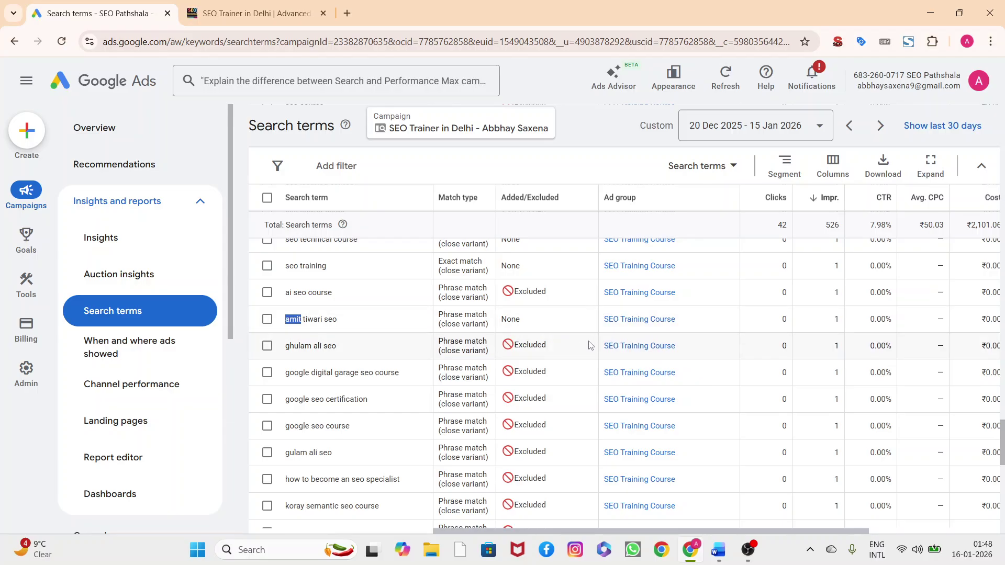
pyautogui.click(339, 323)
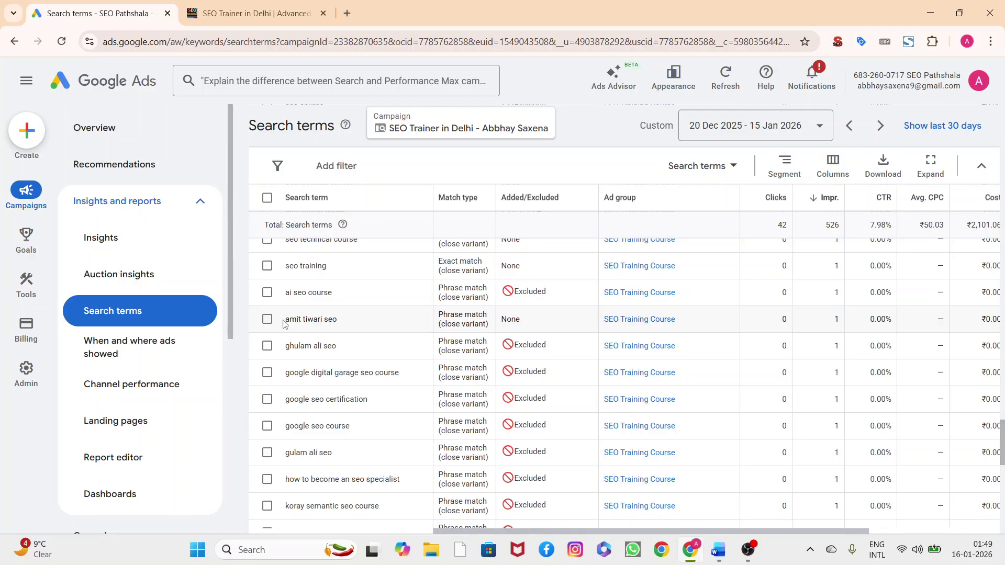
pyautogui.click(267, 319)
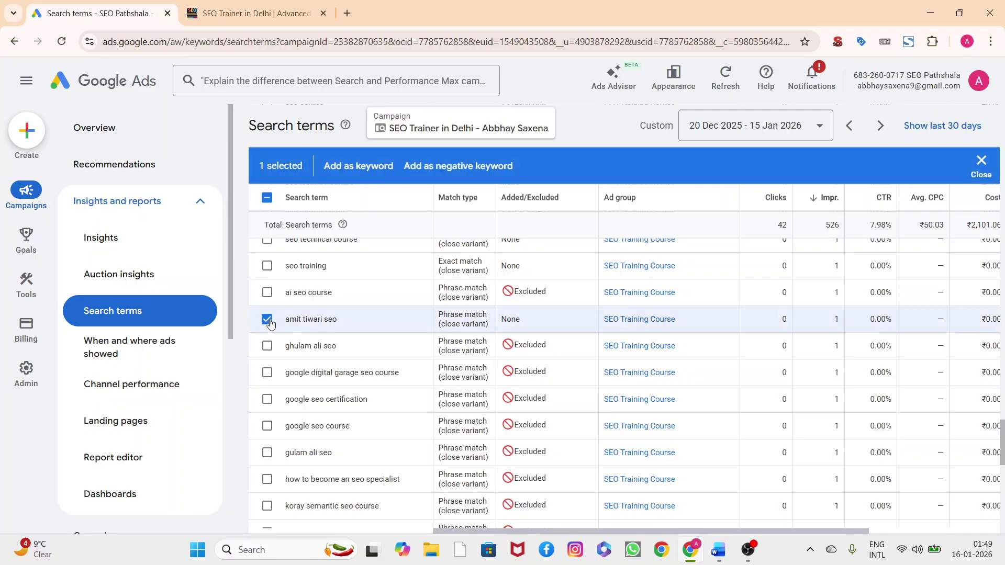
pyautogui.click(428, 167)
pyautogui.click(292, 298)
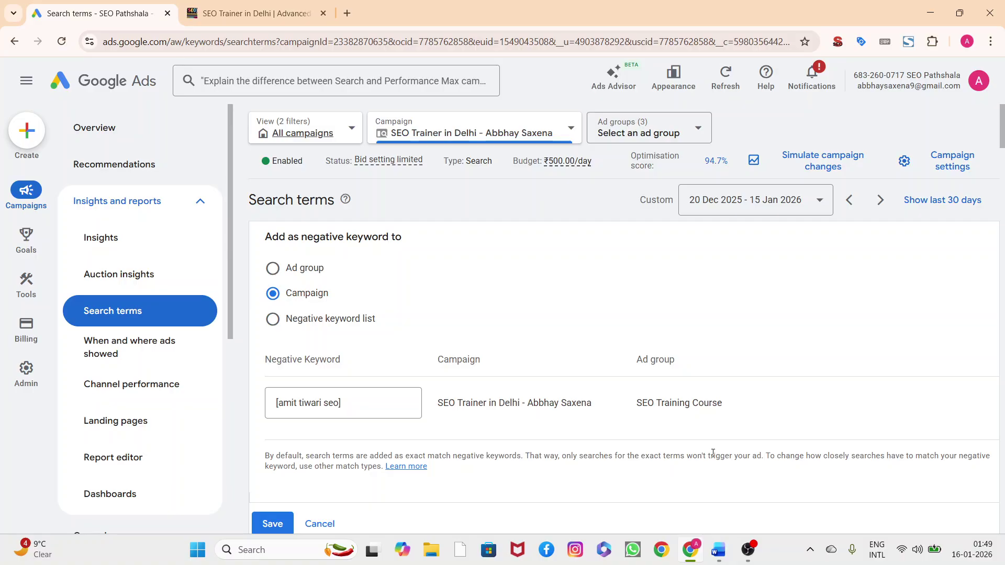
pyautogui.click(272, 523)
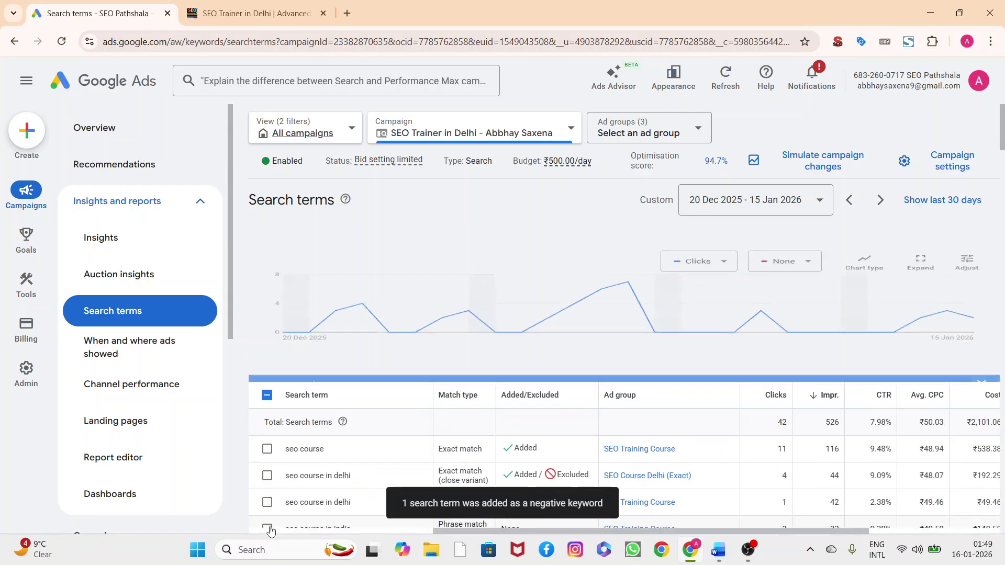
# Clear the search term selection and find the same person-name term again to check its Added/Excluded status.
pyautogui.click(268, 424)
pyautogui.click(267, 424)
pyautogui.scroll(-10, 324, 459)
pyautogui.scroll(-10, 328, 458)
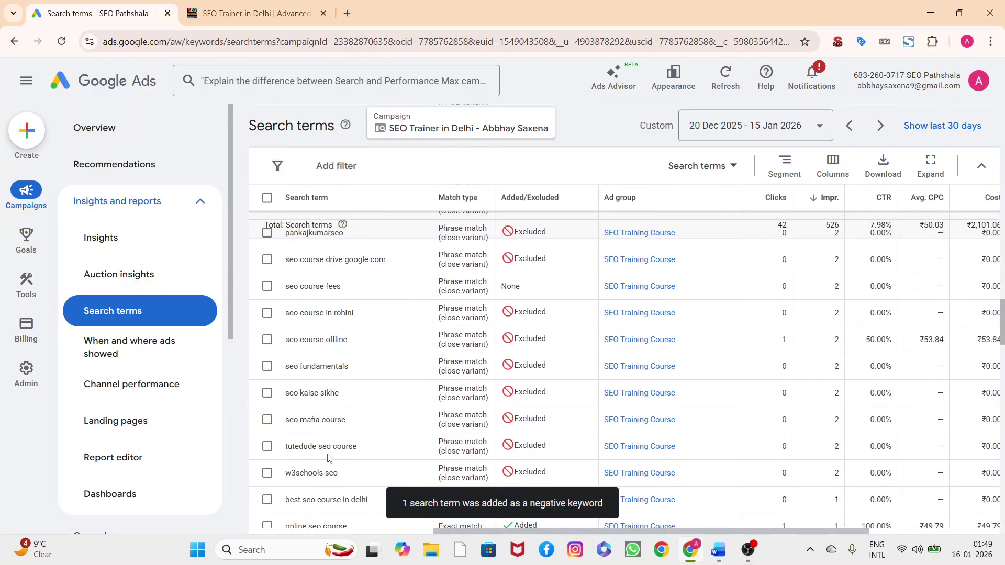
pyautogui.hotkey('ctrl', 'f')
pyautogui.write('amit')
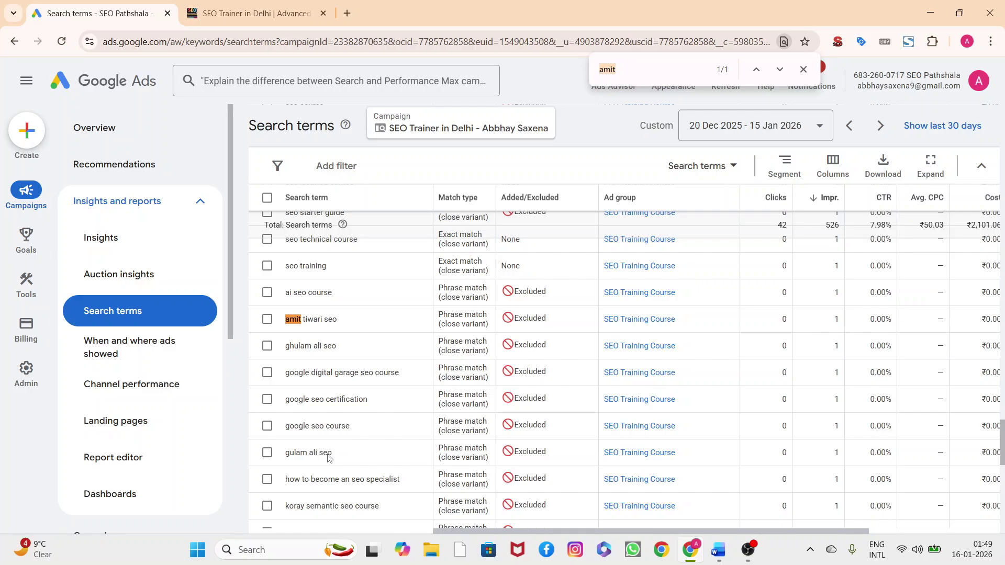
pyautogui.click(805, 72)
pyautogui.scroll(5, 465, 337)
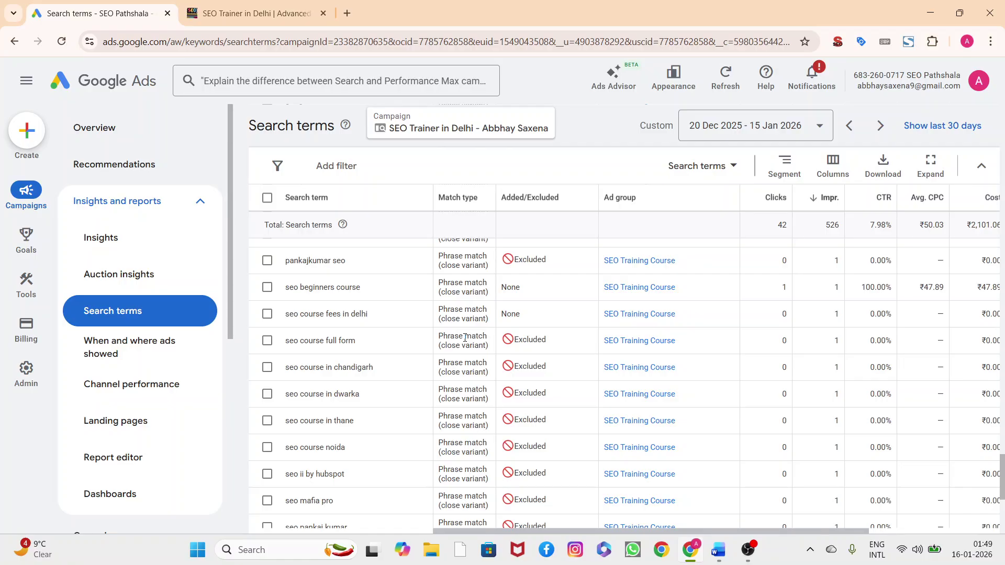
pyautogui.scroll(-5, 465, 338)
pyautogui.scroll(10, 465, 338)
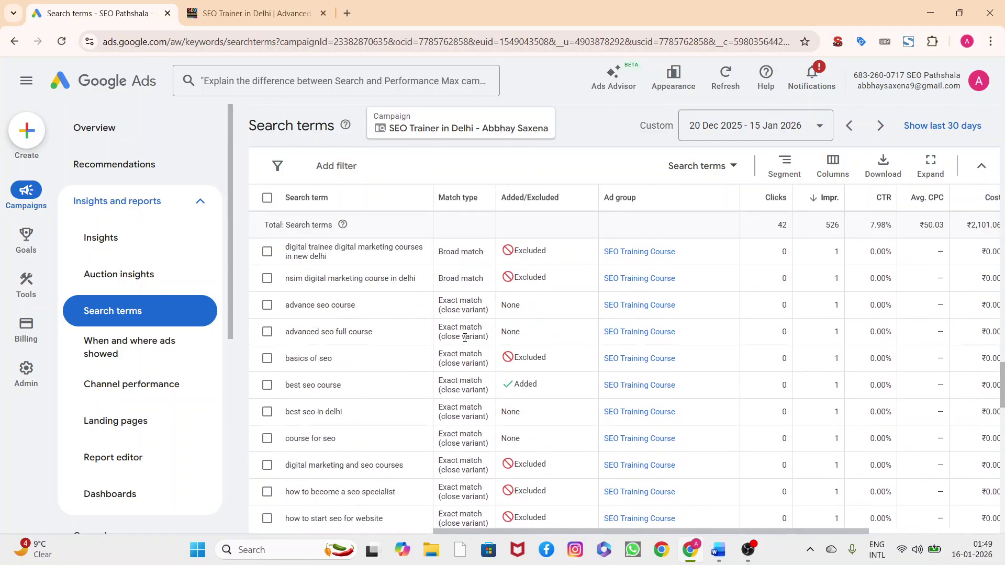
# Read the "Check Search Terms Report" item in the Word checklist, and back in Google Ads review the lower search terms against it.
pyautogui.click(718, 550)
pyautogui.click(622, 343)
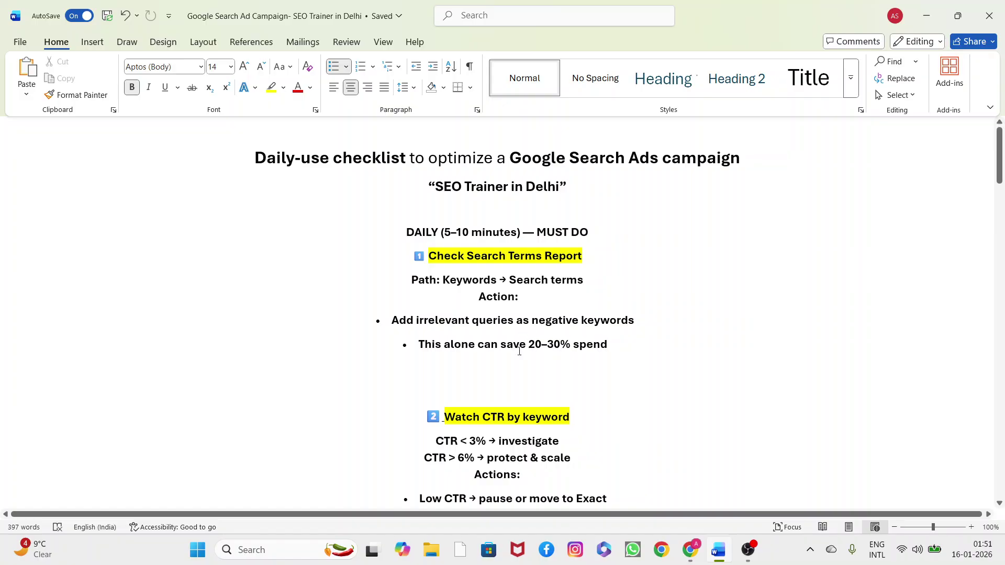
pyautogui.hotkey('alt', 'Tab')
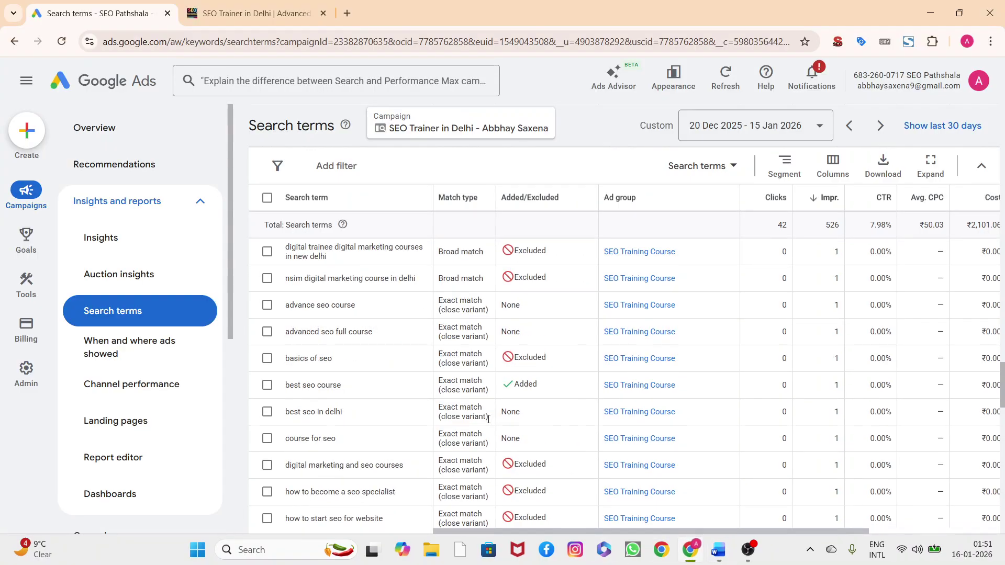
pyautogui.scroll(-10, 488, 419)
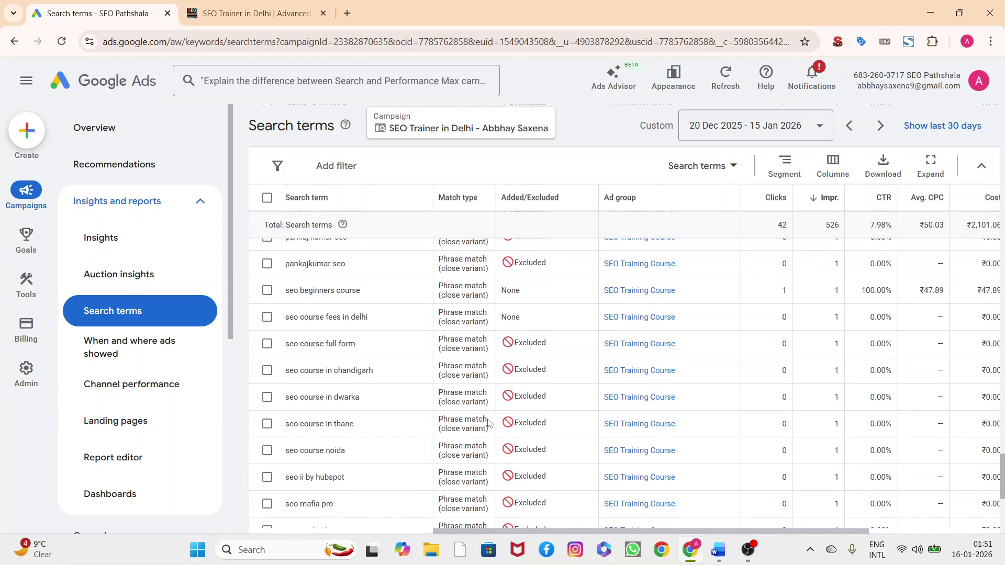
pyautogui.scroll(-2, 398, 393)
pyautogui.scroll(2, 312, 361)
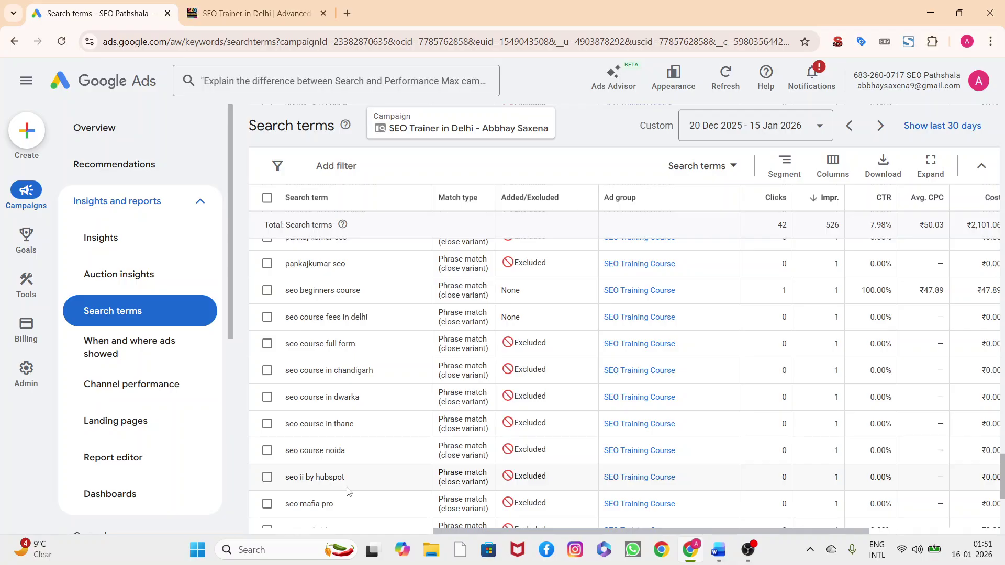
pyautogui.scroll(-2, 347, 492)
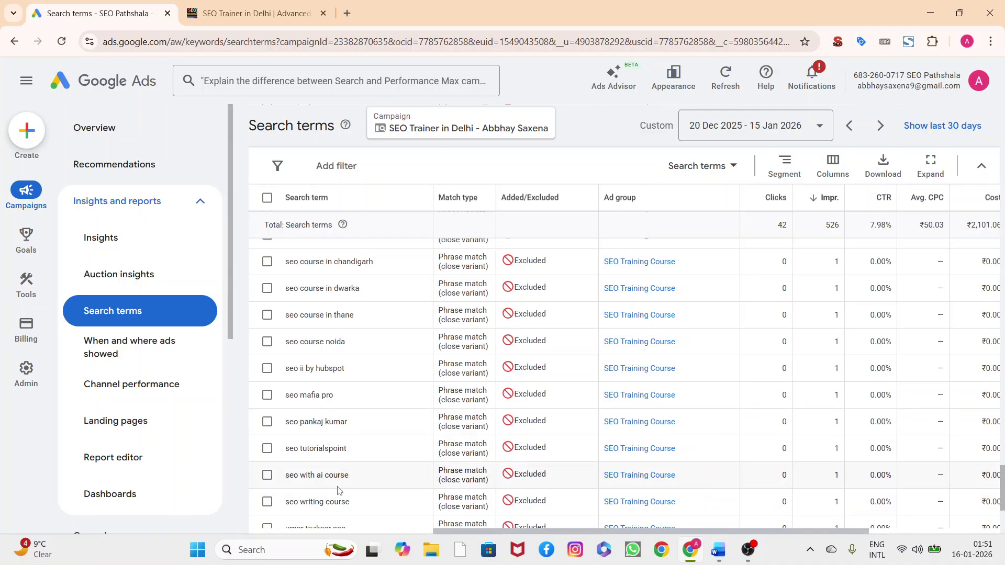
pyautogui.scroll(-4, 344, 490)
pyautogui.scroll(8, 344, 490)
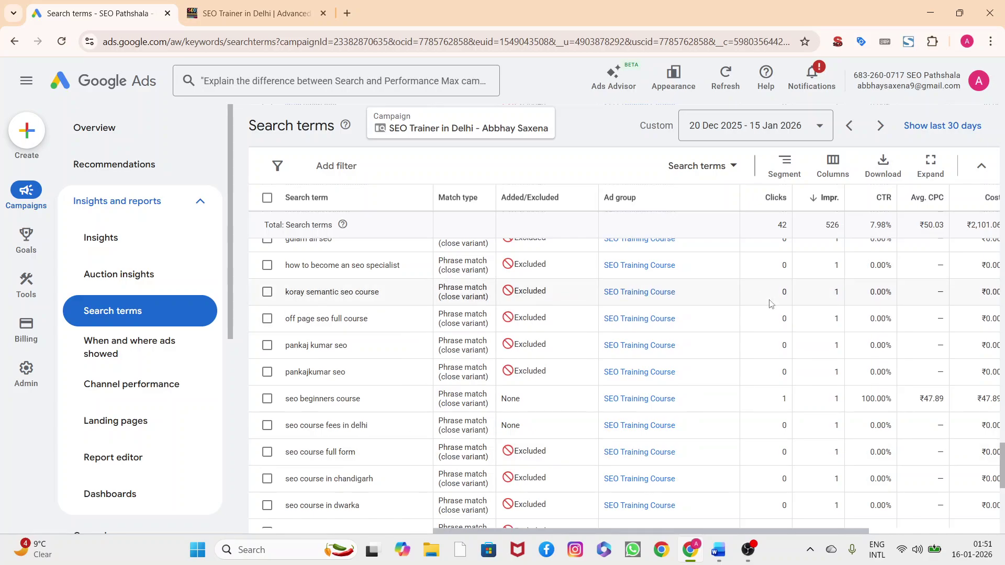
# Switch to the Word checklist and read the CTR thresholds and actions under "Watch CTR by keyword".
pyautogui.click(722, 548)
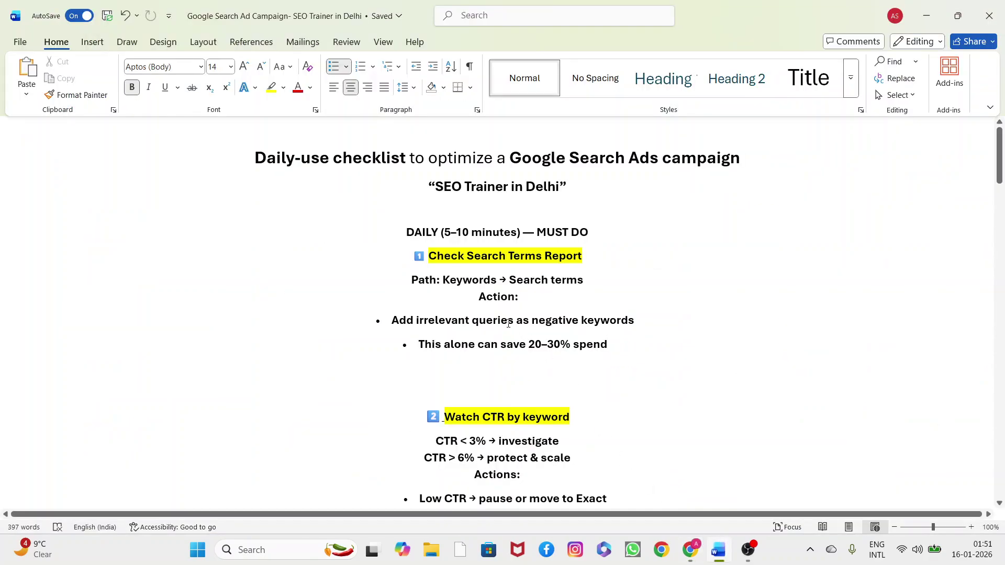
pyautogui.scroll(-2, 509, 323)
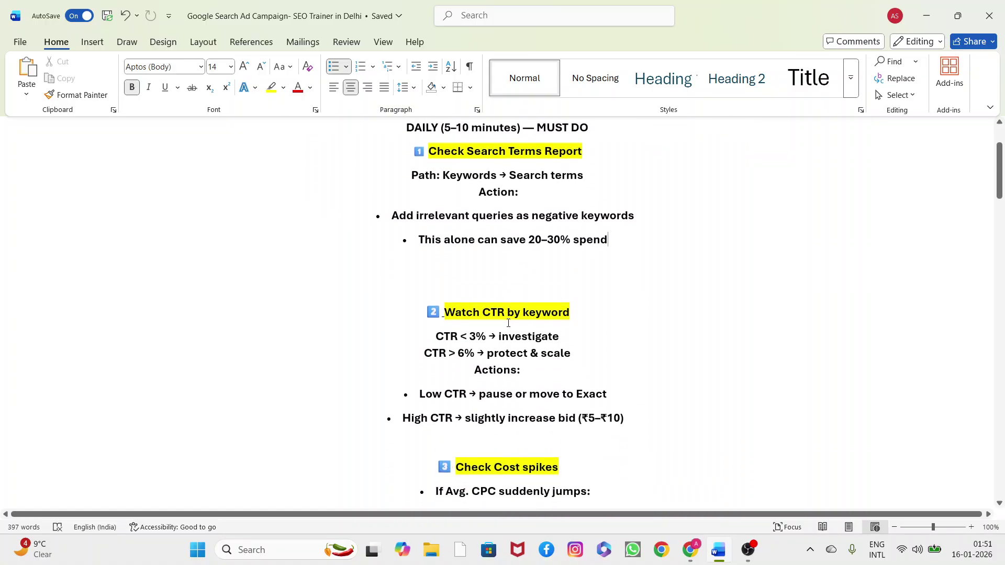
pyautogui.scroll(-1, 508, 323)
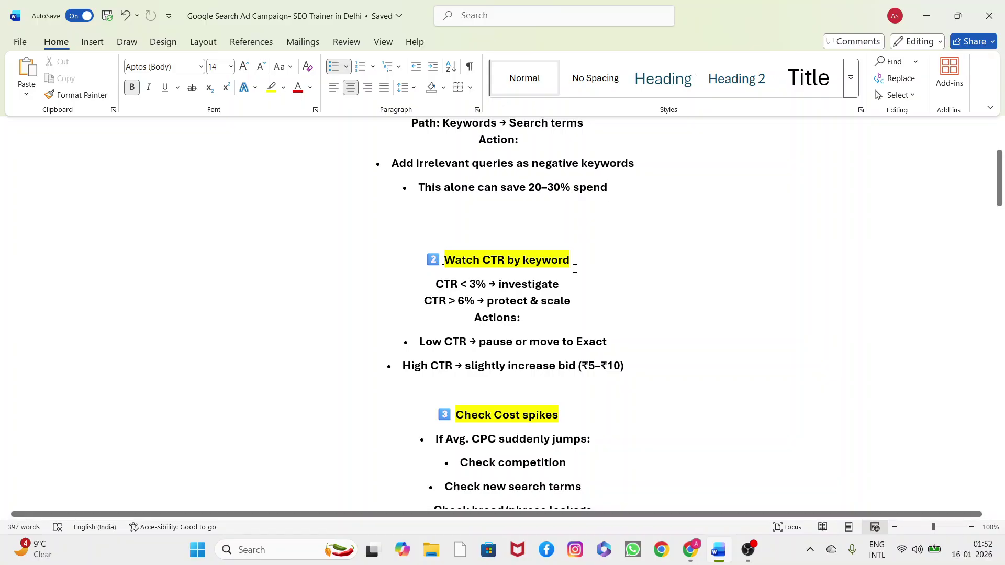
pyautogui.click(505, 261)
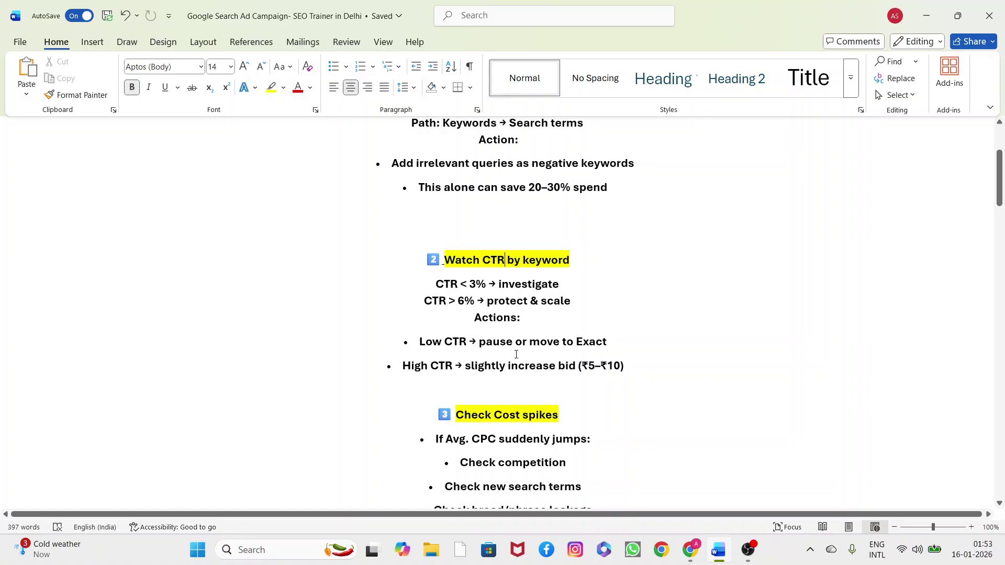
# Switch back to Google Ads and open the campaign's Keywords report to see the keyword list.
pyautogui.hotkey('alt', 'Tab')
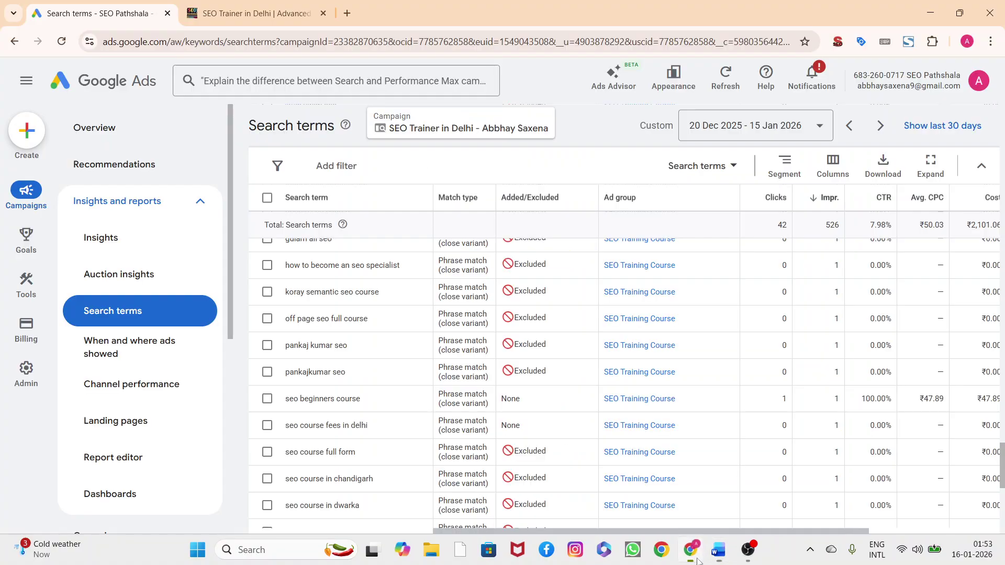
pyautogui.scroll(4, 372, 341)
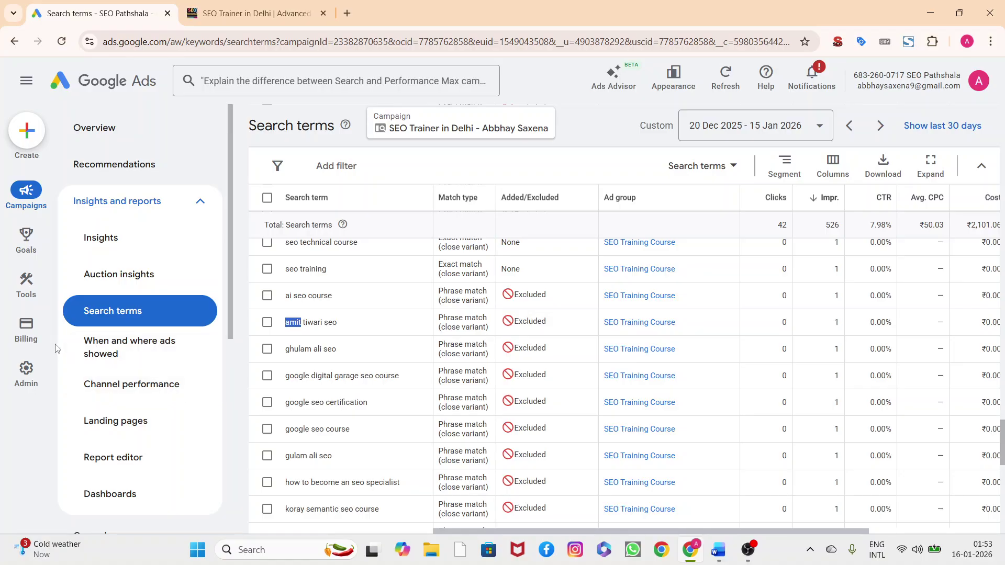
pyautogui.moveTo(26, 285)
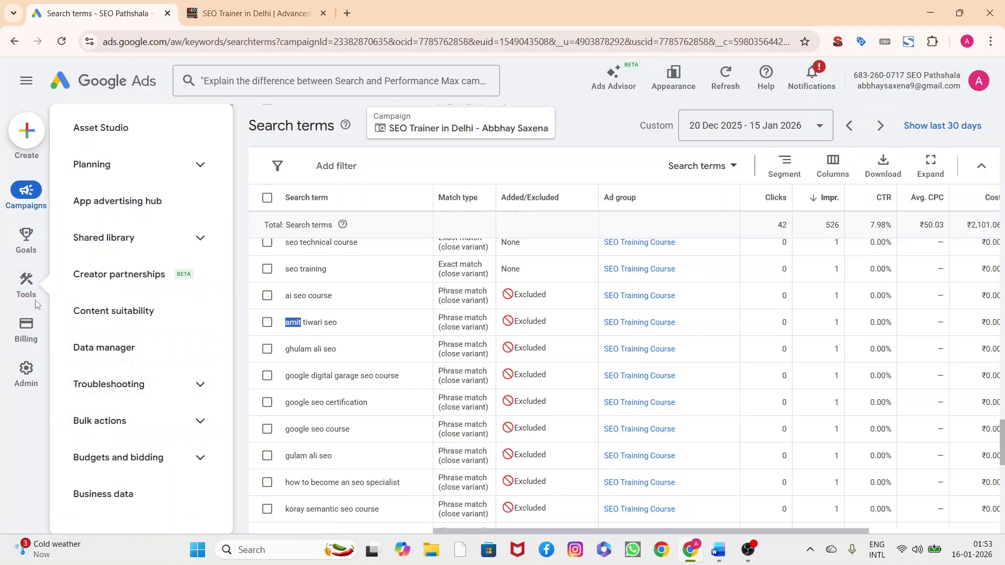
pyautogui.moveTo(23, 202)
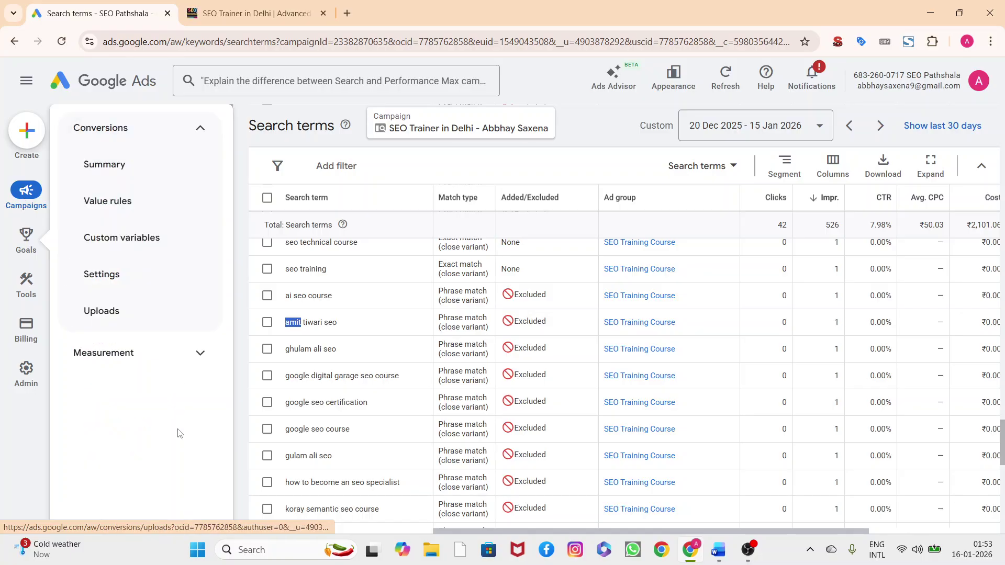
pyautogui.scroll(-2, 168, 444)
pyautogui.scroll(-5, 168, 444)
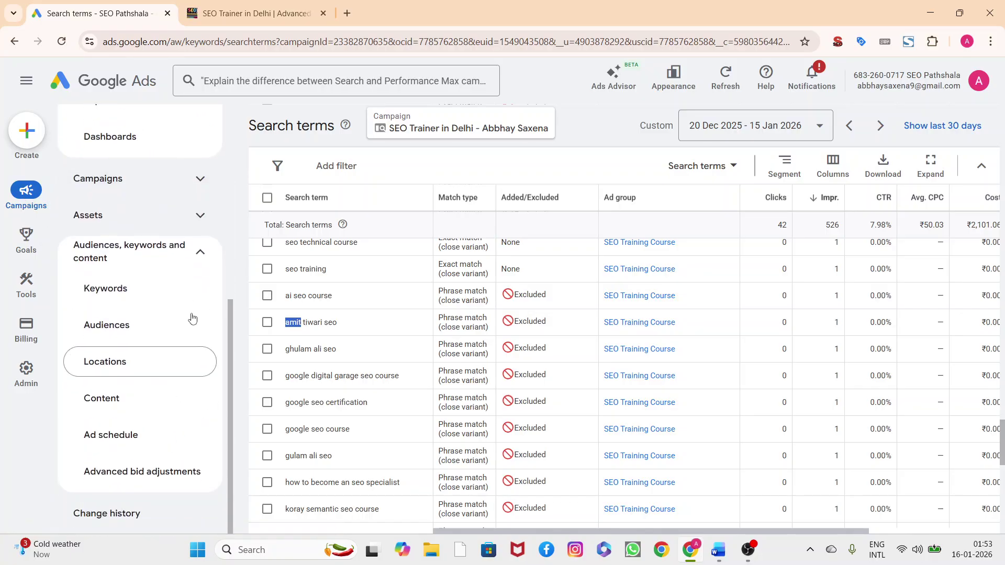
pyautogui.click(157, 298)
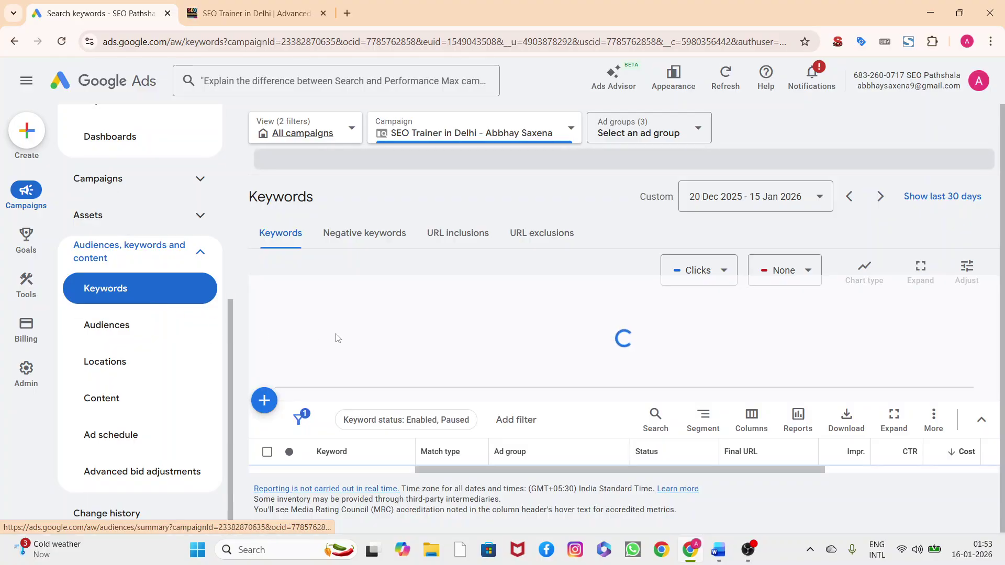
pyautogui.scroll(-5, 513, 314)
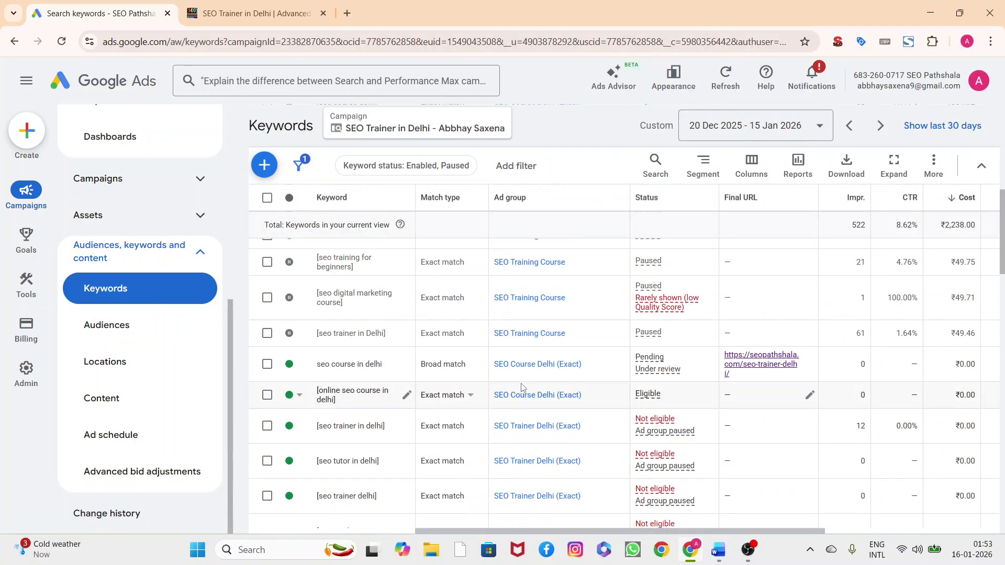
# Recheck the CTR rule in the Word checklist, and in Google Ads view the CTR and status options of the paused [seo trainer in Delhi] keyword.
pyautogui.click(714, 550)
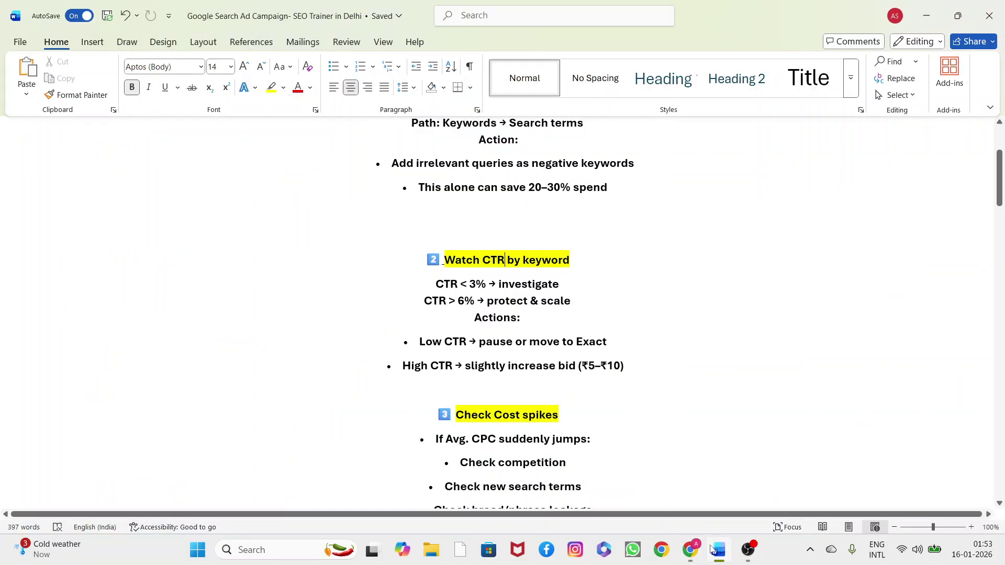
pyautogui.click(691, 550)
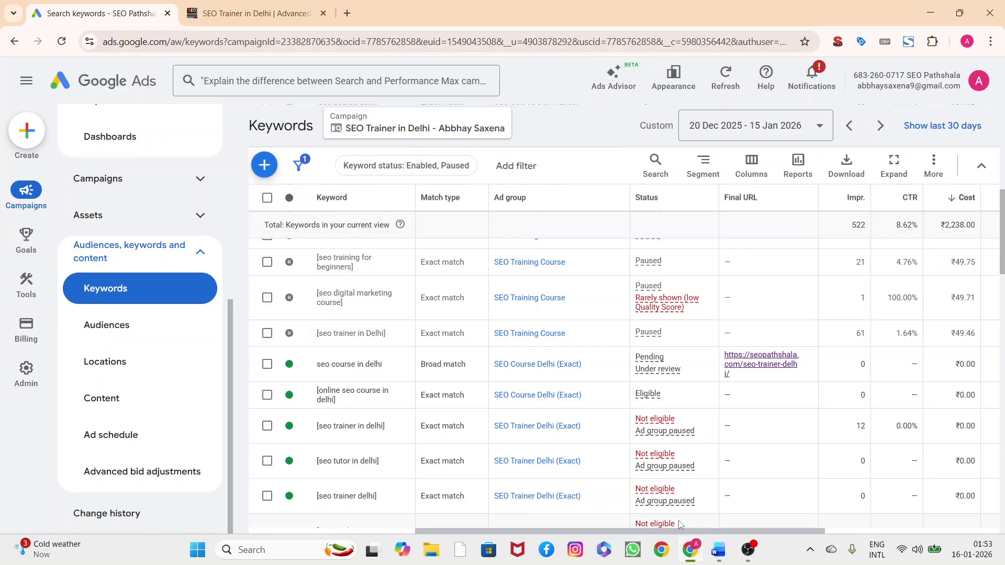
pyautogui.hscroll(2, 730, 538)
pyautogui.hscroll(3, 731, 538)
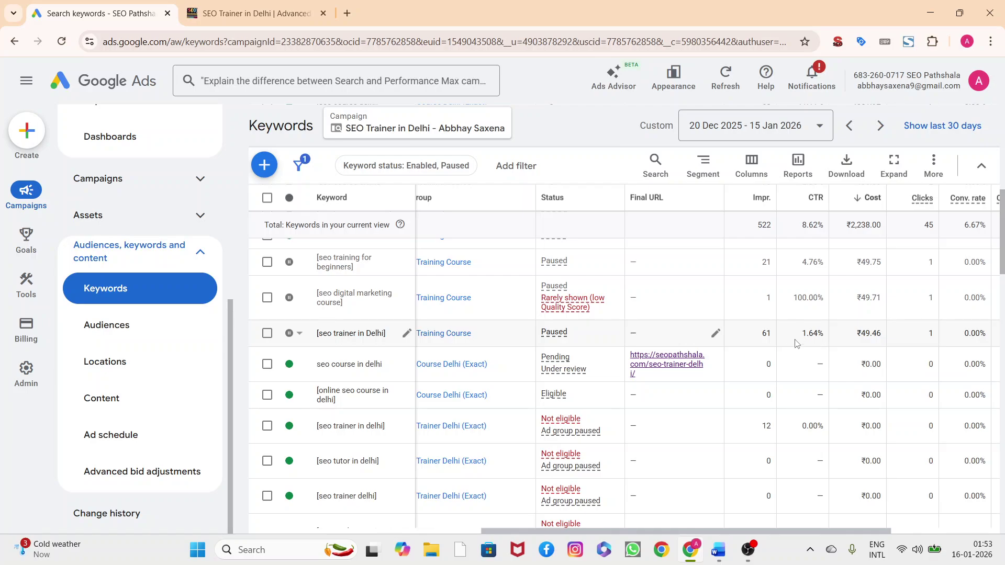
pyautogui.click(300, 337)
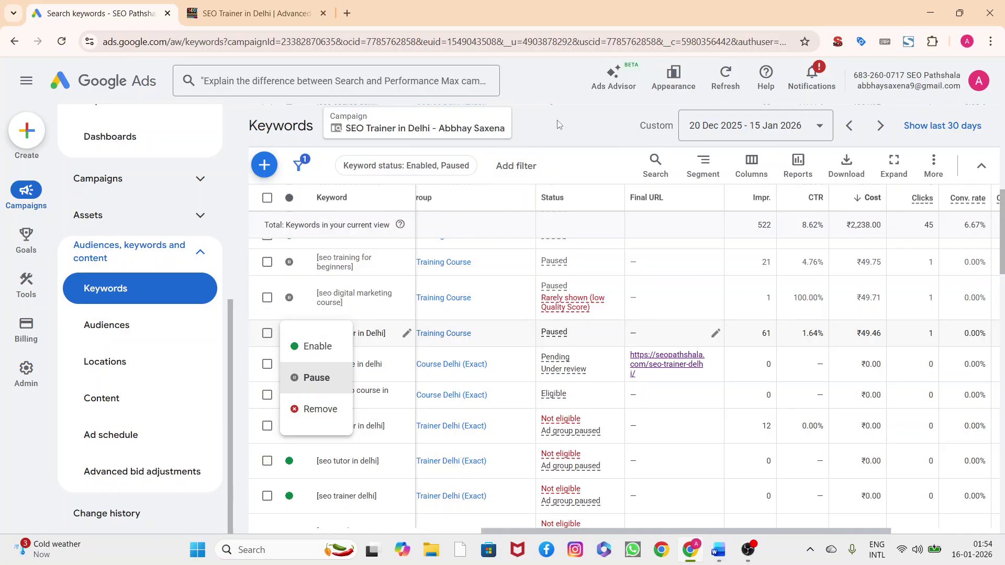
pyautogui.click(251, 358)
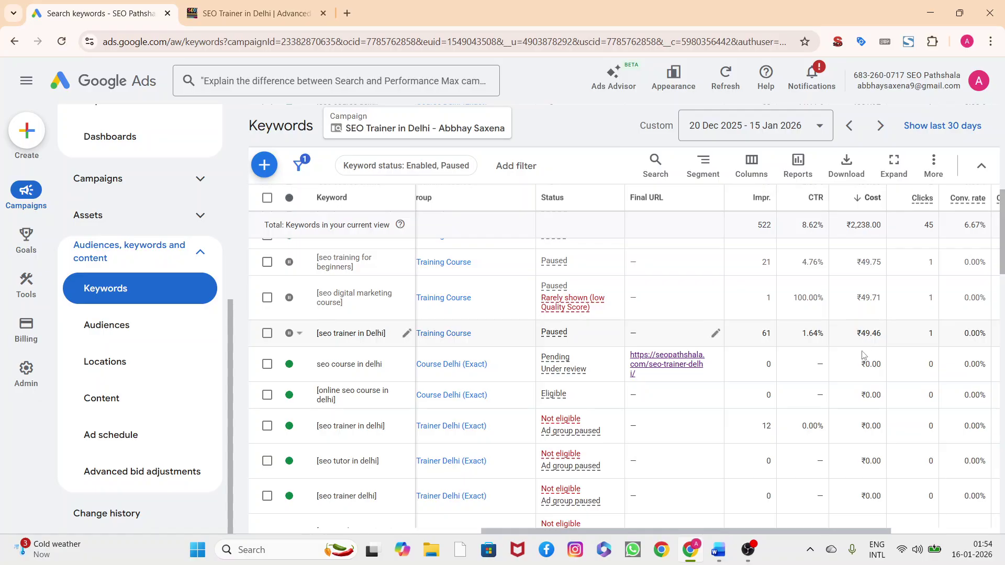
# Examine the impressions, CTR, cost and conversion columns for the campaign's keywords.
pyautogui.moveTo(812, 531); pyautogui.dragTo(930, 526)
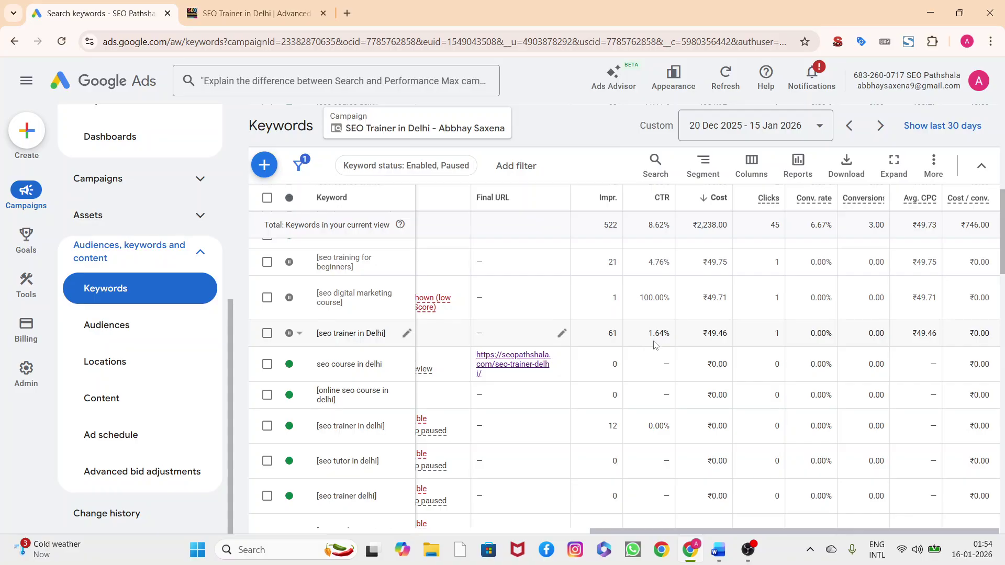
pyautogui.moveTo(650, 533); pyautogui.dragTo(516, 534)
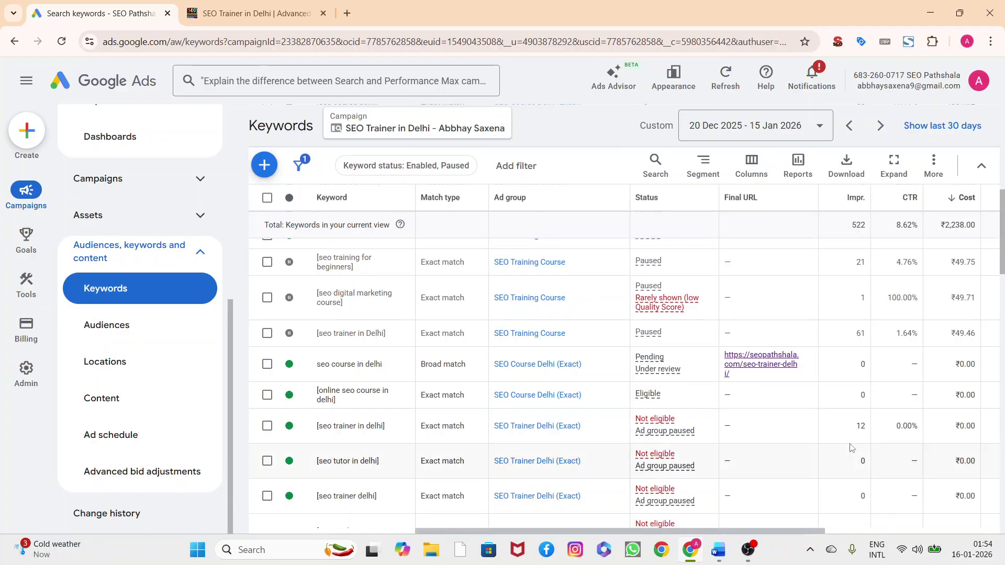
pyautogui.scroll(-4, 910, 375)
pyautogui.scroll(4, 913, 375)
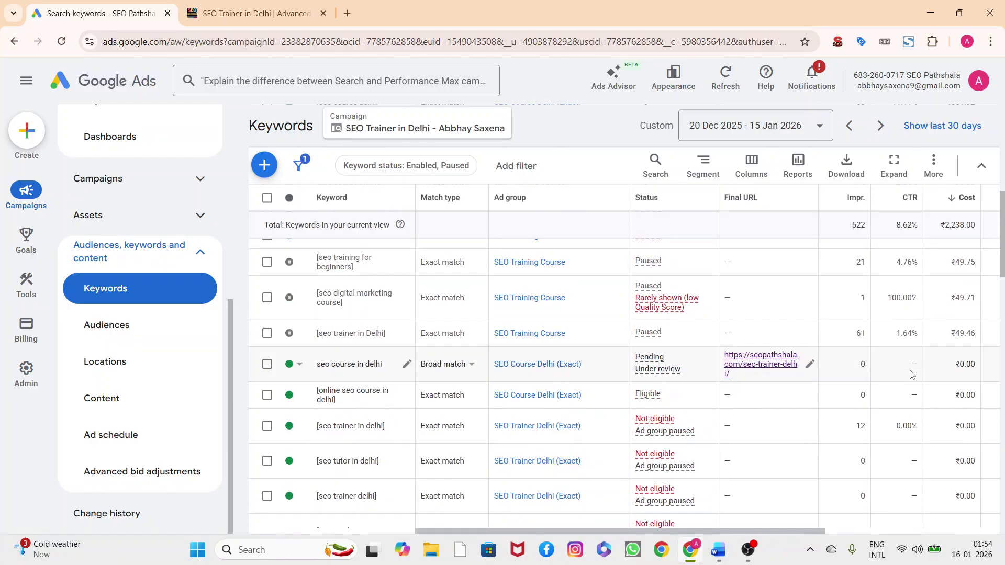
# Compare the keywords' CTR, clicks, conversion rate and average CPC with the "Watch CTR by keyword" rules in the Word checklist.
pyautogui.scroll(5, 911, 375)
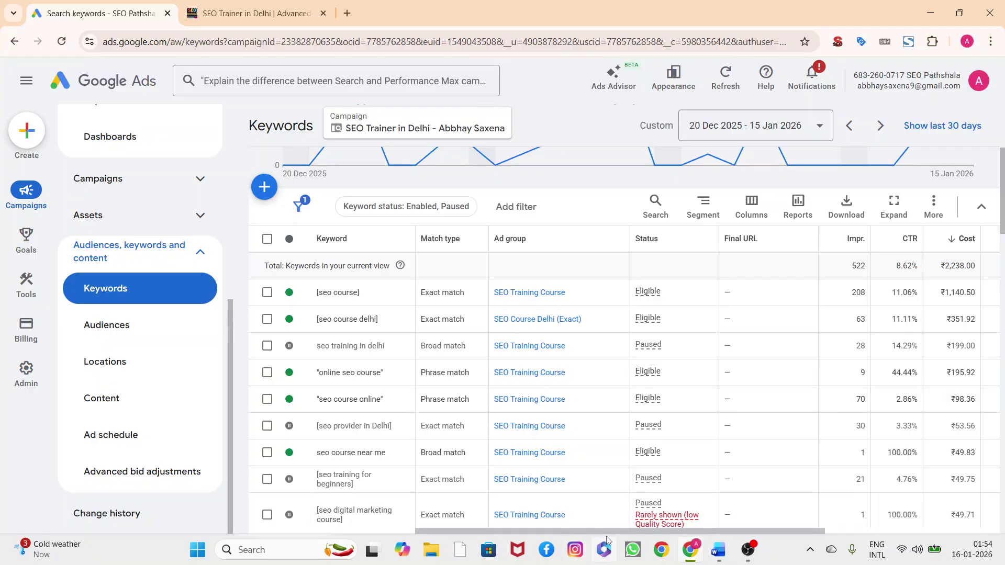
pyautogui.moveTo(587, 531); pyautogui.dragTo(735, 534)
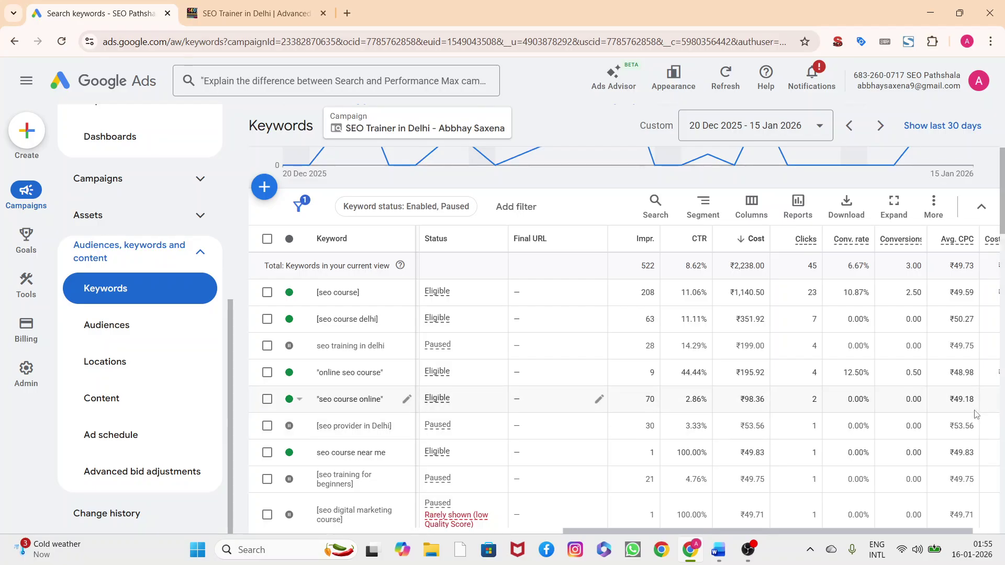
pyautogui.moveTo(836, 534); pyautogui.dragTo(686, 534)
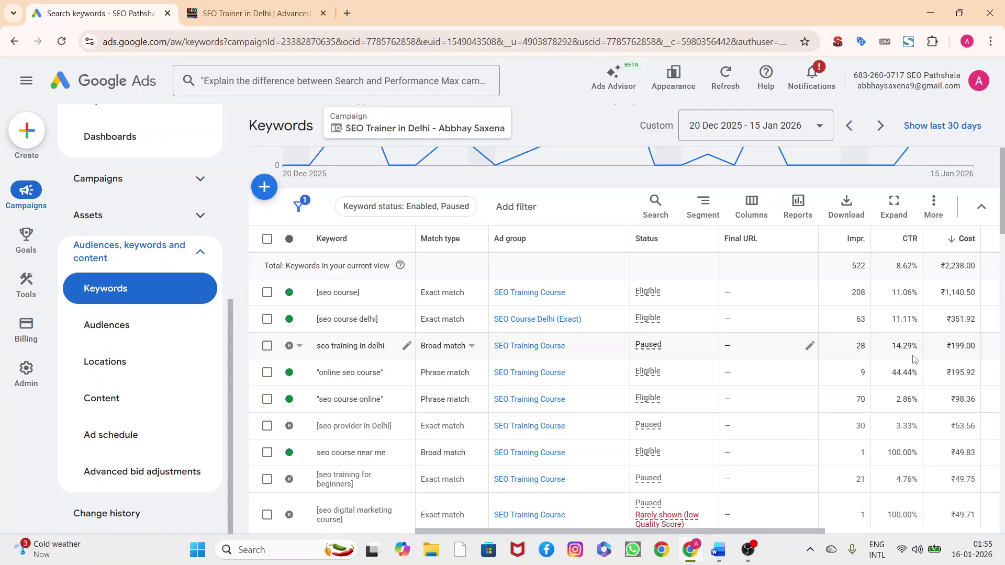
pyautogui.scroll(2, 896, 449)
pyautogui.scroll(-2, 896, 449)
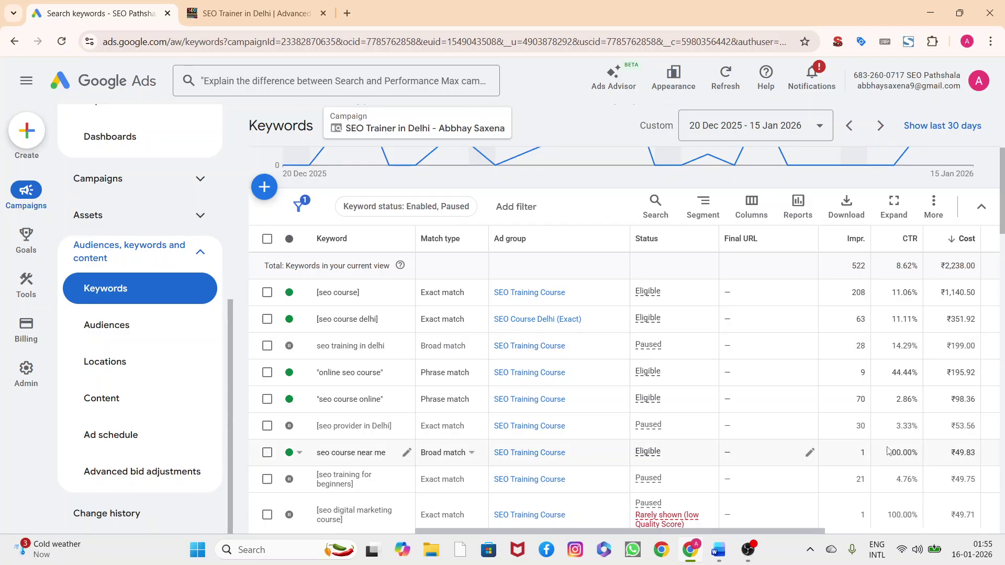
pyautogui.scroll(-2, 825, 466)
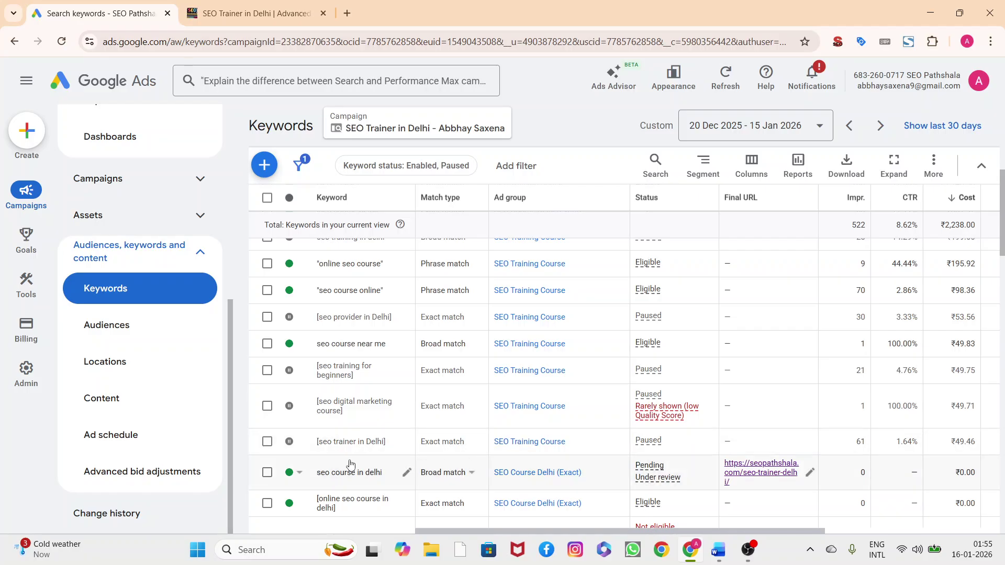
pyautogui.moveTo(648, 534); pyautogui.dragTo(773, 534)
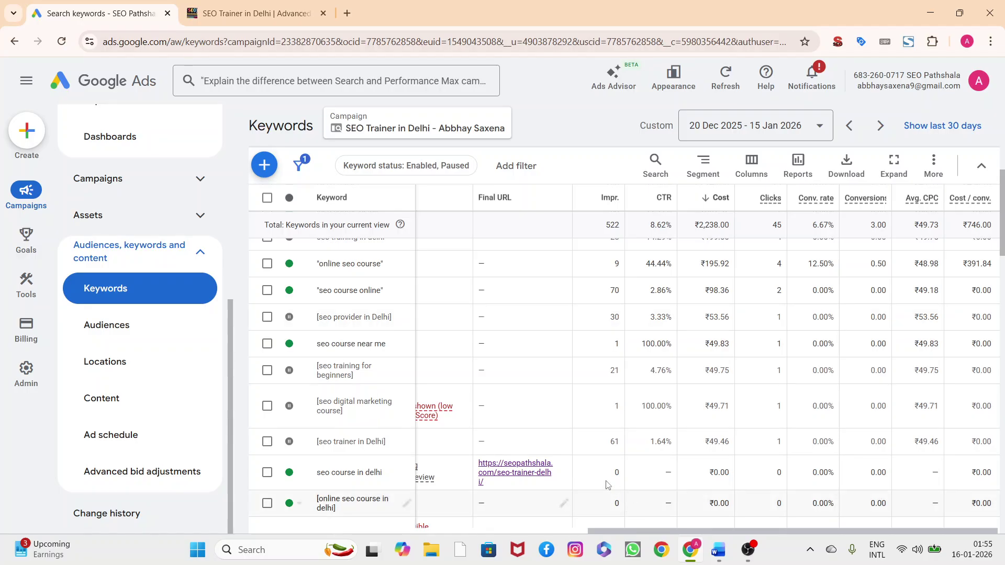
pyautogui.click(716, 550)
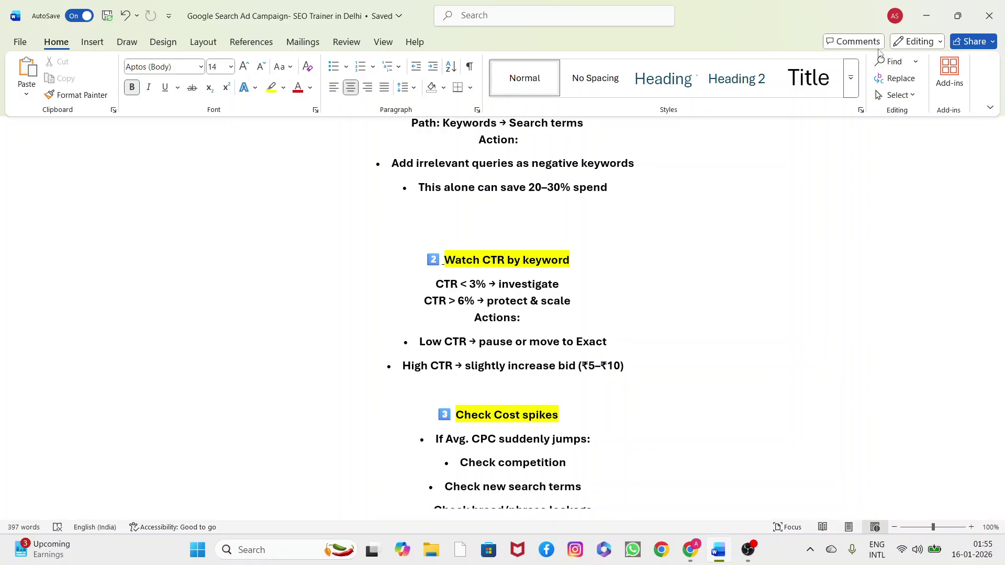
pyautogui.click(925, 19)
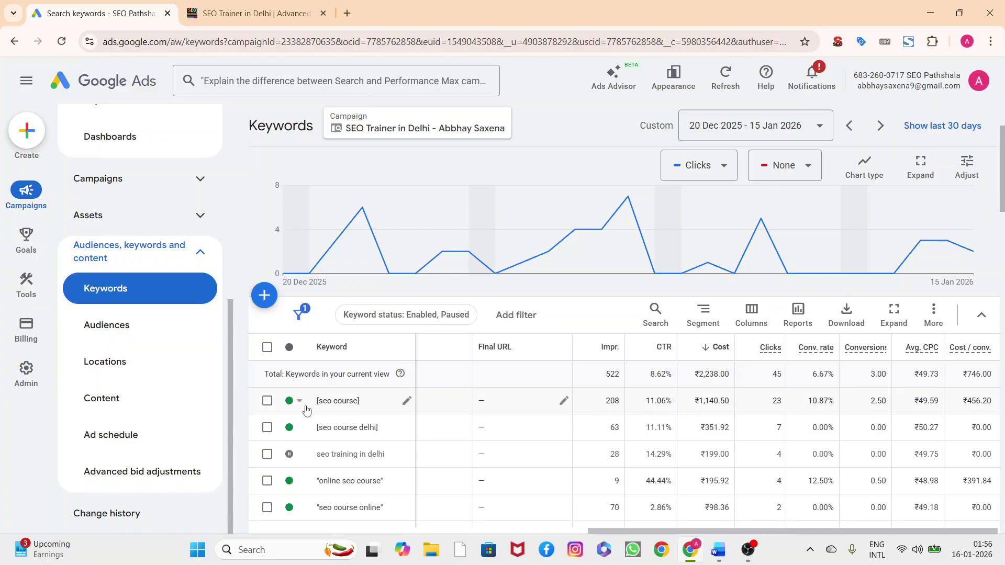
# Try to set a new max CPC bid of ₹65 for the exact-match keyword [seo course].
pyautogui.click(267, 401)
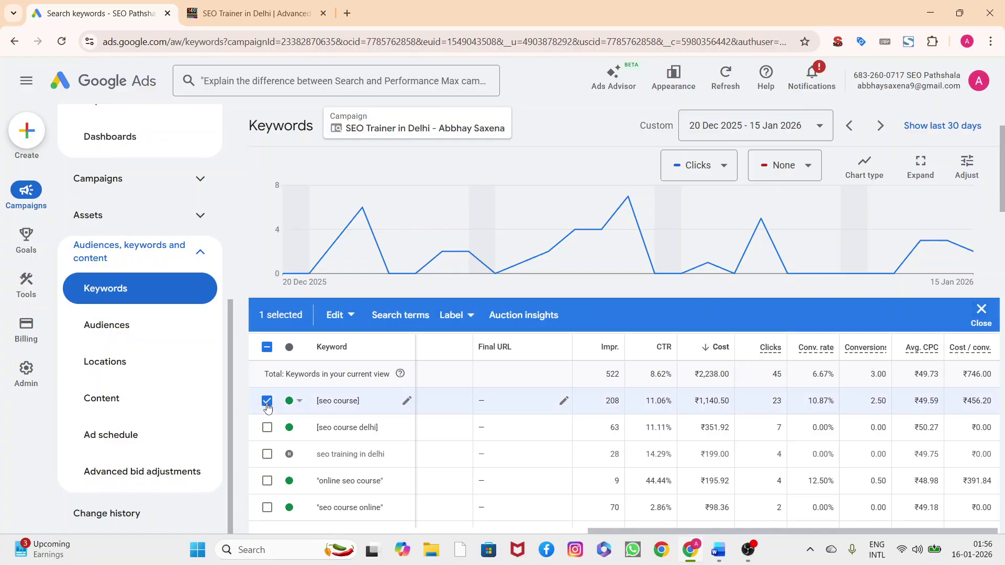
pyautogui.click(351, 320)
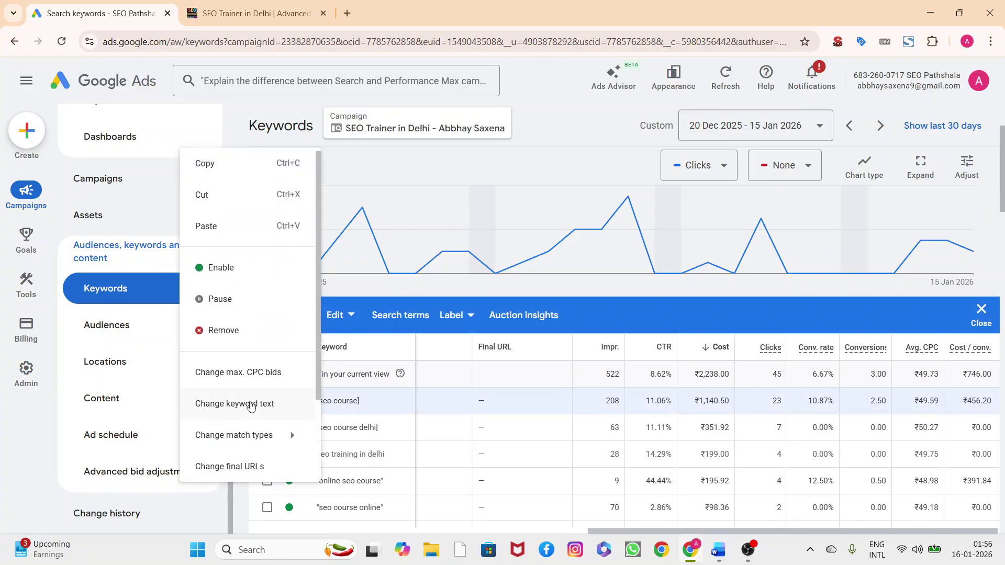
pyautogui.click(249, 373)
pyautogui.click(592, 319)
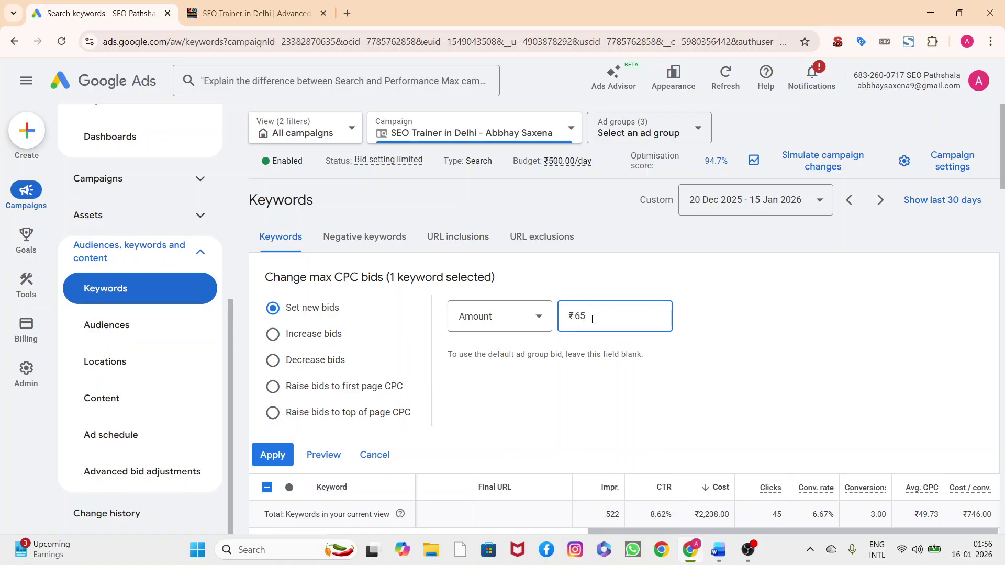
pyautogui.click(276, 335)
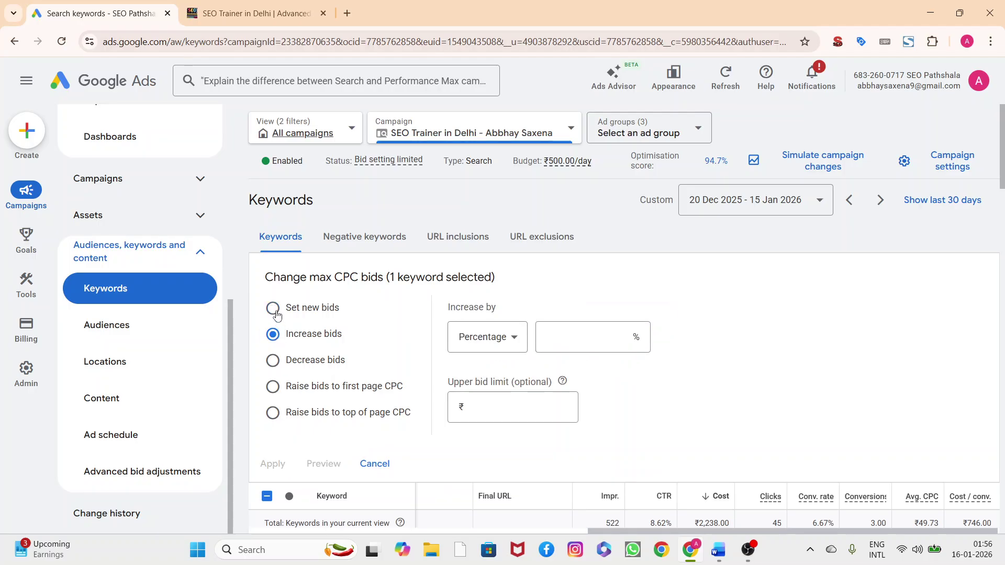
pyautogui.click(273, 309)
pyautogui.click(587, 315)
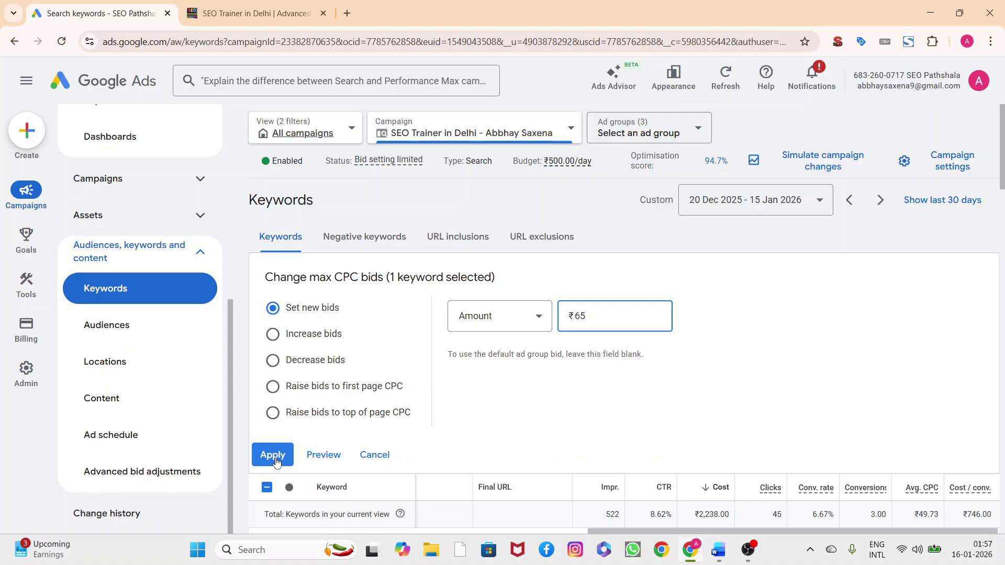
pyautogui.scroll(-2, 688, 430)
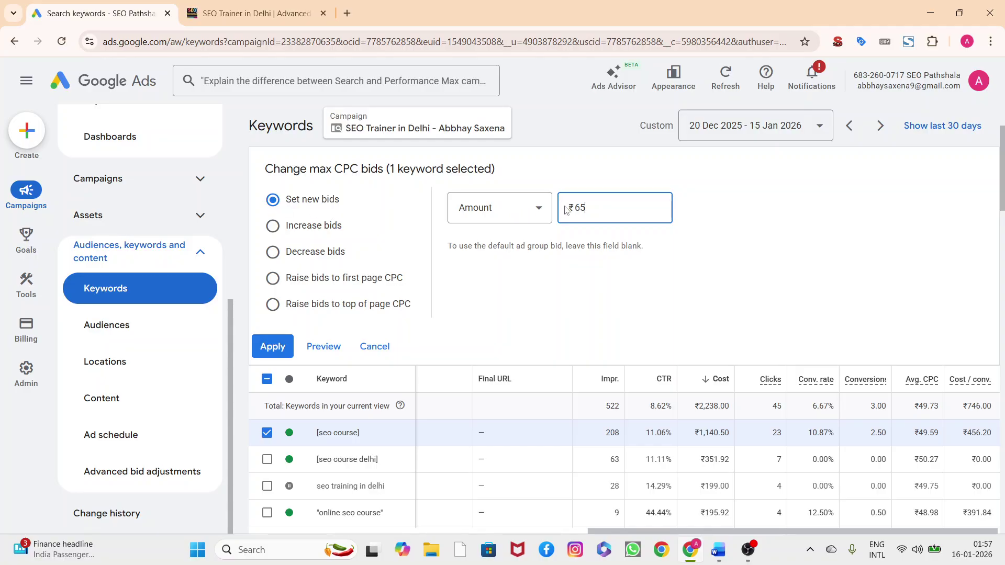
pyautogui.click(539, 208)
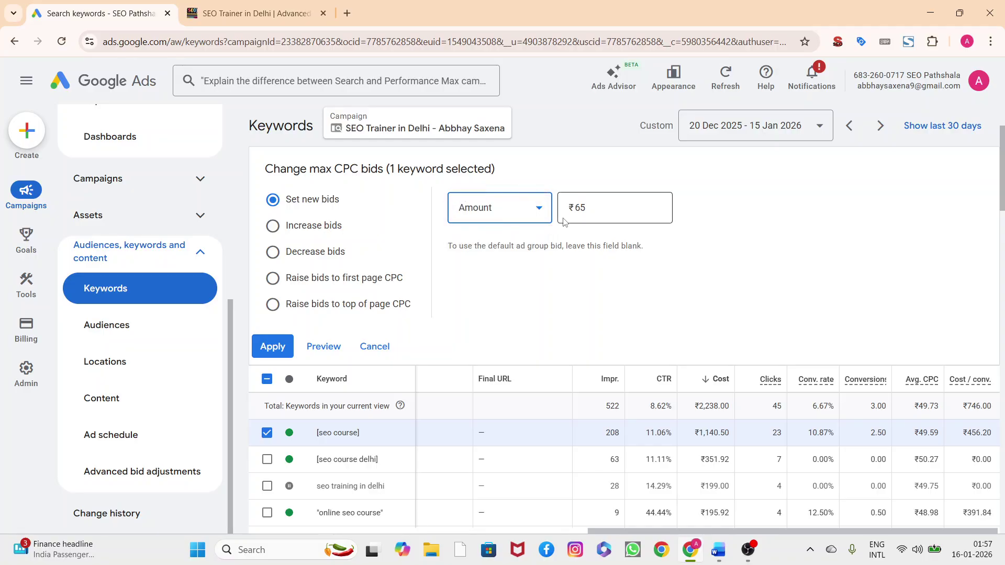
pyautogui.click(600, 207)
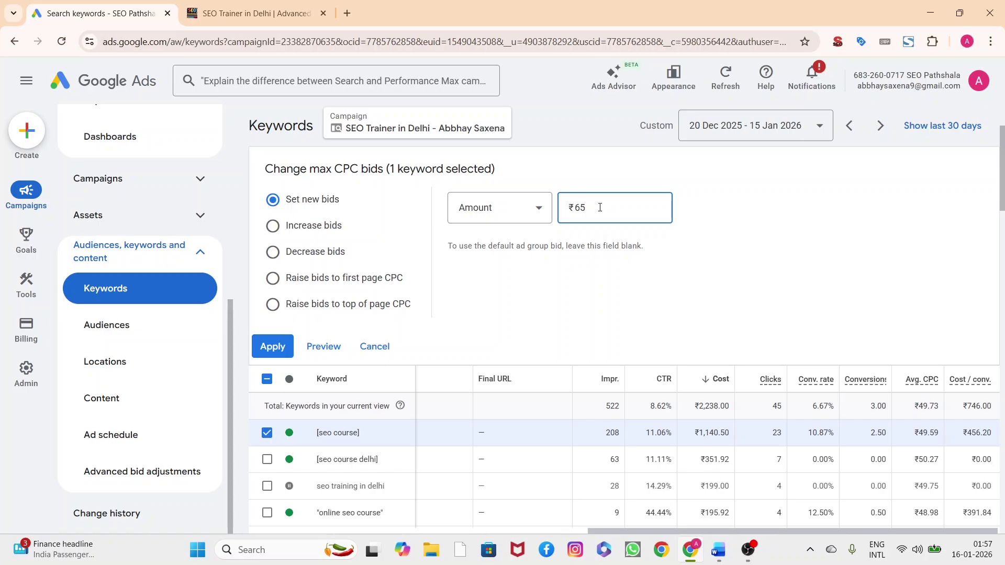
pyautogui.click(276, 353)
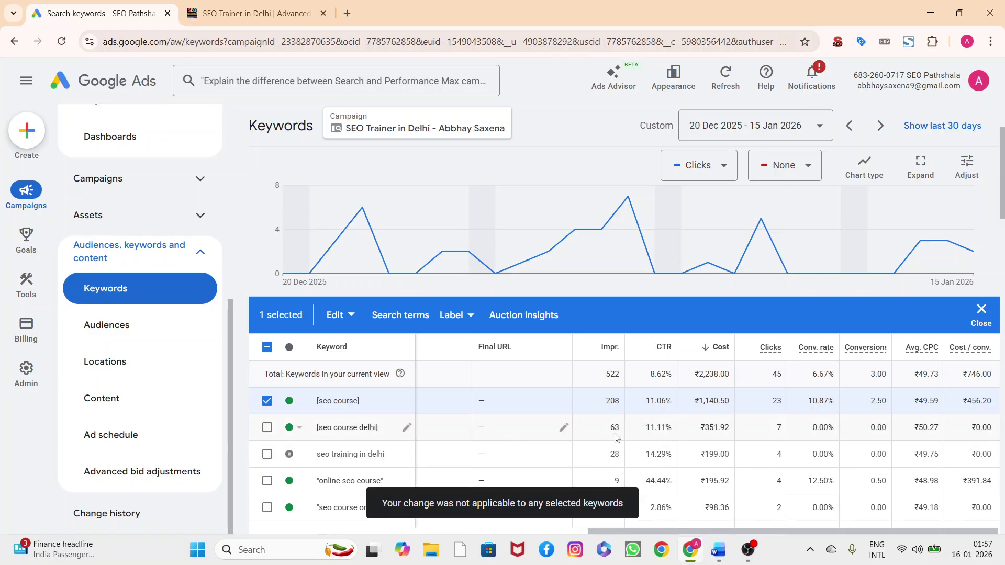
# Try to set a new max CPC bid of ₹65 for only the [seo course delhi] keyword, and clear its selection.
pyautogui.click(267, 428)
pyautogui.click(267, 401)
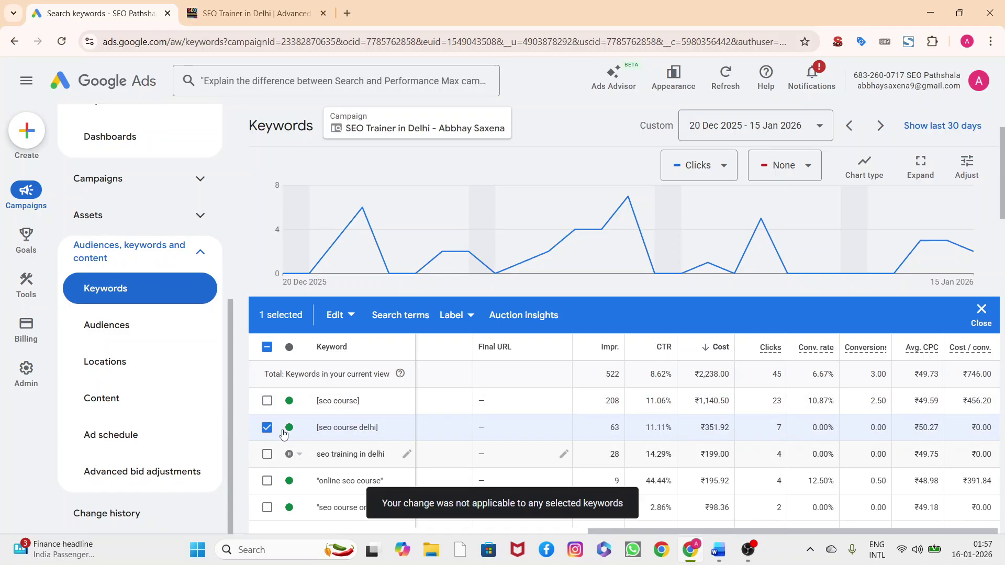
pyautogui.click(348, 317)
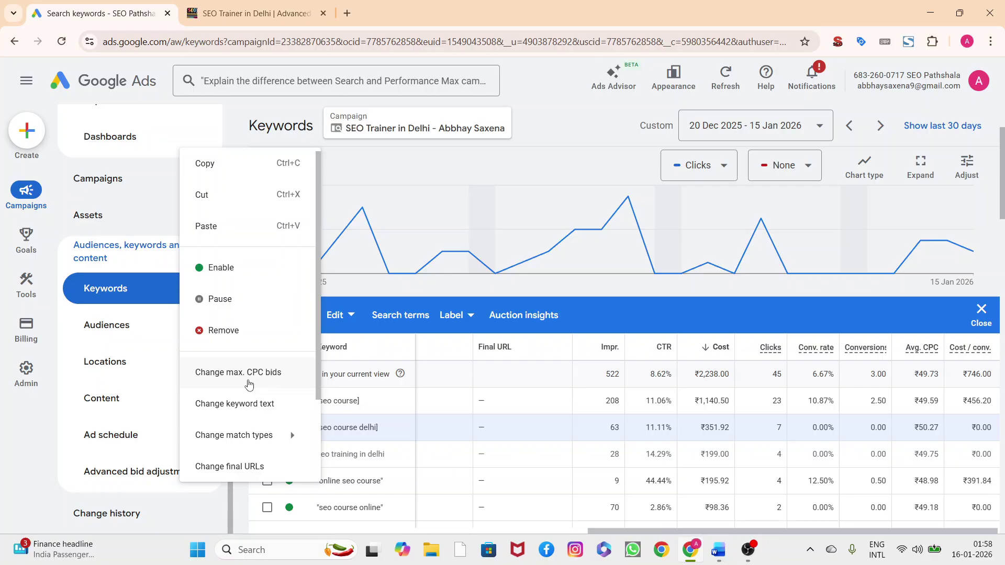
pyautogui.click(249, 373)
pyautogui.click(591, 315)
pyautogui.write('65')
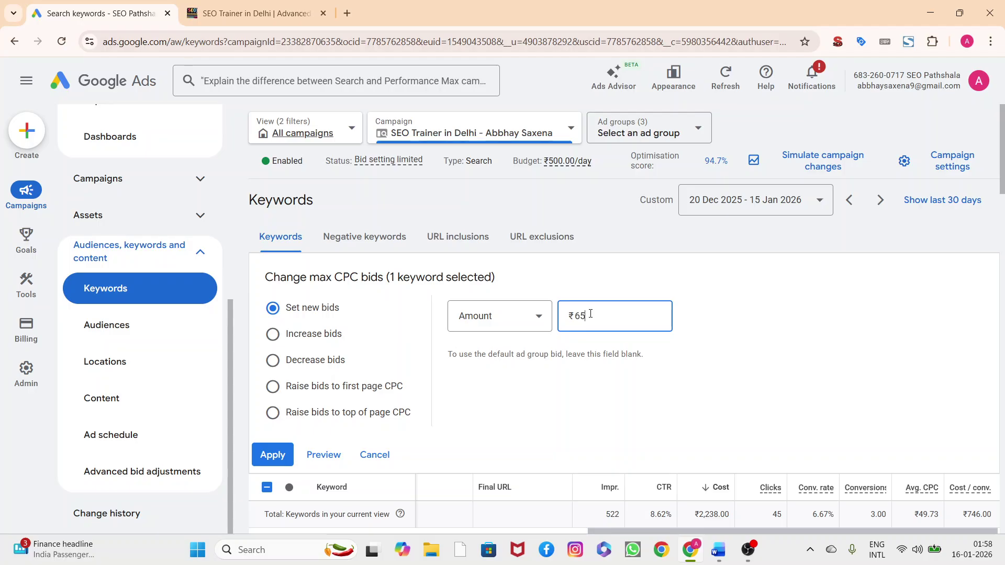
pyautogui.click(272, 455)
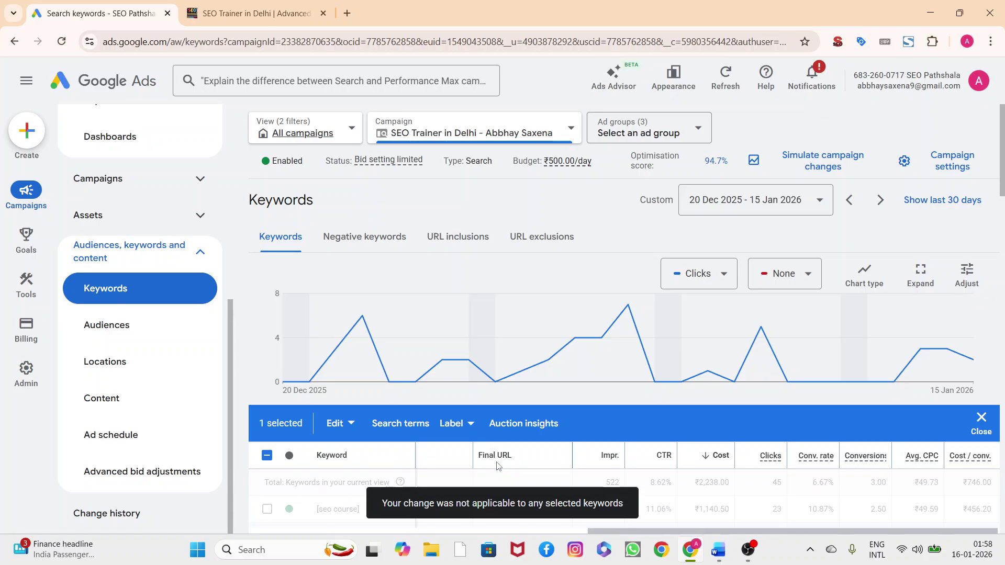
pyautogui.scroll(-5, 497, 466)
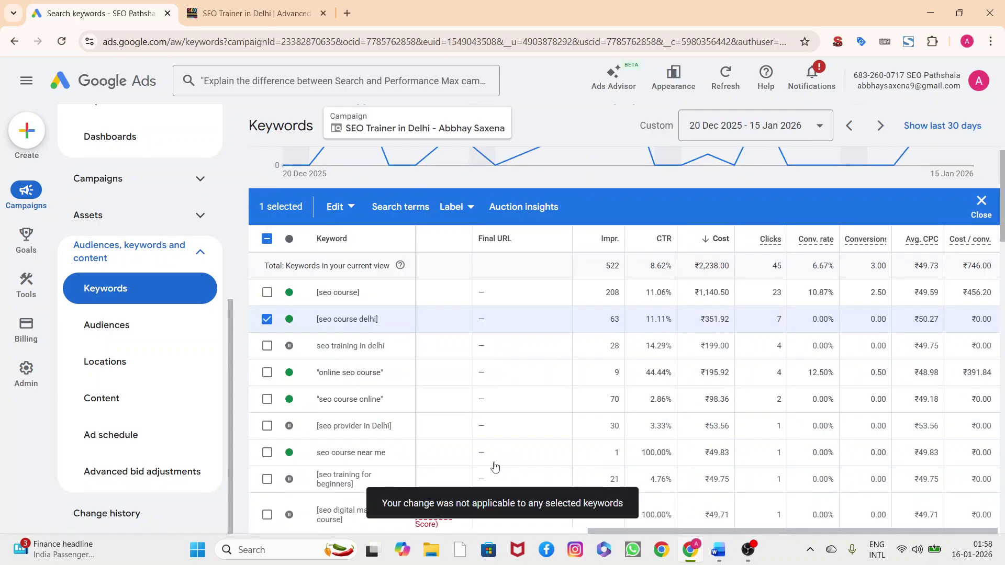
pyautogui.click(267, 320)
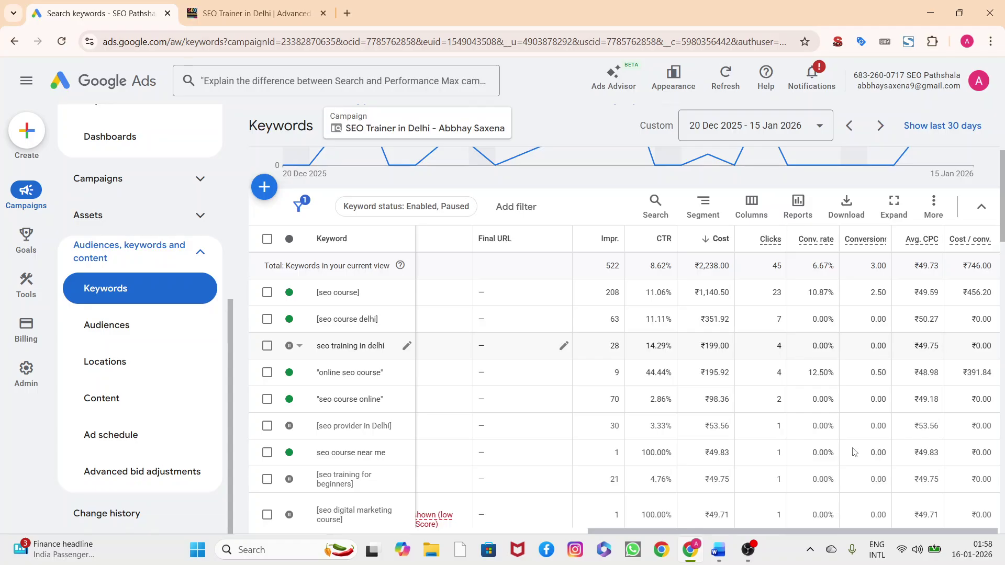
# Review the whole keyword list down to its totals, checking impressions, CTR, cost, clicks and conversions of each keyword.
pyautogui.moveTo(801, 534); pyautogui.dragTo(826, 532)
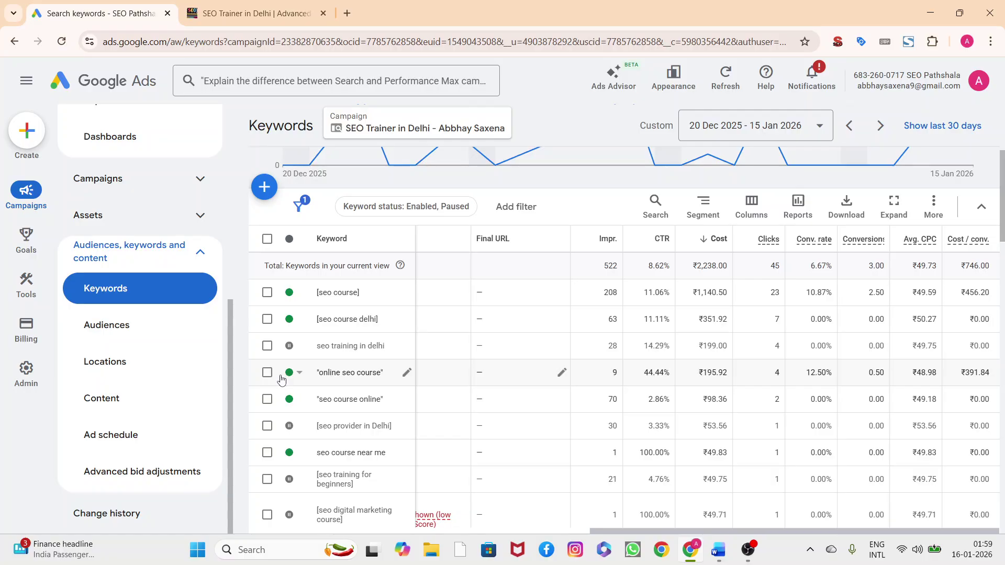
pyautogui.scroll(-5, 369, 455)
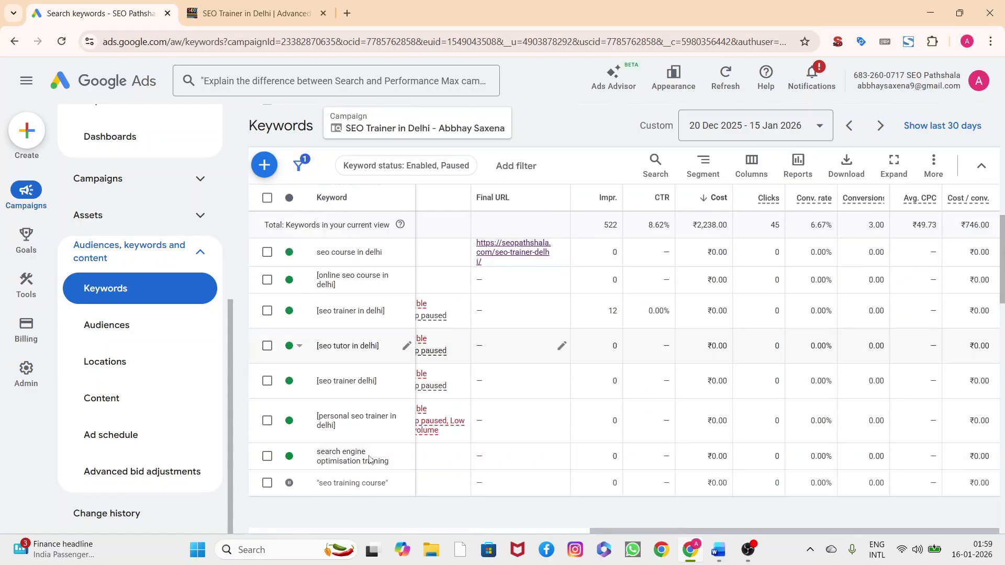
pyautogui.scroll(-3, 377, 471)
pyautogui.scroll(-3, 381, 481)
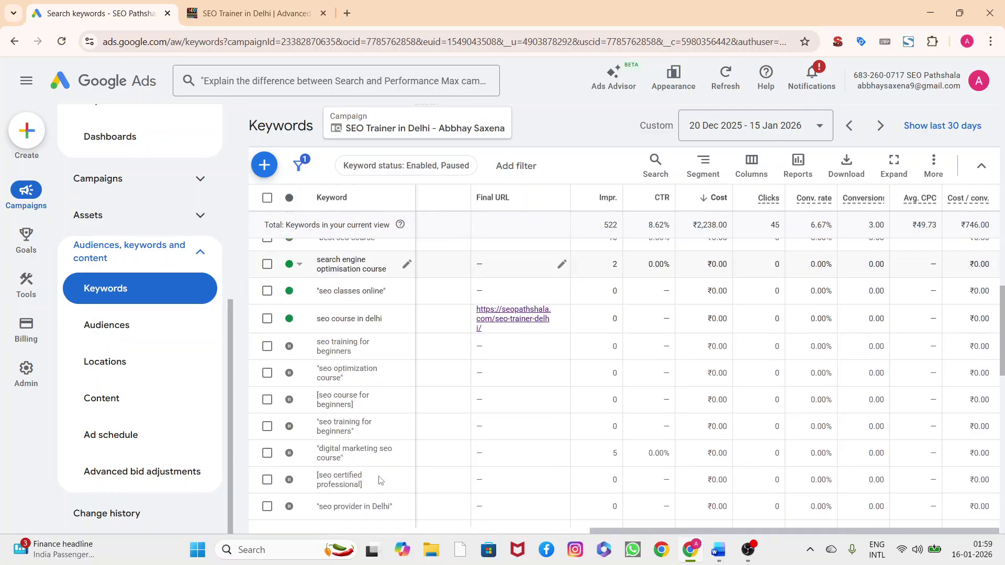
pyautogui.scroll(-2, 380, 481)
pyautogui.scroll(-4, 381, 478)
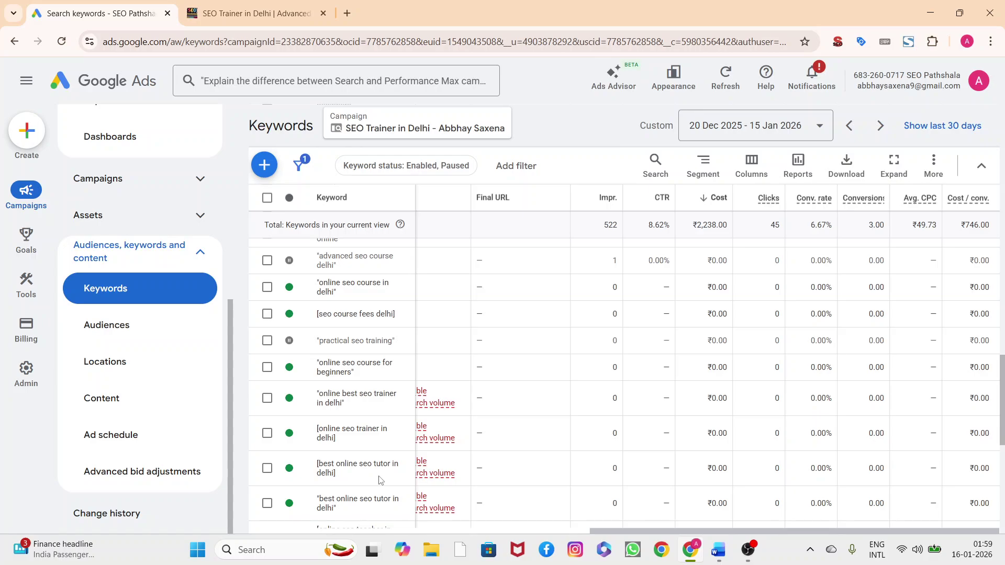
pyautogui.scroll(-4, 380, 480)
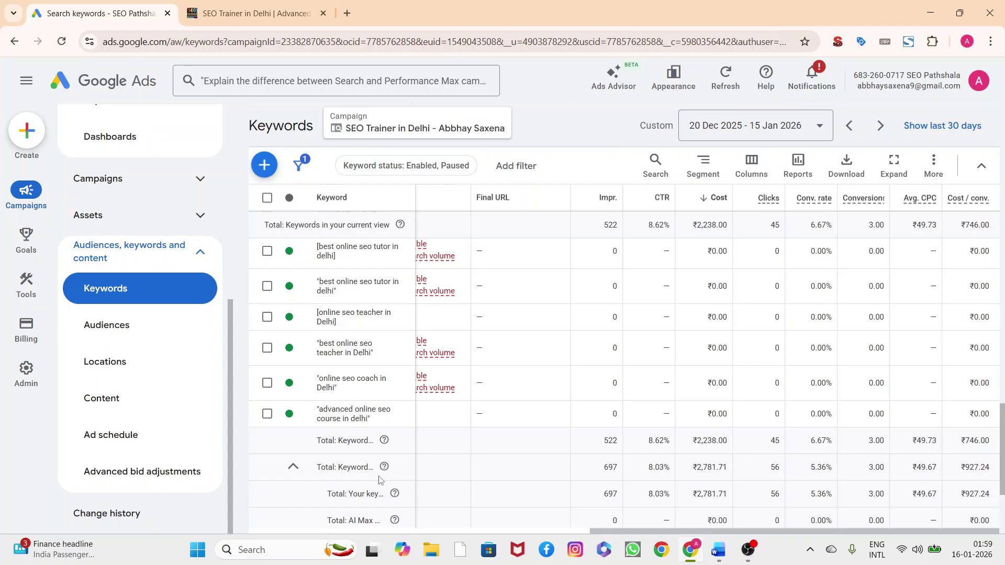
pyautogui.scroll(10, 381, 481)
pyautogui.scroll(4, 381, 480)
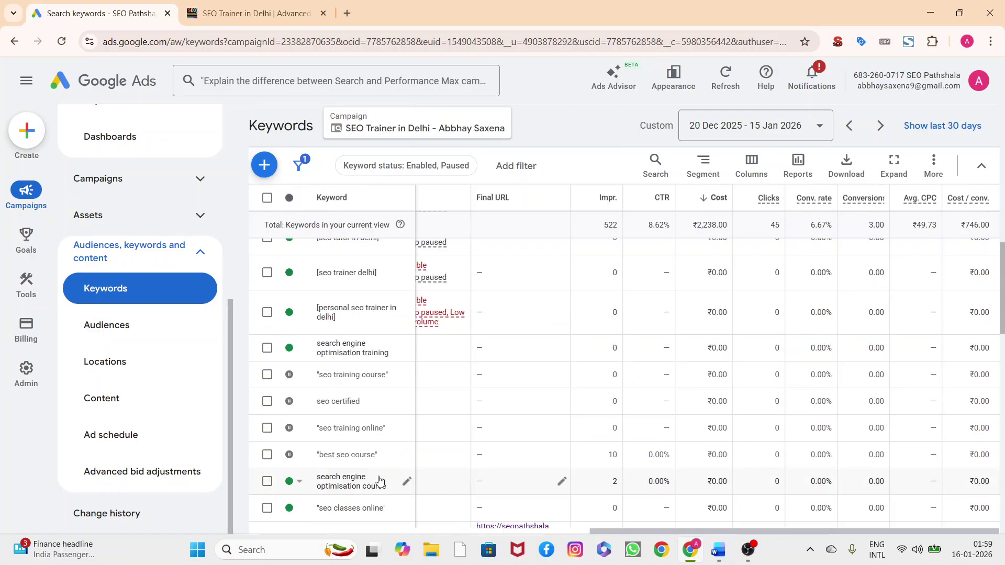
pyautogui.scroll(2, 381, 481)
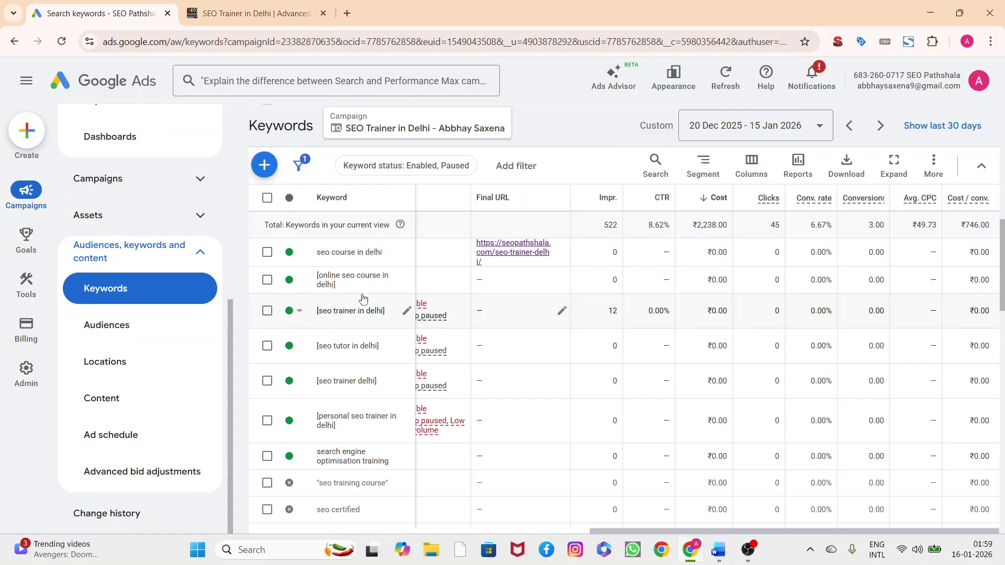
pyautogui.scroll(2, 361, 299)
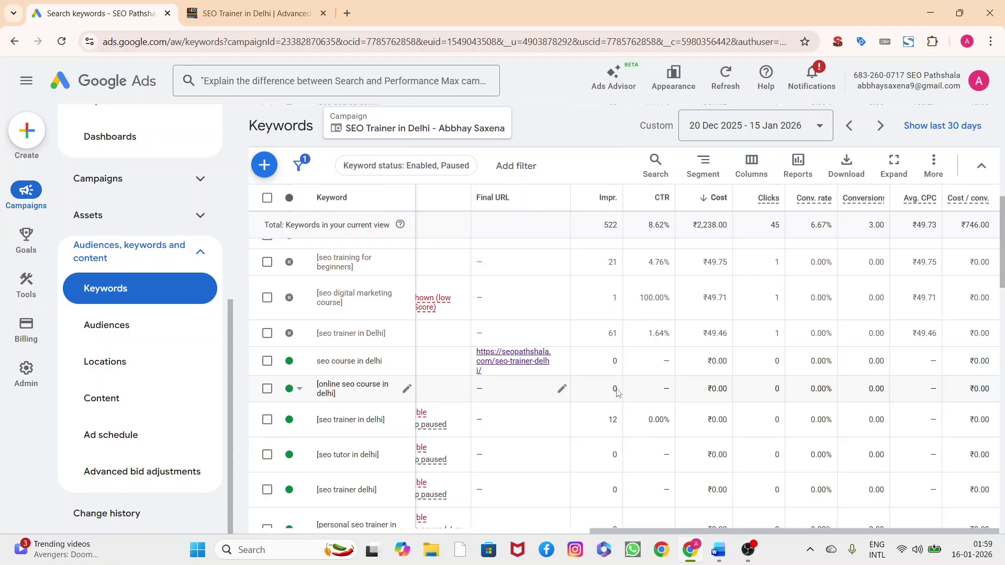
pyautogui.scroll(5, 364, 384)
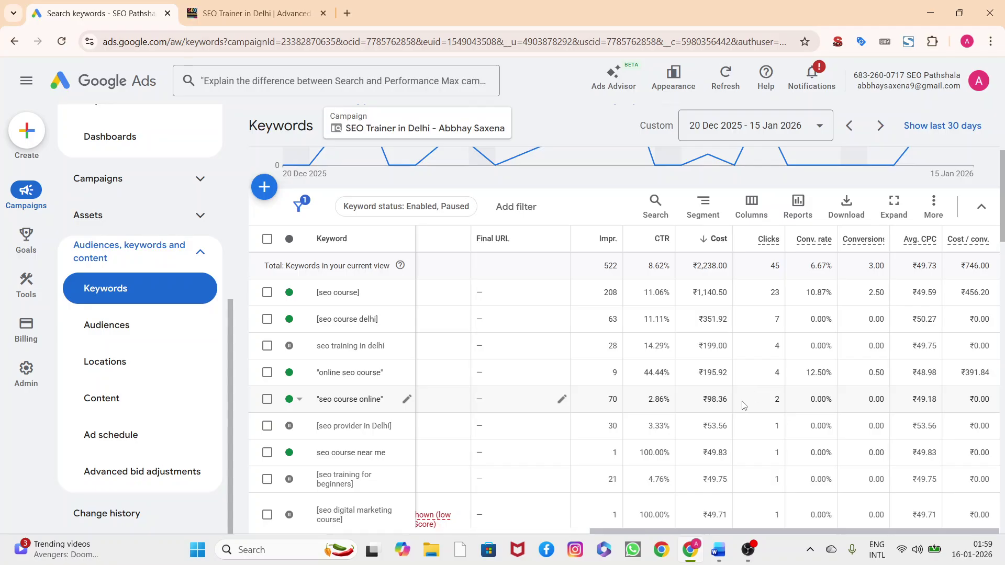
pyautogui.scroll(2, 743, 407)
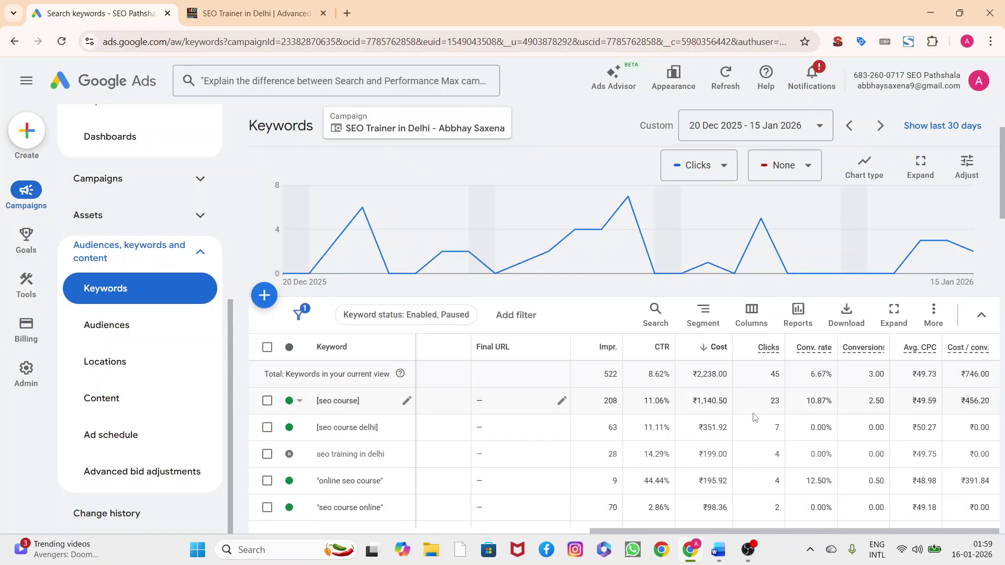
# Try to set a new max CPC bid of ₹65 for the "online seo course" phrase-match keyword, and clear its selection.
pyautogui.scroll(-2, 753, 414)
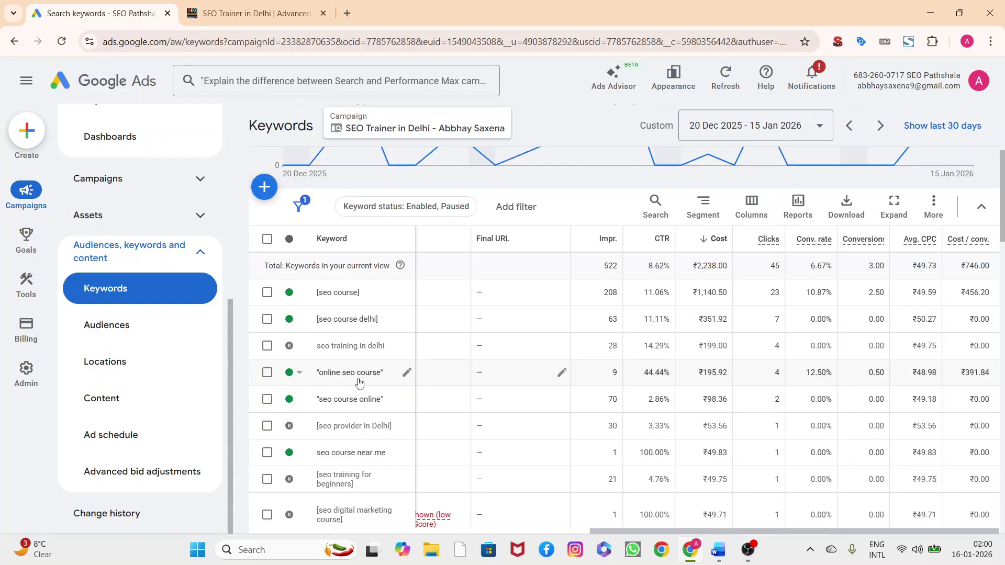
pyautogui.click(267, 372)
pyautogui.click(338, 207)
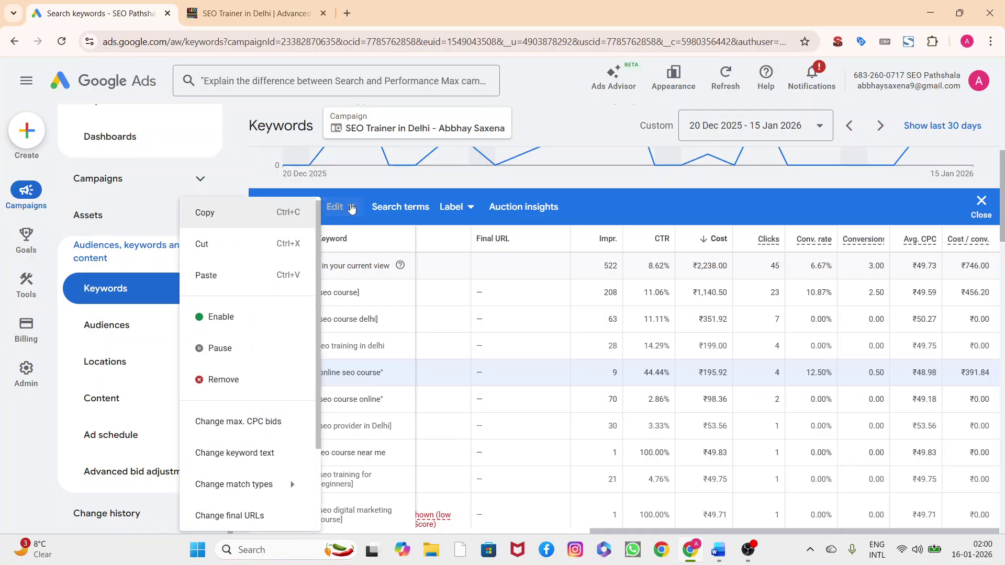
pyautogui.click(266, 424)
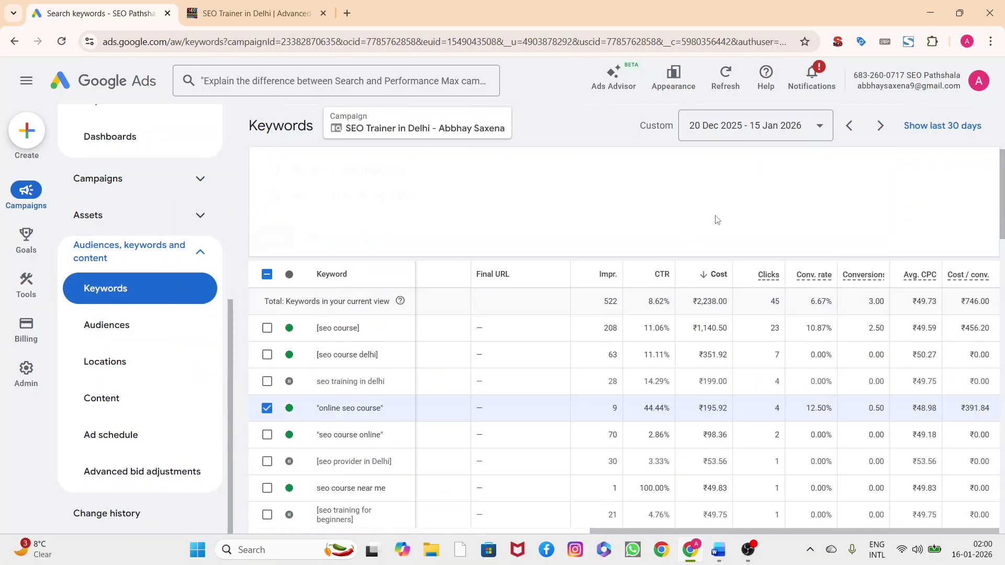
pyautogui.click(590, 306)
pyautogui.write('65')
pyautogui.click(269, 454)
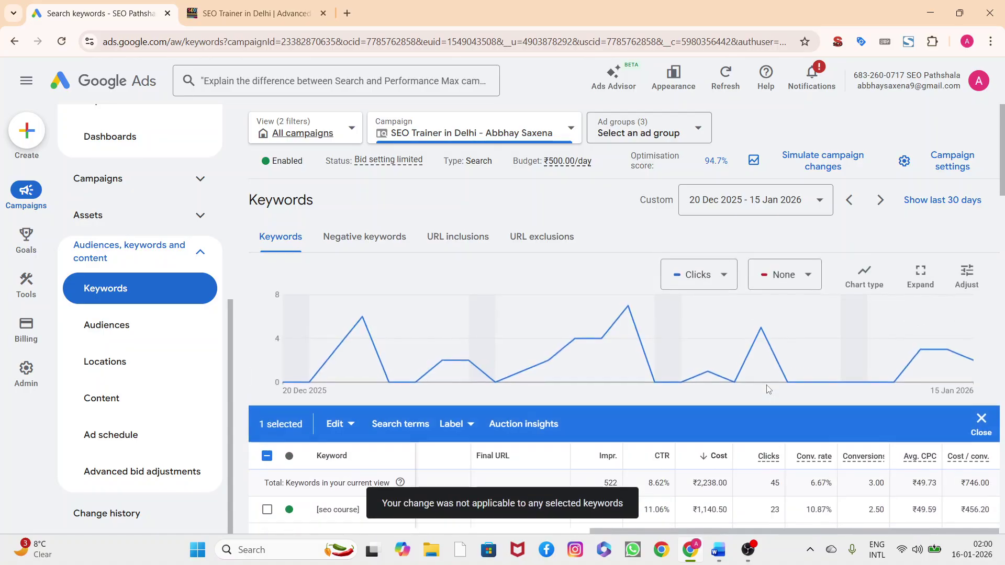
pyautogui.scroll(-2, 767, 389)
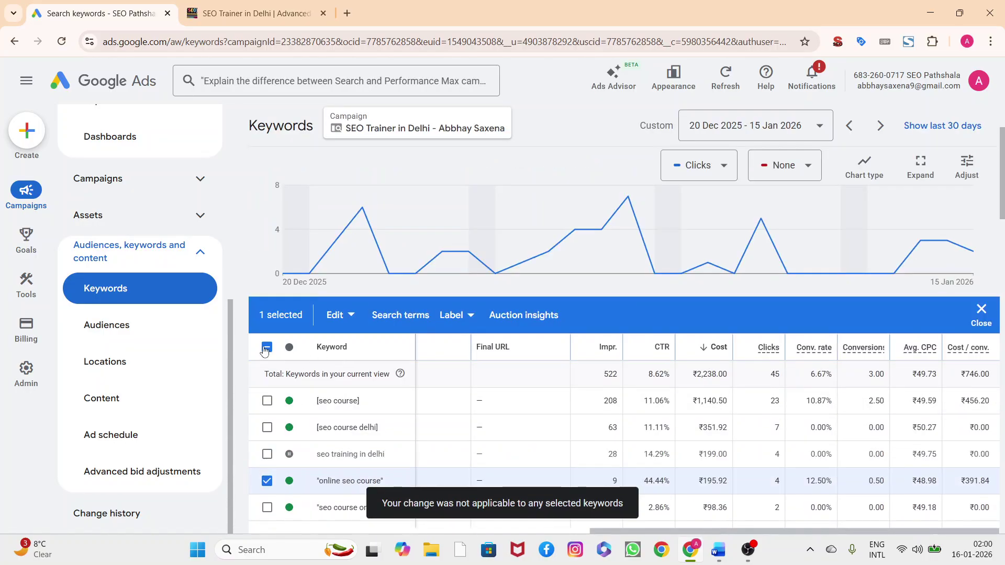
pyautogui.click(267, 480)
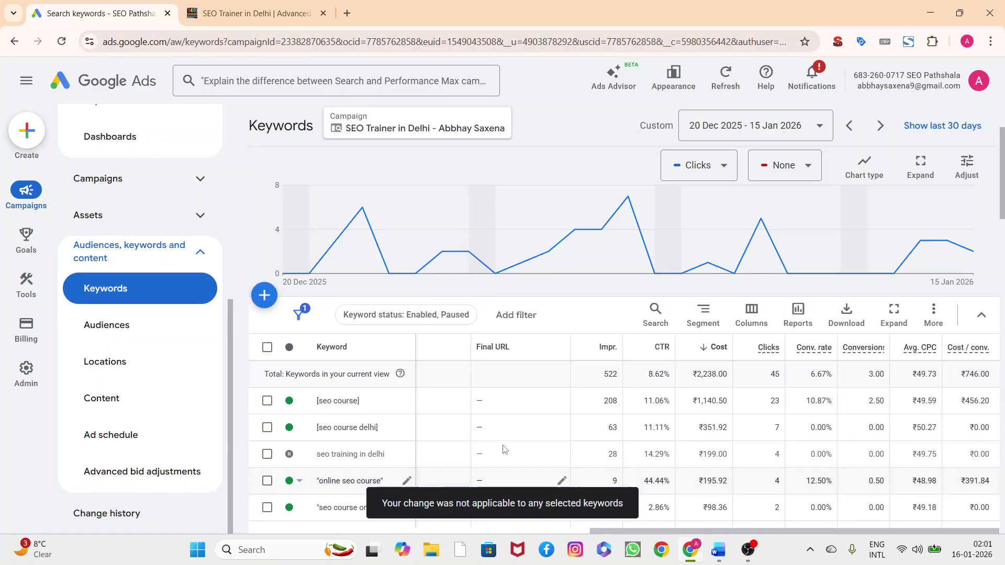
# Switch to the Word checklist and reread the "Watch CTR by keyword" rules for low-CTR and high-CTR keywords.
pyautogui.scroll(-5, 603, 420)
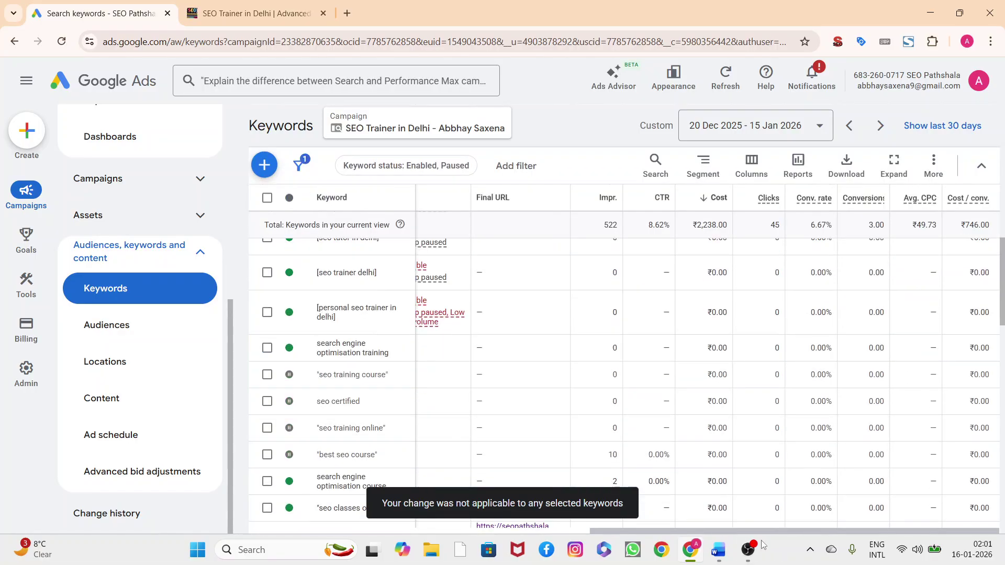
pyautogui.click(718, 550)
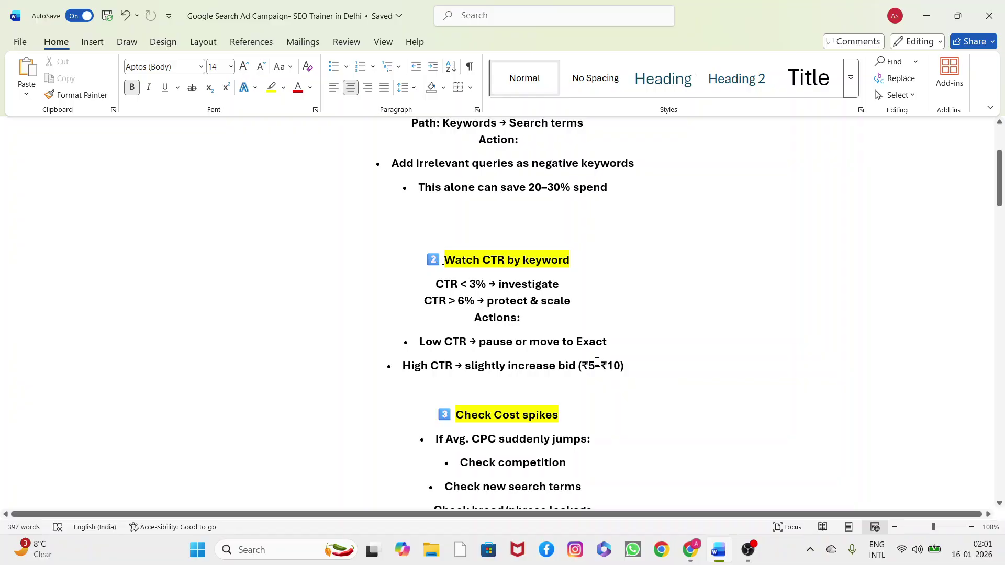
pyautogui.scroll(3, 473, 289)
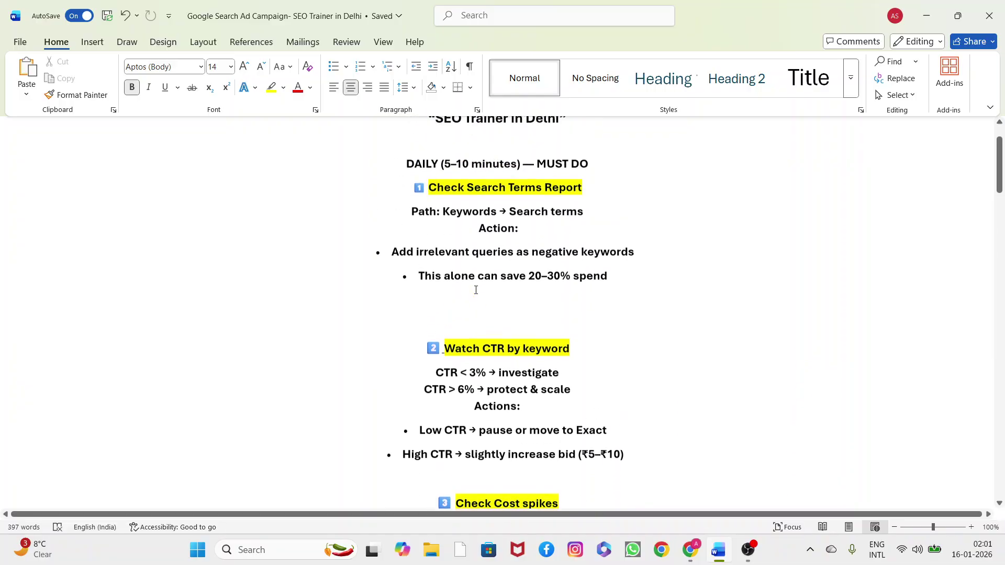
pyautogui.scroll(-3, 476, 291)
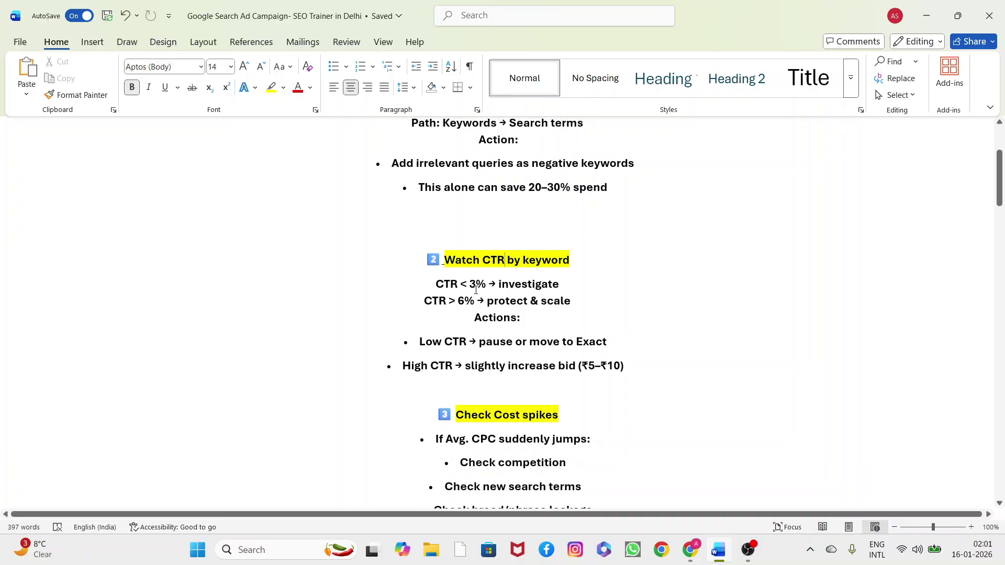
pyautogui.scroll(-1, 476, 290)
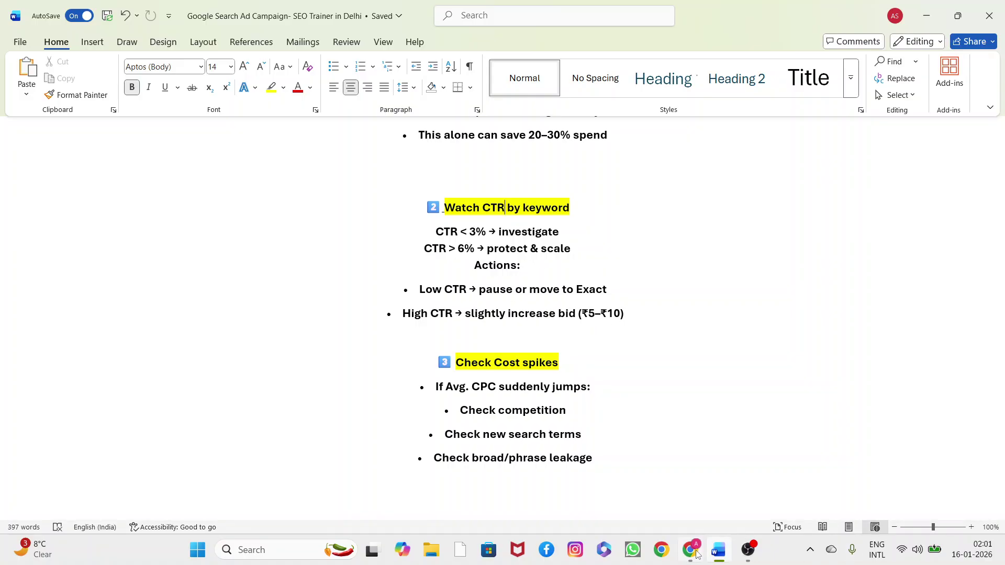
# Return to Google Ads and review the keyword list down to its totals, checking each keyword's CTR against the checklist rules.
pyautogui.hotkey('alt', 'Tab')
pyautogui.scroll(-4, 710, 430)
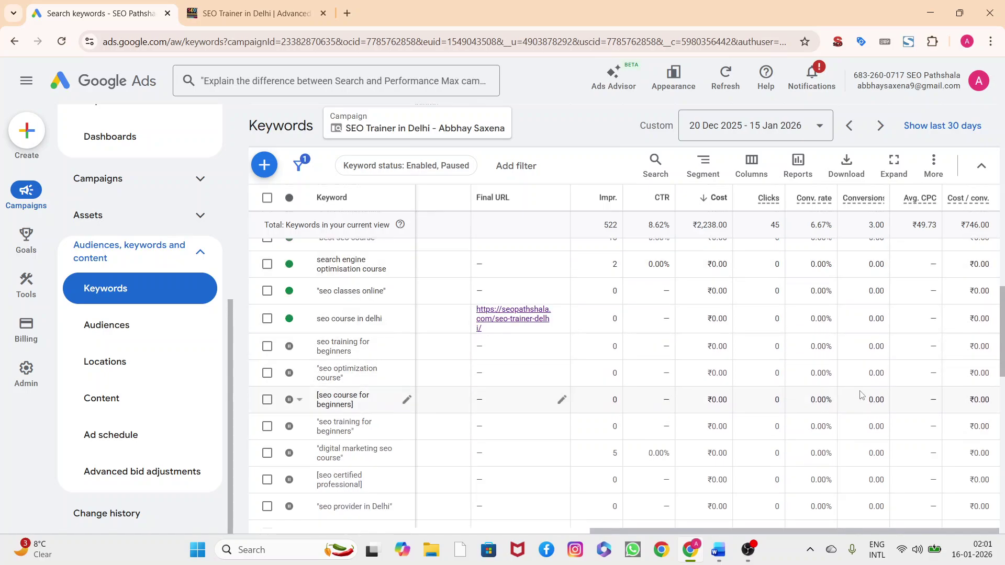
pyautogui.scroll(-6, 356, 375)
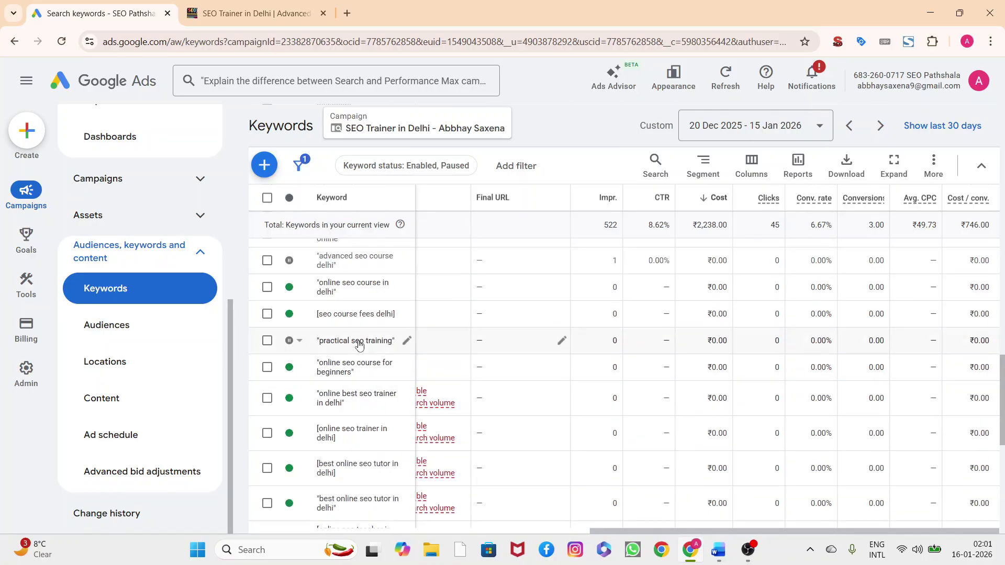
pyautogui.scroll(-4, 471, 371)
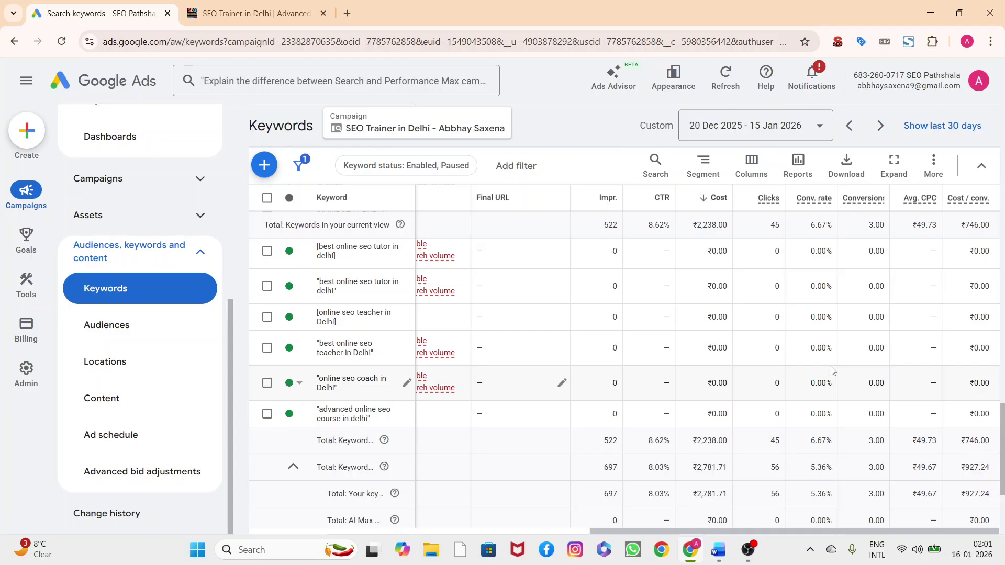
pyautogui.scroll(2, 832, 370)
pyautogui.scroll(10, 832, 370)
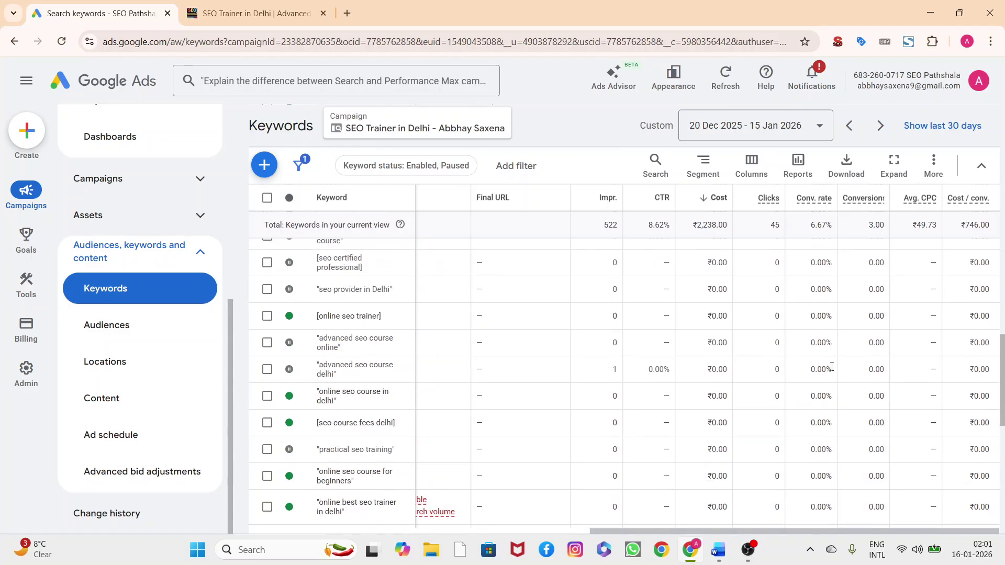
pyautogui.scroll(10, 833, 371)
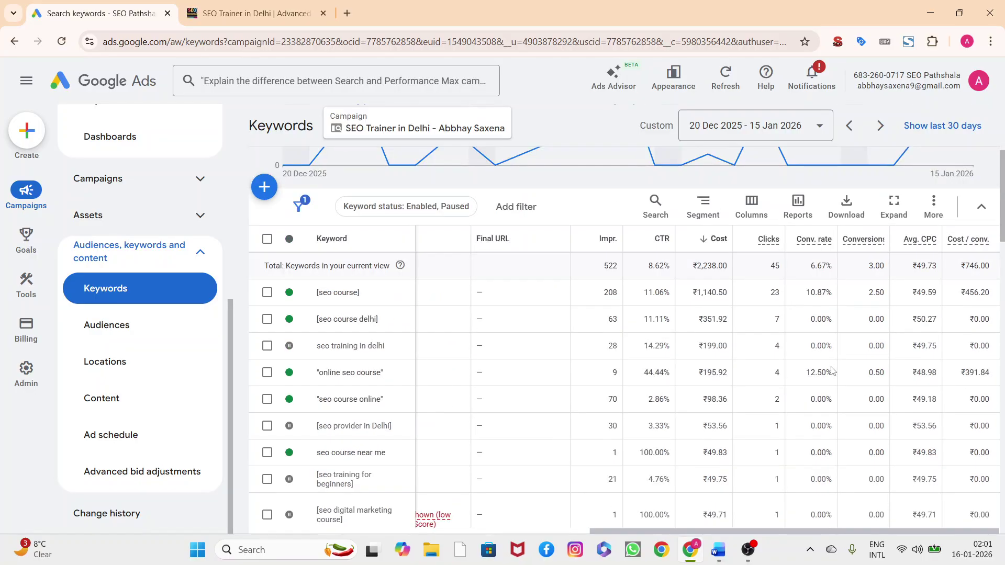
pyautogui.scroll(-2, 833, 371)
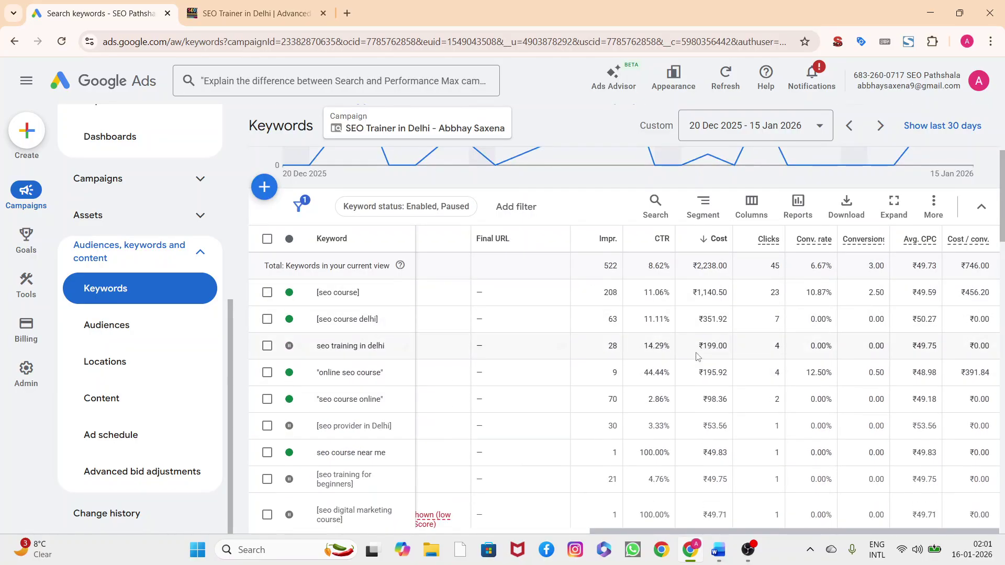
pyautogui.scroll(-8, 699, 356)
# Read the "Check Cost spikes" item in the Word checklist, switching between it and the Google Ads keywords page.
pyautogui.click(719, 549)
pyautogui.scroll(-3, 570, 325)
pyautogui.scroll(-2, 571, 324)
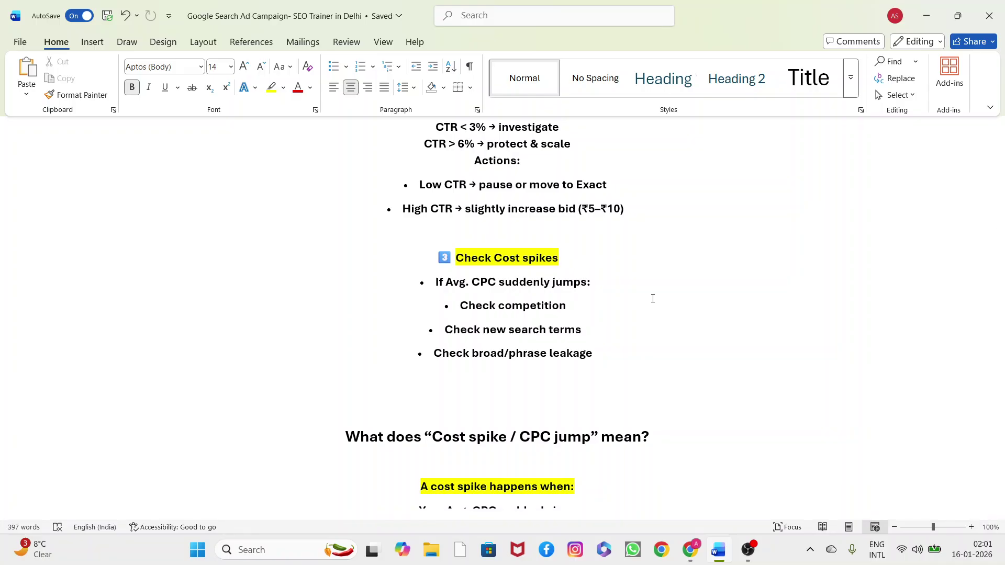
pyautogui.click(699, 540)
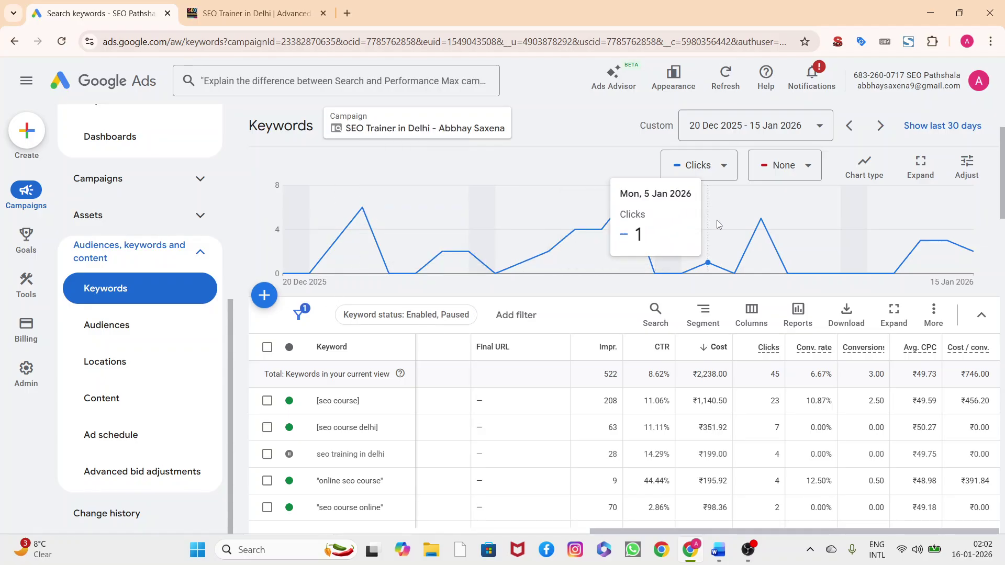
pyautogui.hotkey('alt', 'Tab')
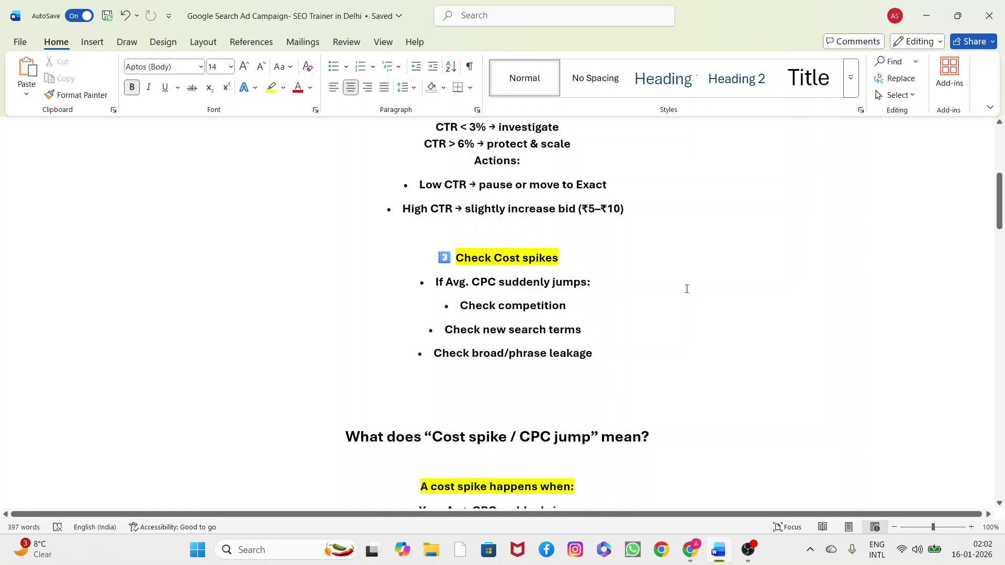
# Open the campaign's Overview page in Google Ads and examine the Avg. CPC in its performance summary.
pyautogui.hotkey('alt', 'Tab')
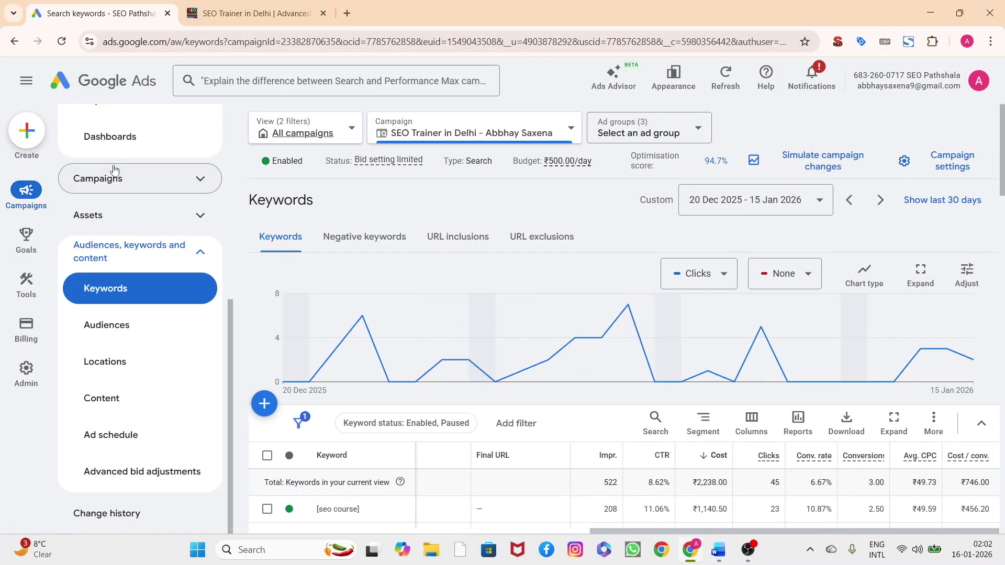
pyautogui.moveTo(63, 236)
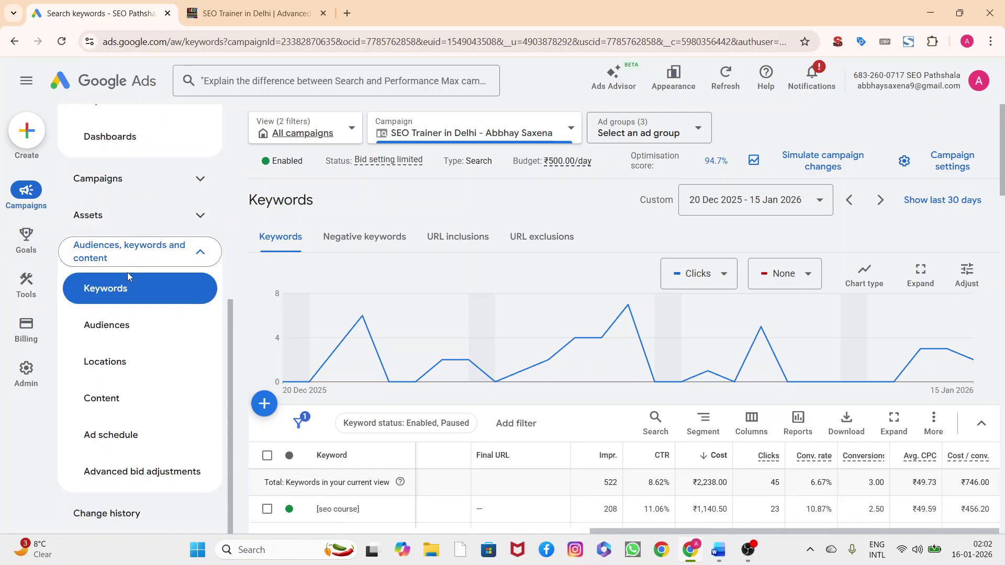
pyautogui.scroll(7, 131, 276)
pyautogui.click(105, 139)
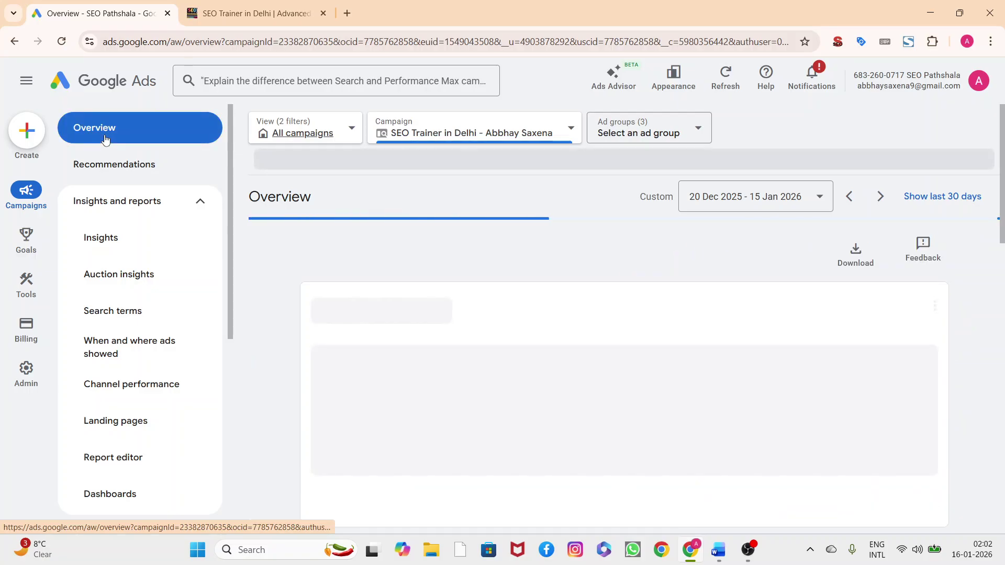
pyautogui.scroll(-8, 916, 415)
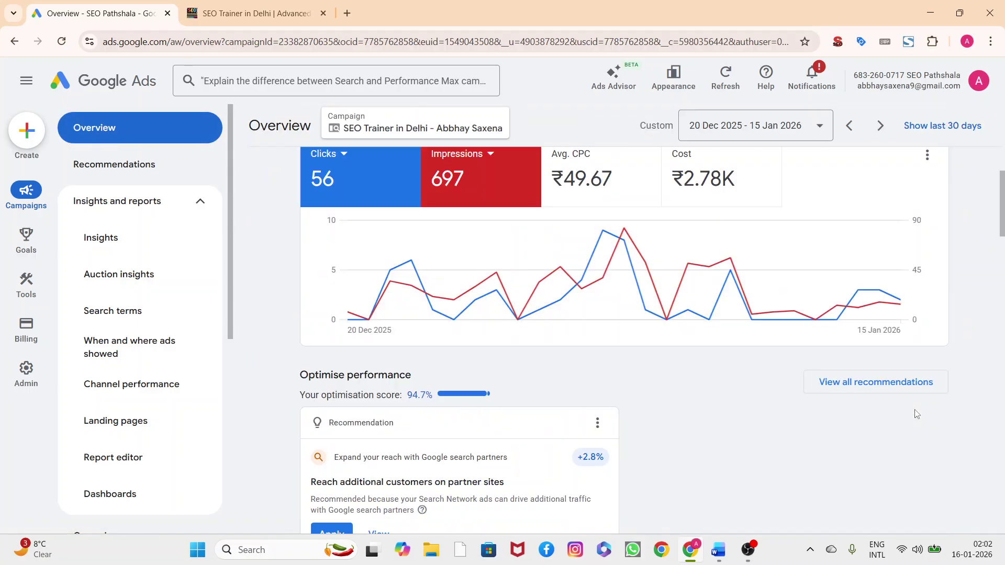
pyautogui.scroll(2, 917, 414)
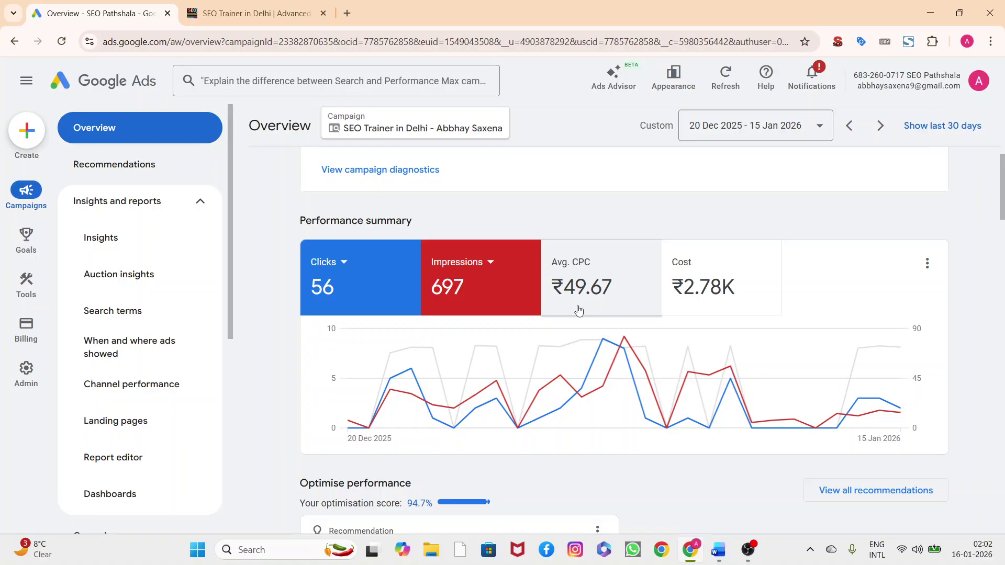
# Read the Word section "What does Cost spike / CPC jump mean?" and compare its example with the campaign's Avg. CPC in Google Ads.
pyautogui.click(720, 550)
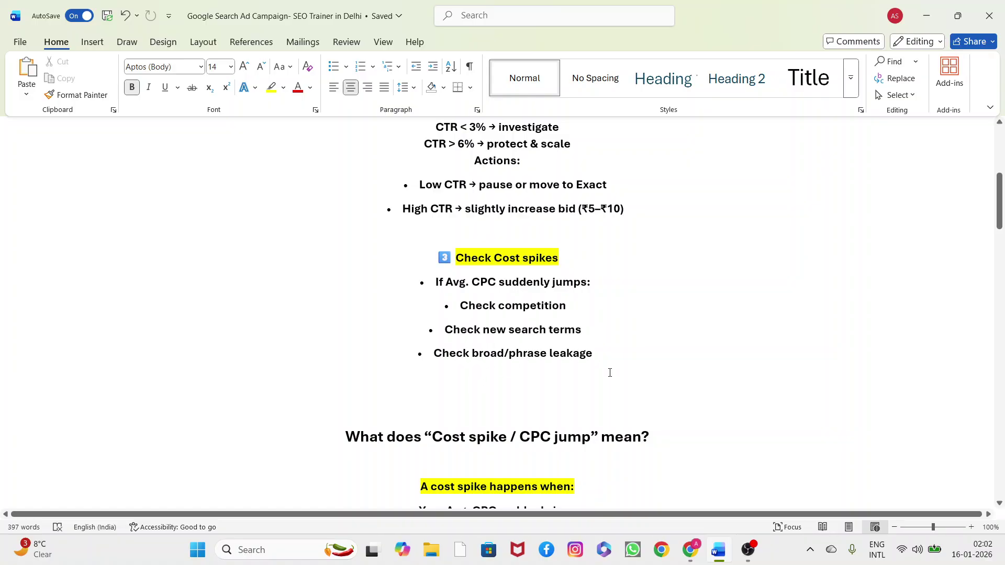
pyautogui.scroll(-3, 610, 373)
pyautogui.scroll(1, 610, 373)
pyautogui.scroll(-1, 610, 373)
pyautogui.scroll(-1, 610, 373)
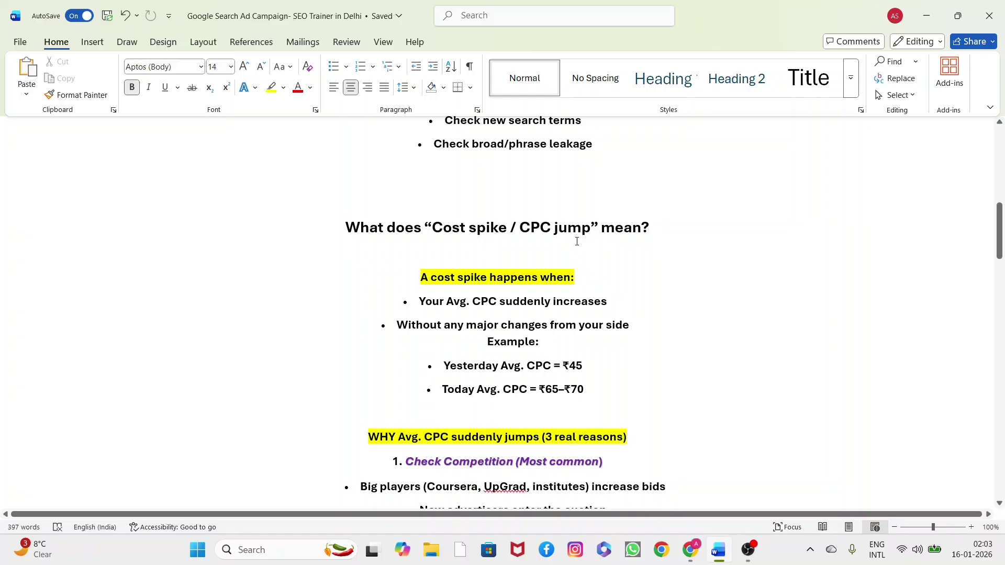
pyautogui.scroll(-1, 658, 273)
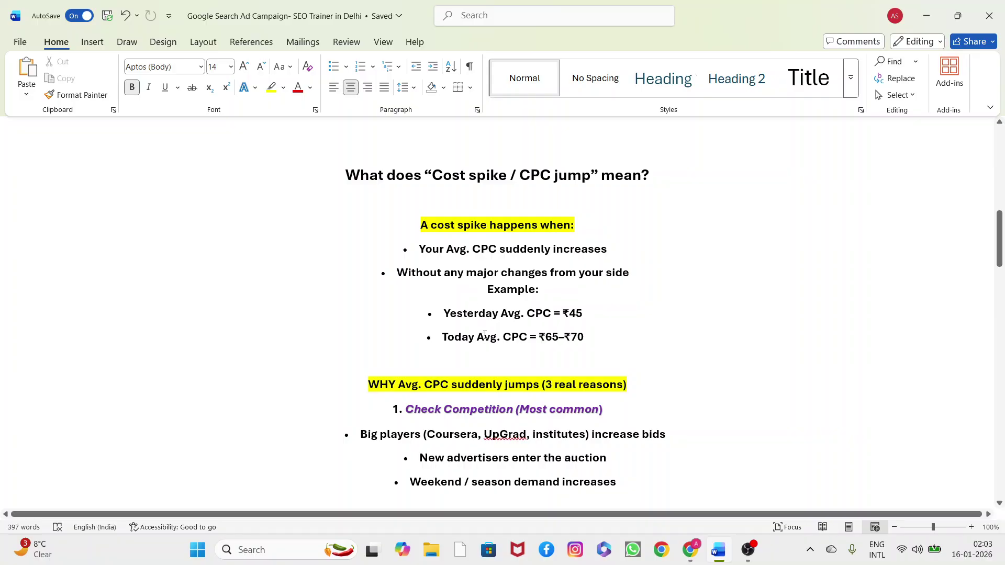
pyautogui.doubleClick(574, 315)
pyautogui.click(592, 323)
pyautogui.moveTo(546, 339); pyautogui.dragTo(602, 340)
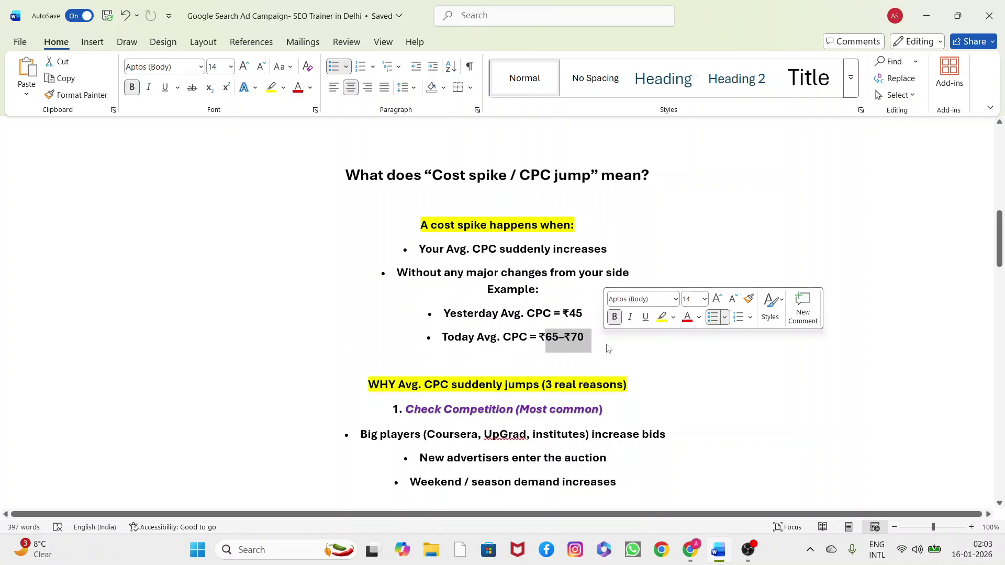
pyautogui.click(580, 340)
pyautogui.scroll(-1, 558, 354)
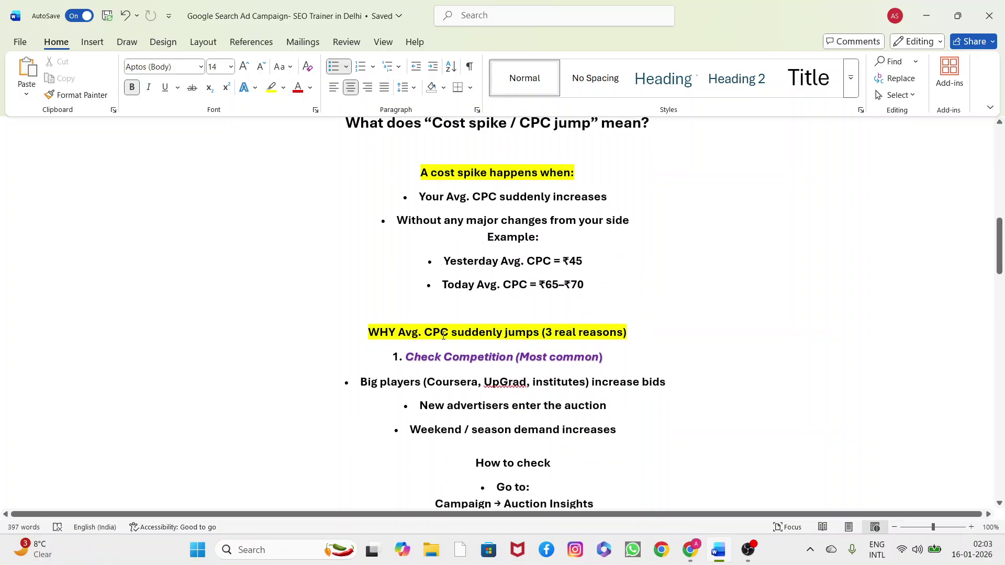
pyautogui.hotkey('alt', 'Tab')
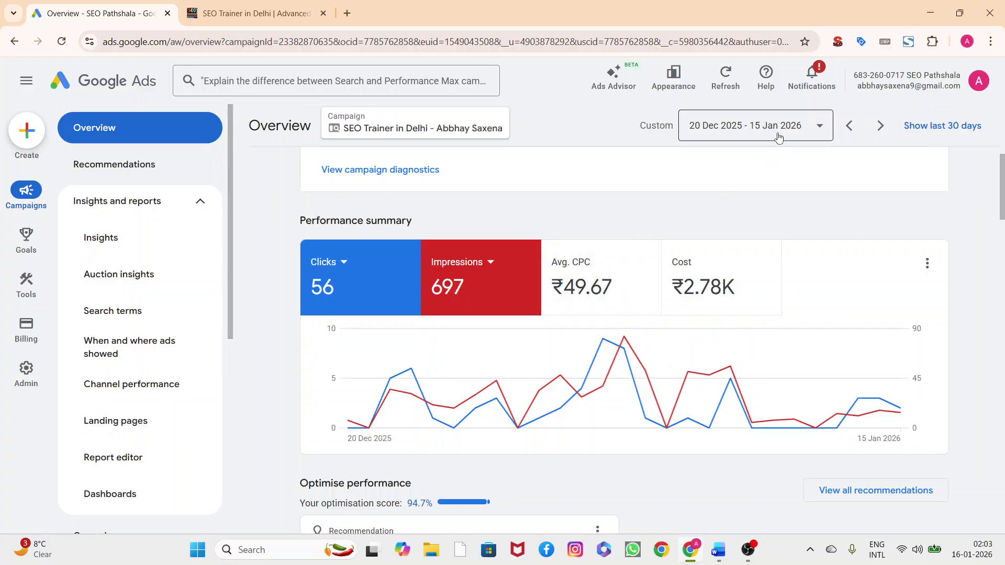
pyautogui.moveTo(598, 339)
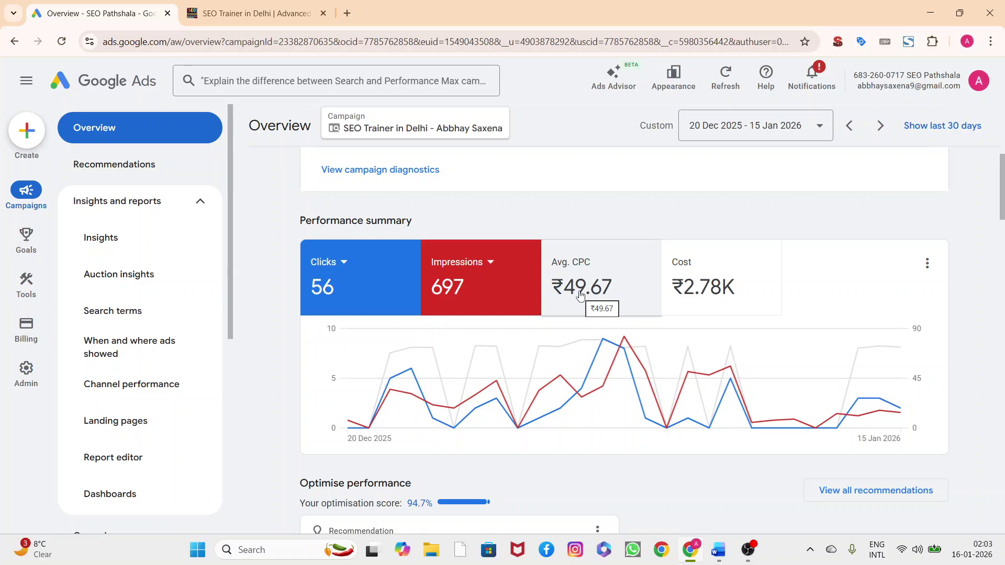
# Read the "Check Competition" reason for CPC jumps in the Word checklist, including how to check it through Auction Insights.
pyautogui.click(720, 550)
pyautogui.scroll(-1, 421, 335)
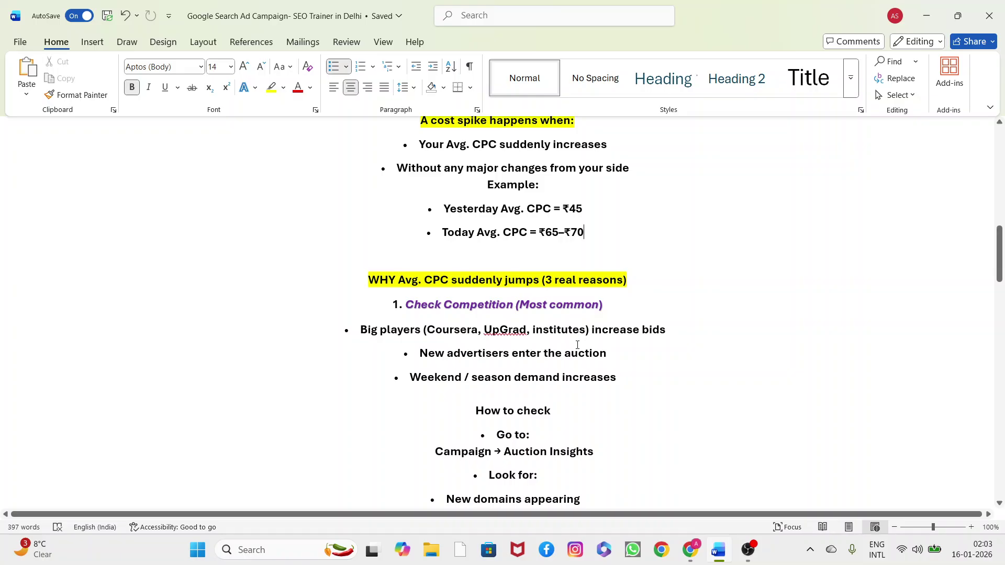
pyautogui.click(664, 331)
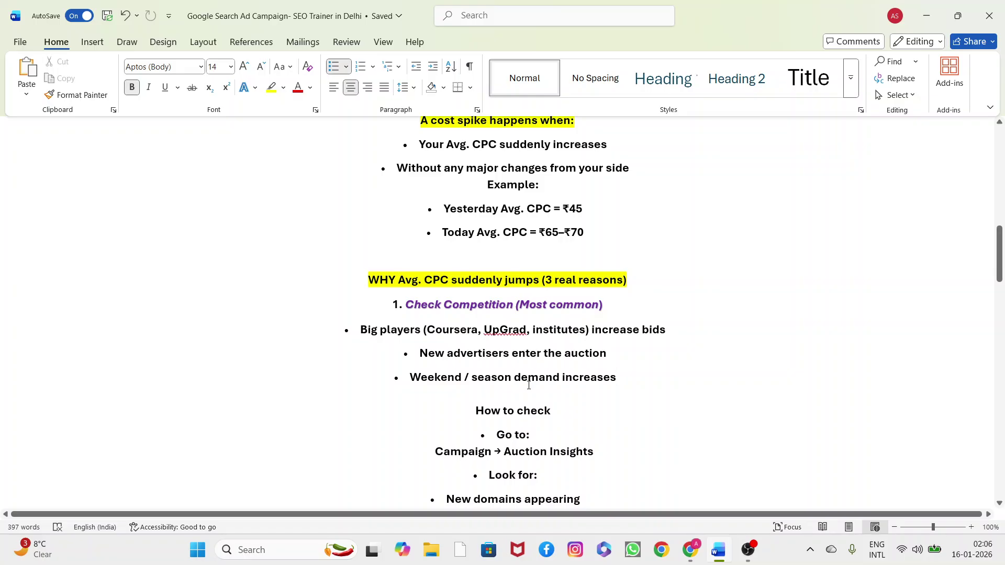
pyautogui.scroll(-4, 528, 385)
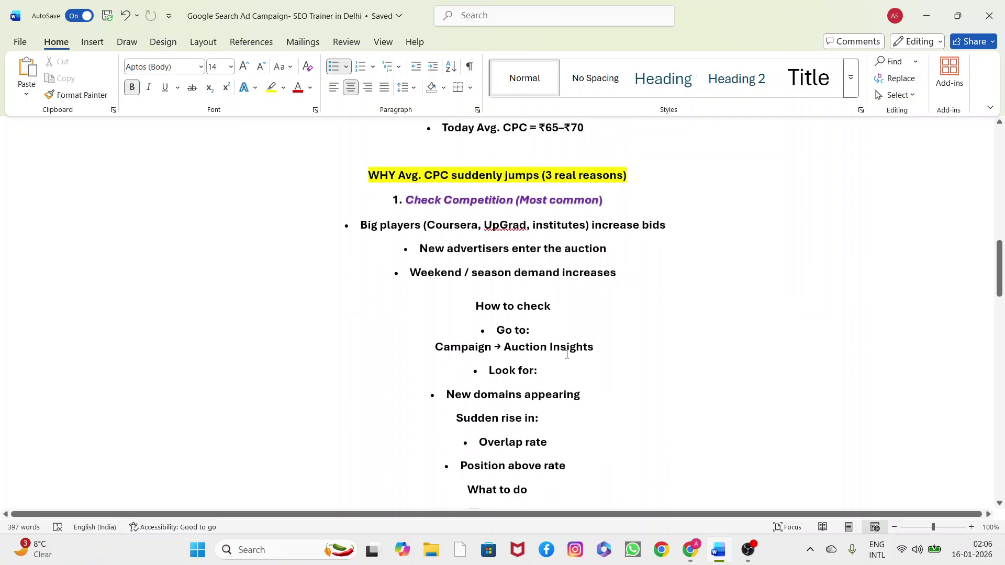
# Read the "How to check" points under "Check Competition" in the Word checklist, covering new domains, overlap rate and position above rate.
pyautogui.scroll(-2, 509, 411)
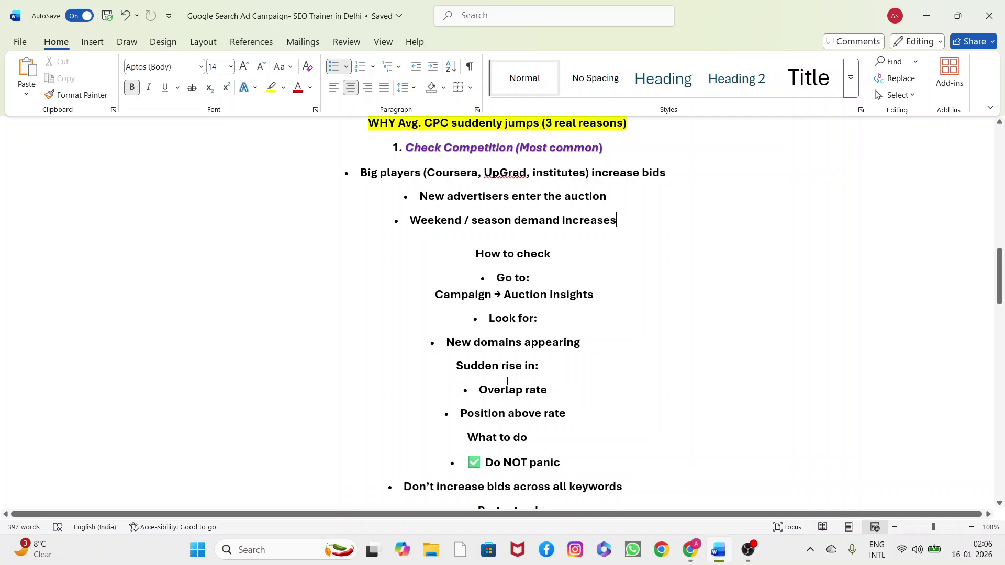
pyautogui.scroll(-2, 507, 381)
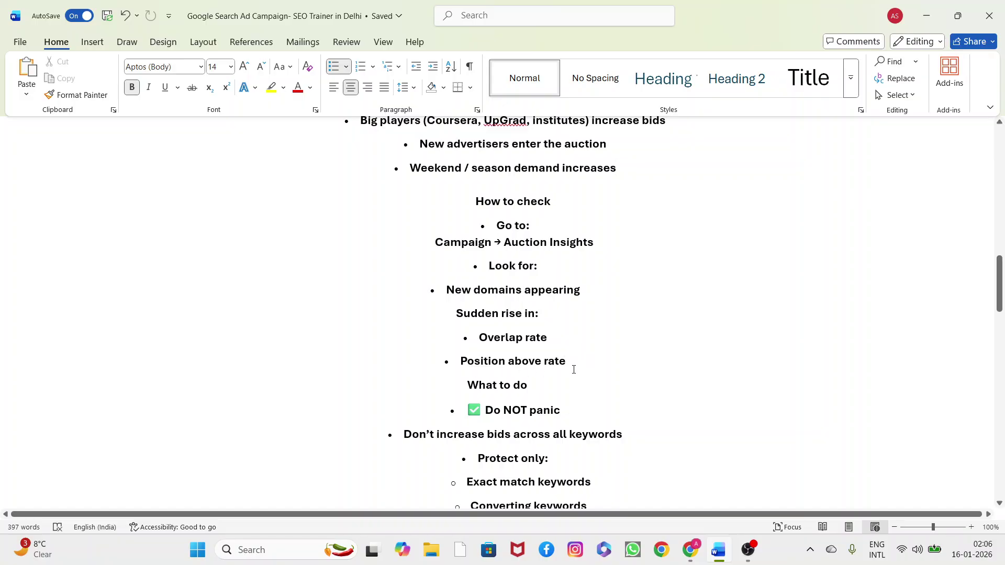
pyautogui.scroll(3, 549, 340)
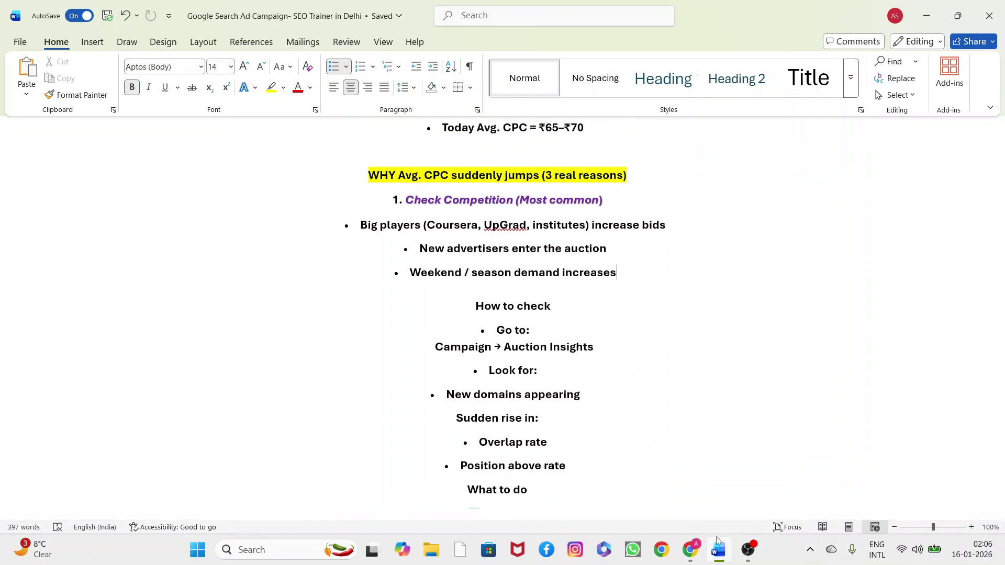
# Switch to Google Ads, open the campaign's Auction insights report and examine the competitor domains with their overlap and position above rates.
pyautogui.hotkey('alt', 'Tab')
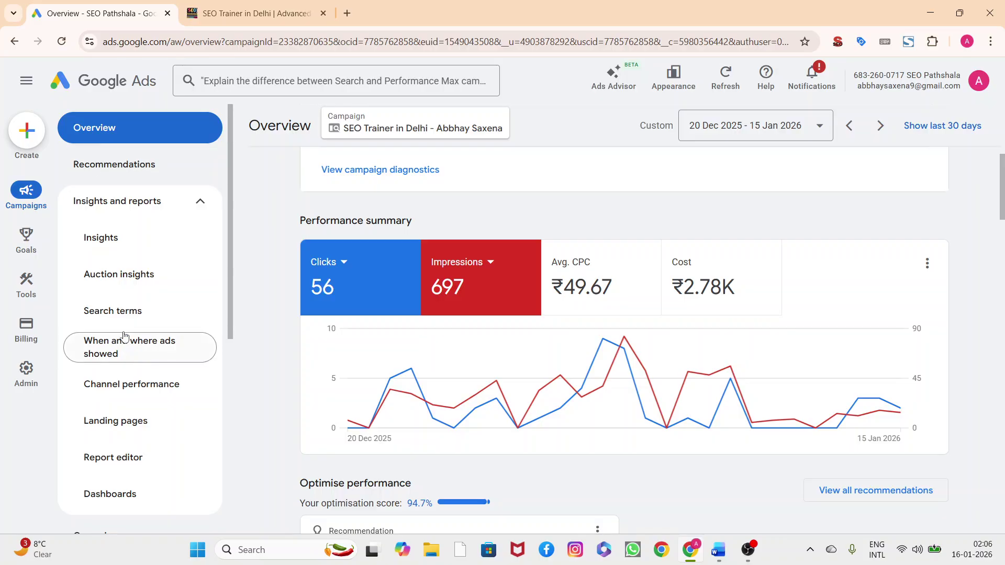
pyautogui.click(110, 279)
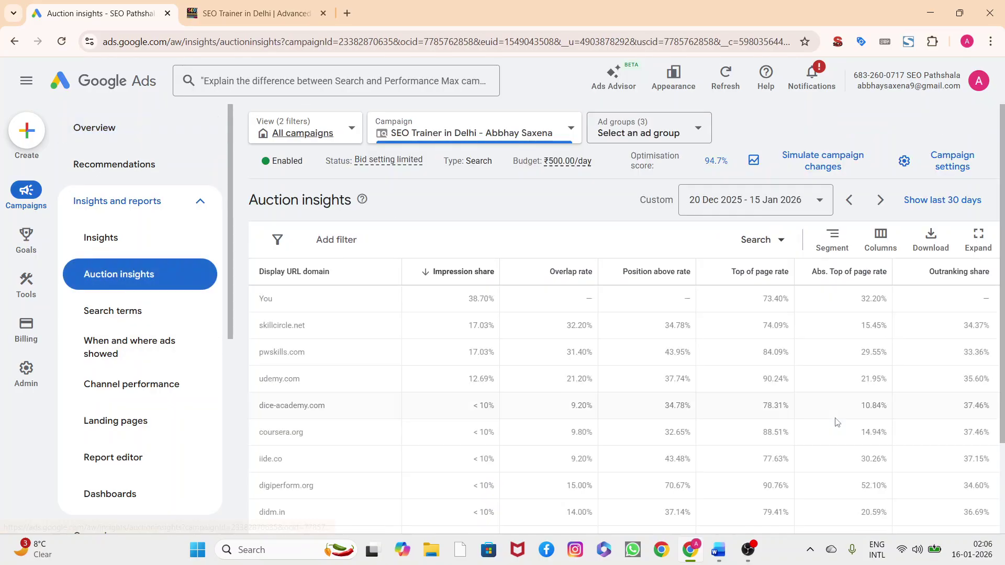
pyautogui.scroll(-4, 836, 421)
pyautogui.scroll(4, 370, 321)
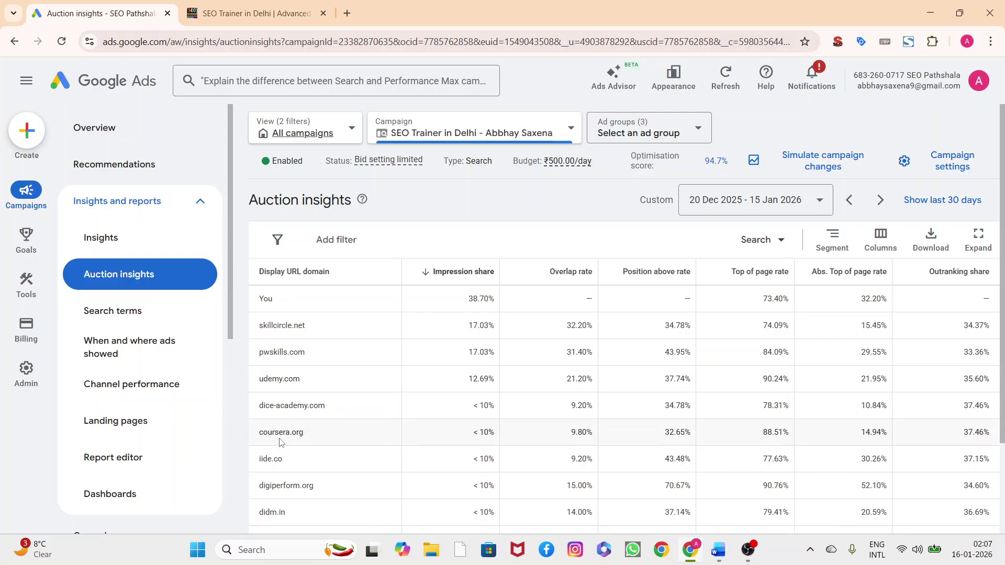
pyautogui.scroll(-2, 292, 464)
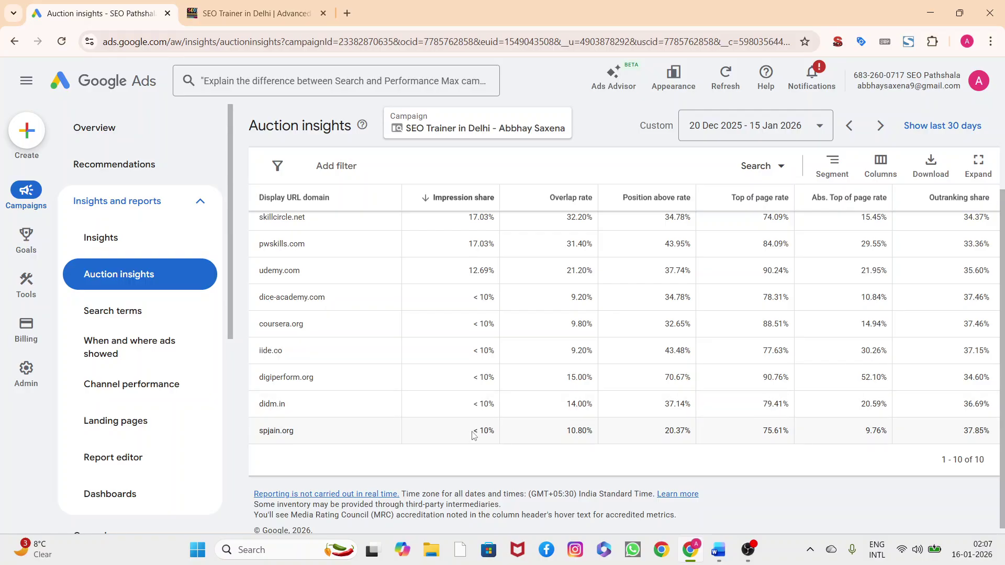
pyautogui.scroll(2, 525, 440)
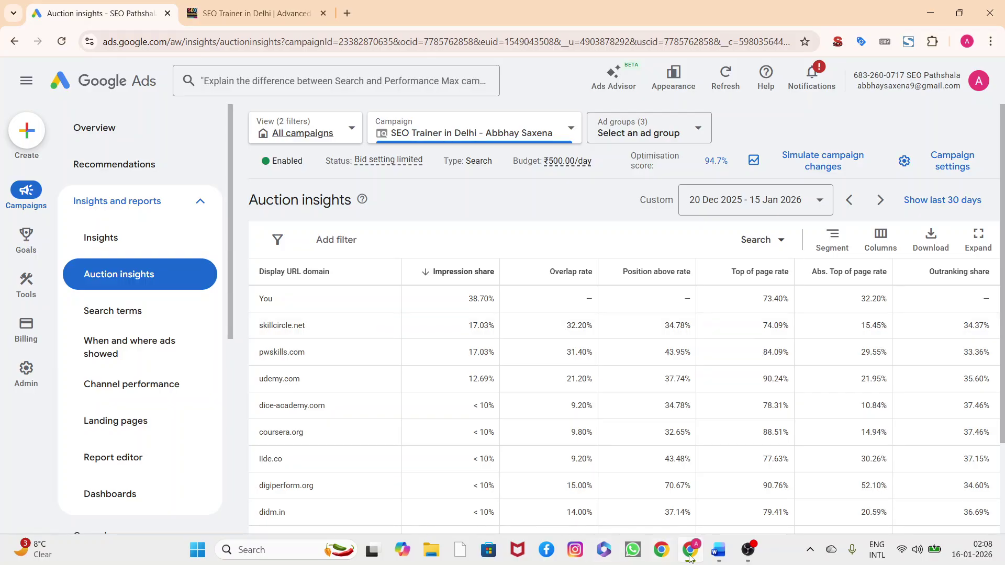
# Switch to the Word checklist and read the "What to do" advice on protecting only exact match and converting keywords.
pyautogui.click(718, 551)
pyautogui.scroll(-5, 616, 441)
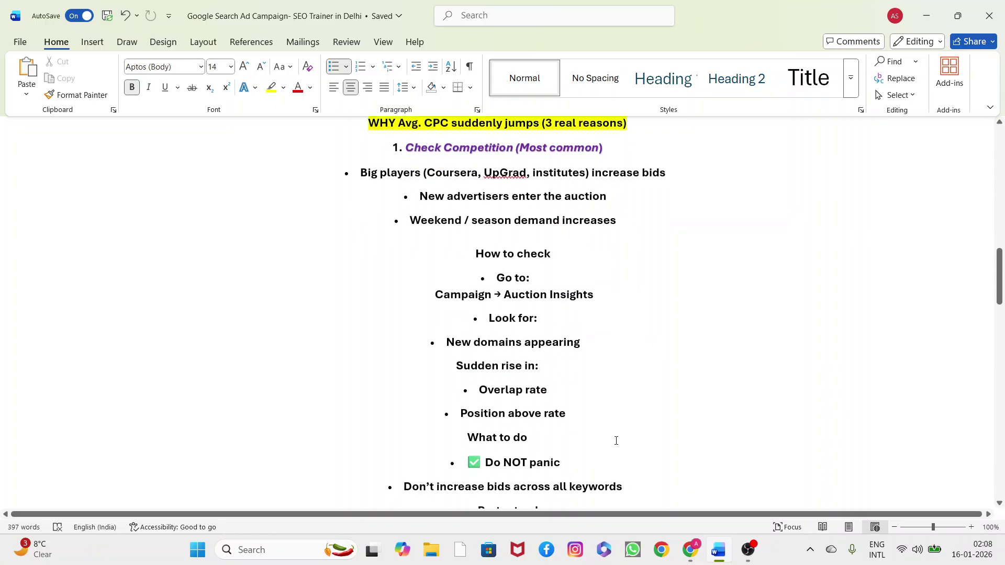
pyautogui.scroll(-2, 616, 441)
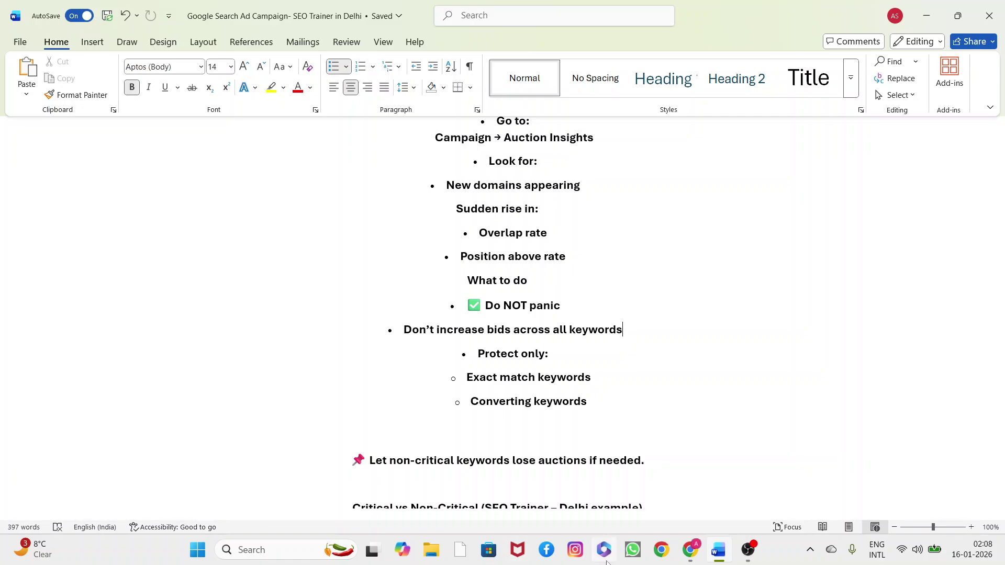
# Switch to Google Ads, search for "keyword" to open Keyword Planner, and start Discover new keywords.
pyautogui.click(691, 551)
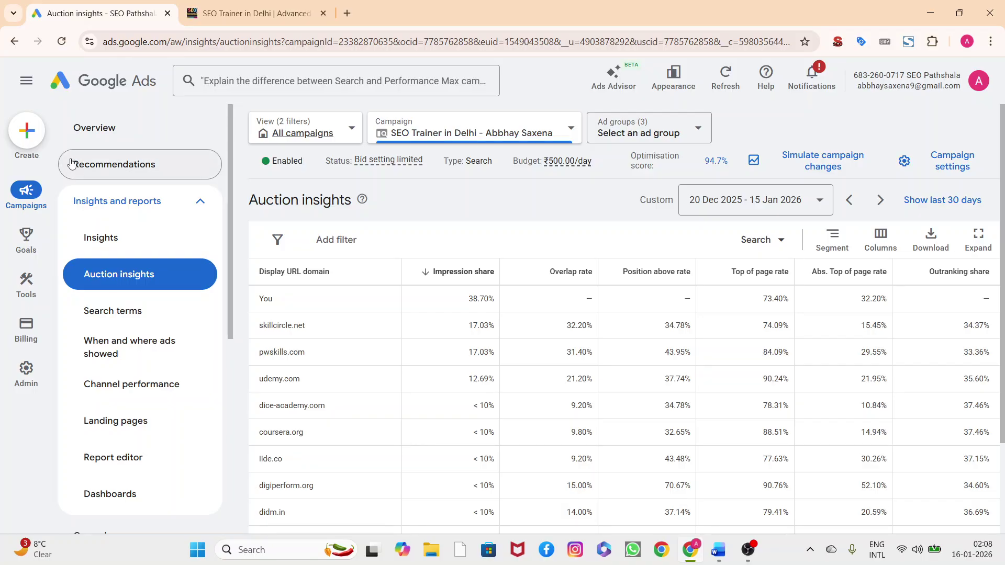
pyautogui.click(324, 83)
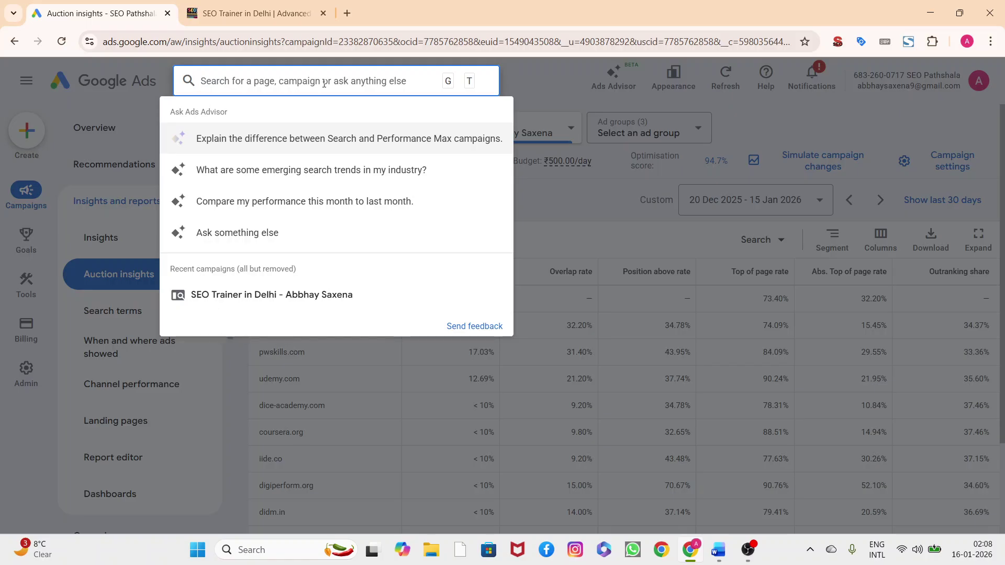
pyautogui.write('keyword')
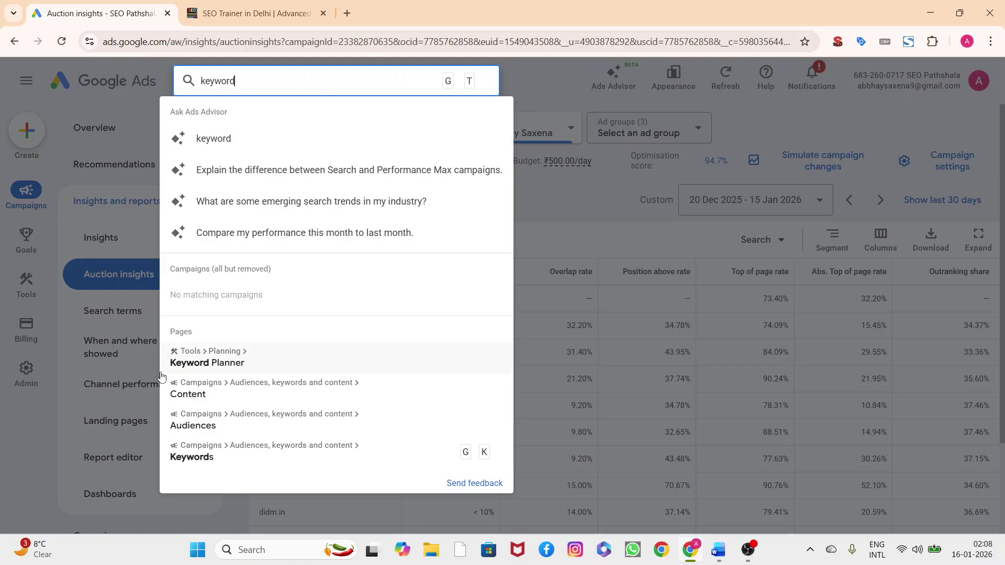
pyautogui.click(187, 365)
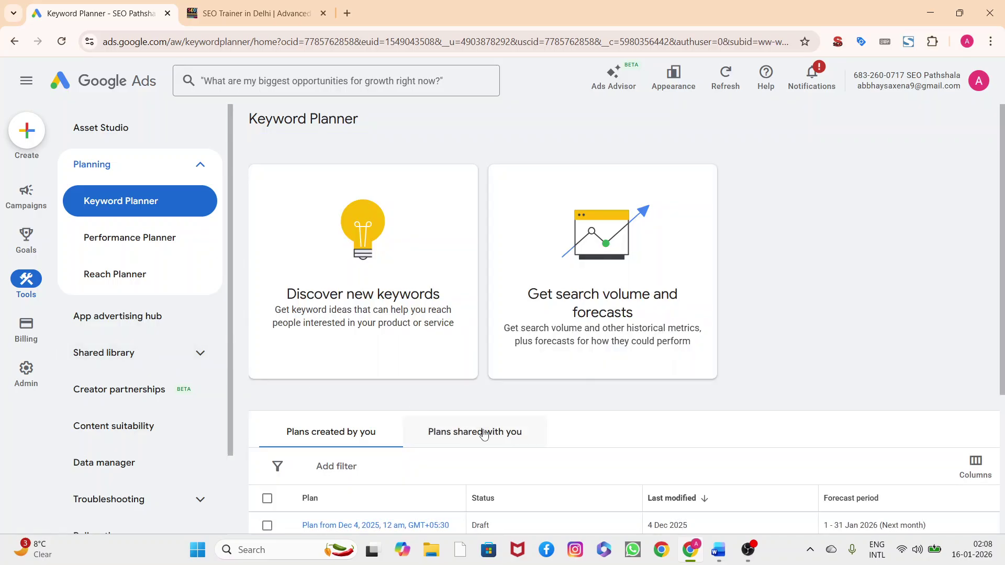
pyautogui.click(396, 321)
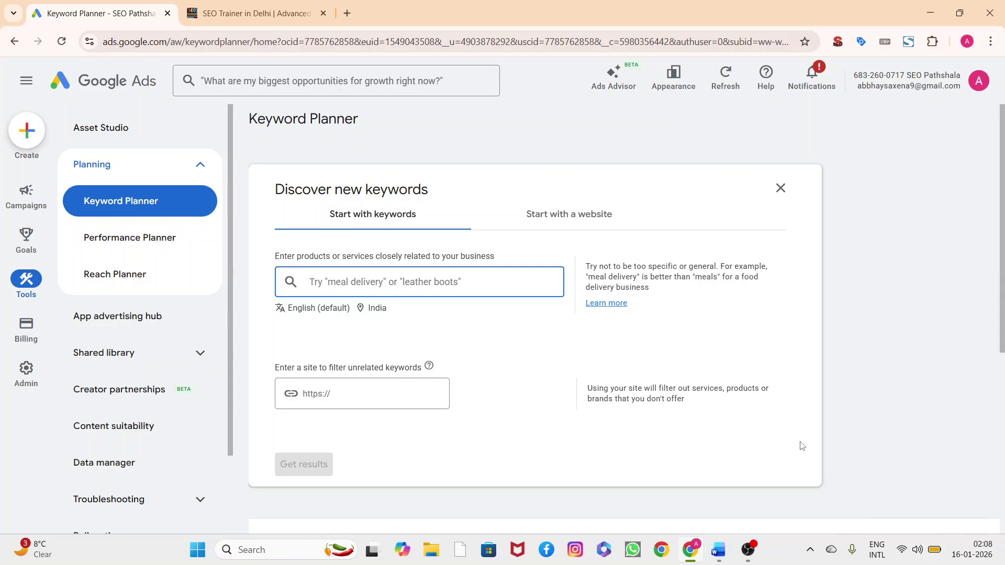
# Enter "seo course in delhi" and "seo course" as the seed keywords.
pyautogui.write('sepo')
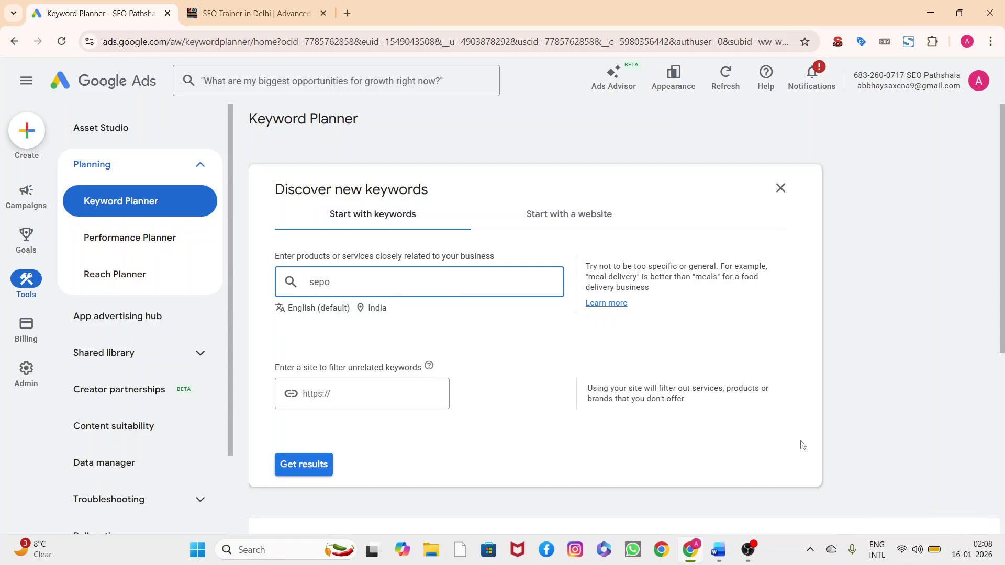
pyautogui.write(' course in delhi')
pyautogui.press('Return')
pyautogui.write('seo course')
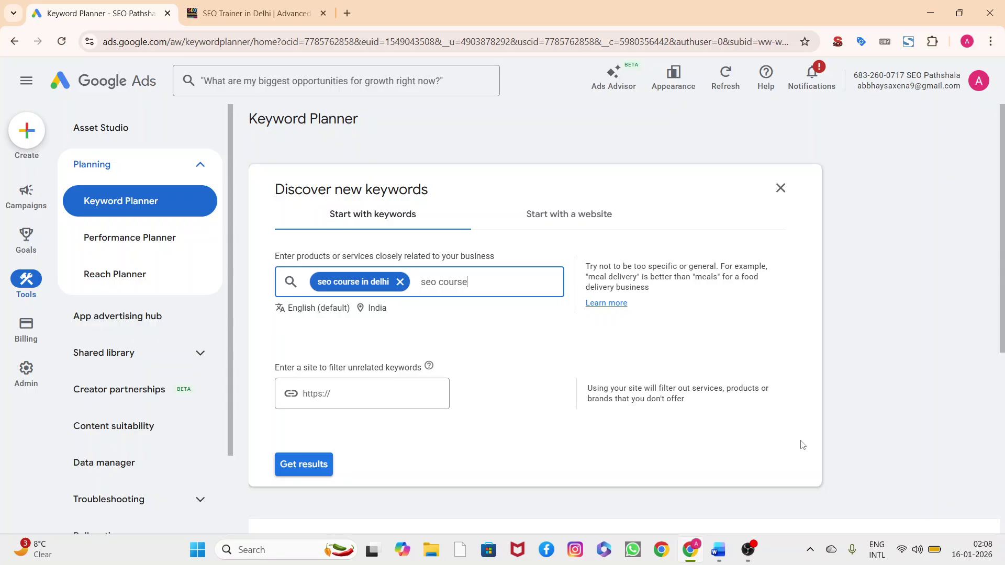
pyautogui.press('Return')
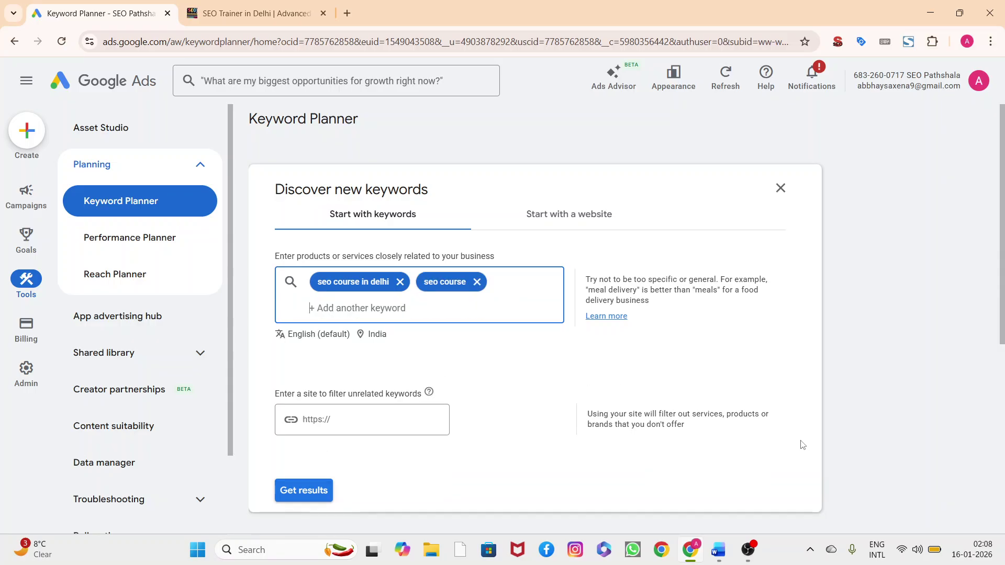
# Replace the India location with the city Delhi, Delhi, India, and get the keyword results.
pyautogui.click(339, 339)
pyautogui.click(437, 360)
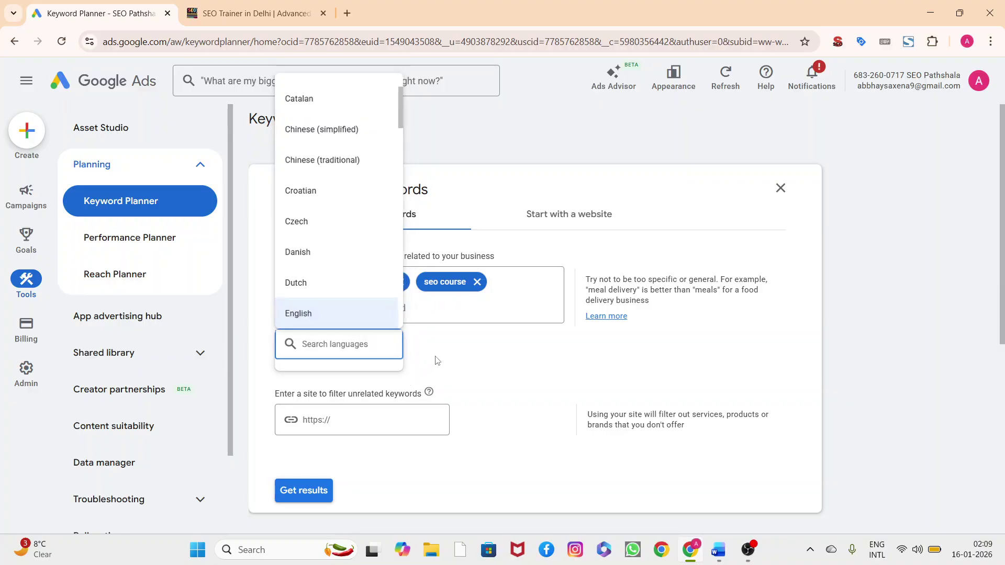
pyautogui.click(378, 337)
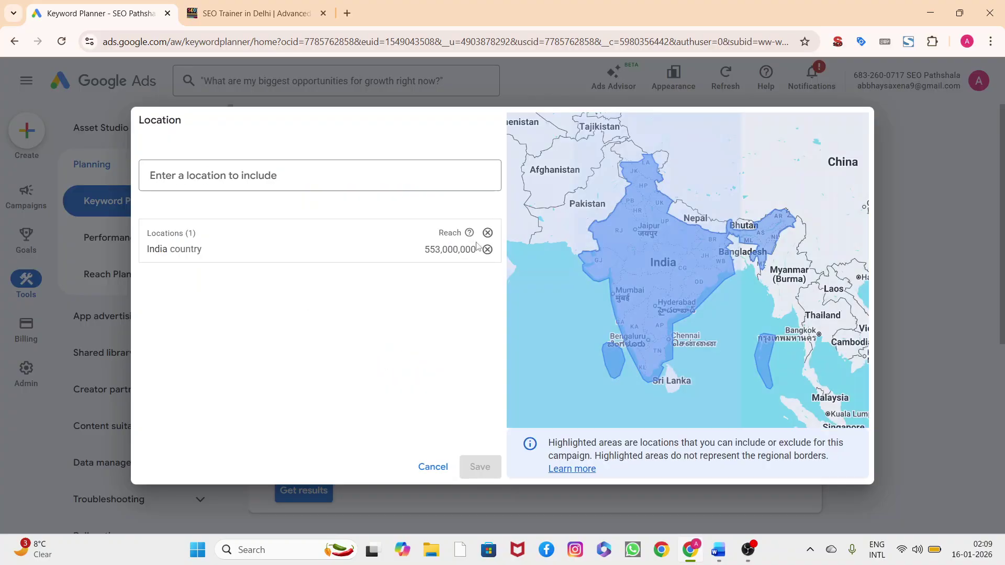
pyautogui.click(487, 234)
pyautogui.click(220, 180)
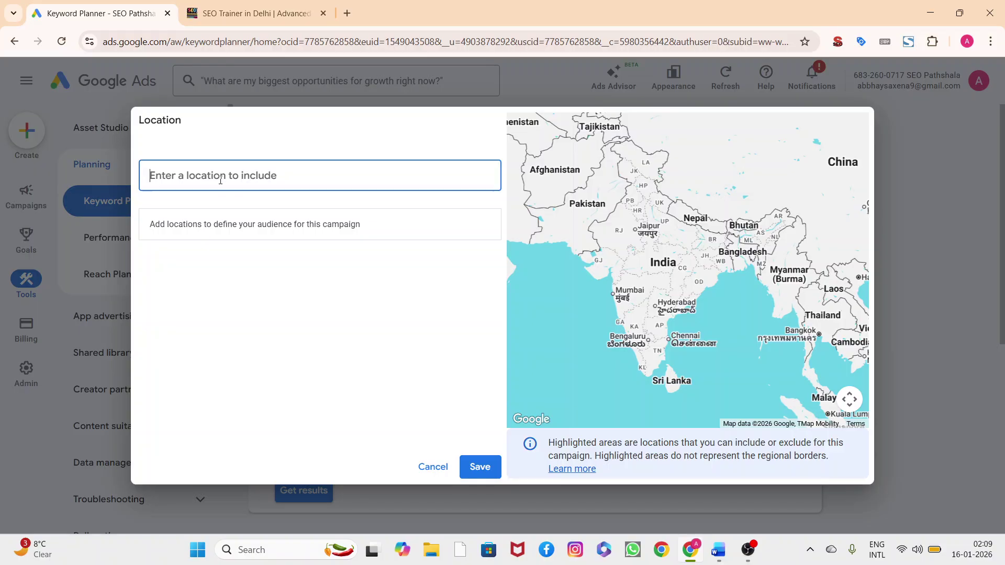
pyautogui.write('delhi')
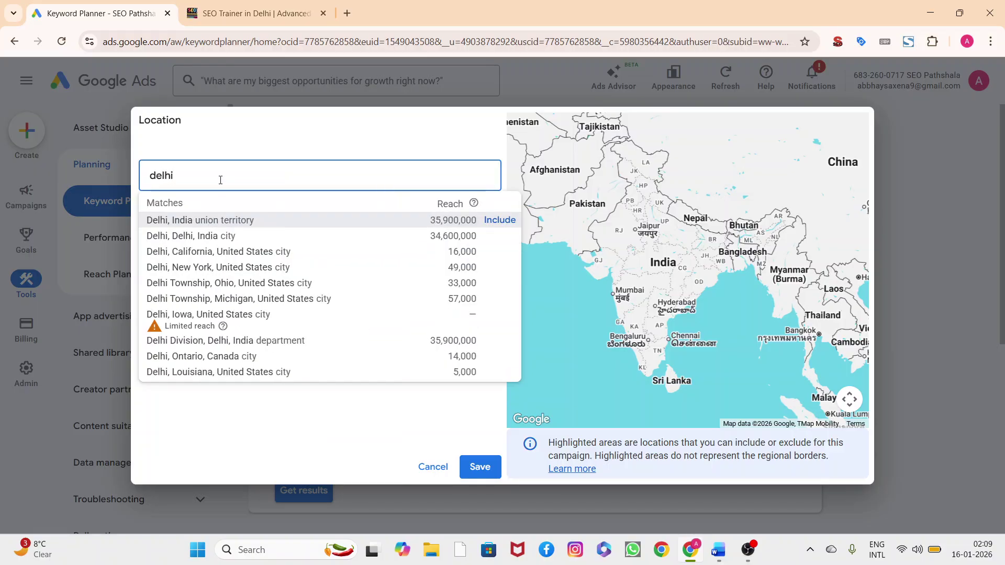
pyautogui.click(227, 236)
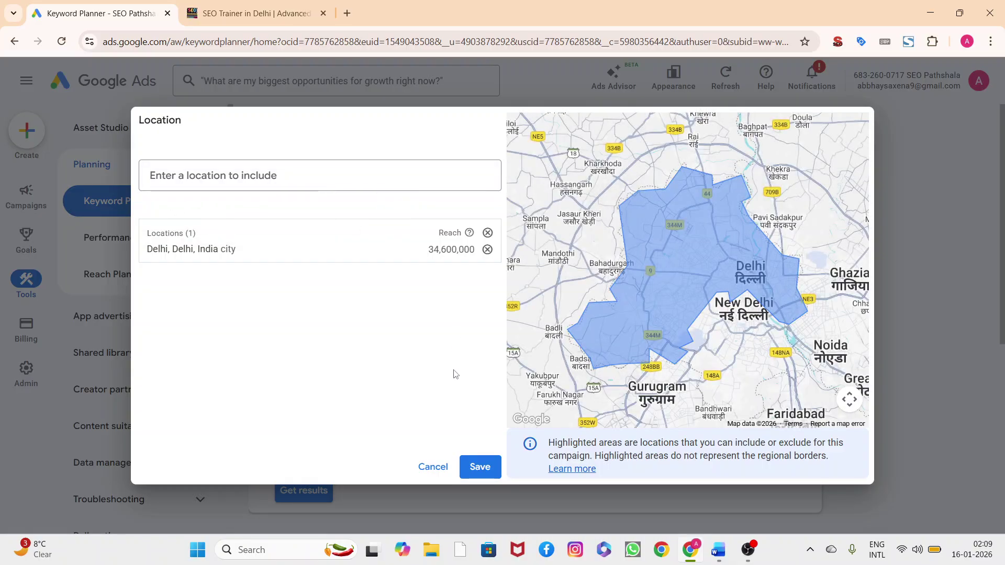
pyautogui.click(480, 467)
pyautogui.click(325, 494)
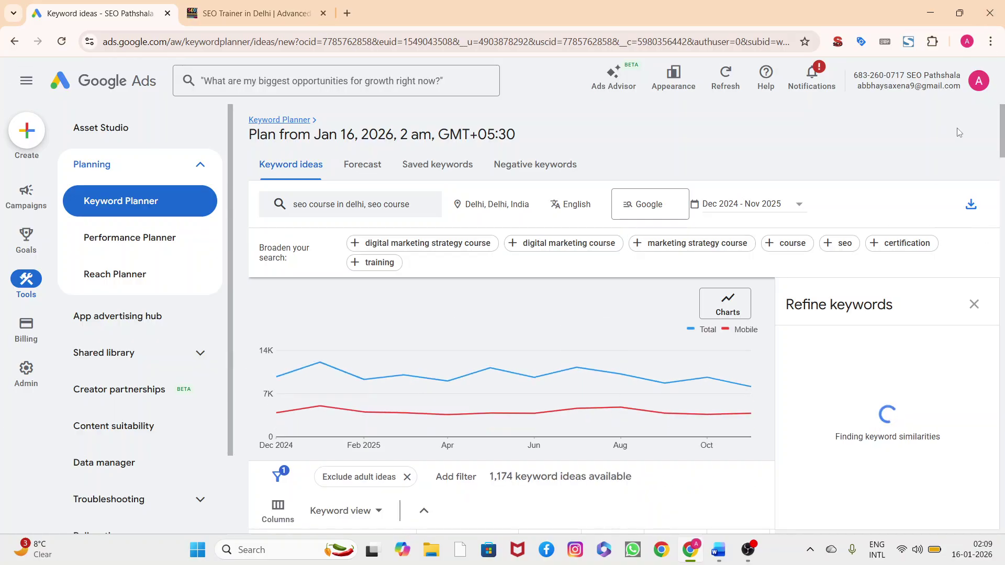
# Close the Refine keywords pane, examine the ideas' competition, top of page bid ranges and account status, and return to the campaign's Auction insights.
pyautogui.click(974, 304)
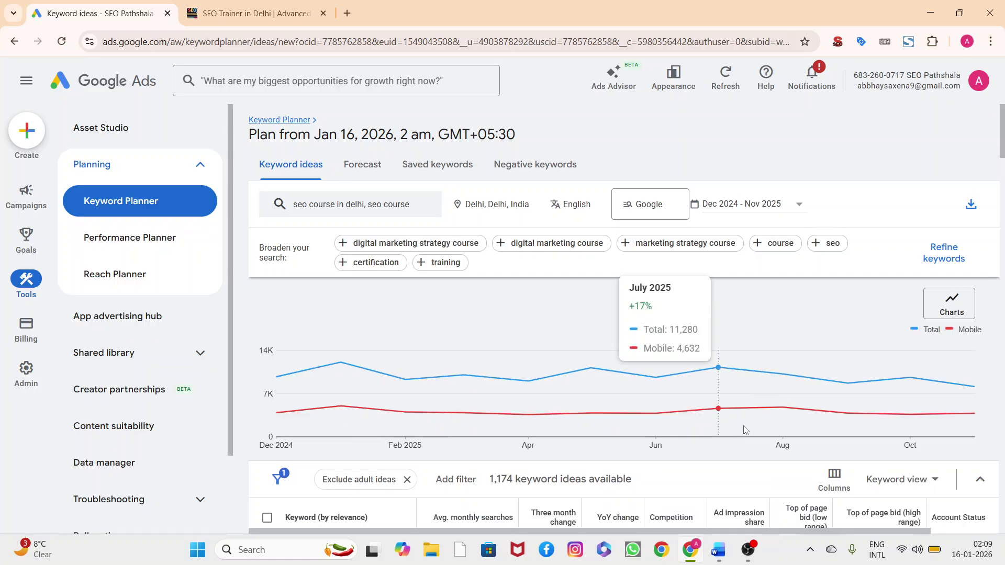
pyautogui.scroll(-1, 748, 429)
pyautogui.scroll(-2, 748, 429)
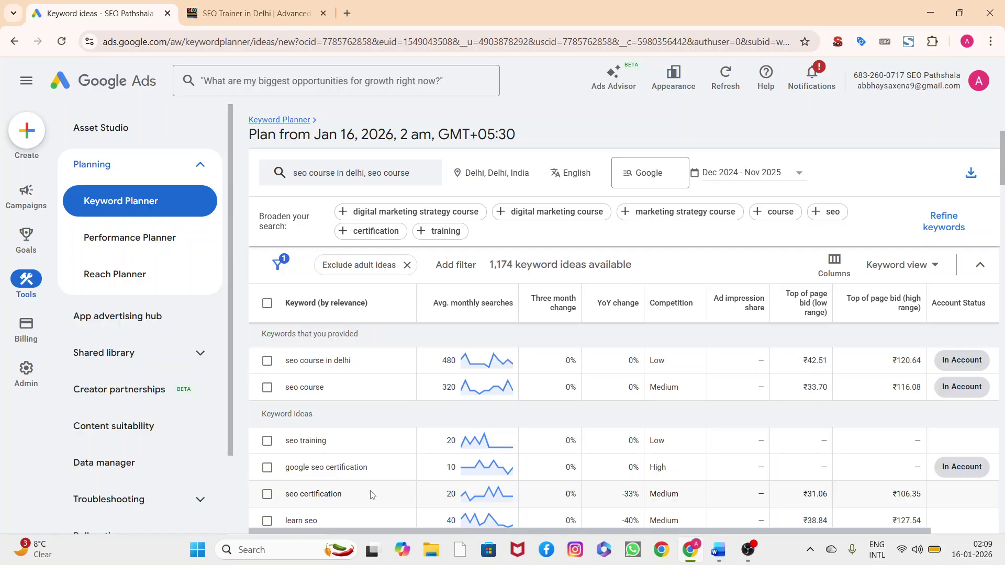
pyautogui.scroll(-2, 843, 508)
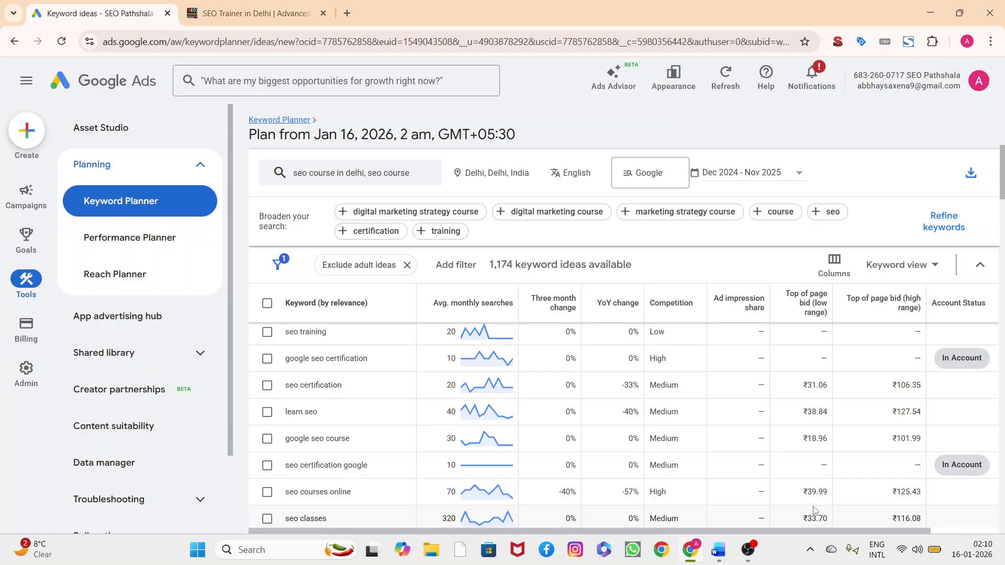
pyautogui.scroll(-2, 817, 513)
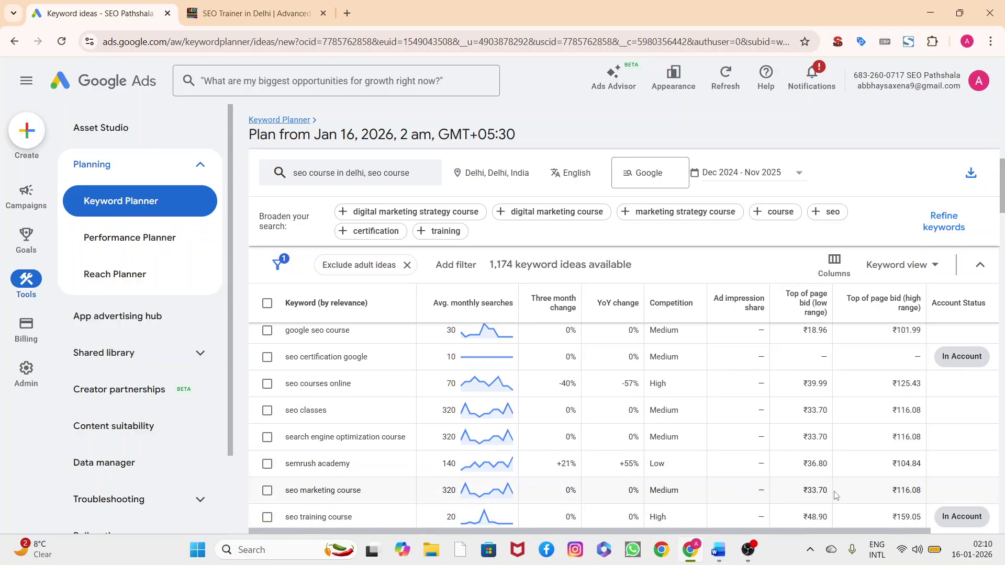
pyautogui.scroll(-2, 836, 495)
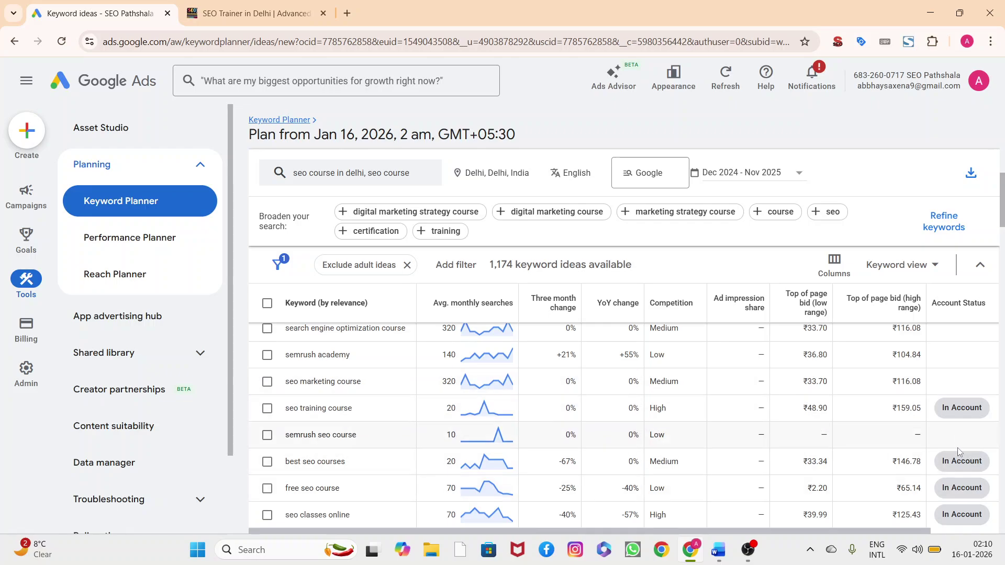
pyautogui.scroll(-2, 962, 465)
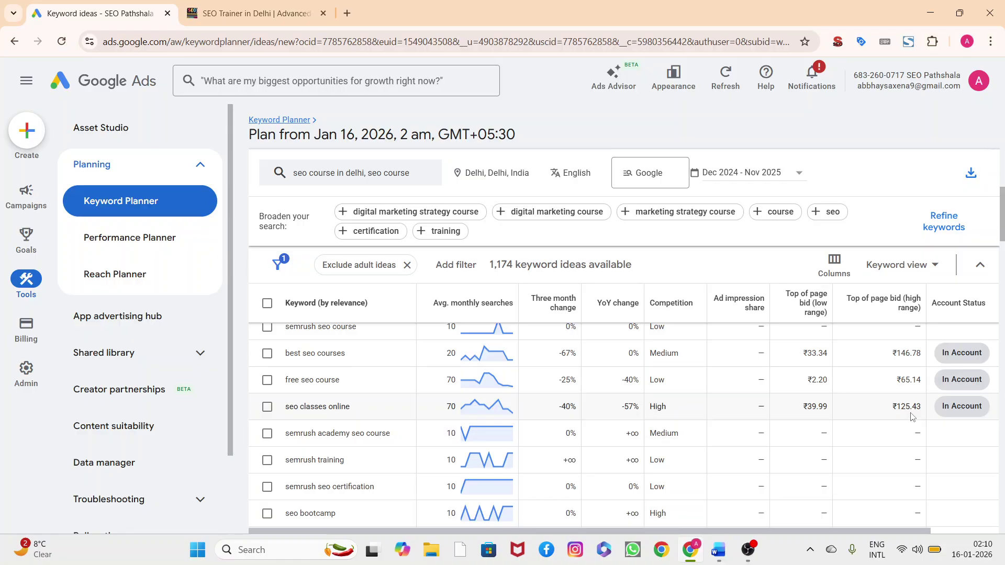
pyautogui.scroll(-5, 911, 416)
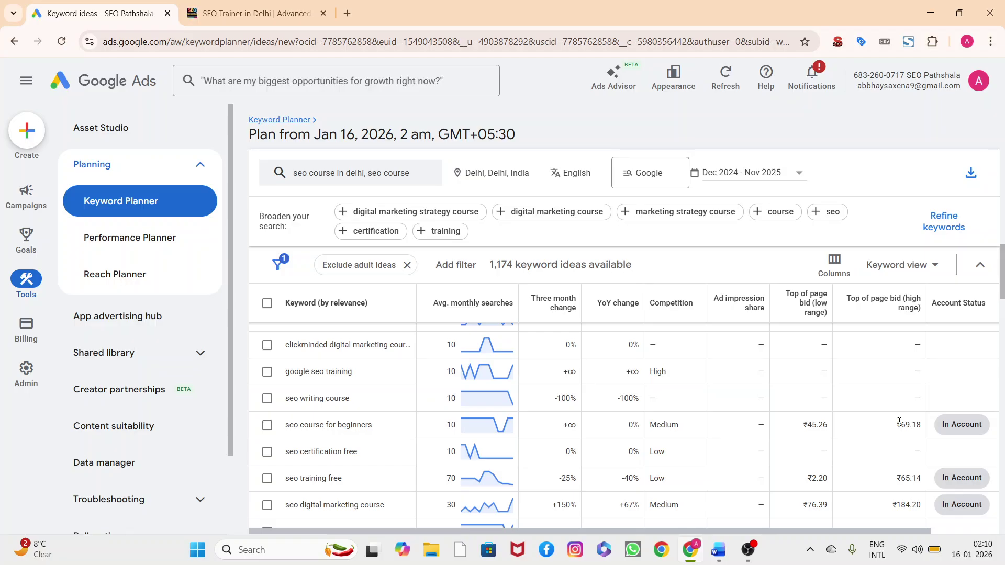
pyautogui.scroll(10, 899, 422)
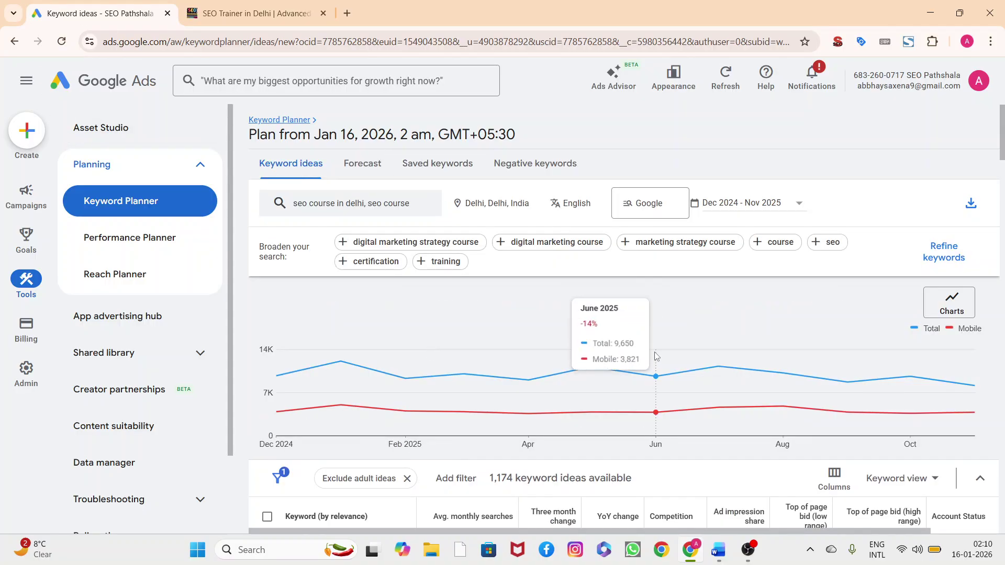
pyautogui.scroll(-4, 549, 443)
pyautogui.scroll(4, 549, 442)
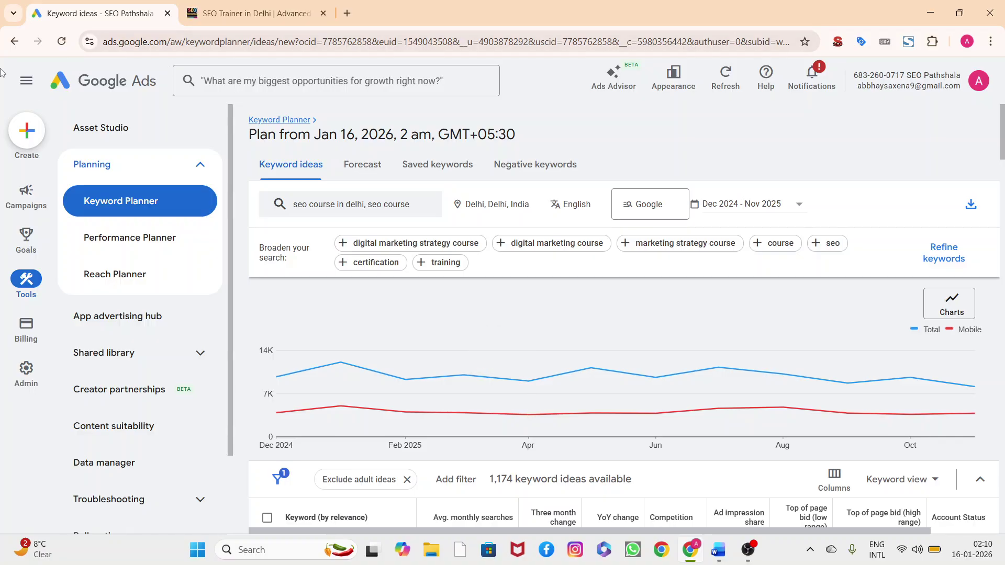
pyautogui.click(14, 42)
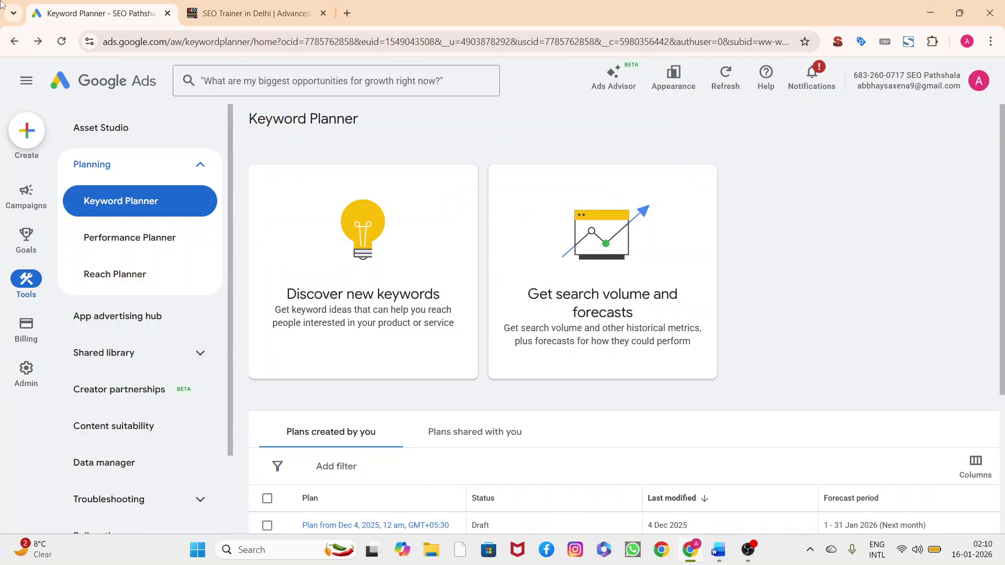
pyautogui.click(15, 42)
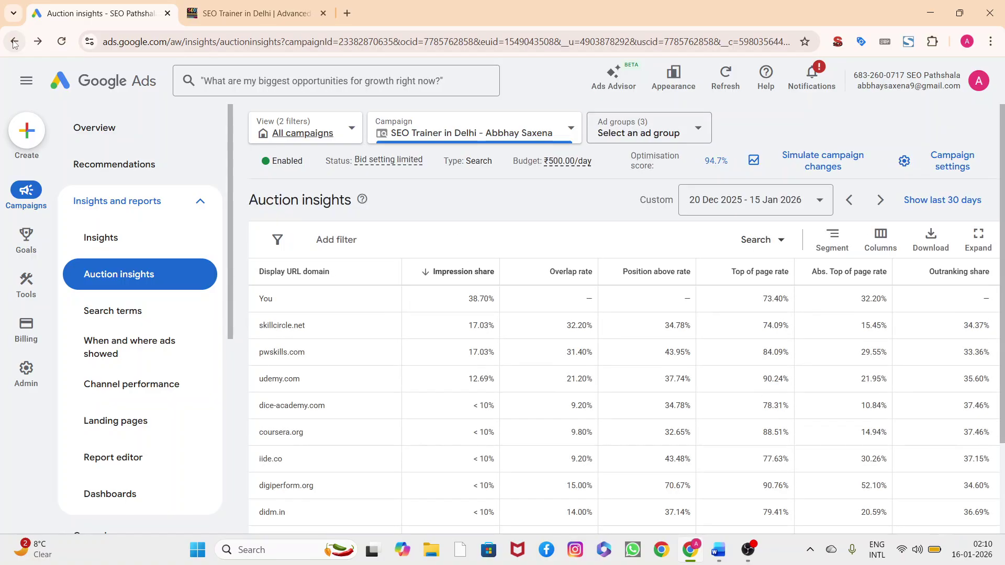
# Return to the campaign overview, then switch to the Word checklist and review its "Exact match keywords" point under "Protect only".
pyautogui.scroll(-3, 407, 390)
pyautogui.scroll(3, 408, 367)
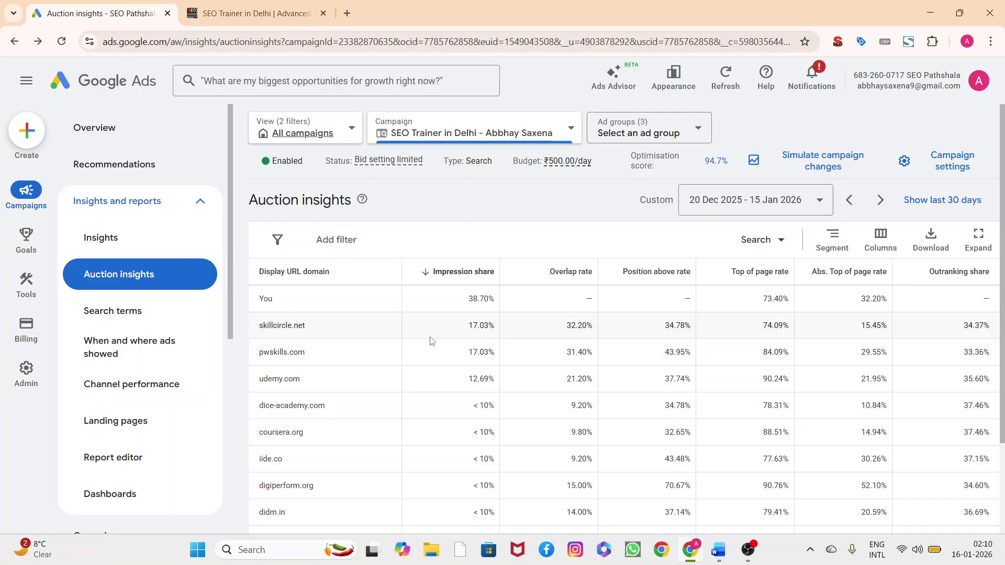
pyautogui.click(14, 44)
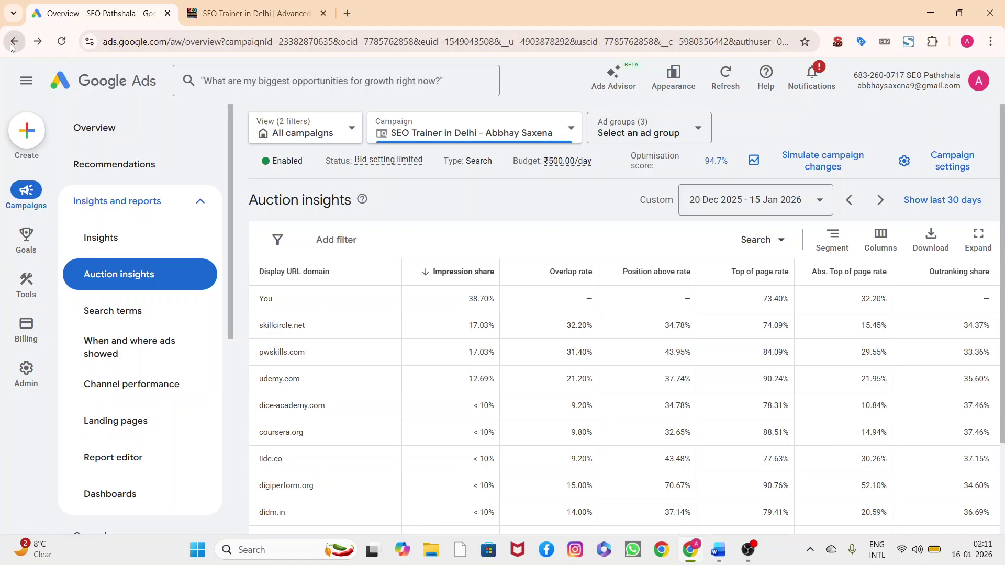
pyautogui.click(718, 550)
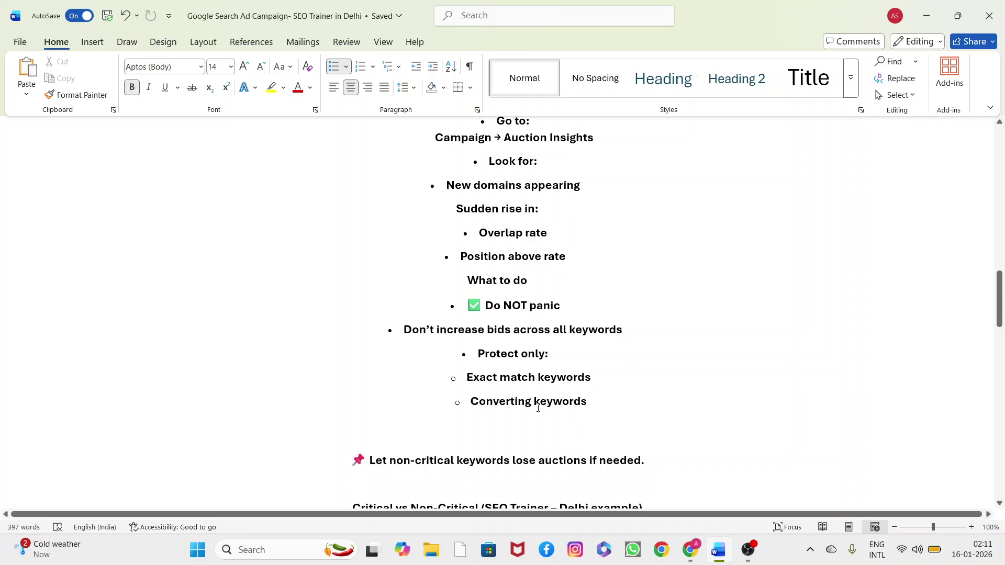
pyautogui.moveTo(470, 383); pyautogui.dragTo(646, 382)
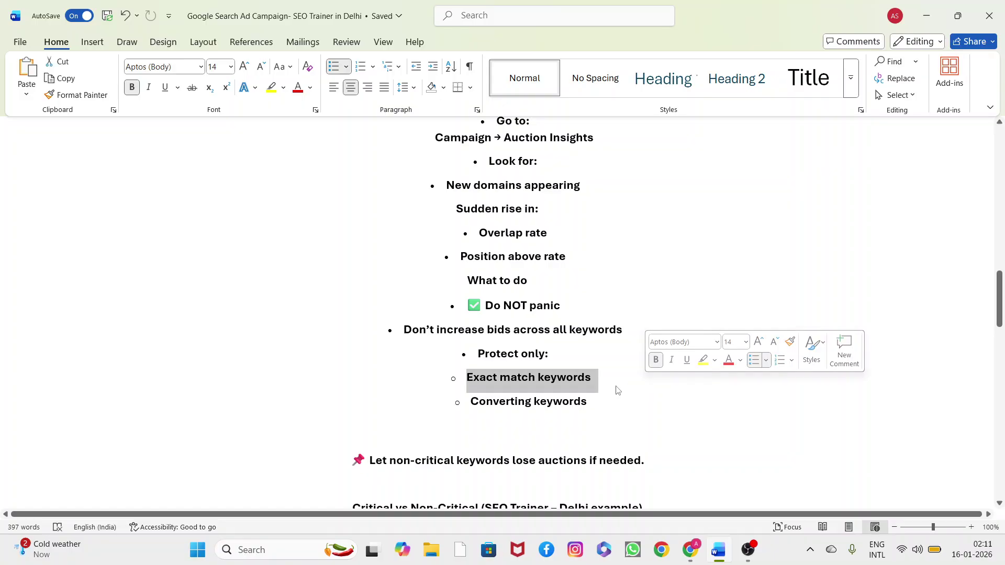
pyautogui.click(592, 430)
# Switch back to Google Ads, open the full Keywords report from the overview's keyword summary, and examine the keyword list.
pyautogui.click(927, 16)
pyautogui.scroll(-4, 553, 395)
pyautogui.scroll(4, 552, 395)
pyautogui.scroll(-15, 555, 391)
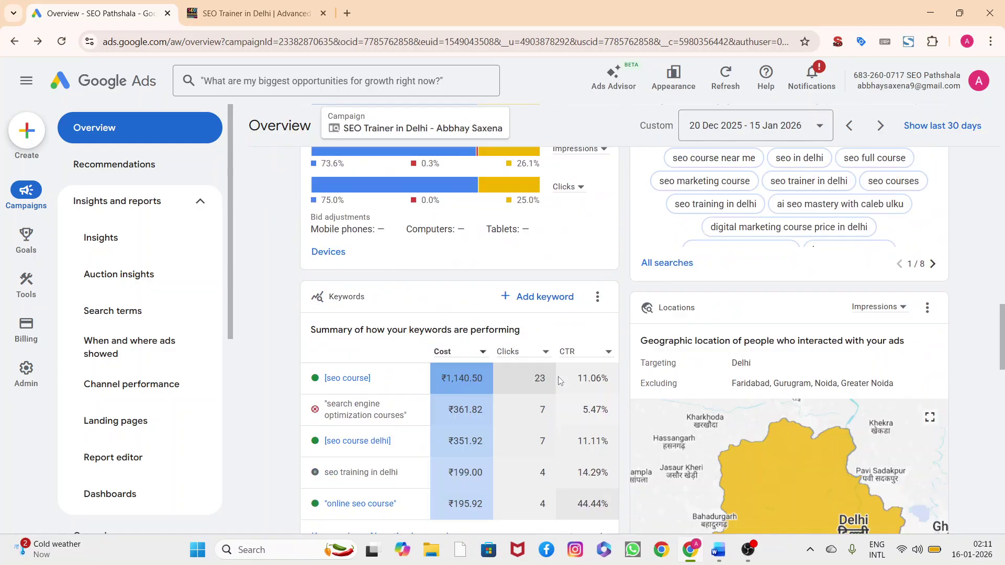
pyautogui.scroll(-2, 414, 301)
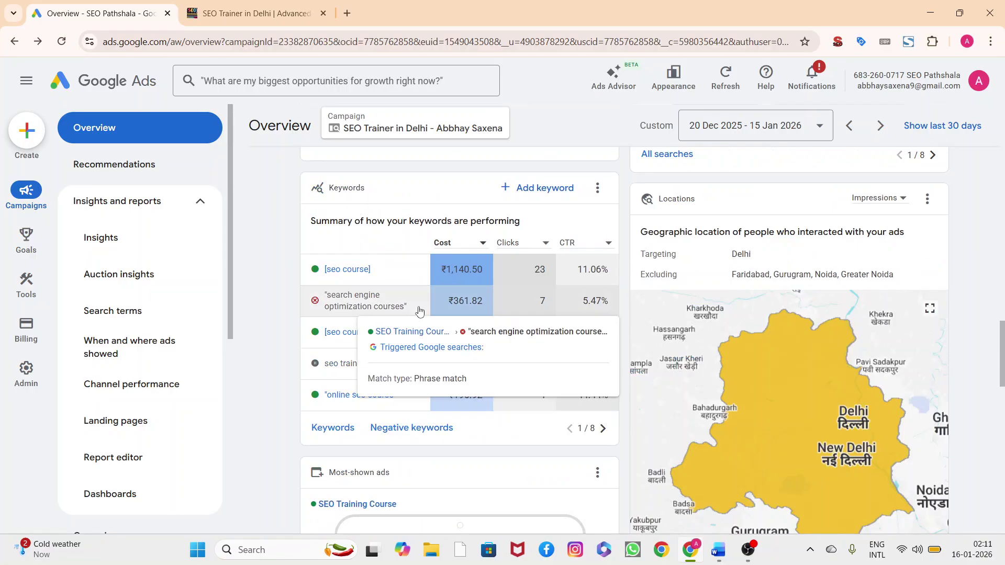
pyautogui.click(346, 427)
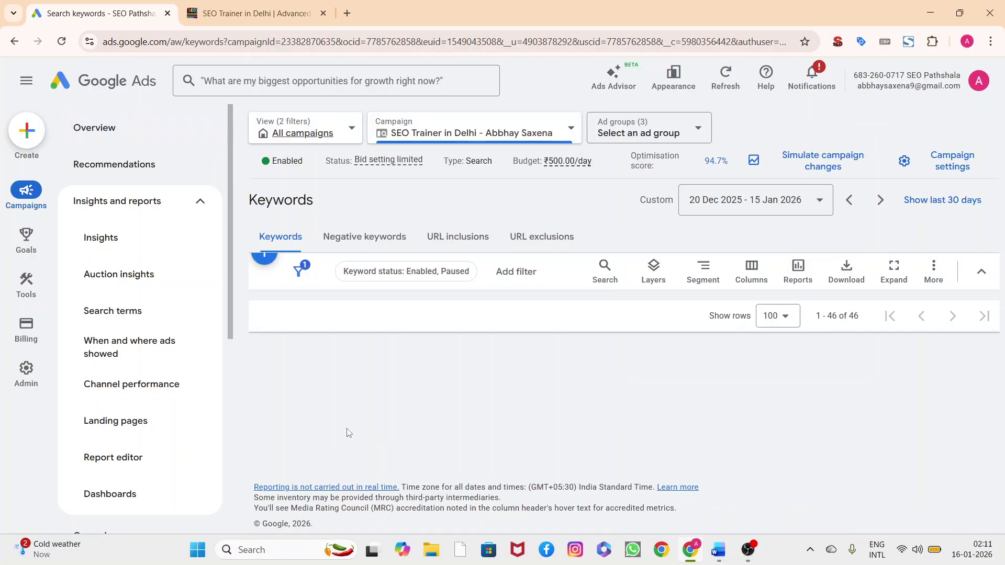
pyautogui.scroll(-5, 512, 398)
pyautogui.scroll(4, 511, 398)
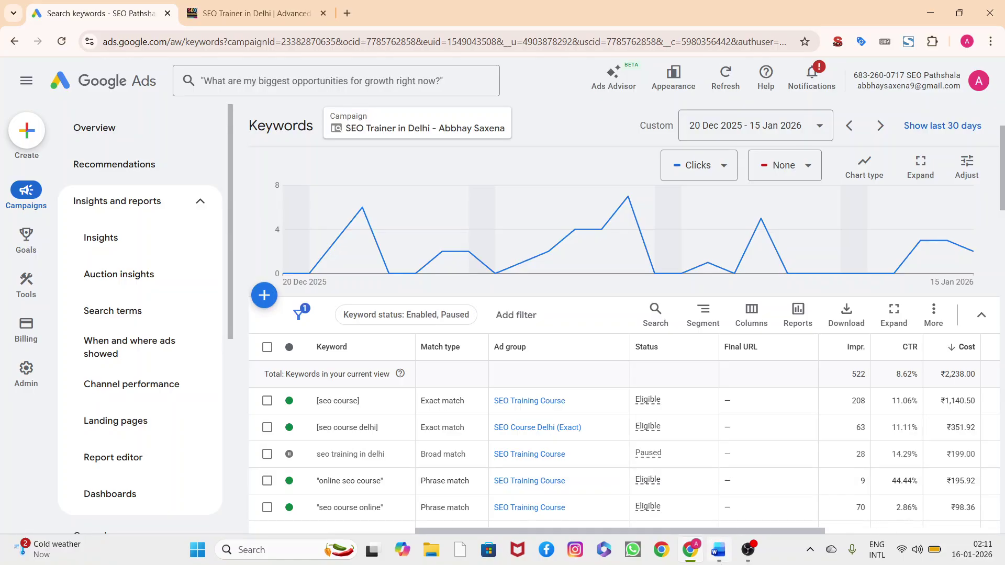
# Switch to the Word checklist and highlight the line "Let non-critical keywords lose auctions if needed." in turquoise.
pyautogui.moveTo(720, 549)
pyautogui.click(689, 489)
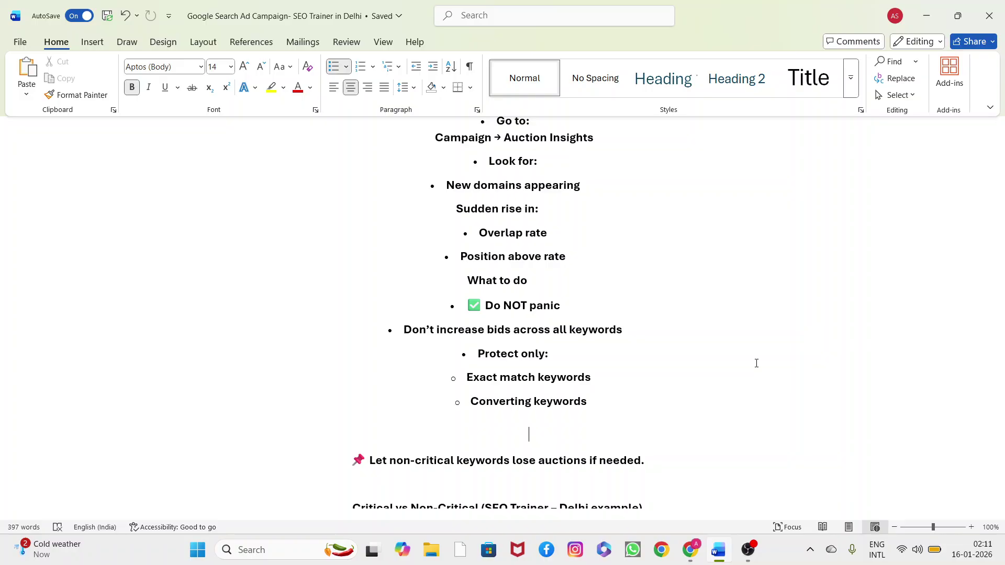
pyautogui.scroll(6, 757, 364)
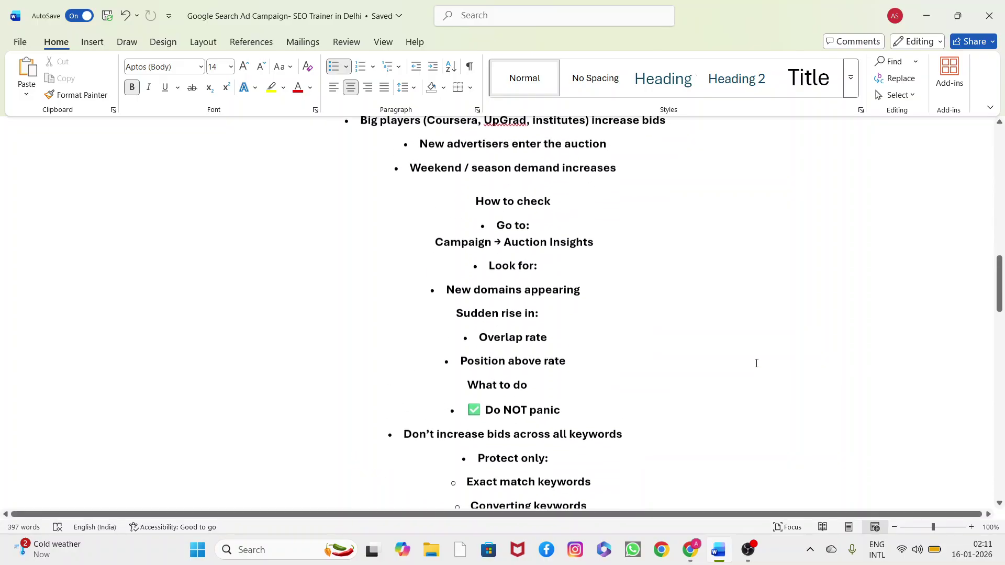
pyautogui.scroll(-7, 757, 364)
pyautogui.scroll(-4, 757, 363)
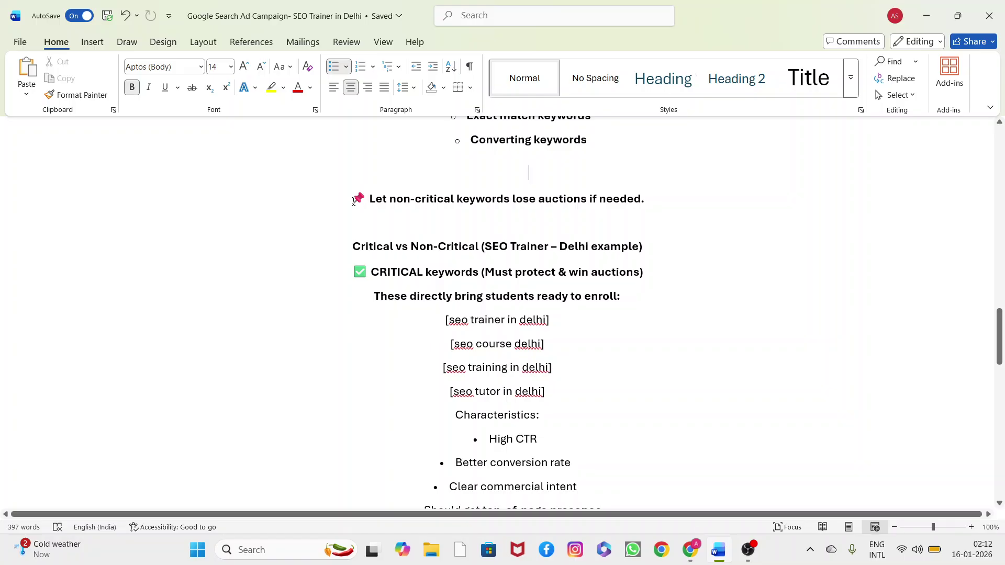
pyautogui.moveTo(353, 202); pyautogui.dragTo(649, 203)
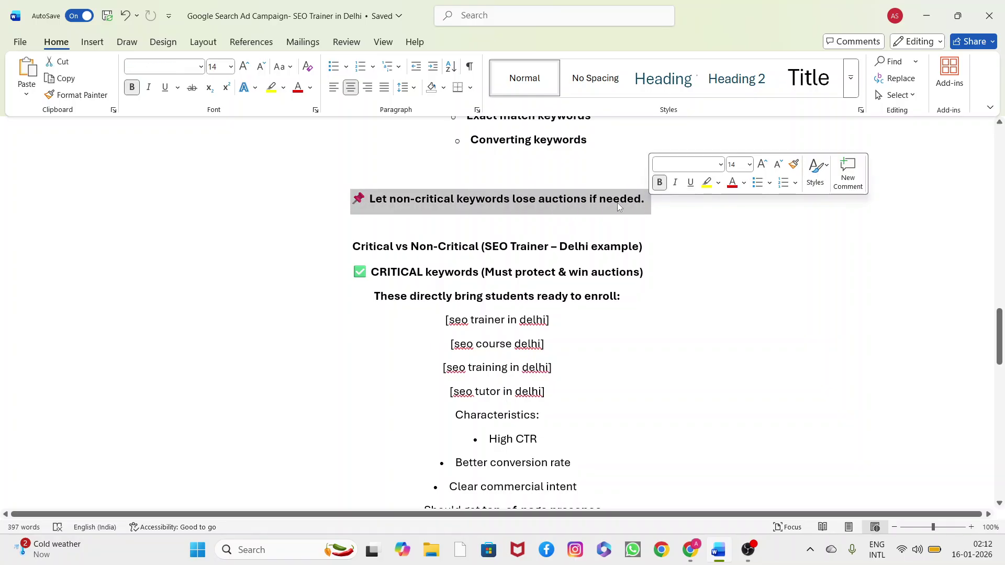
pyautogui.click(284, 88)
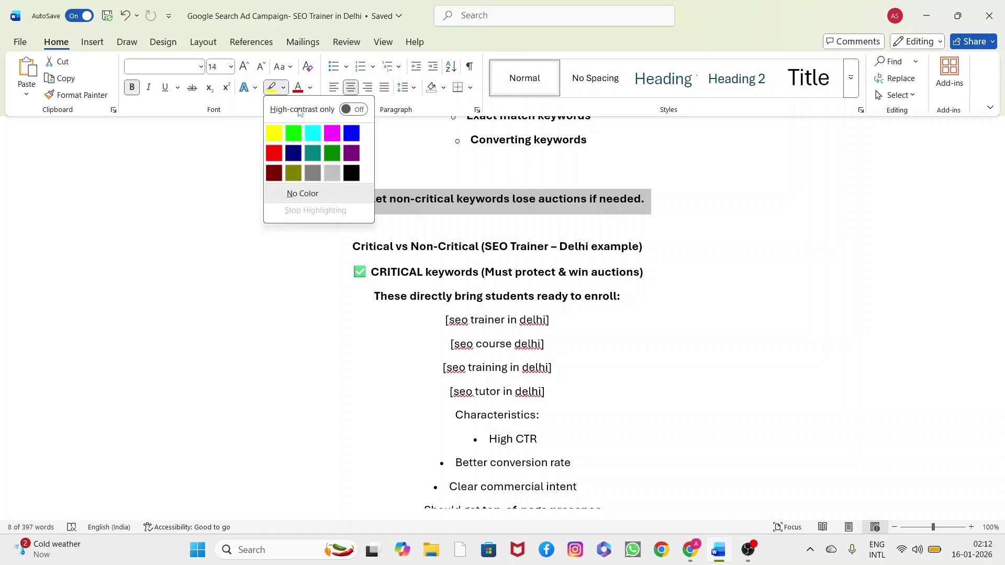
pyautogui.click(313, 133)
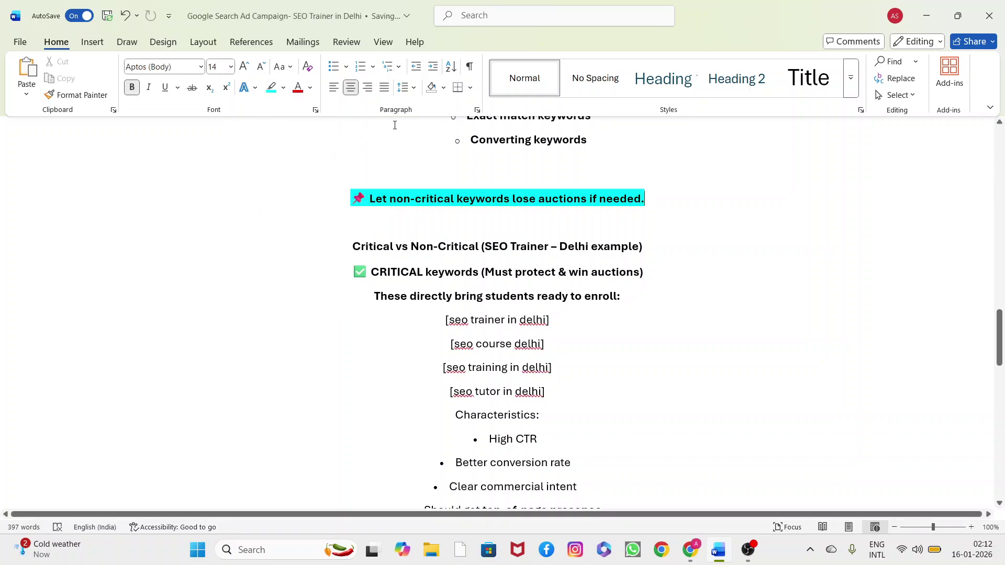
# Set the font size of the "Let non-critical keywords lose auctions if needed." line to 18.
pyautogui.click(231, 67)
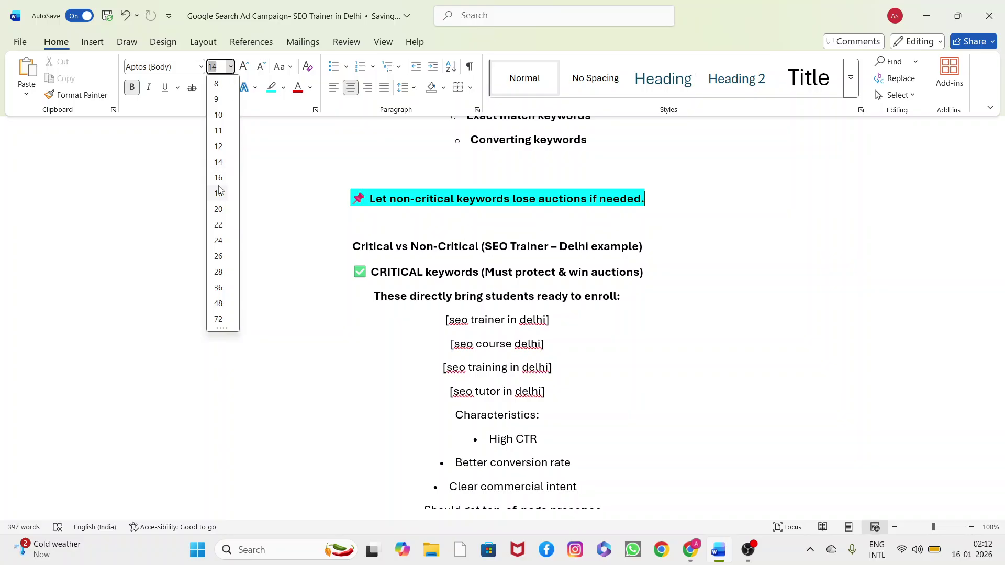
pyautogui.click(373, 197)
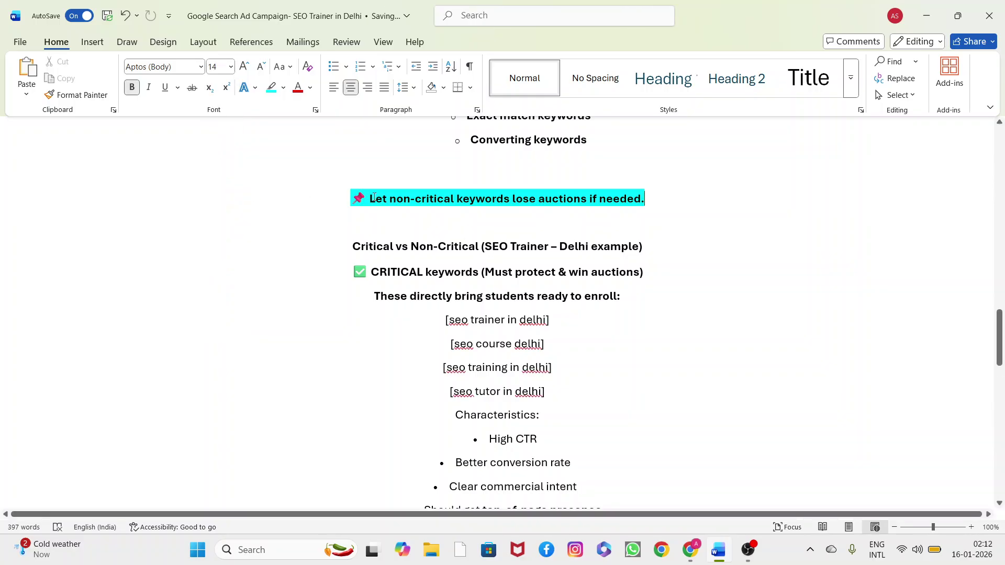
pyautogui.moveTo(385, 201); pyautogui.dragTo(650, 203)
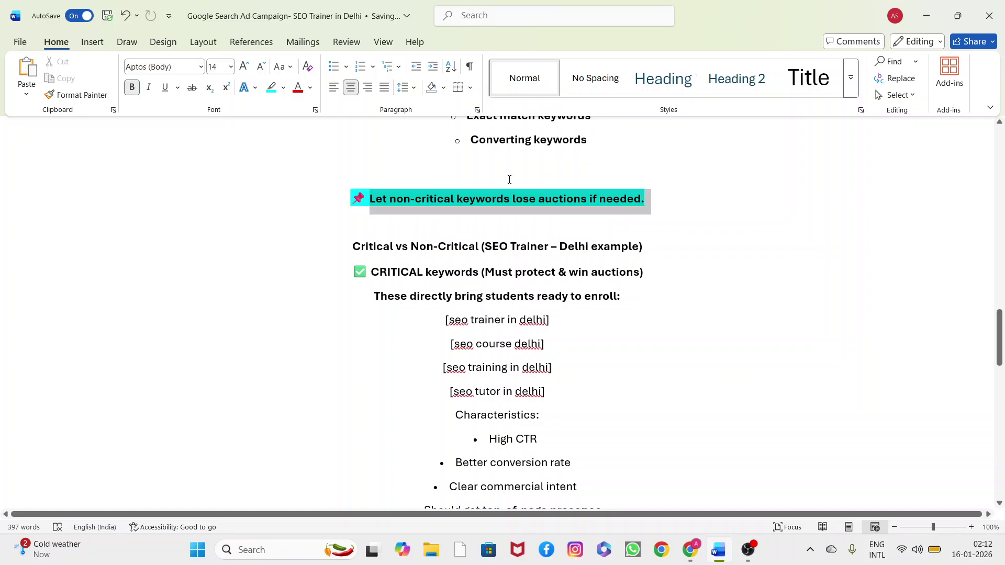
pyautogui.click(235, 67)
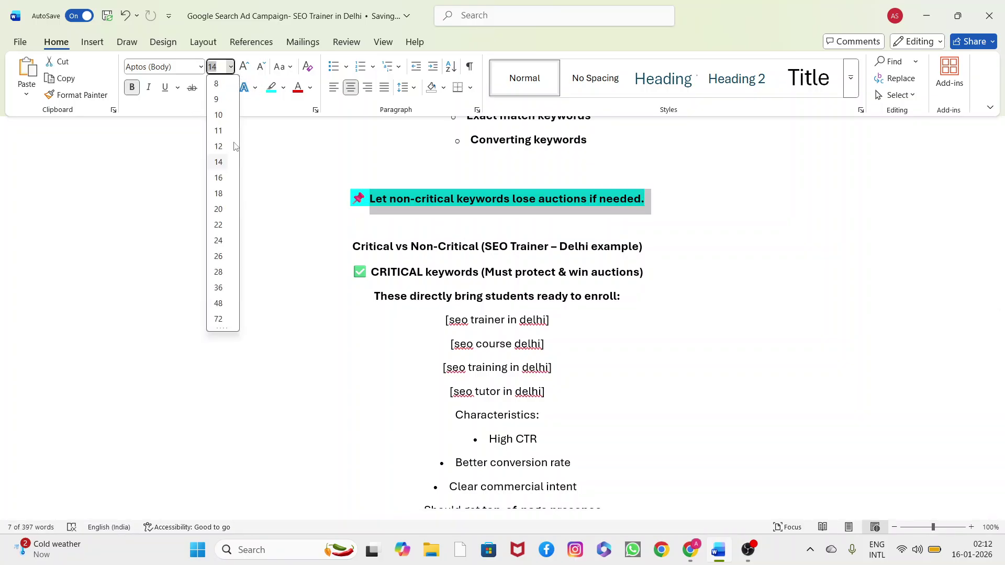
pyautogui.click(218, 193)
pyautogui.click(578, 220)
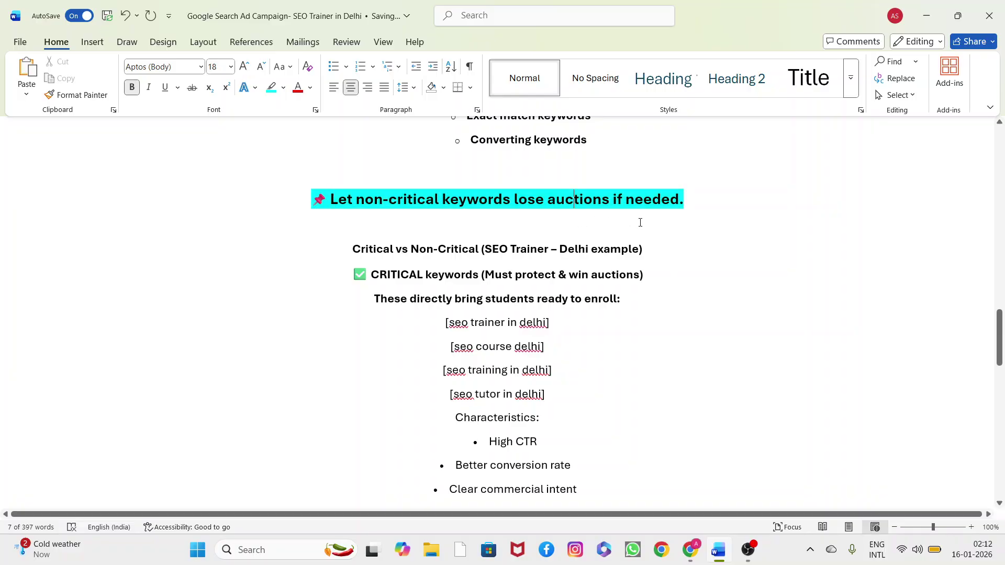
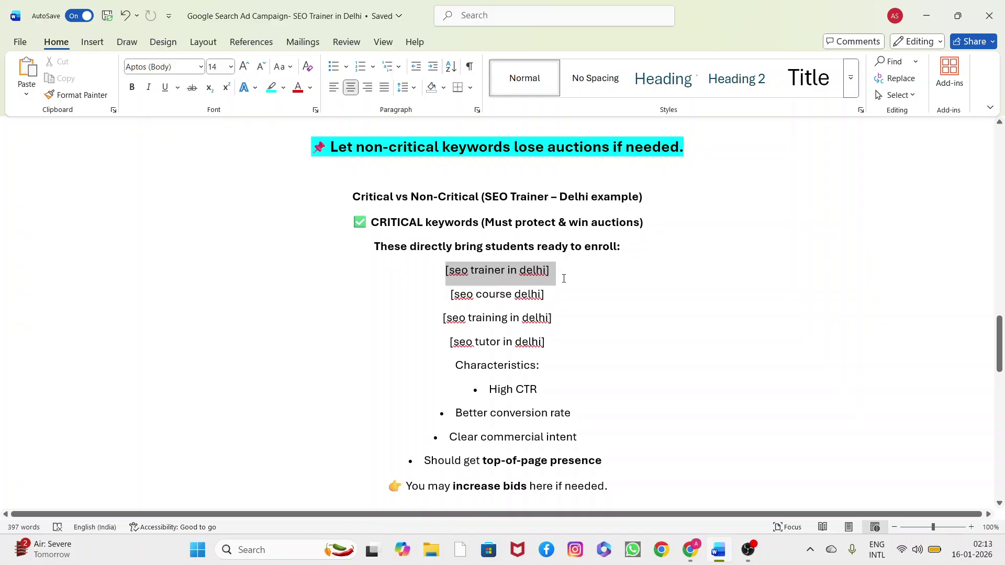
# Switch to the Google Ads Keywords report, find "[seo trainer in delhi]" on the page, and examine its status, conversions and average CPC.
pyautogui.click(695, 547)
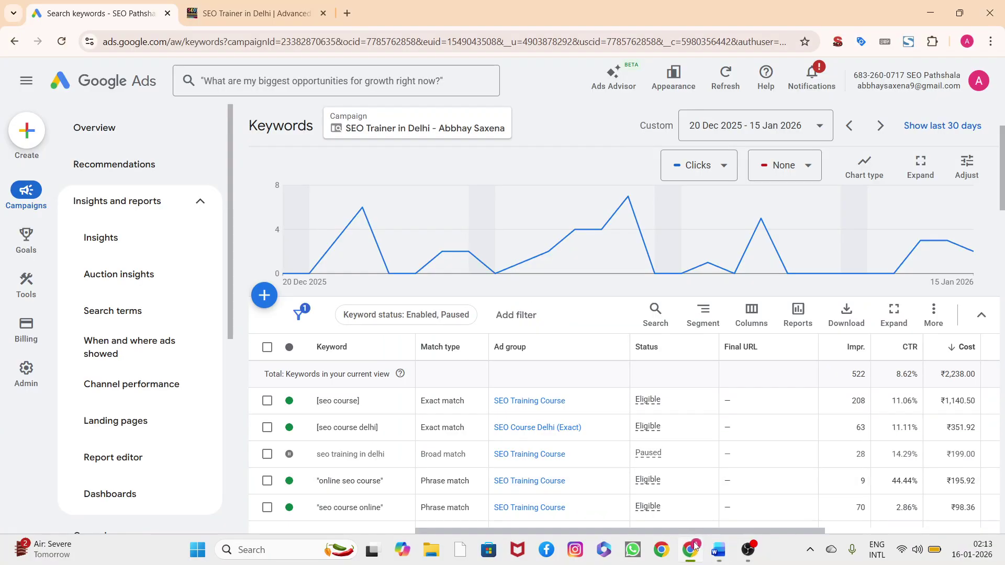
pyautogui.hotkey('ctrl', 'f')
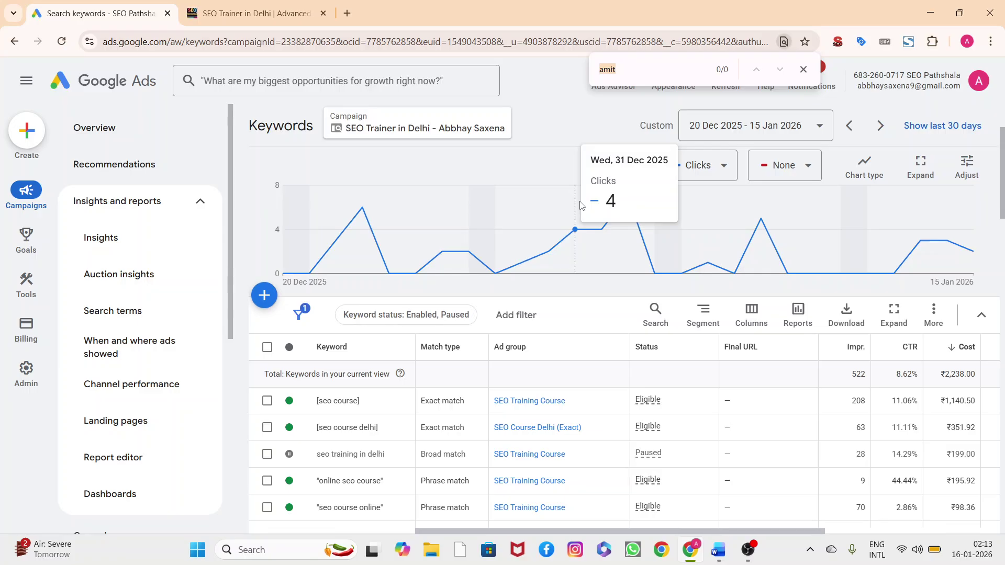
pyautogui.write('[seo trainer in delhi]')
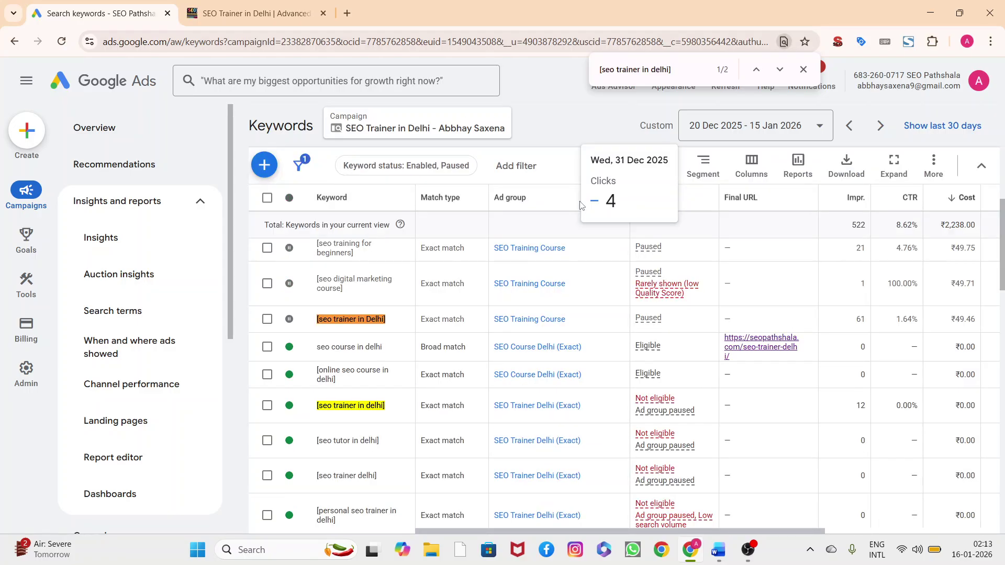
pyautogui.moveTo(587, 532); pyautogui.dragTo(731, 538)
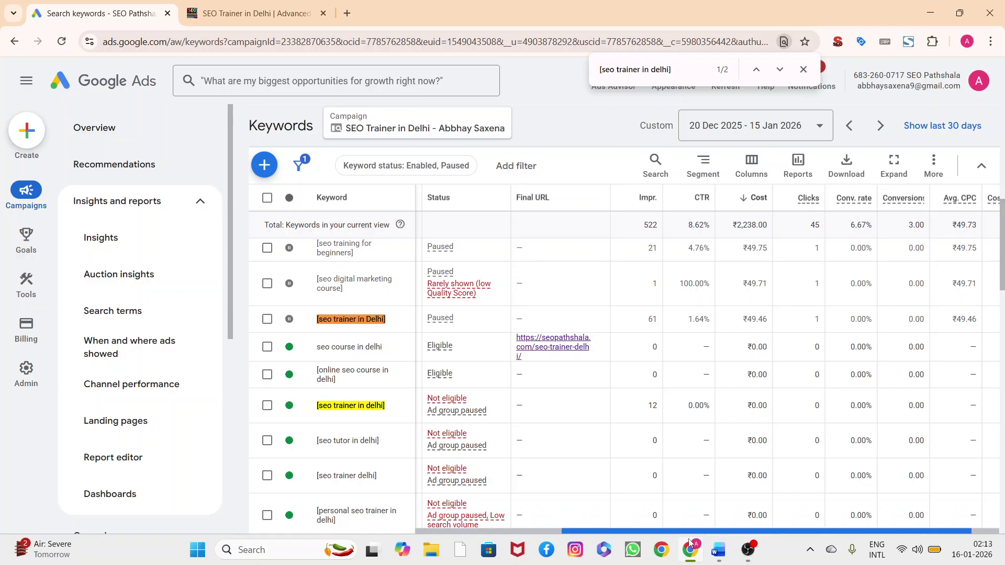
pyautogui.moveTo(689, 539); pyautogui.dragTo(621, 558)
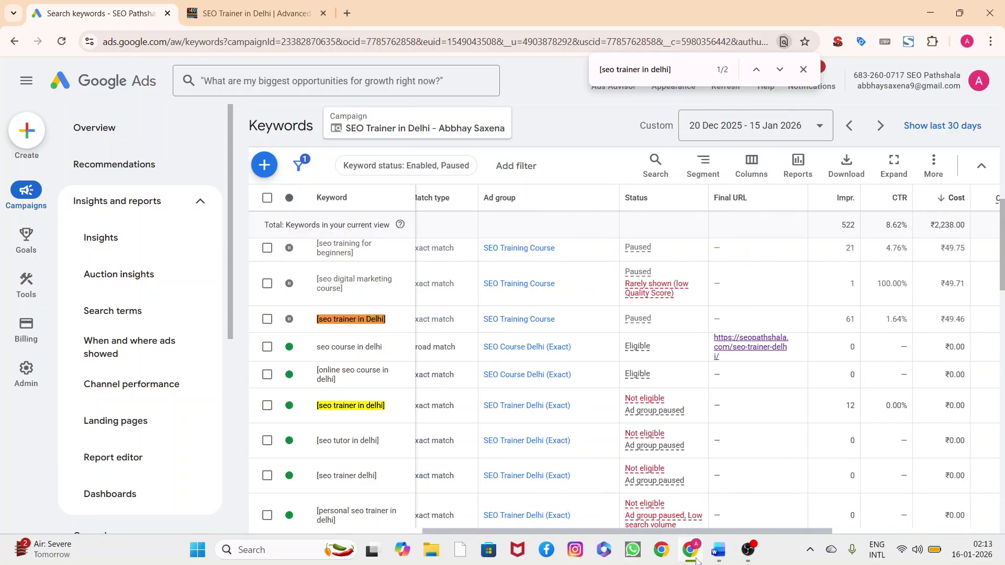
# Try to carry "[seo course delhi]" over from the Word checklist into the page search of the Google Ads Keywords report.
pyautogui.click(718, 550)
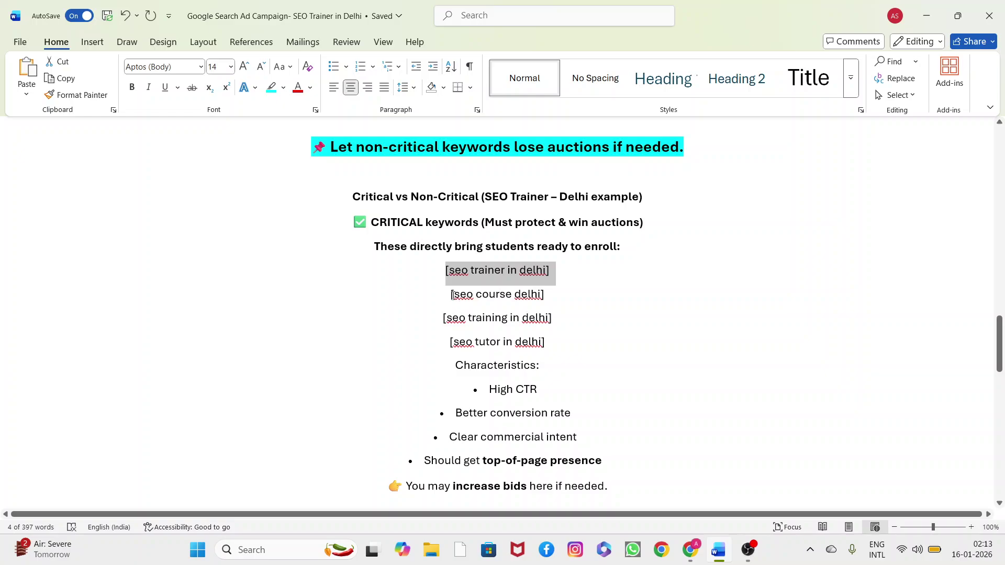
pyautogui.moveTo(451, 294); pyautogui.dragTo(554, 300)
pyautogui.click(719, 549)
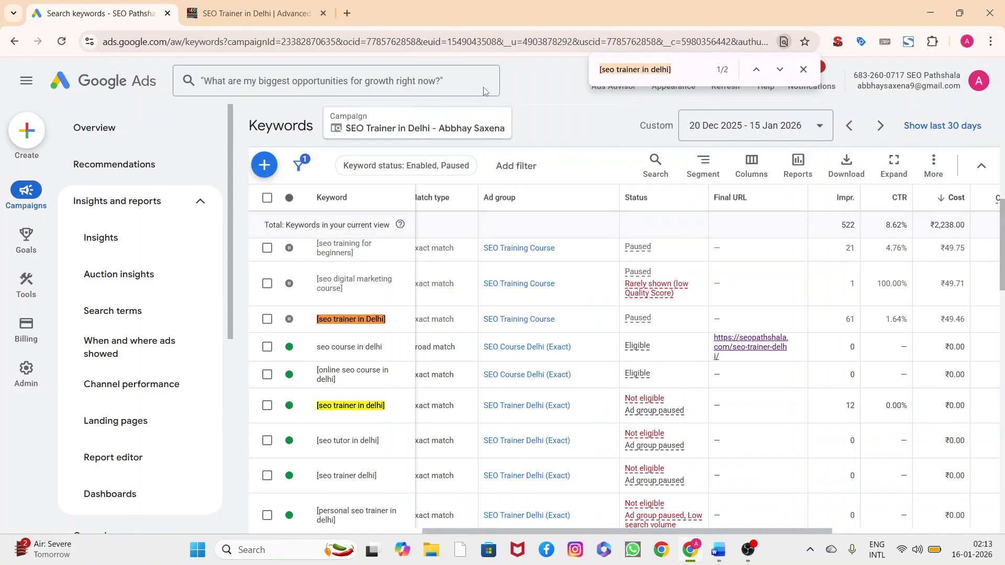
pyautogui.press('Return')
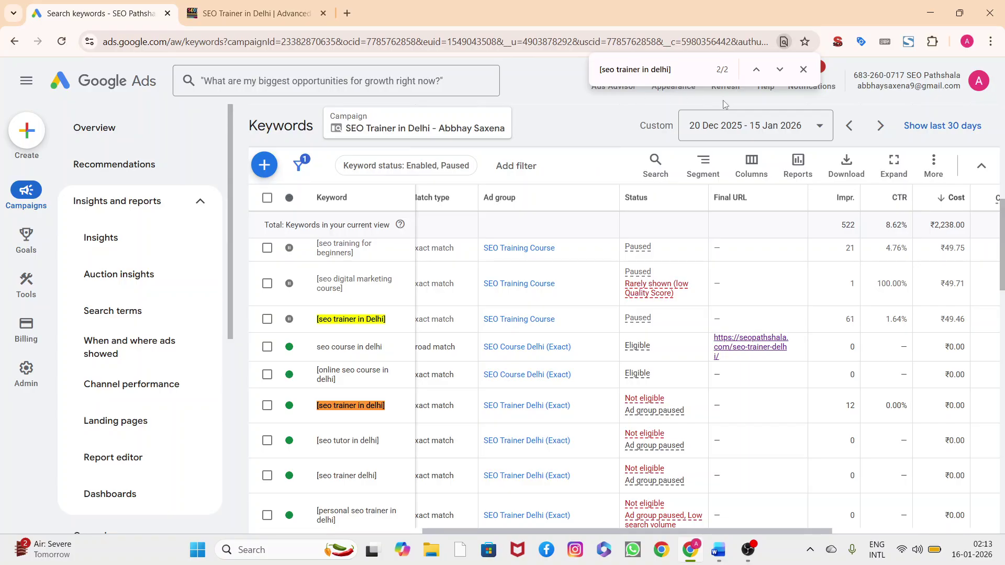
pyautogui.moveTo(693, 73); pyautogui.dragTo(645, 73)
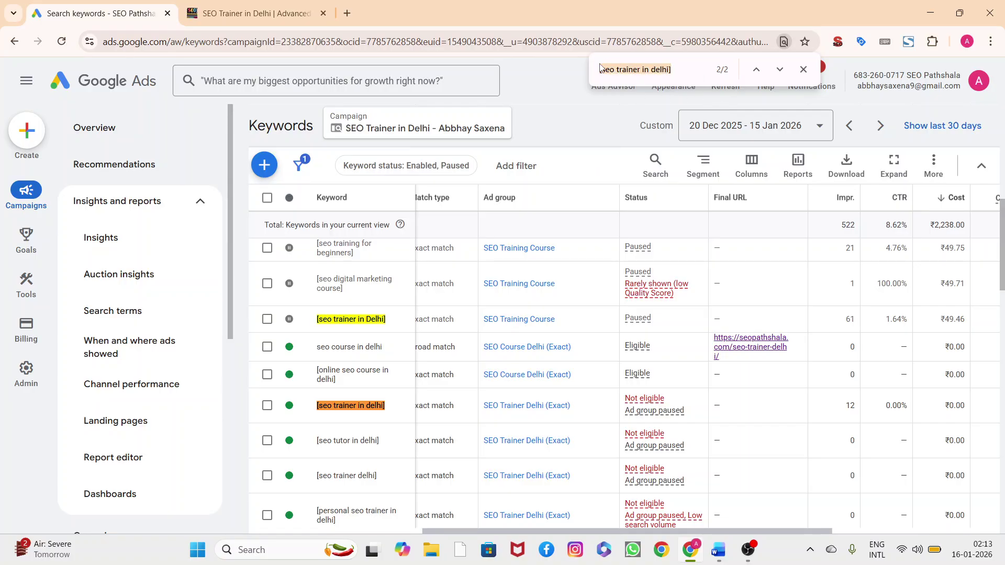
pyautogui.press('Return')
pyautogui.click(804, 69)
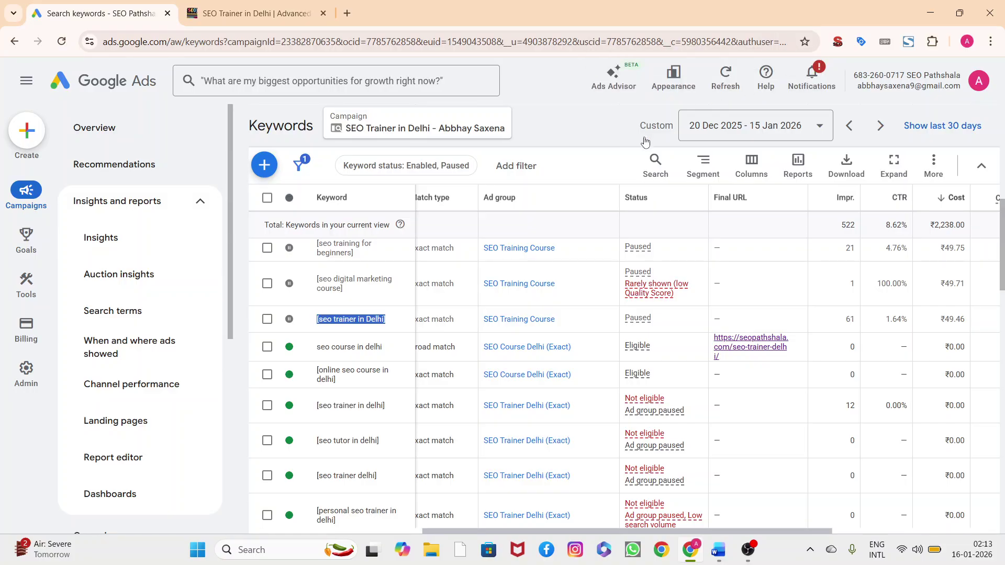
pyautogui.hotkey('ctrl', 'f')
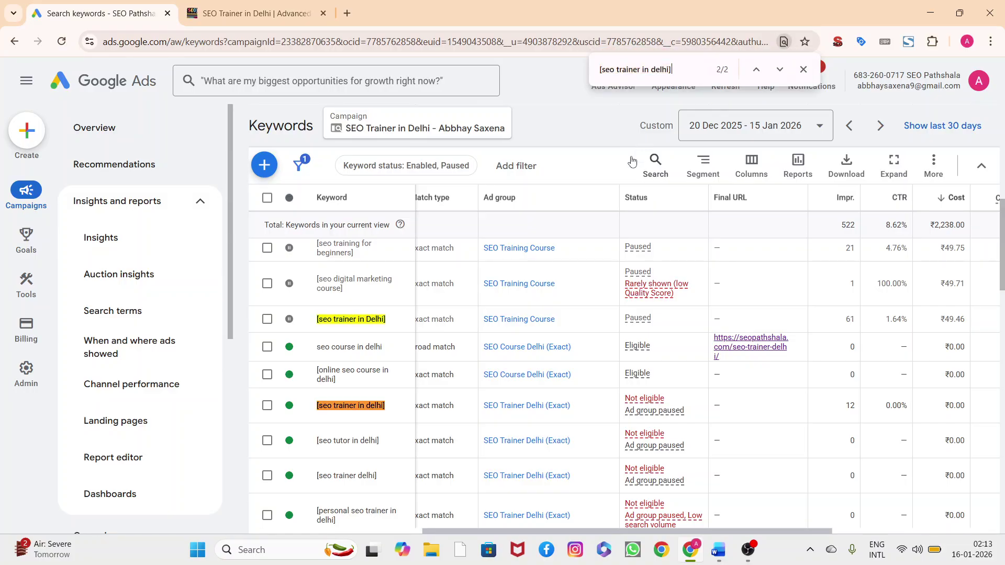
# Copy "[seo course delhi]" from the Word checklist, find it in the Google Ads Keywords report, and examine its conversions and average CPC.
pyautogui.click(725, 556)
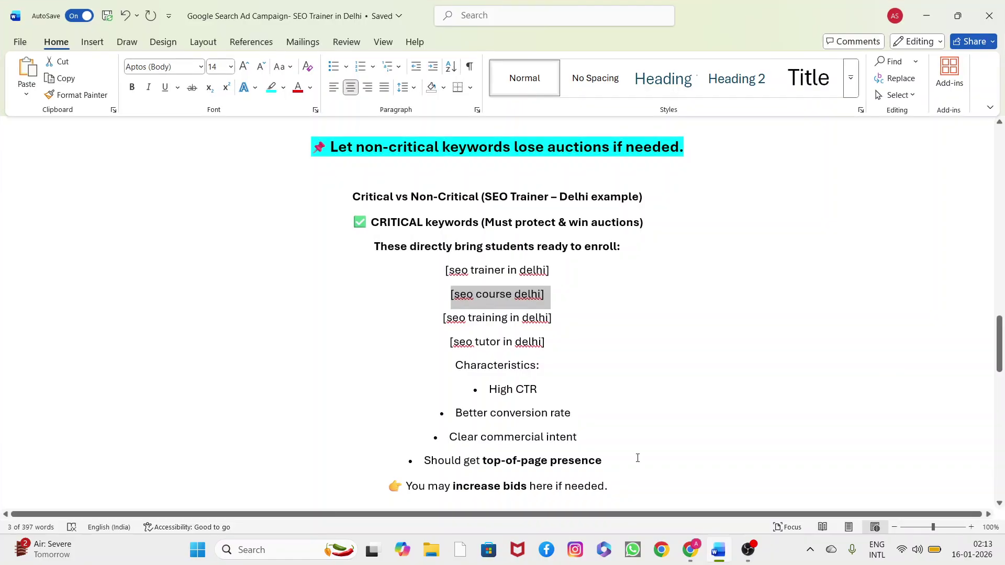
pyautogui.click(455, 301)
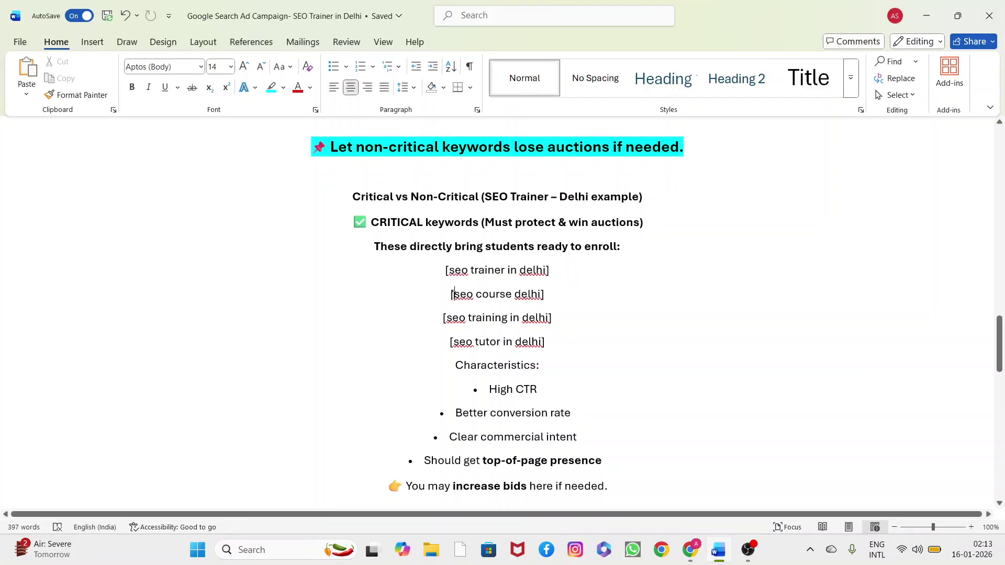
pyautogui.moveTo(455, 300); pyautogui.dragTo(551, 289)
pyautogui.hotkey('ctrl', 'c')
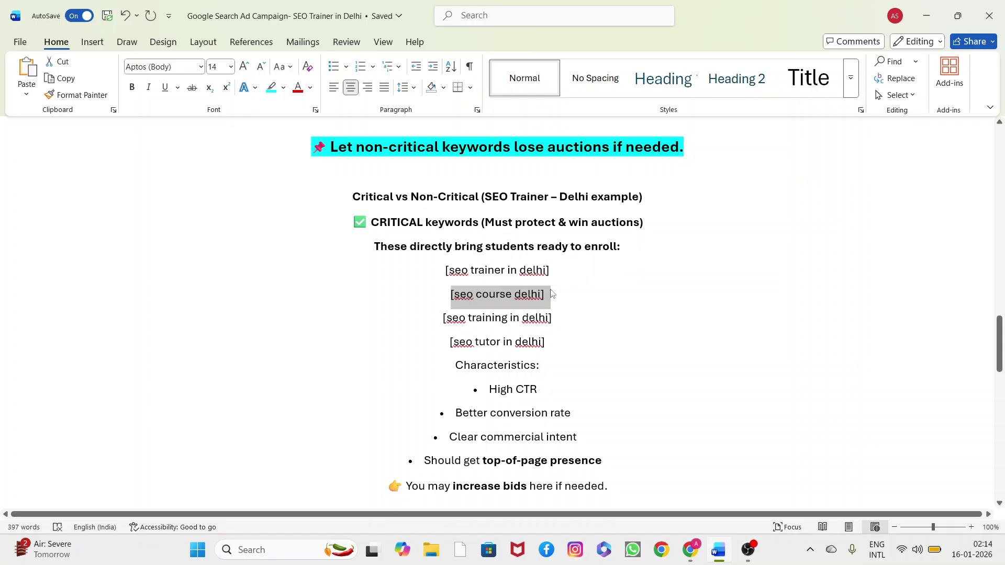
pyautogui.click(719, 552)
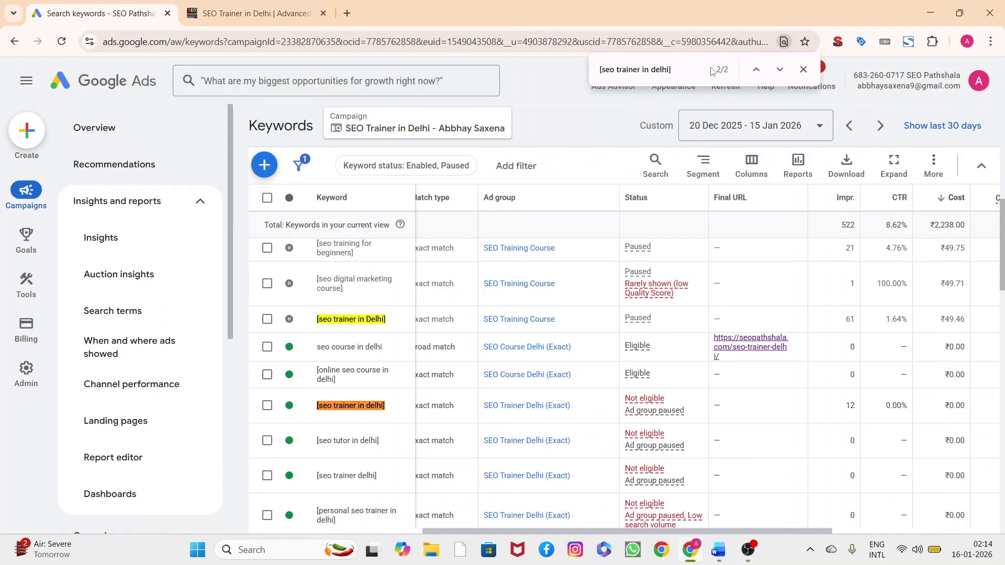
pyautogui.hotkey('ctrl', 'f')
pyautogui.hotkey('ctrl', 'v')
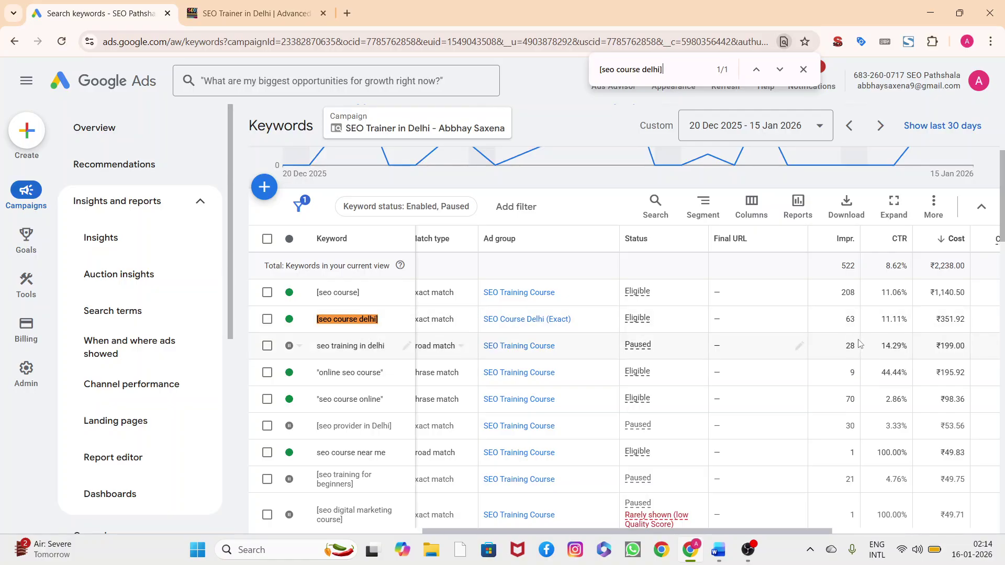
pyautogui.moveTo(721, 535)
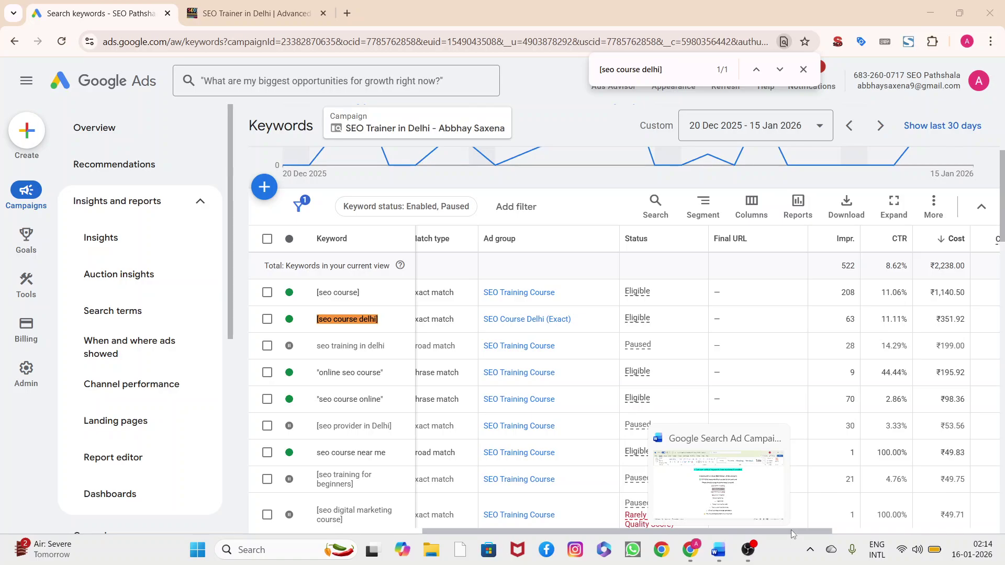
pyautogui.moveTo(817, 532); pyautogui.dragTo(975, 538)
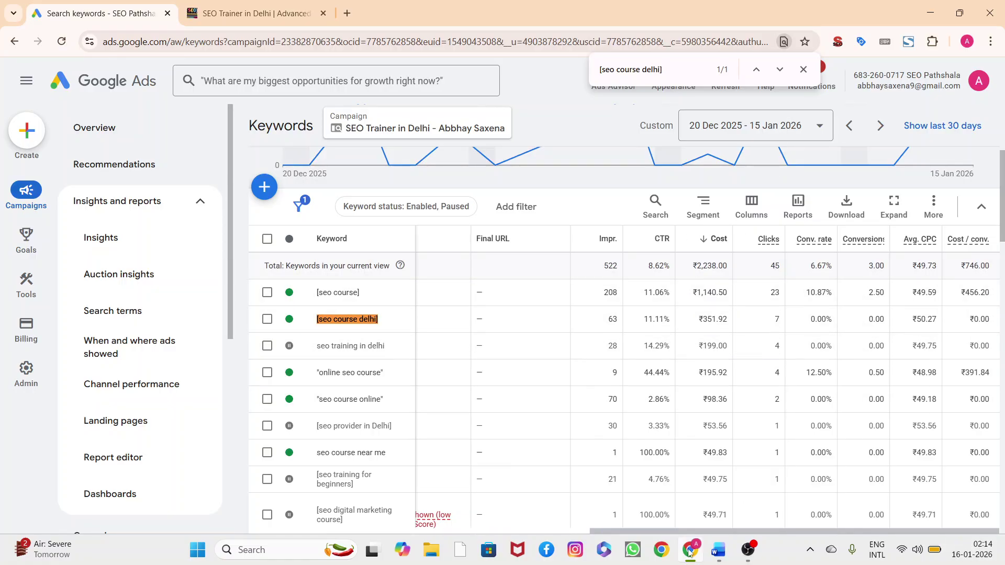
# Copy "[seo training in delhi]" from the Word checklist and search the Google Ads Keywords report for it.
pyautogui.click(719, 550)
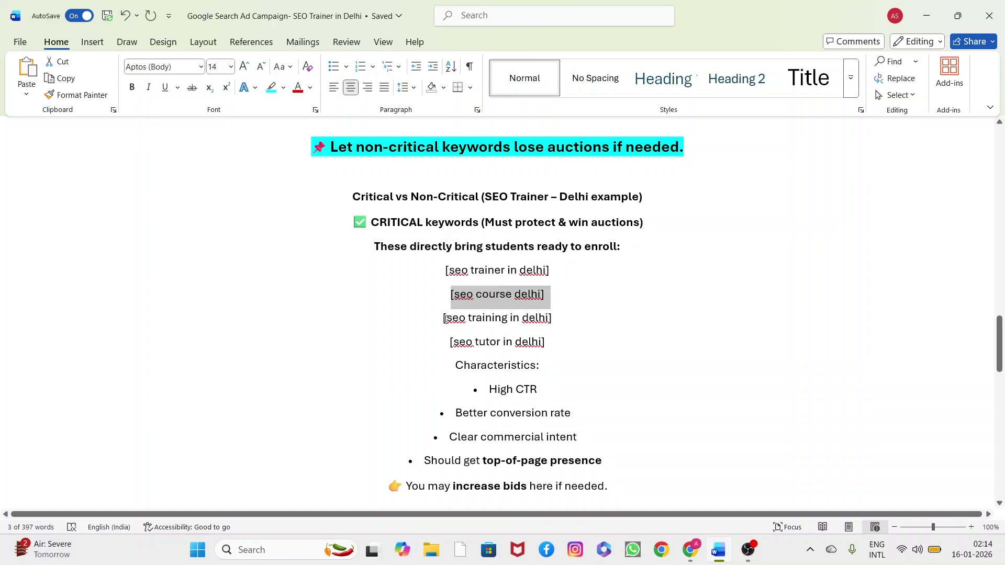
pyautogui.moveTo(446, 319); pyautogui.dragTo(558, 319)
pyautogui.hotkey('ctrl', 'c')
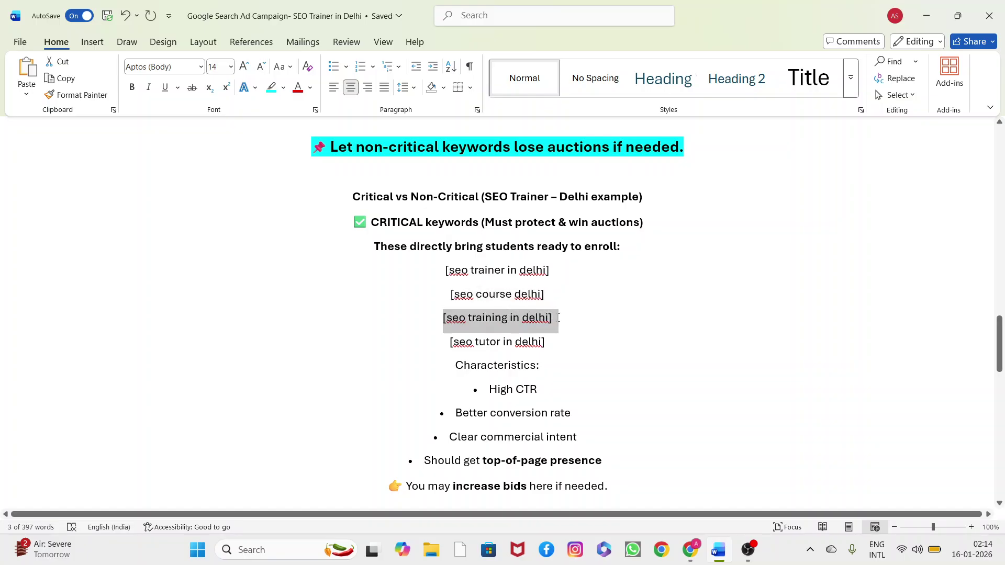
pyautogui.click(691, 549)
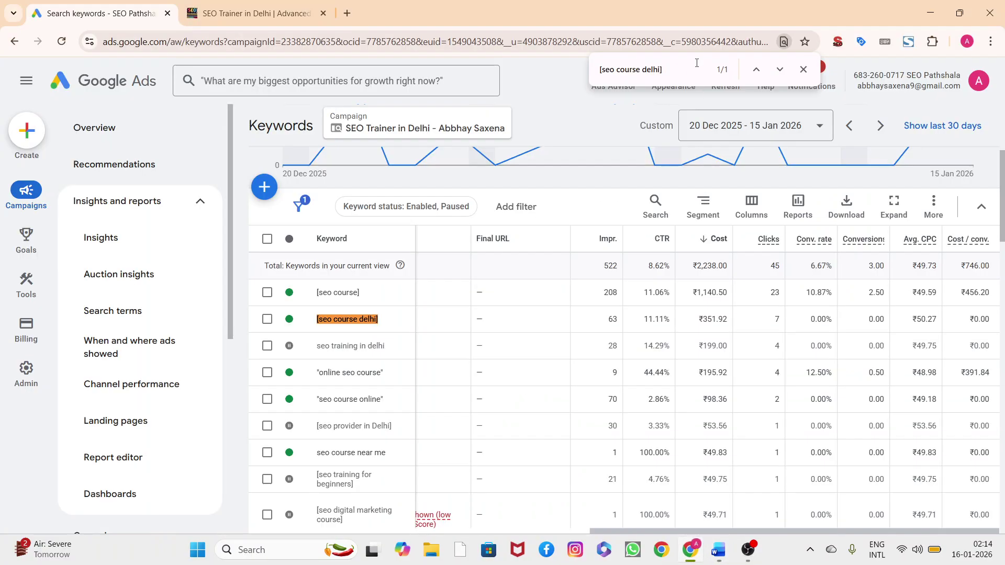
pyautogui.hotkey('ctrl', 'f')
pyautogui.hotkey('ctrl', 'v')
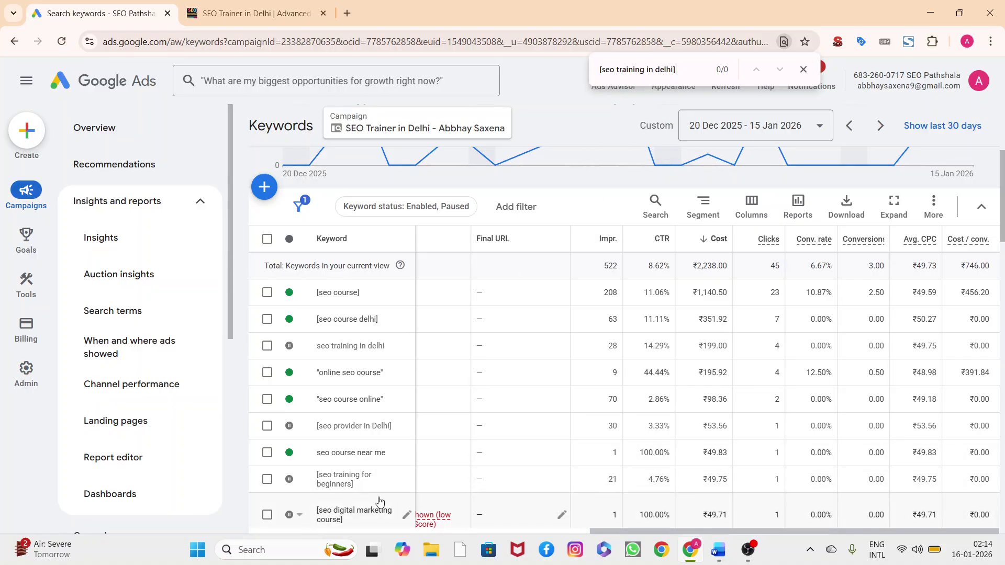
pyautogui.scroll(-2, 380, 501)
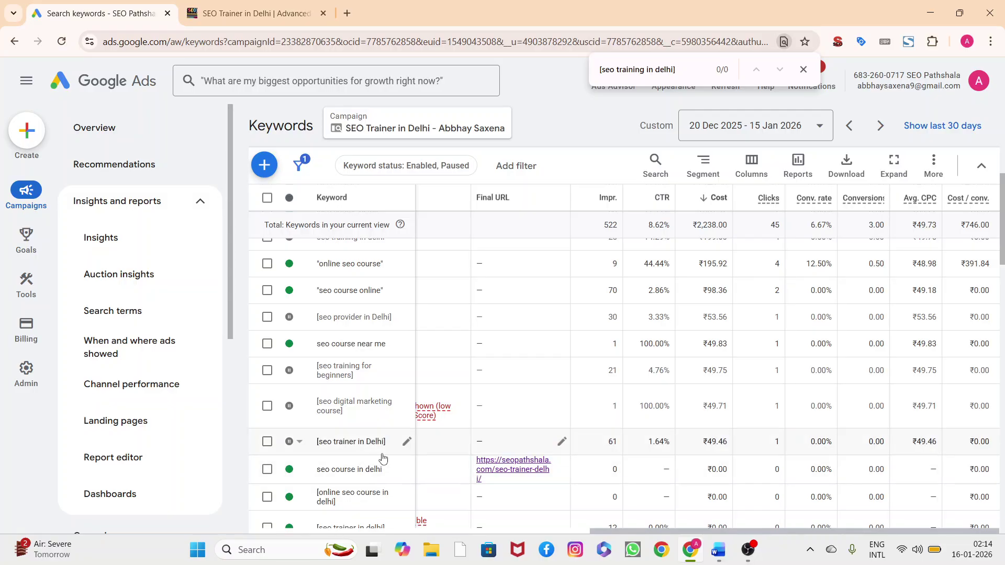
pyautogui.scroll(-6, 383, 459)
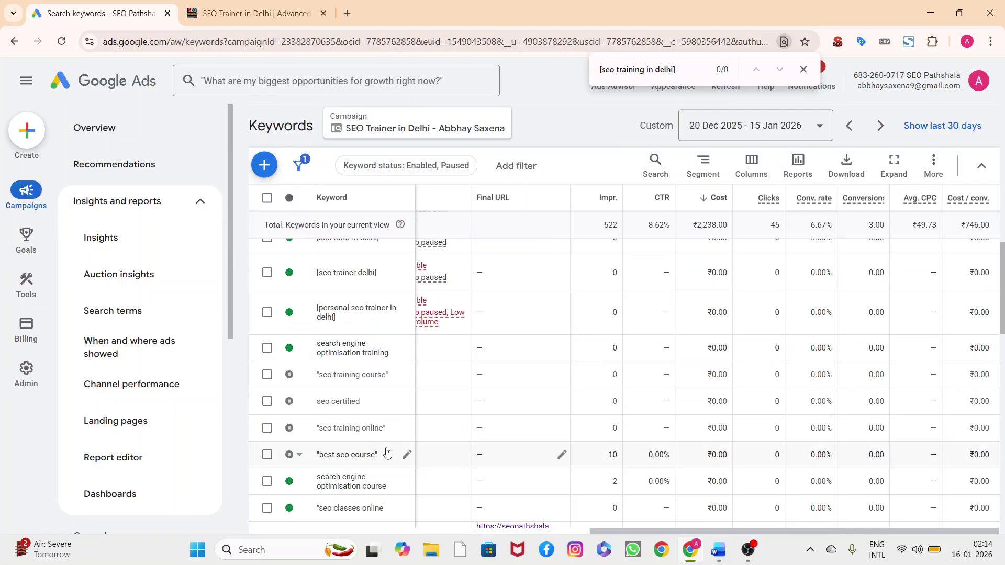
# Copy "[seo tutor in delhi]" from the Word checklist, find it in the Google Ads Keywords report, and examine its performance and status.
pyautogui.click(694, 551)
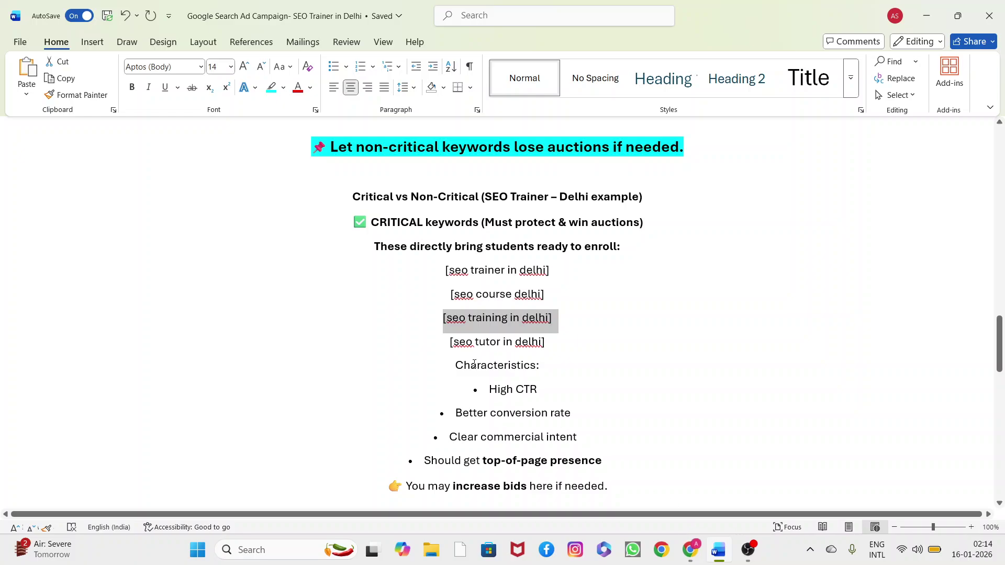
pyautogui.moveTo(451, 342); pyautogui.dragTo(567, 355)
pyautogui.hotkey('ctrl', 'c')
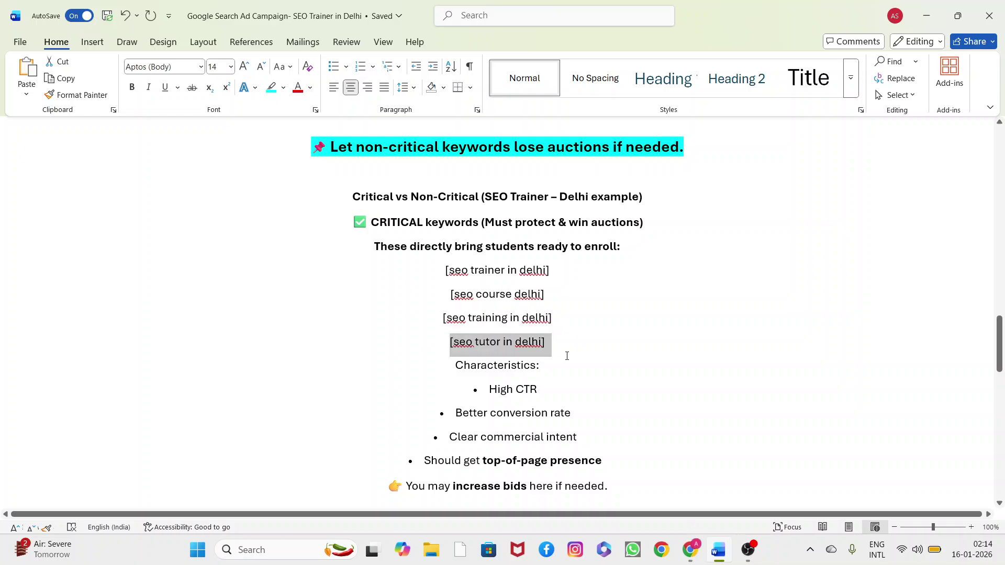
pyautogui.click(691, 550)
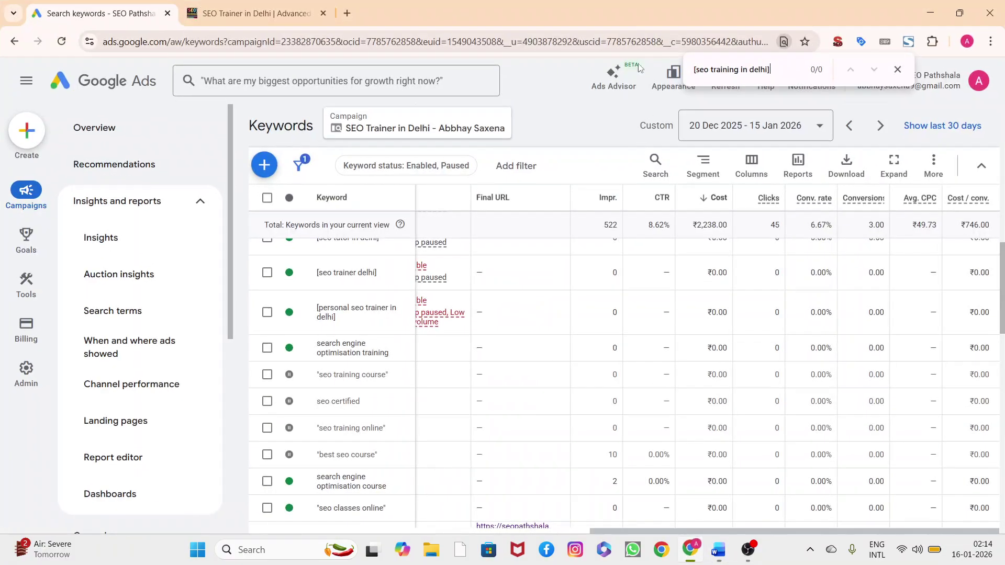
pyautogui.hotkey('ctrl', 'a')
pyautogui.hotkey('ctrl', 'v')
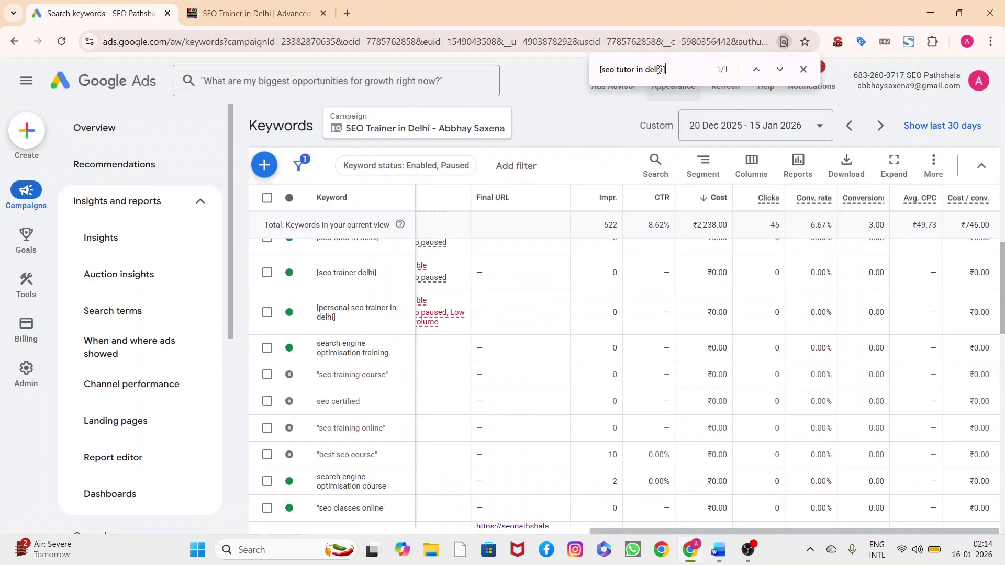
pyautogui.click(780, 69)
pyautogui.scroll(2, 480, 372)
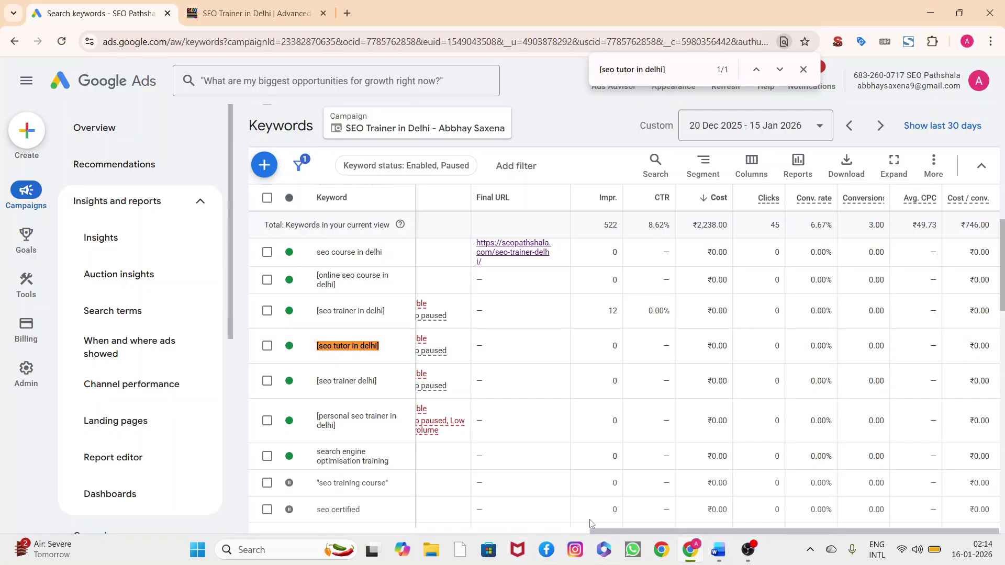
pyautogui.moveTo(610, 537); pyautogui.dragTo(431, 536)
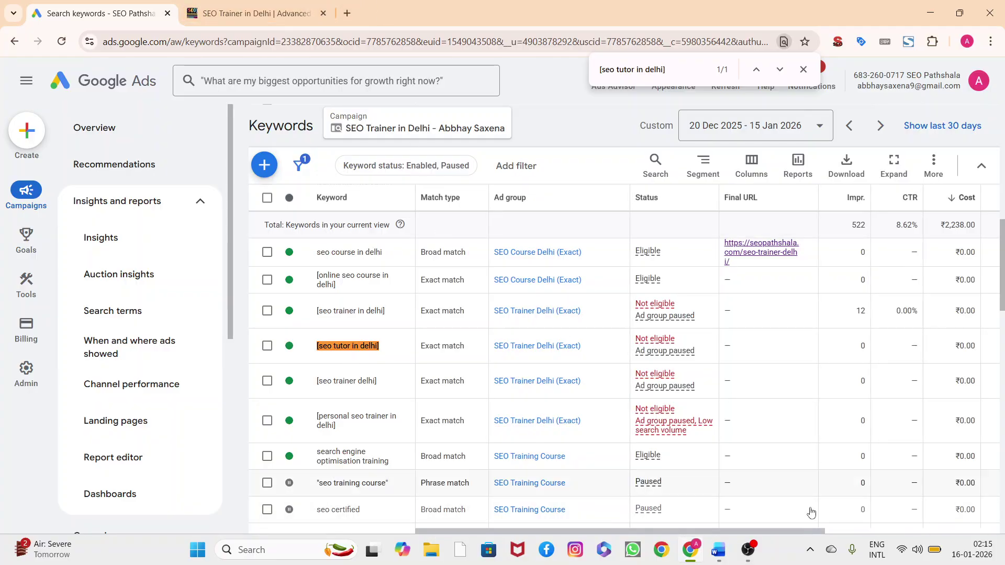
# Switch to the Word checklist and review the critical keywords' characteristics and the NON-CRITICAL keywords section.
pyautogui.hotkey('alt', 'Tab')
pyautogui.scroll(-3, 613, 330)
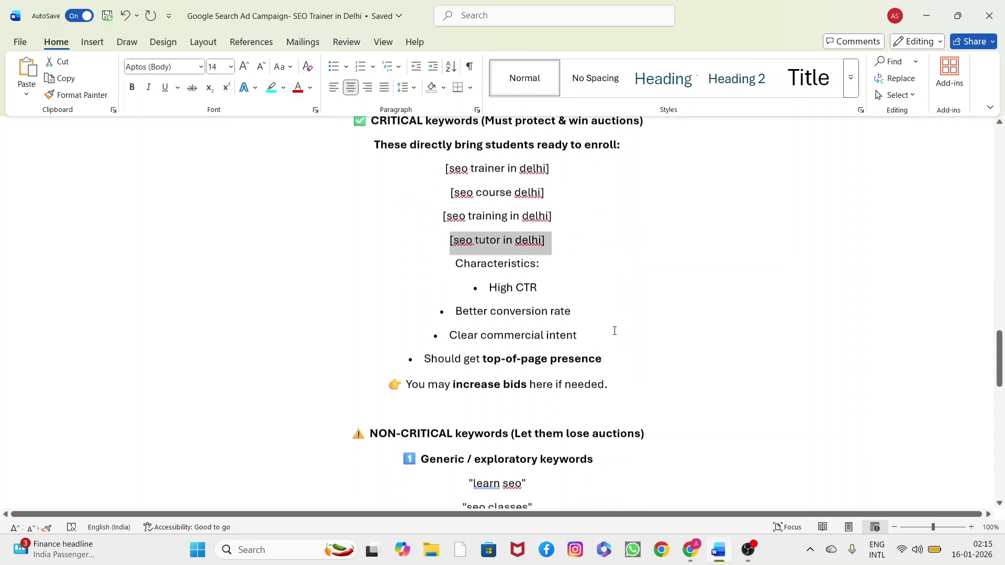
pyautogui.click(464, 258)
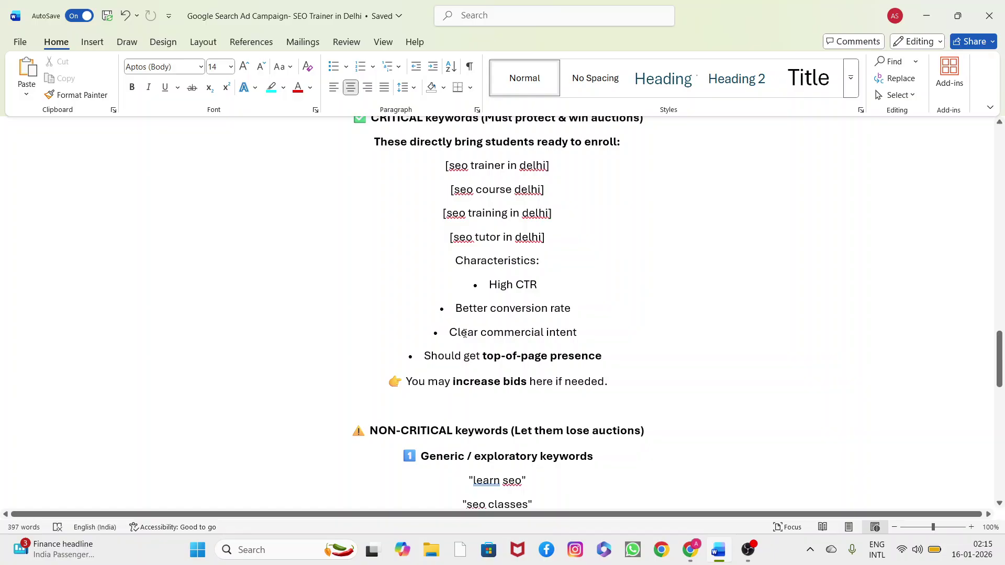
pyautogui.moveTo(453, 332); pyautogui.dragTo(617, 332)
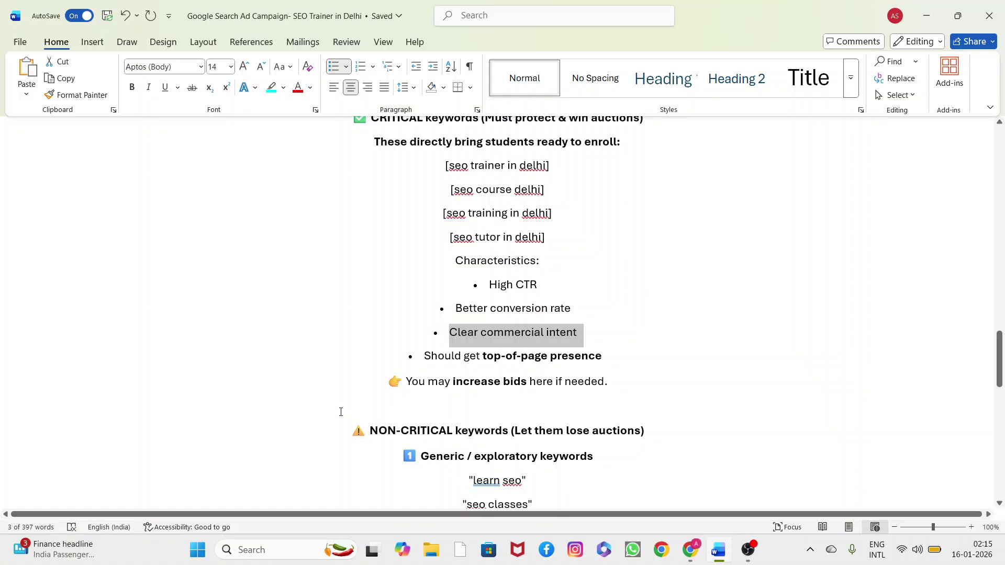
pyautogui.scroll(-5, 599, 396)
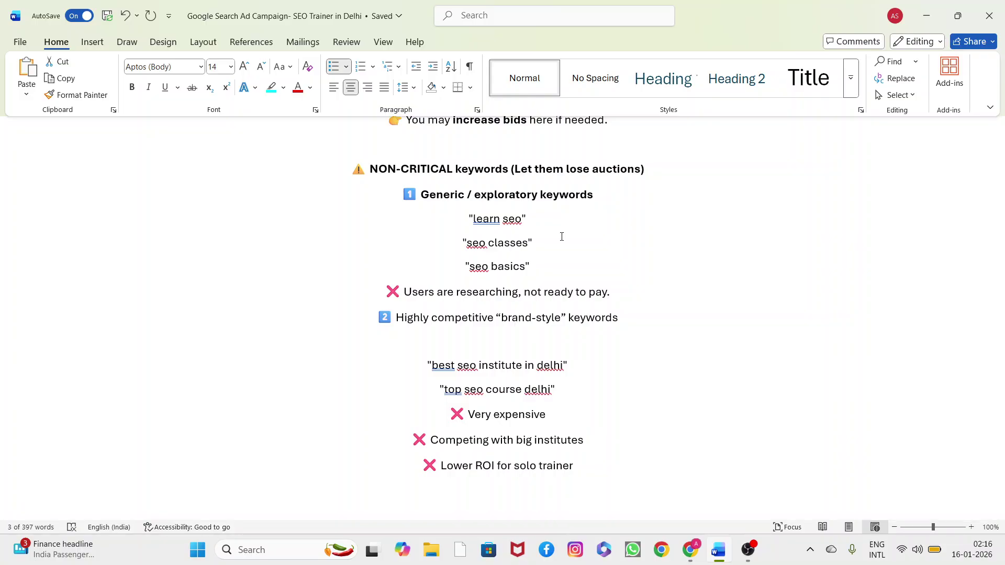
# Switch to Google Ads, duplicate the Search keywords tab, and open Keyword Planner in the copy.
pyautogui.click(691, 550)
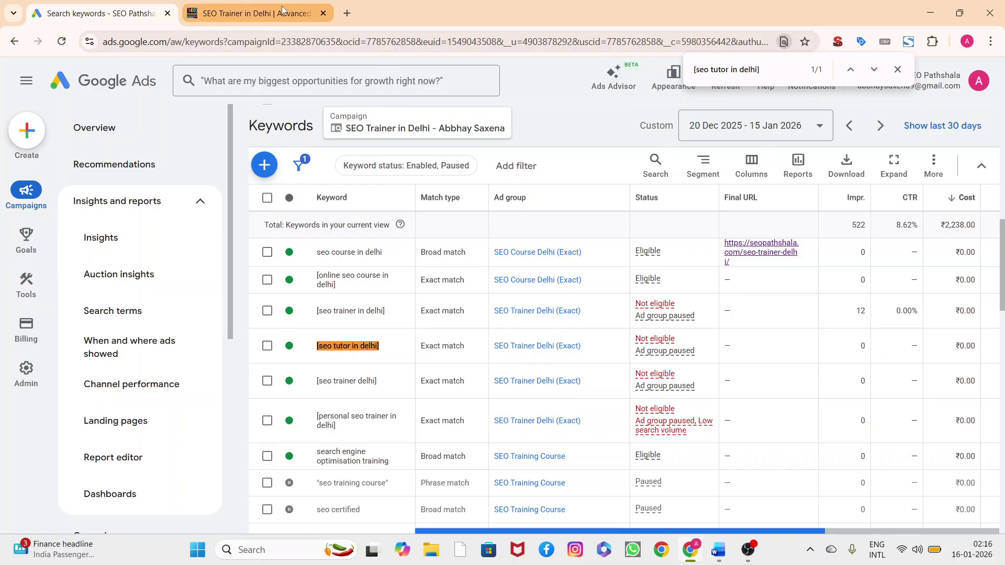
pyautogui.rightClick(146, 18)
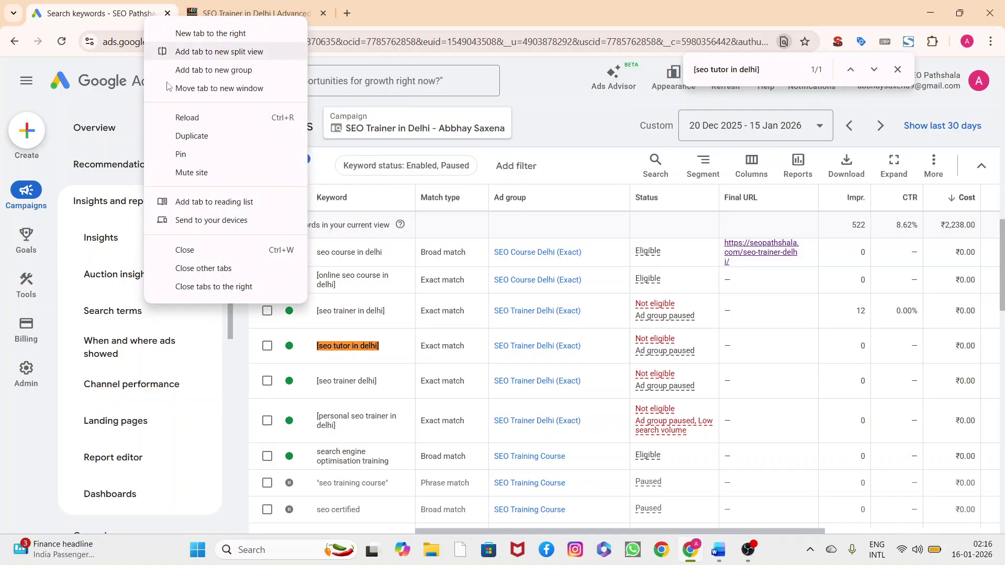
pyautogui.click(211, 137)
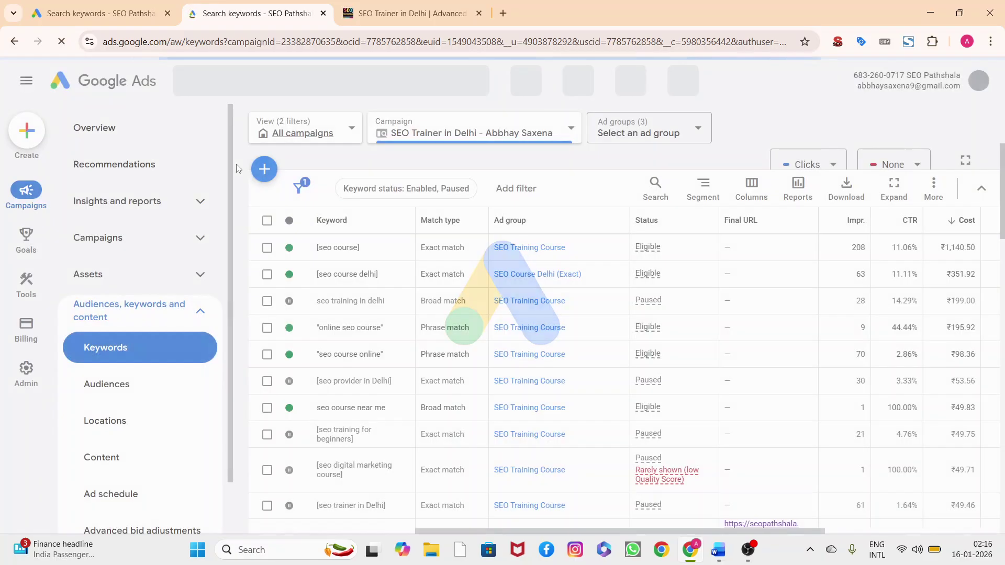
pyautogui.click(235, 82)
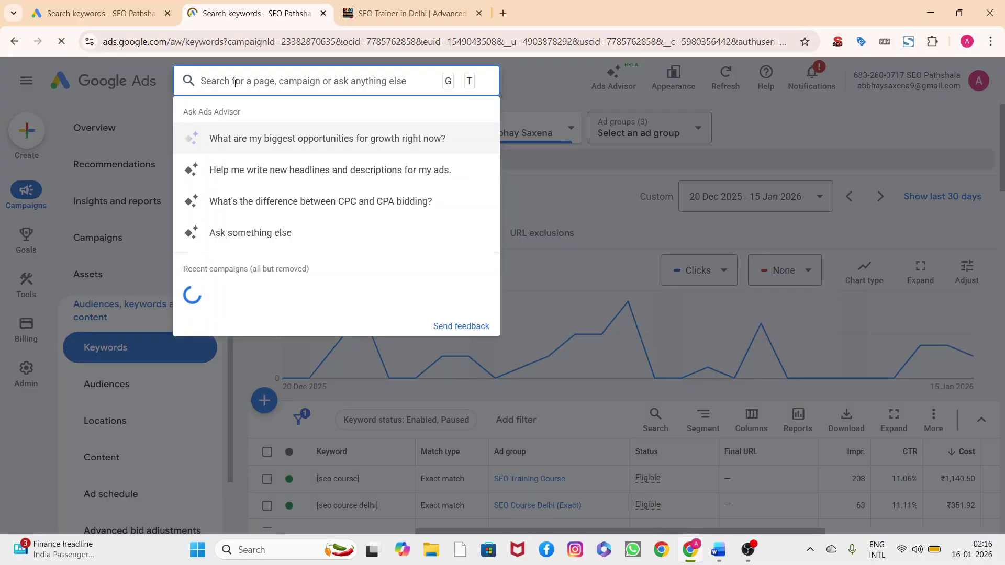
pyautogui.write('key')
pyautogui.click(236, 359)
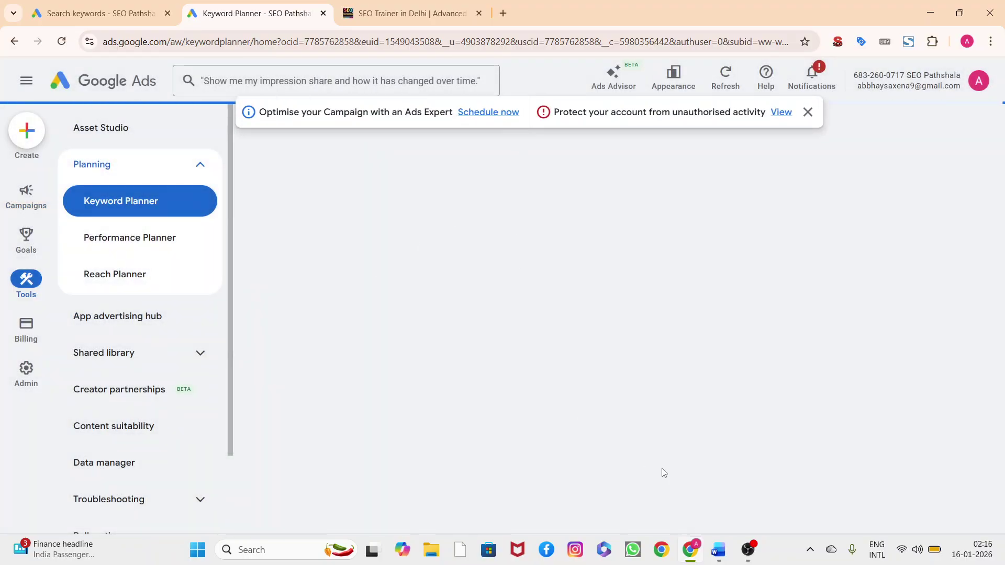
# Select "learn seo" in the Word checklist, then open Discover new keywords in the Google Ads Keyword Planner.
pyautogui.hotkey('alt', 'Tab')
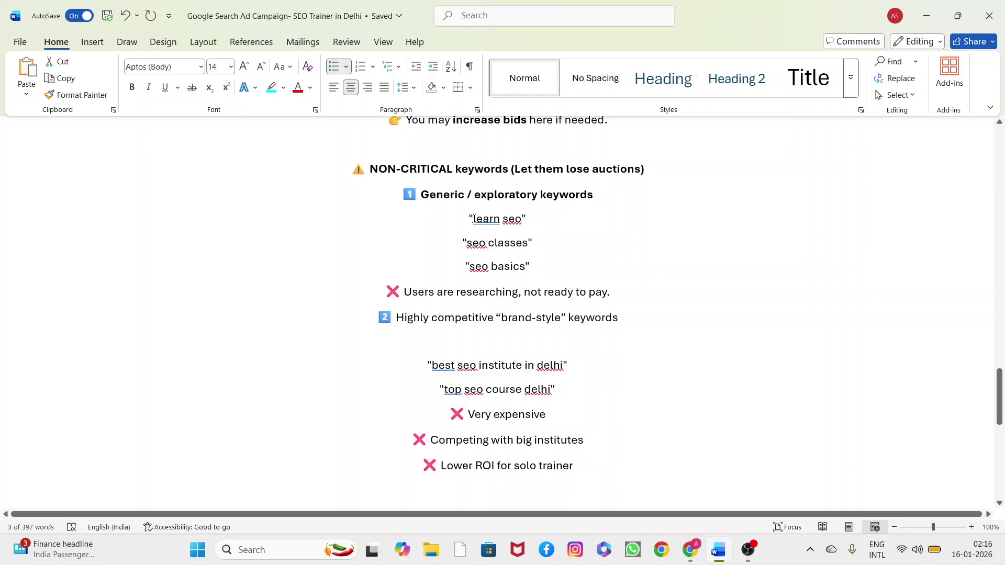
pyautogui.moveTo(474, 219); pyautogui.dragTo(522, 220)
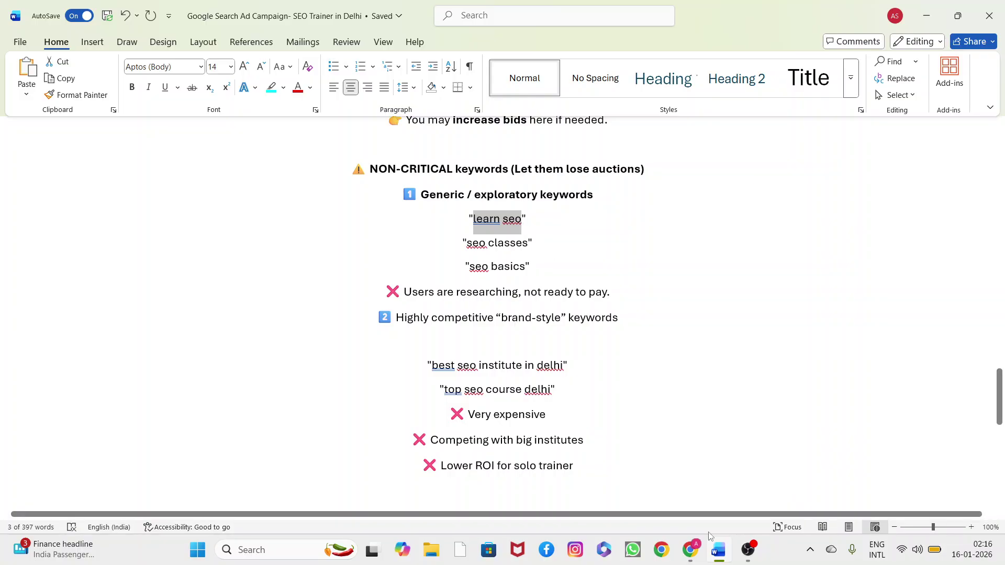
pyautogui.click(691, 550)
pyautogui.click(342, 299)
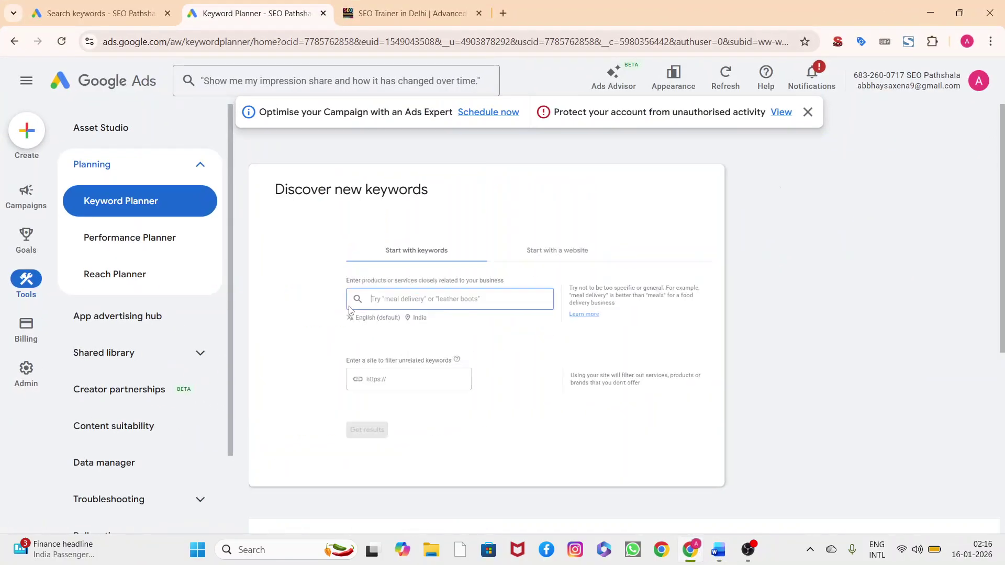
pyautogui.write('[seo tutor in delhi]')
pyautogui.press('Return')
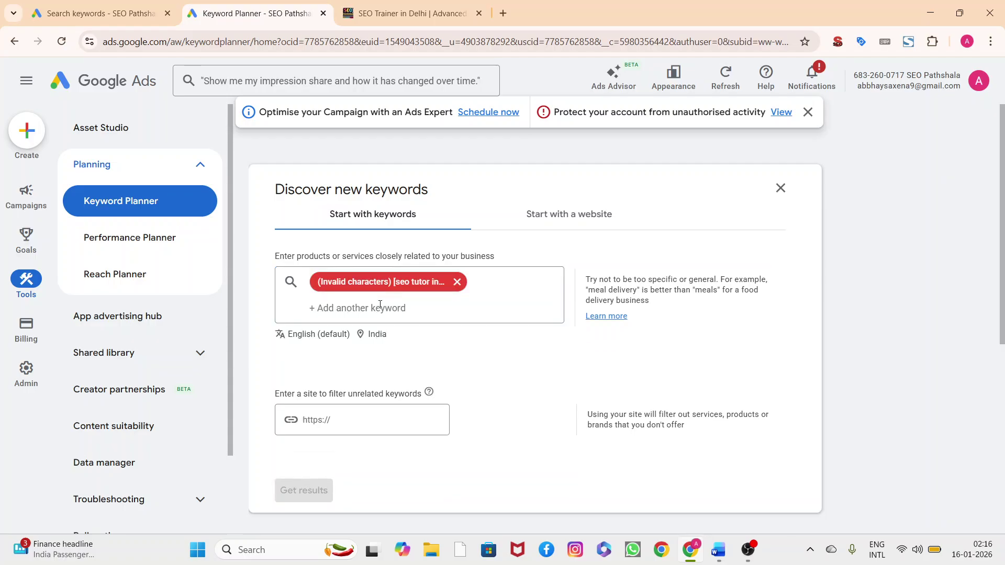
pyautogui.click(456, 282)
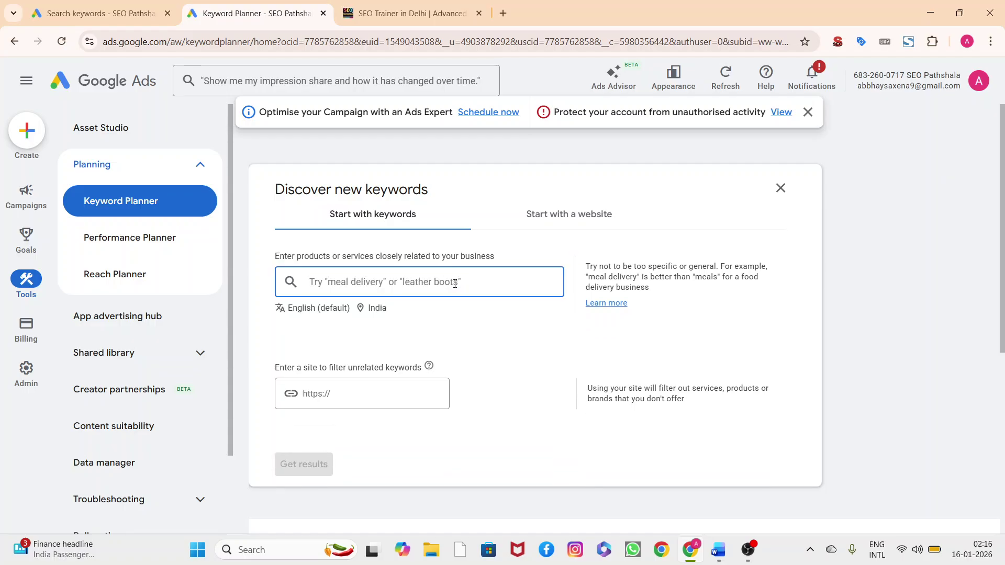
# Enter "learn seo", "seo classes" and "seo basics" as the Discover new keywords terms, checking the Word checklist for the wording.
pyautogui.write('lea')
pyautogui.write('rn seo')
pyautogui.press('Return')
pyautogui.write('seo classes')
pyautogui.press('Return')
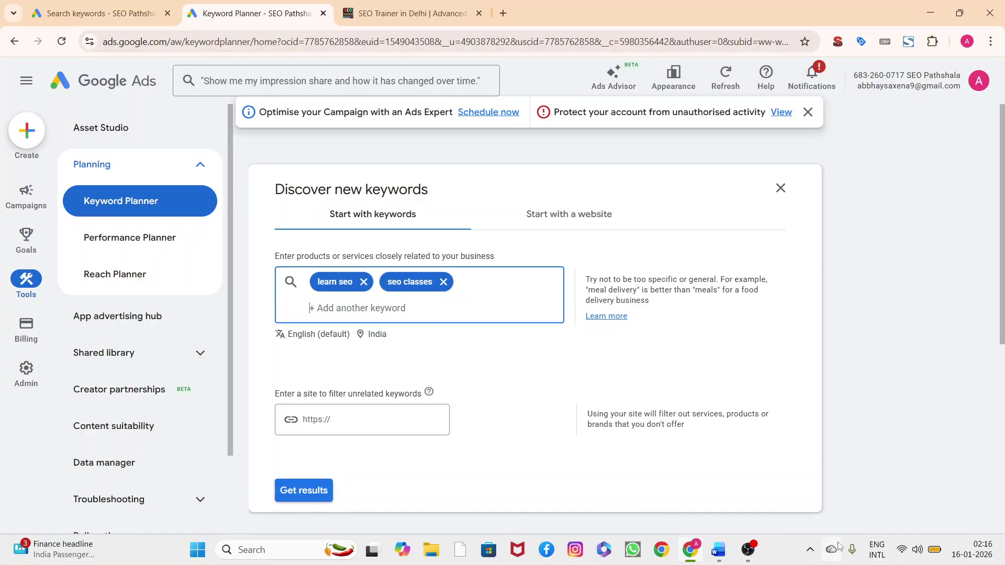
pyautogui.click(689, 553)
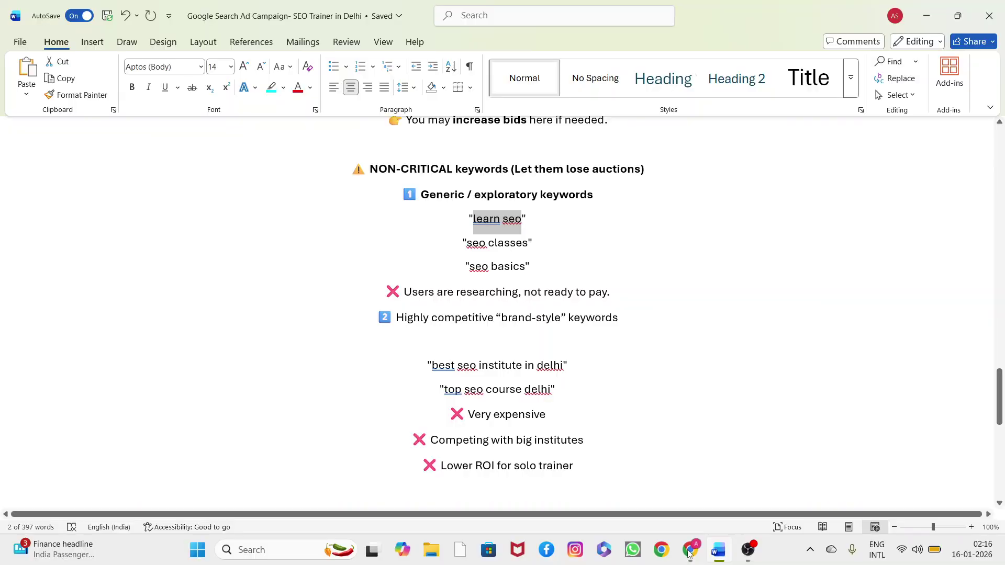
pyautogui.click(689, 552)
pyautogui.write('seo basics')
pyautogui.press('Return')
# Replace the India target location with the city Delhi, Delhi, India and save it.
pyautogui.click(365, 334)
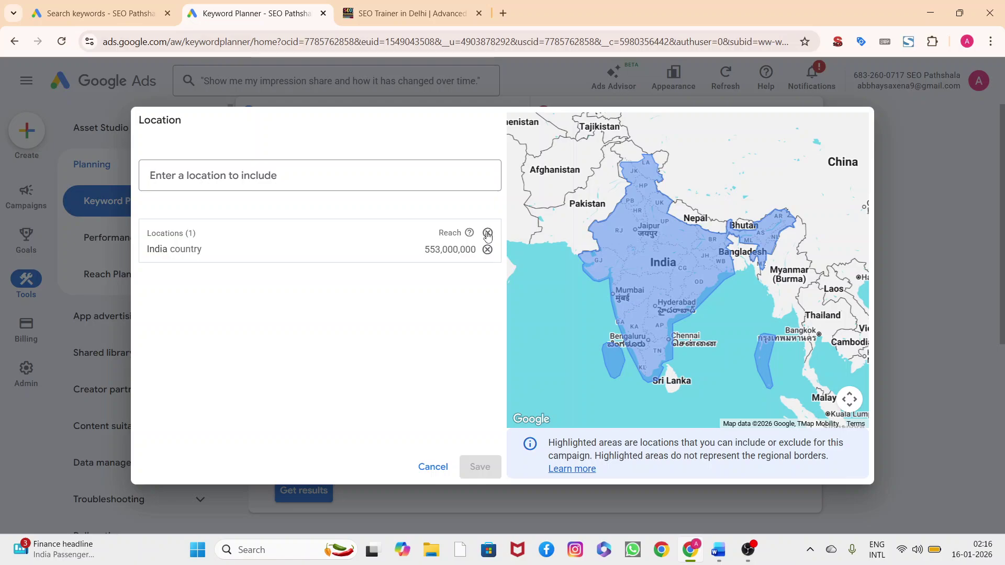
pyautogui.click(487, 234)
pyautogui.click(218, 178)
pyautogui.write('delhi')
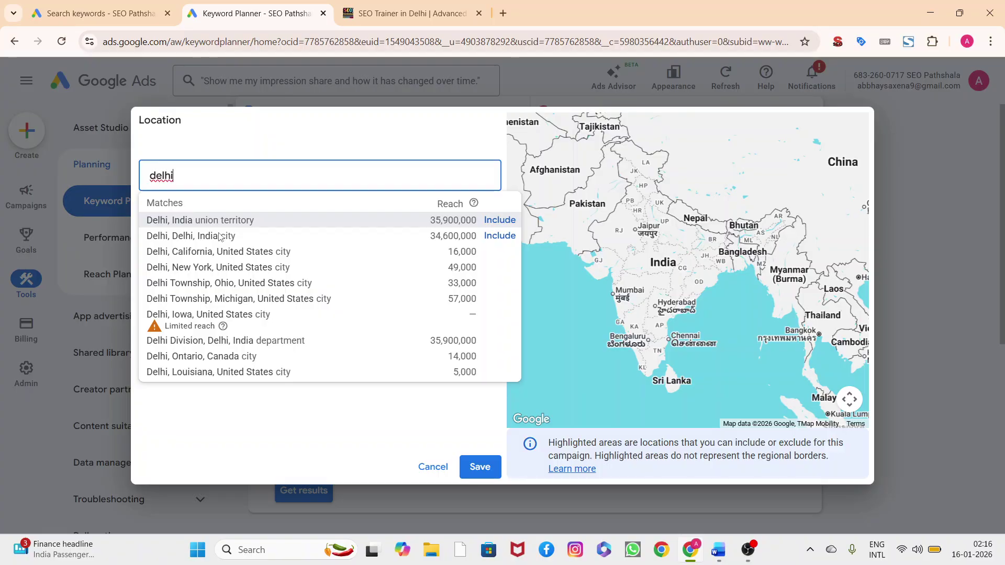
pyautogui.click(219, 237)
pyautogui.click(480, 473)
# Get the keyword results, close the Refine keywords pane and examine the metrics of the provided keywords.
pyautogui.click(289, 490)
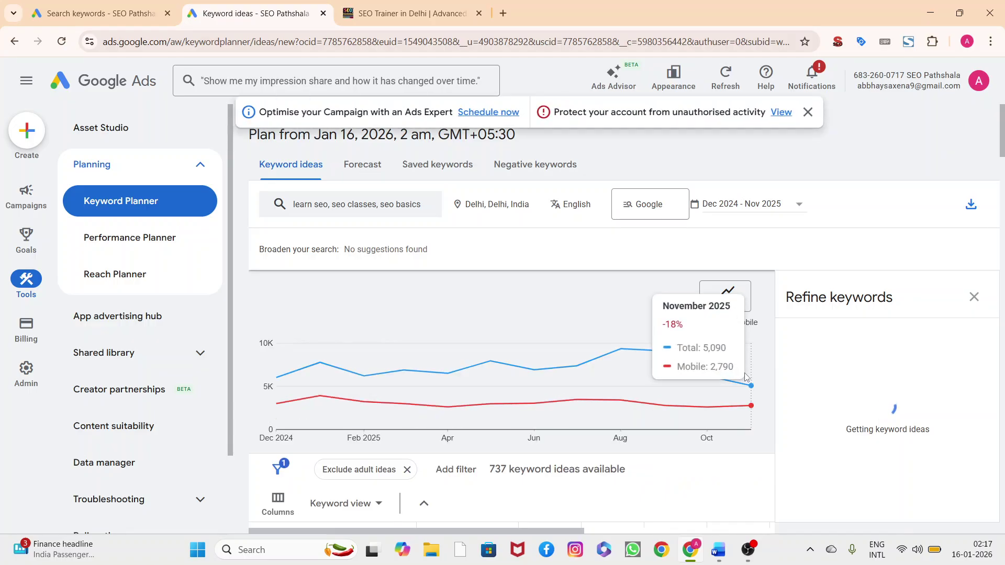
pyautogui.click(975, 297)
pyautogui.scroll(-2, 795, 401)
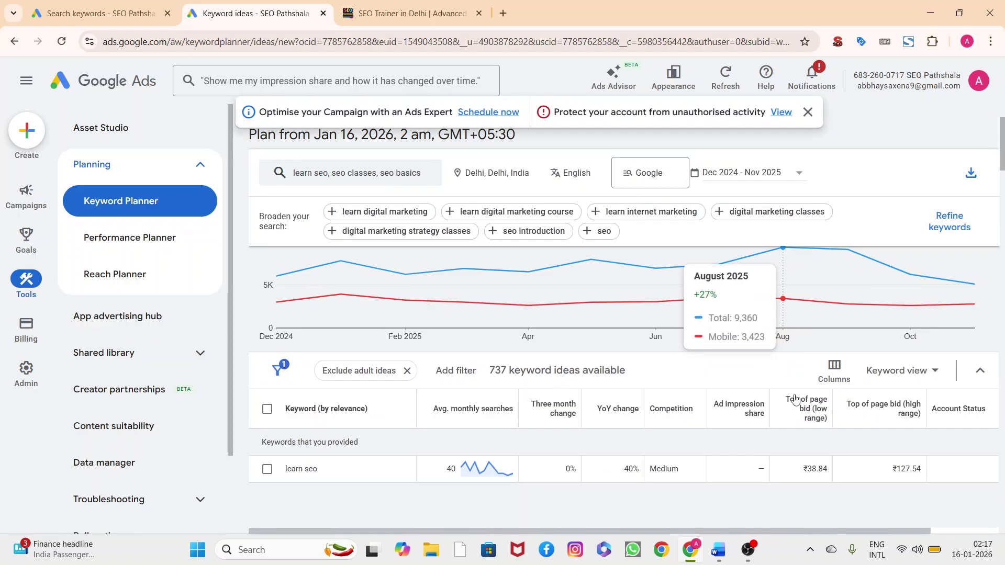
pyautogui.scroll(-2, 796, 400)
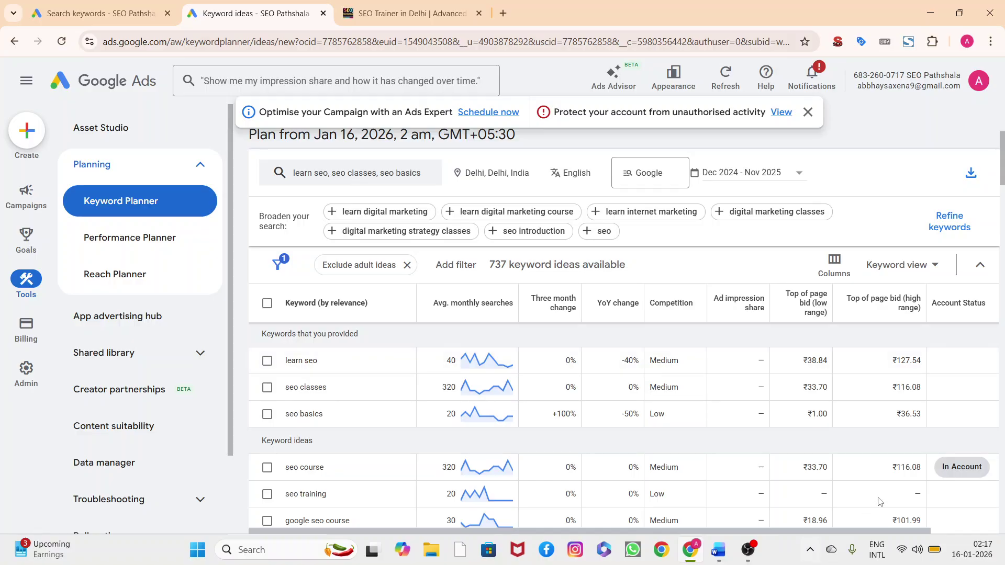
# Switch to the Word checklist and select the note "Users are researching, not ready to pay." under the generic keywords.
pyautogui.click(691, 553)
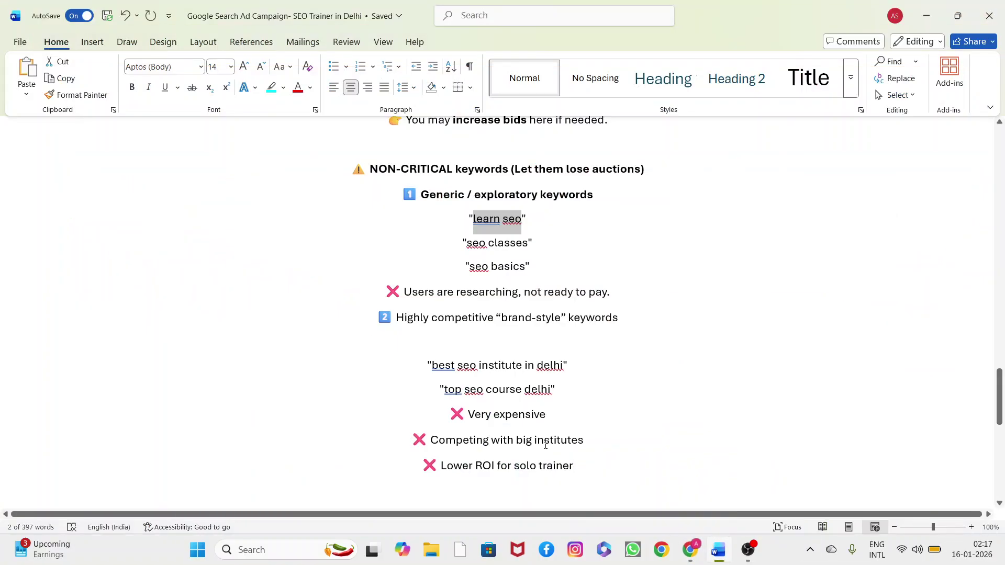
pyautogui.scroll(-3, 545, 444)
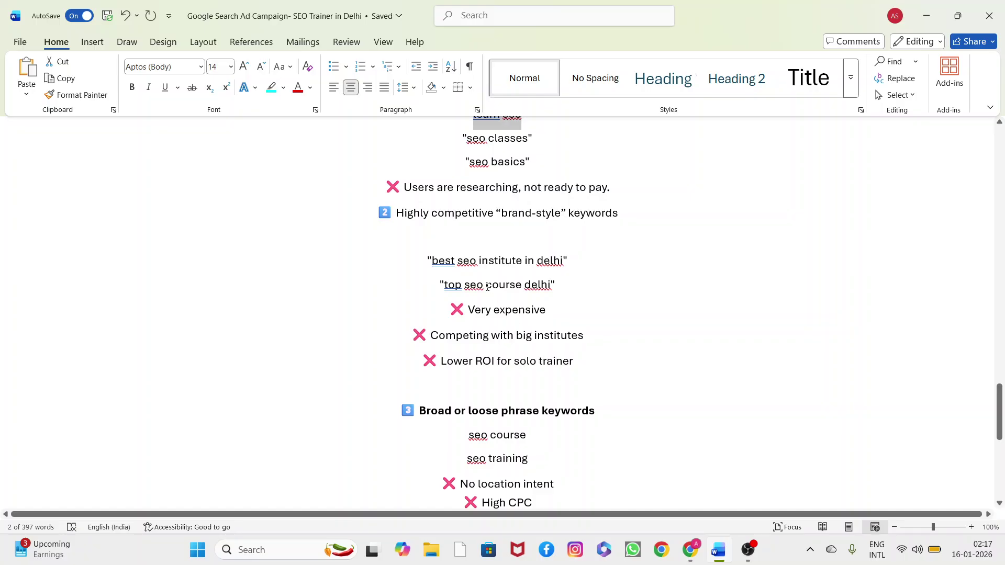
pyautogui.scroll(3, 460, 343)
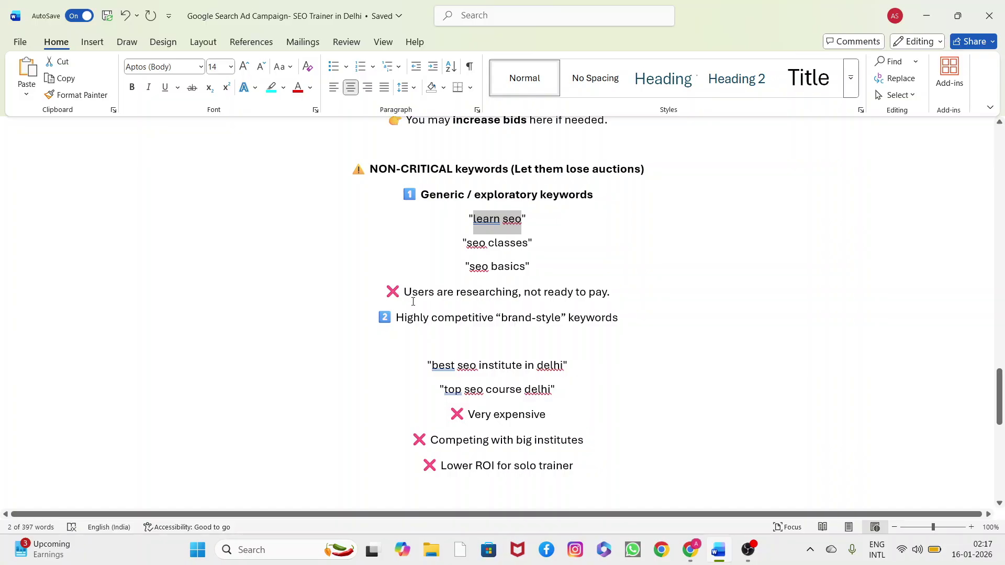
pyautogui.moveTo(406, 294); pyautogui.dragTo(610, 298)
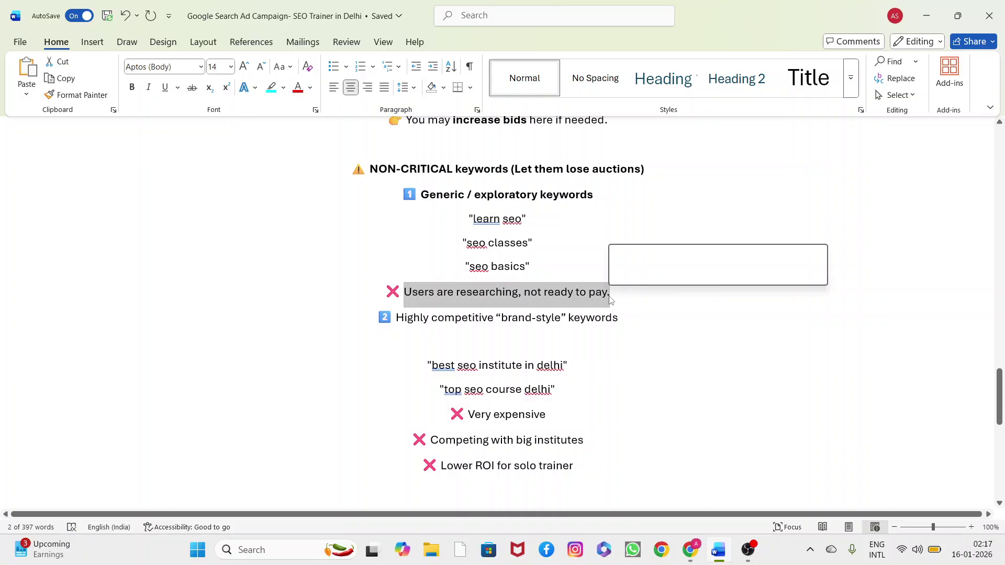
# Switch to the Keyword Planner results in Google Ads and review the keyword ideas' search volumes, competition and bids.
pyautogui.moveTo(691, 550)
pyautogui.click(678, 485)
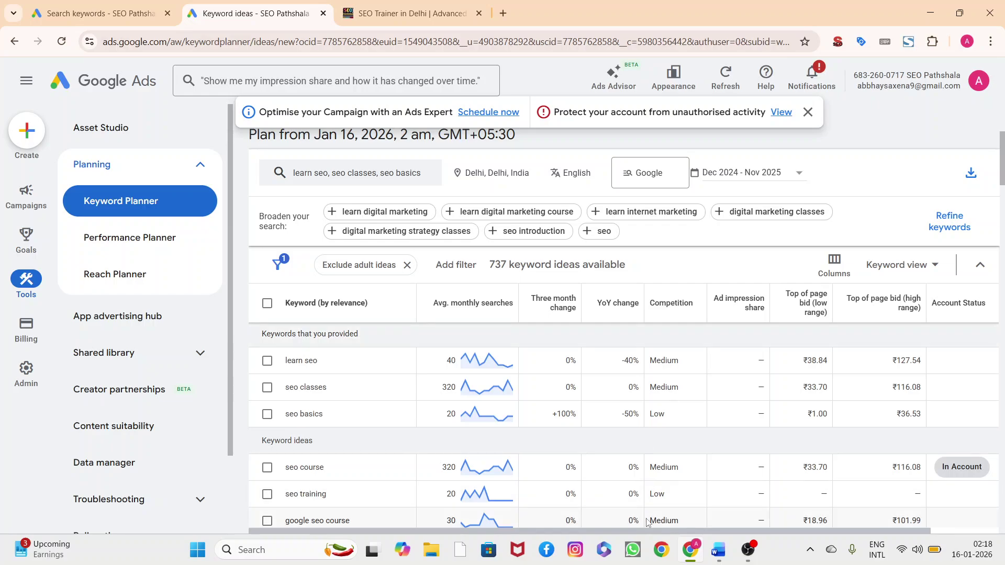
pyautogui.scroll(-2, 477, 419)
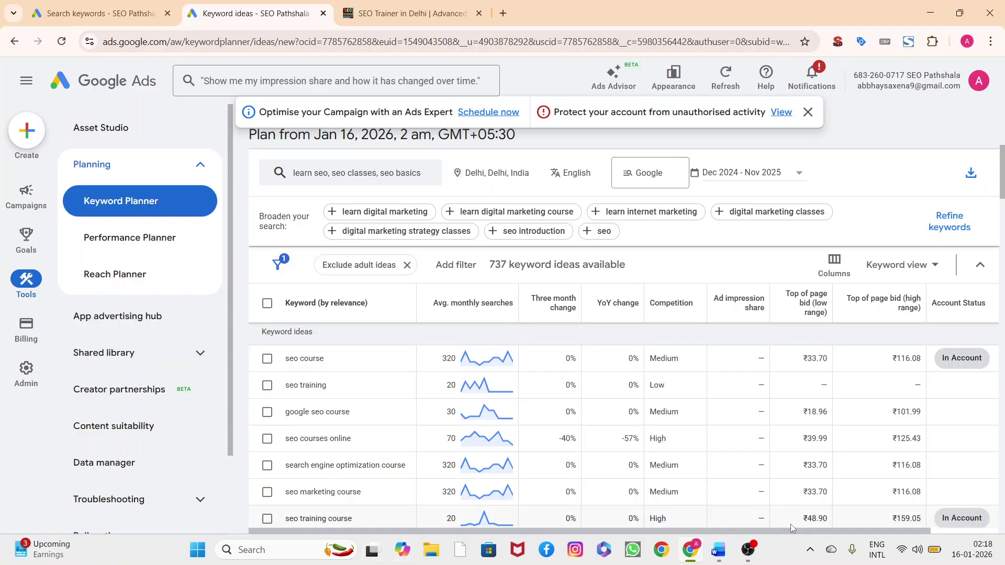
# Review the highly competitive brand-style keywords in Word, then check the low-range top of page bid of "learn seo" in Keyword Planner.
pyautogui.click(719, 549)
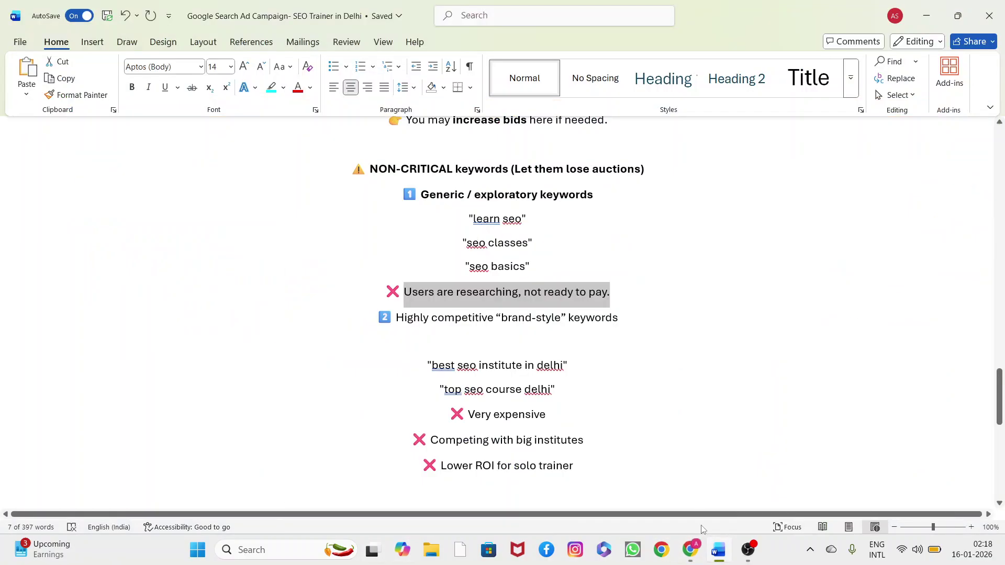
pyautogui.click(518, 389)
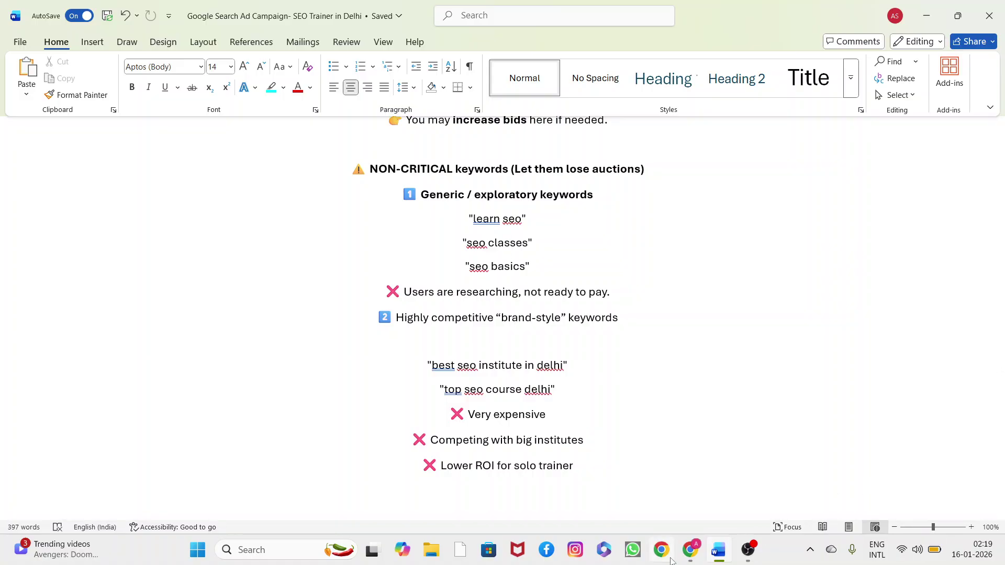
pyautogui.click(689, 556)
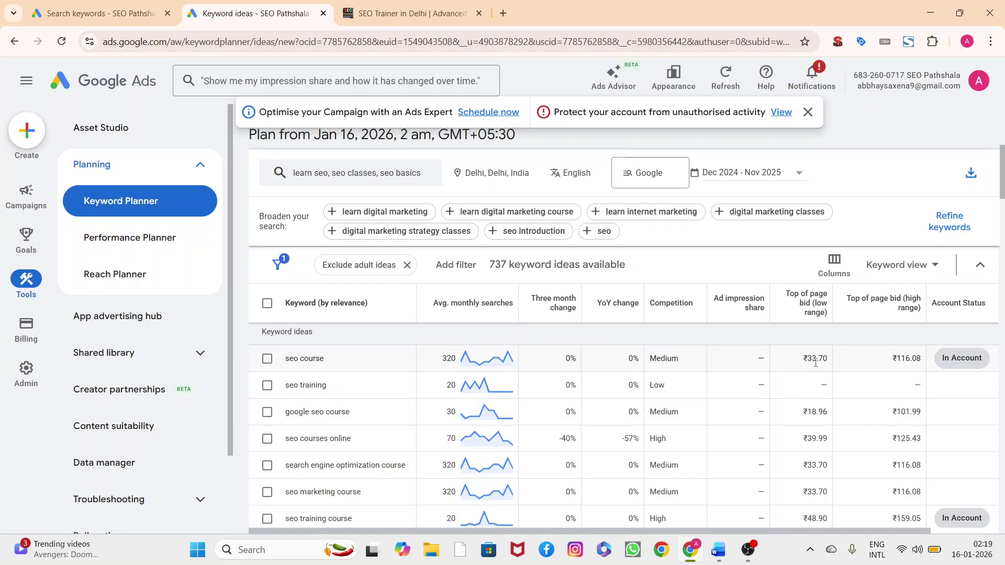
pyautogui.scroll(2, 814, 373)
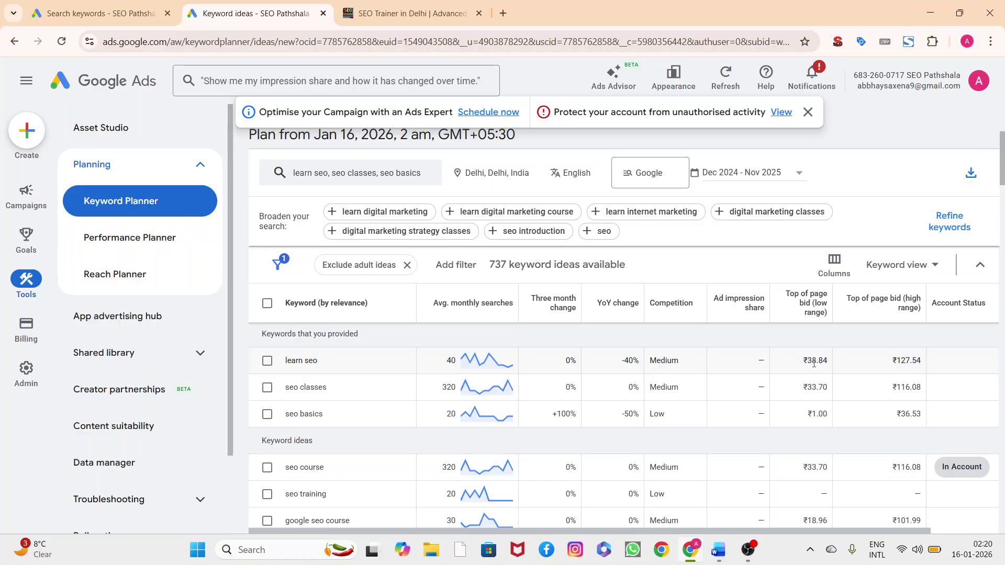
pyautogui.moveTo(806, 365); pyautogui.dragTo(827, 364)
pyautogui.click(825, 372)
# Switch to the Word checklist and review the broad or loose phrase keywords "seo course" and "seo training" with their drawbacks.
pyautogui.click(719, 550)
pyautogui.scroll(-3, 517, 408)
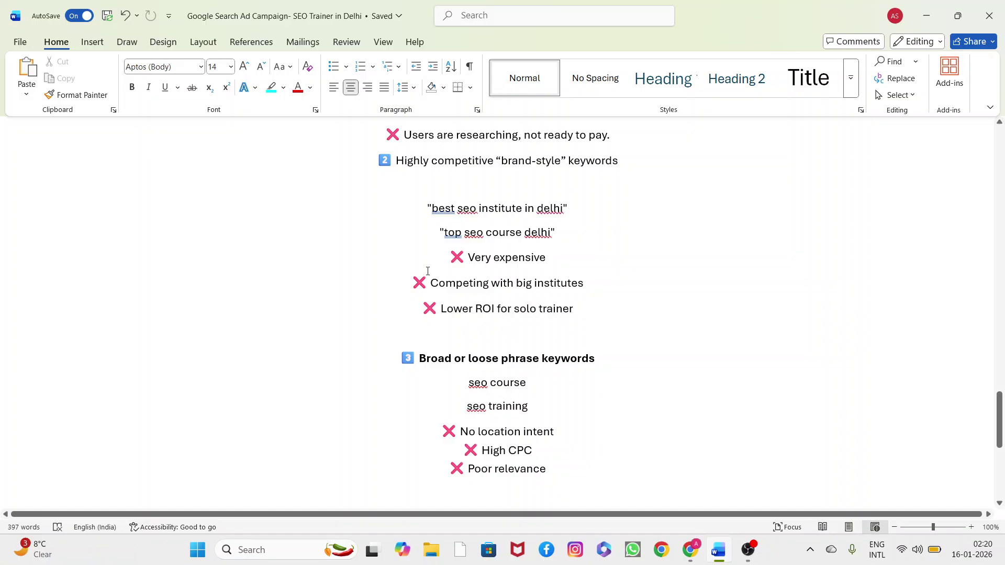
pyautogui.scroll(-2, 449, 308)
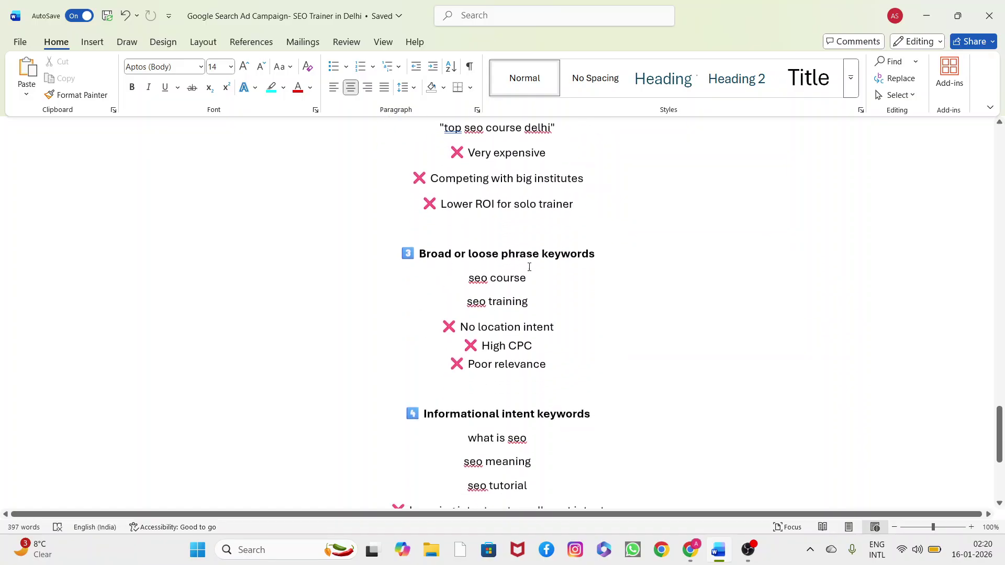
pyautogui.tripleClick(476, 280)
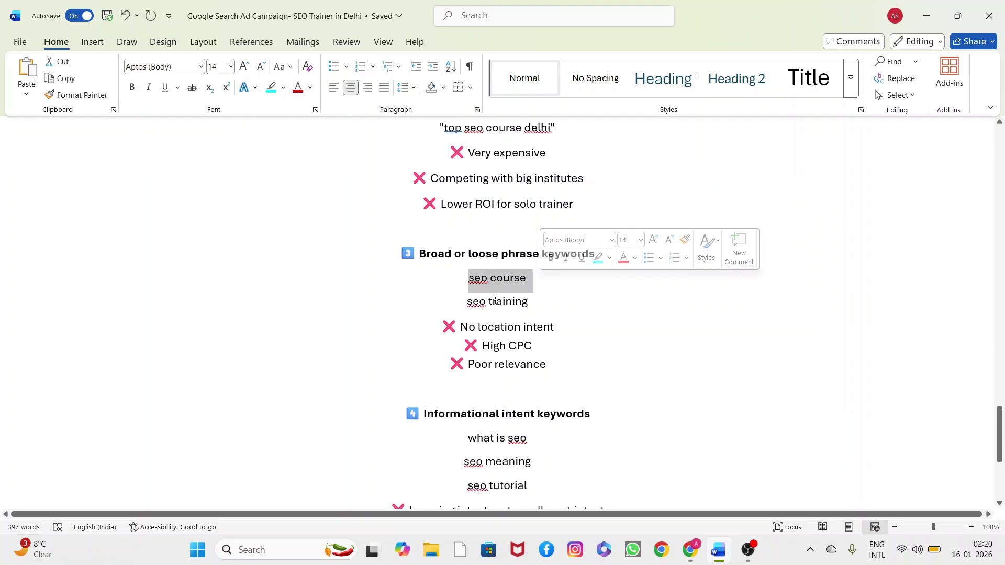
pyautogui.tripleClick(473, 304)
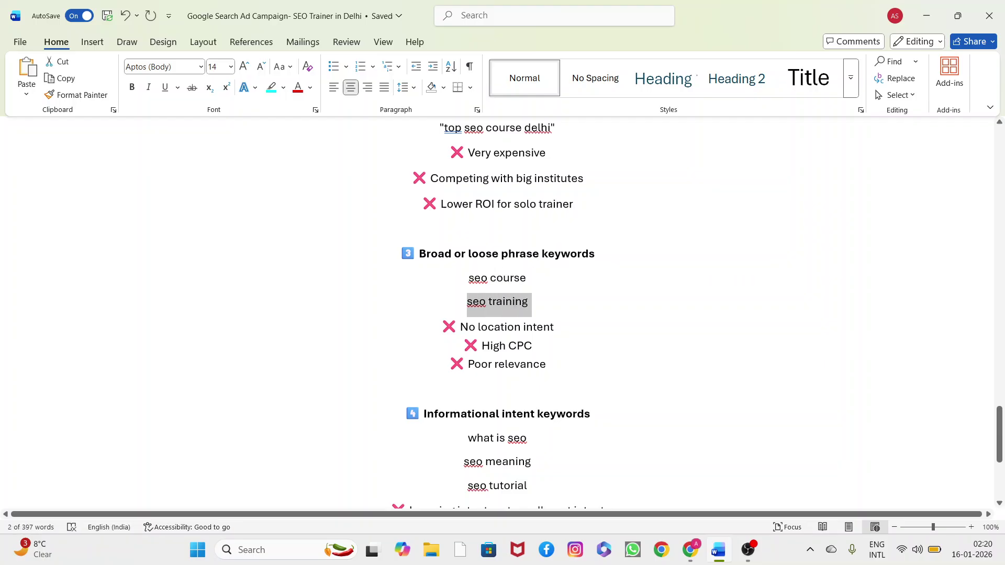
pyautogui.click(557, 333)
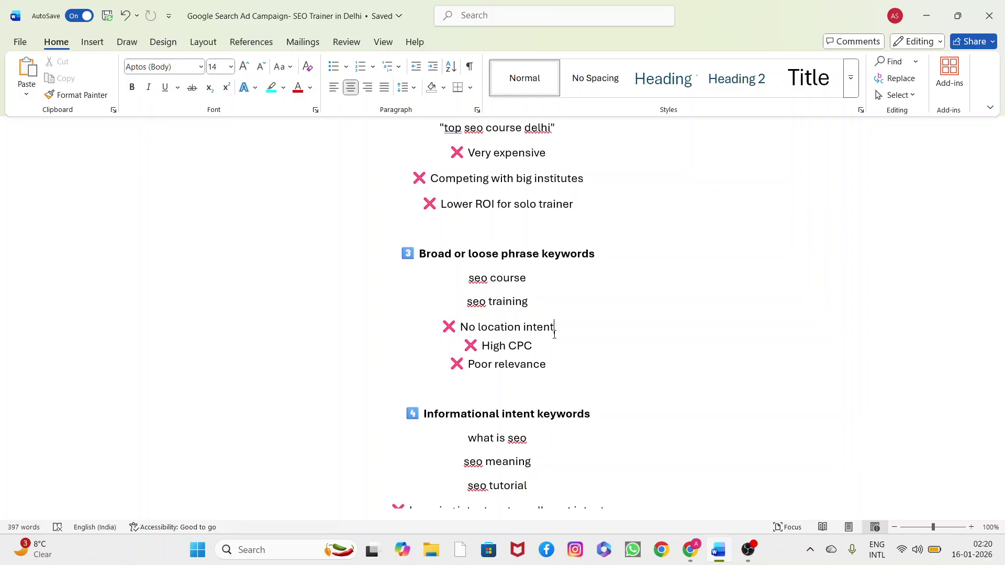
# Review the informational intent keywords in the checklist and select "seo tutorial".
pyautogui.scroll(-2, 544, 334)
pyautogui.scroll(-1, 612, 316)
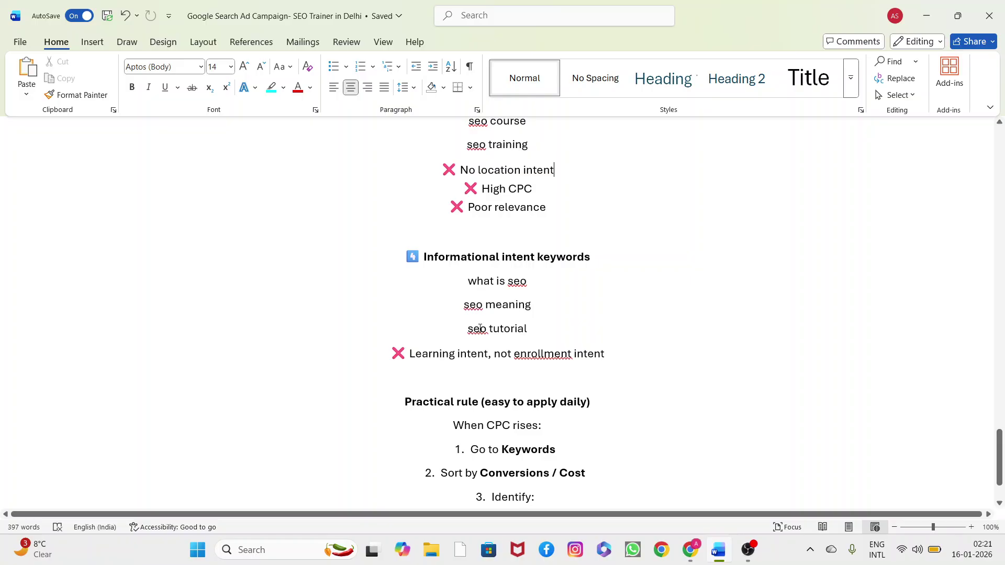
pyautogui.moveTo(472, 282); pyautogui.dragTo(545, 333)
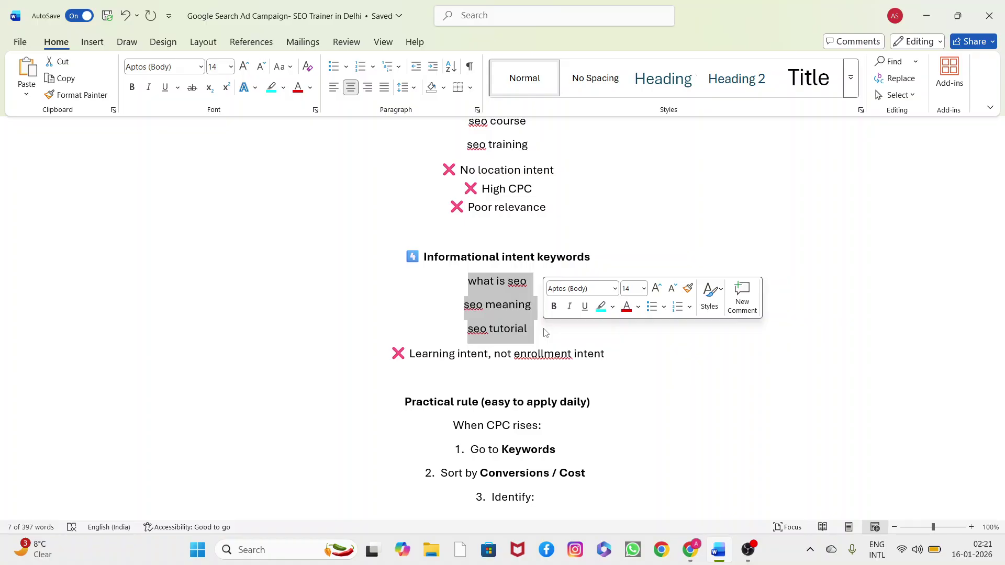
pyautogui.click(467, 329)
pyautogui.moveTo(468, 329); pyautogui.dragTo(536, 327)
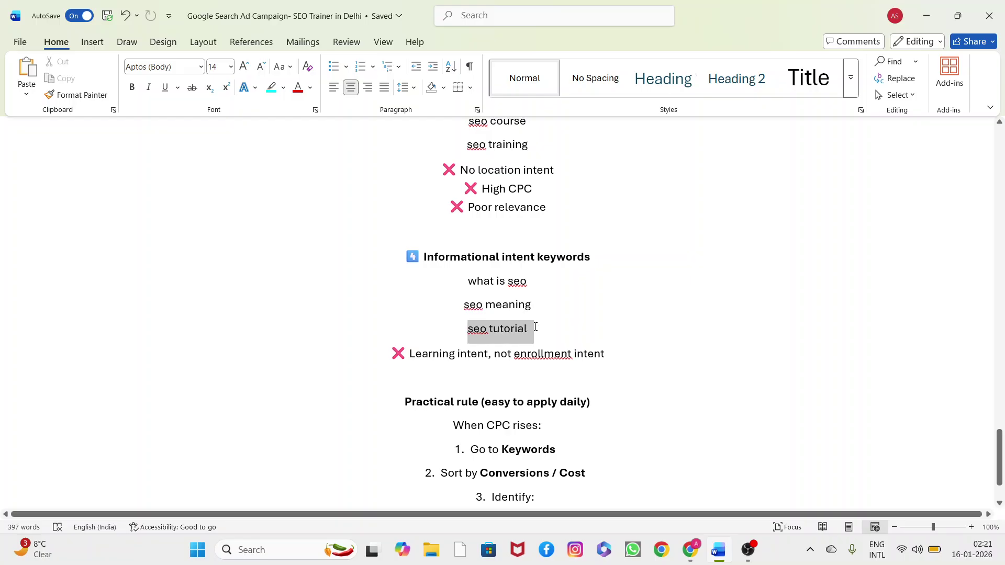
# Switch to Google Ads, add "seo tutorial" to the Keyword Planner search, get the results and examine its volume, competition and bids.
pyautogui.click(686, 560)
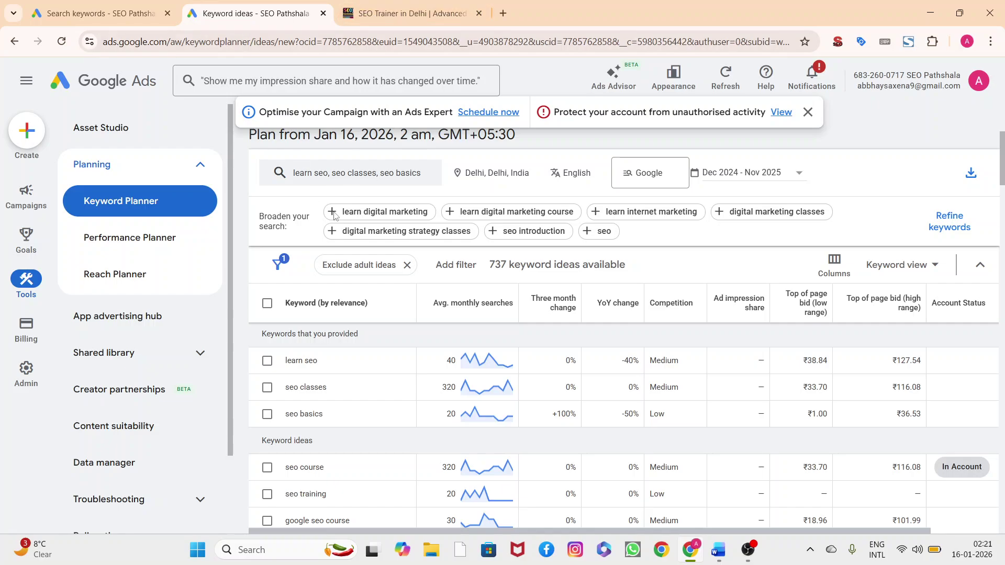
pyautogui.click(100, 13)
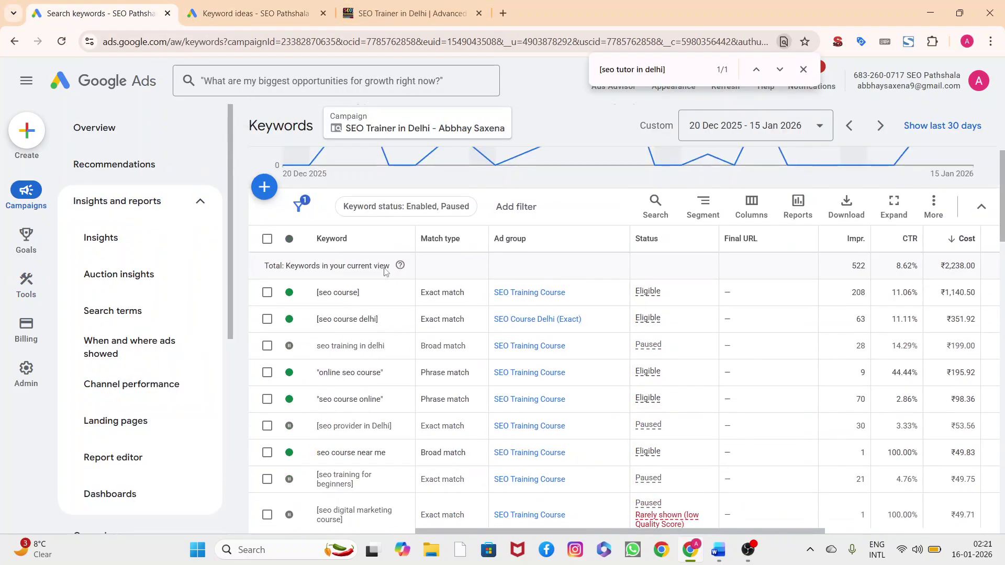
pyautogui.click(251, 13)
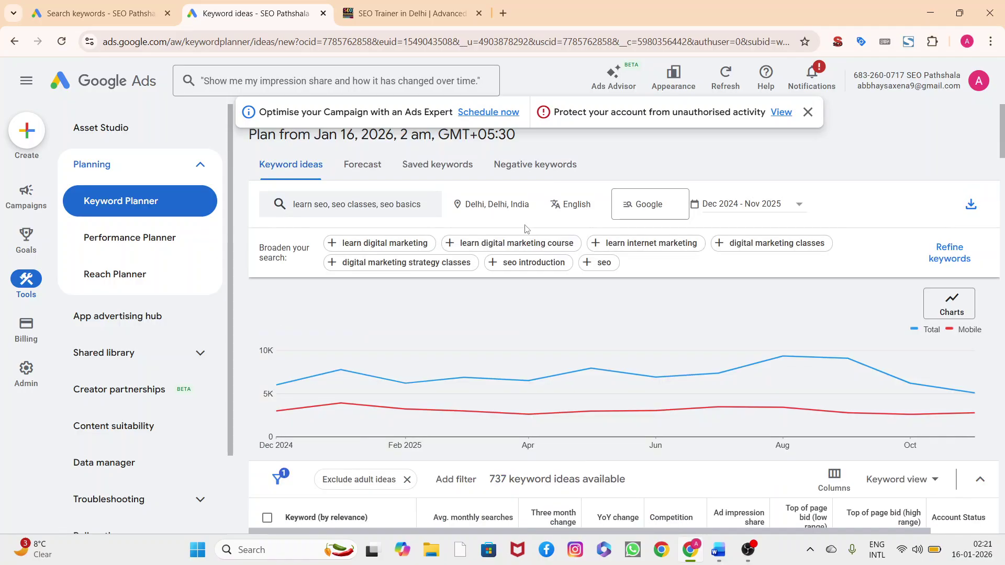
pyautogui.click(392, 209)
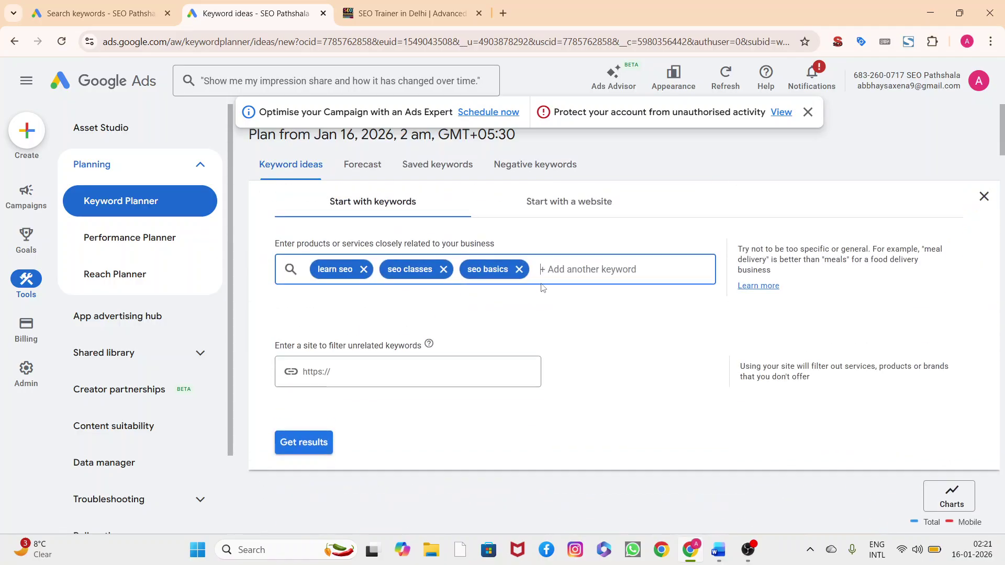
pyautogui.write('seo tutorial')
pyautogui.click(296, 449)
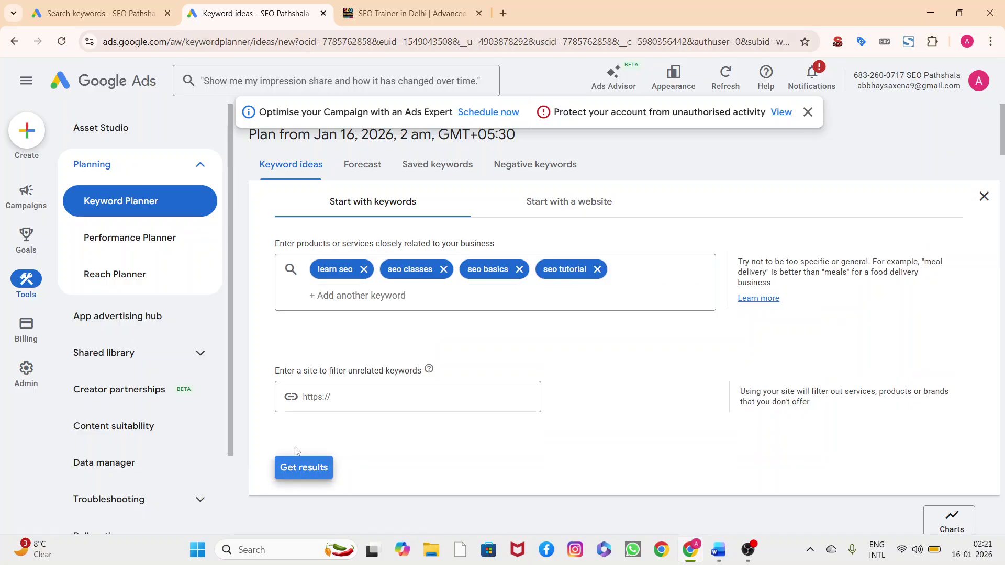
pyautogui.click(325, 474)
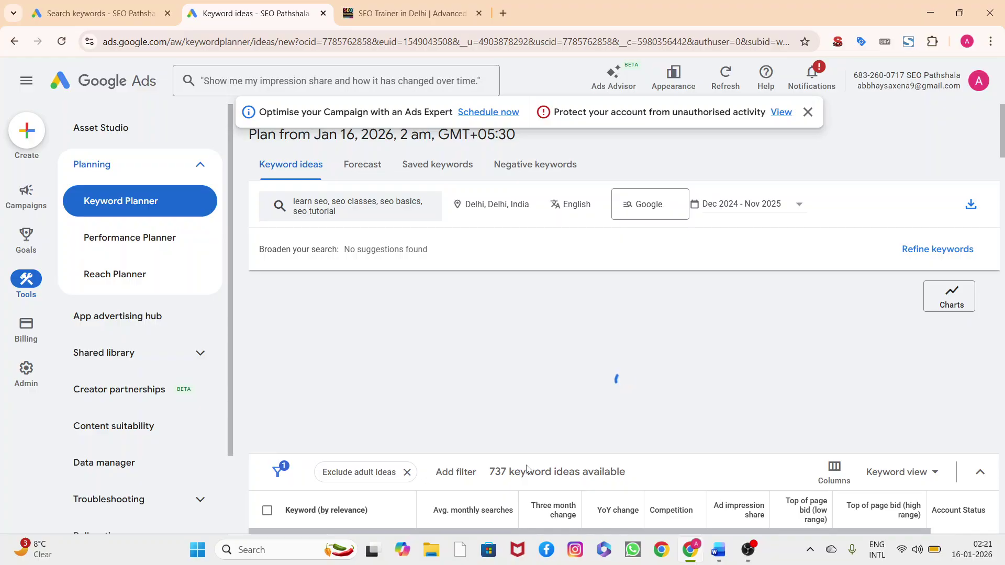
pyautogui.scroll(-2, 527, 469)
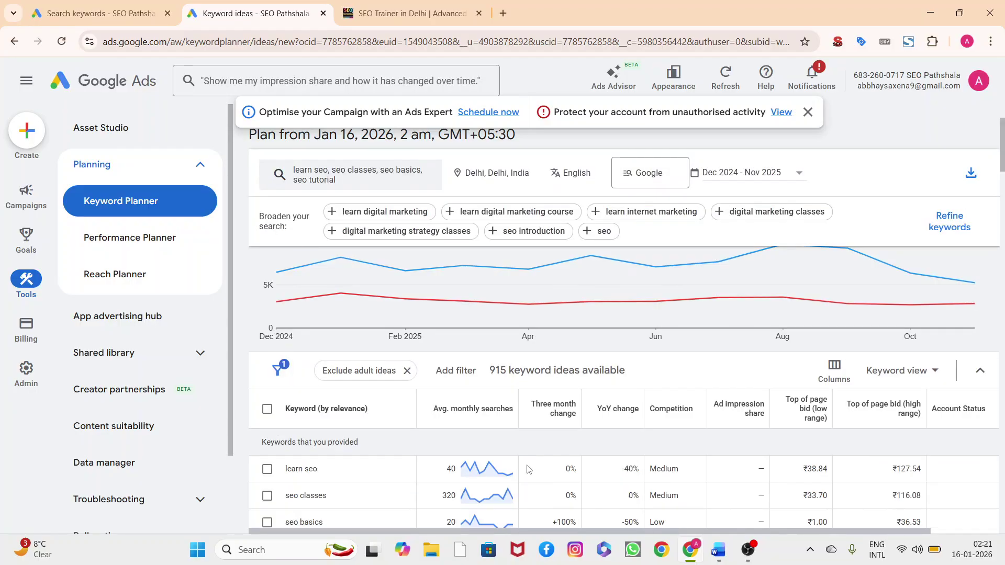
pyautogui.scroll(-2, 528, 468)
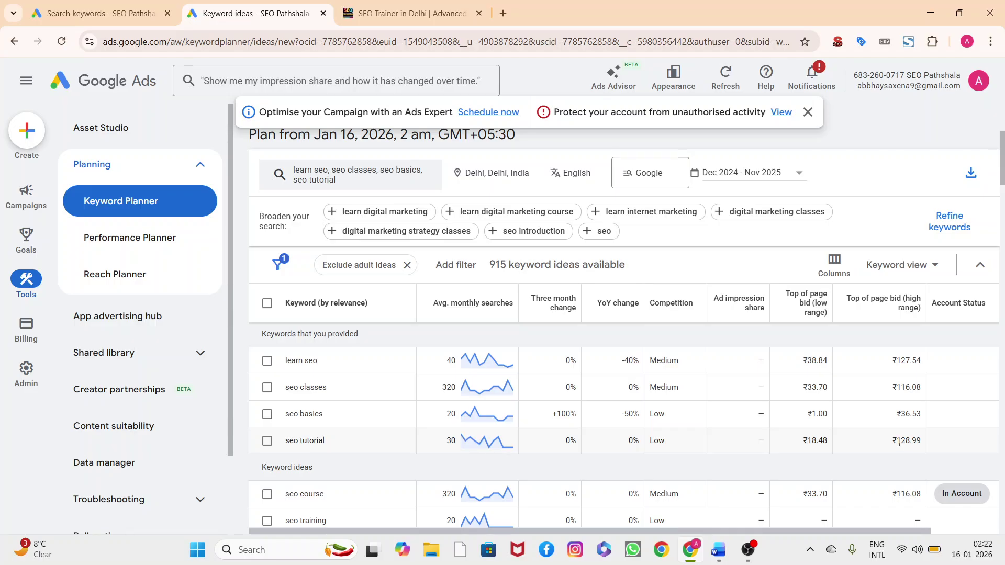
# Return to the campaign's Search keywords report and examine the impressions, CTR and cost of its keywords.
pyautogui.click(100, 13)
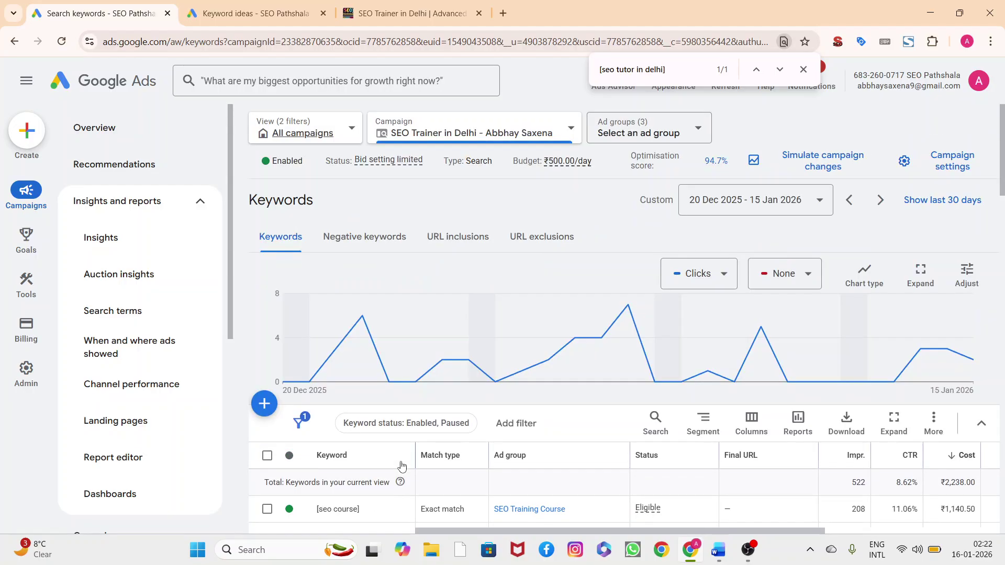
pyautogui.scroll(-4, 402, 466)
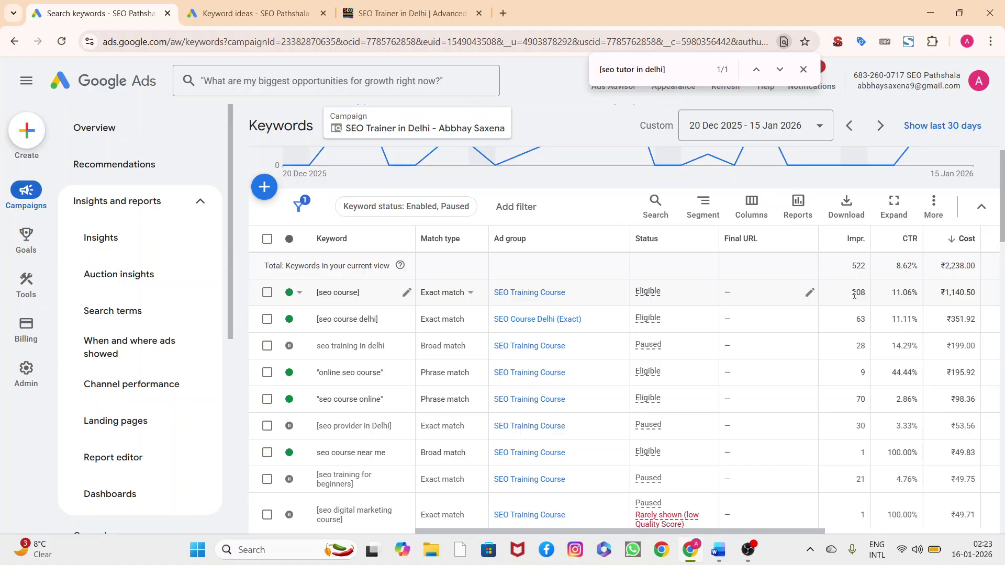
# Copy "seo classes" from the Keyword Planner results, find it in the campaign's Search keywords report and compare both entries.
pyautogui.click(267, 13)
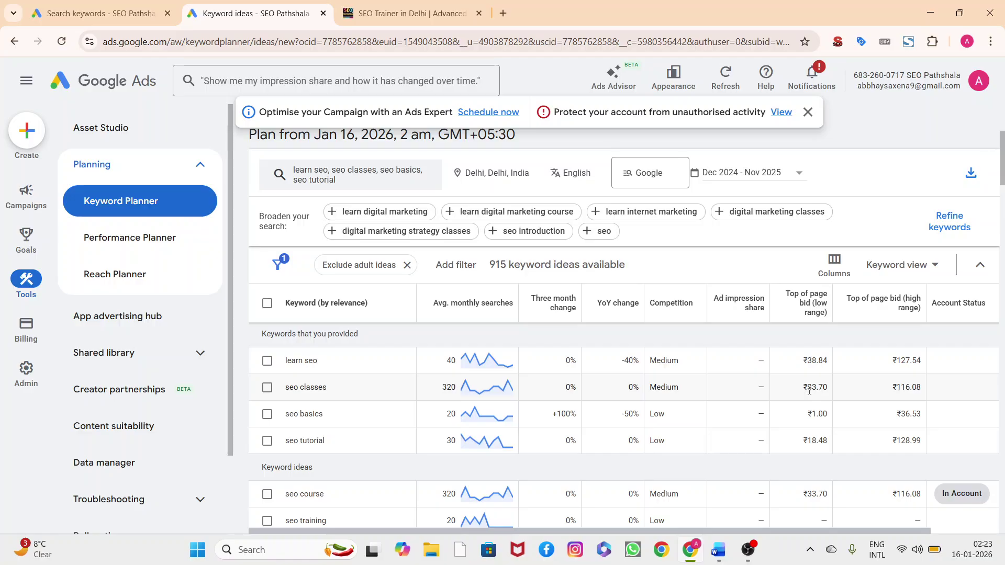
pyautogui.moveTo(285, 388); pyautogui.dragTo(329, 394)
pyautogui.hotkey('ctrl', 'c')
pyautogui.click(100, 13)
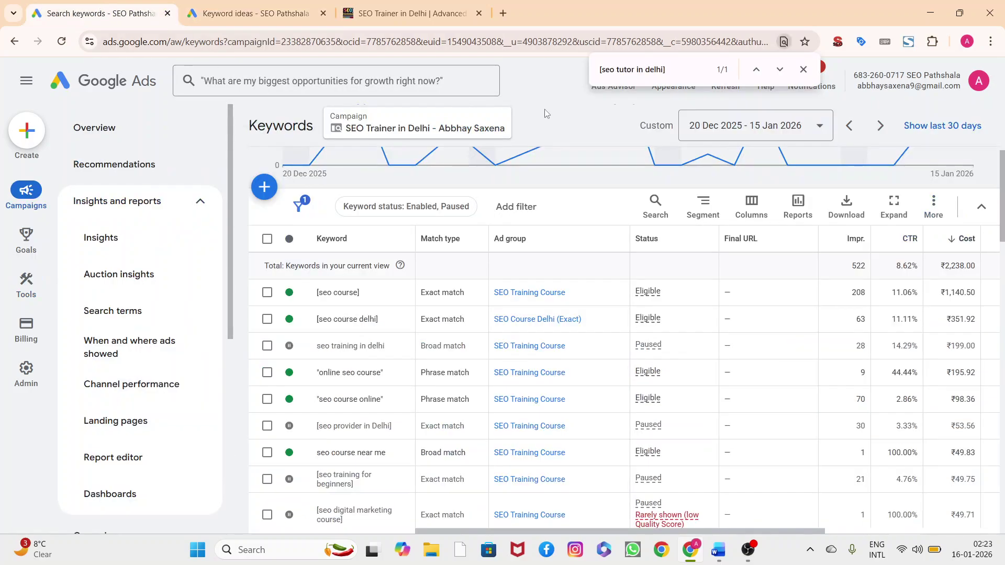
pyautogui.tripleClick(672, 71)
pyautogui.hotkey('ctrl', 'v')
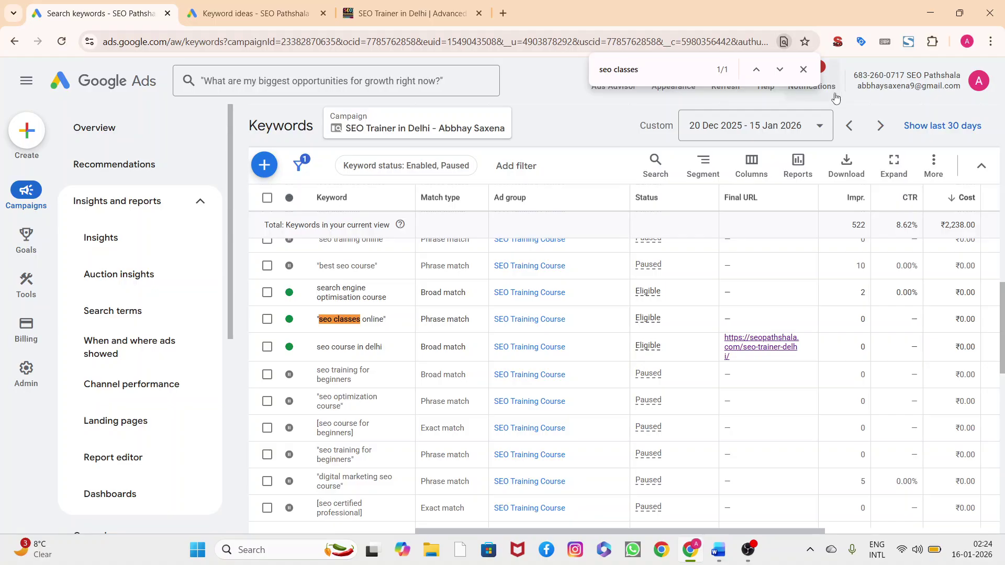
pyautogui.hotkey('ctrl', 'Tab')
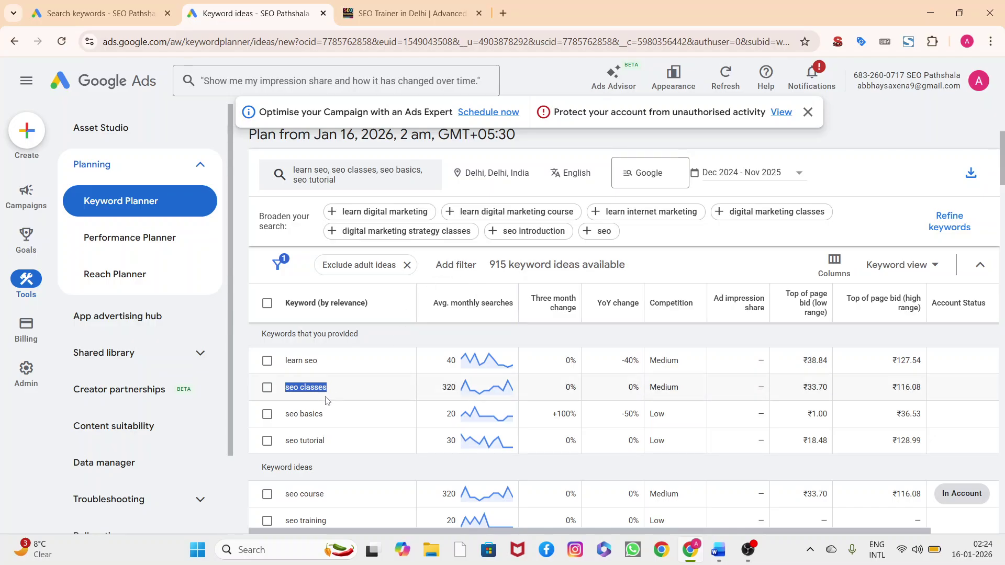
pyautogui.hotkey('ctrl', 'Tab')
pyautogui.hotkey('ctrl', 'Tab')
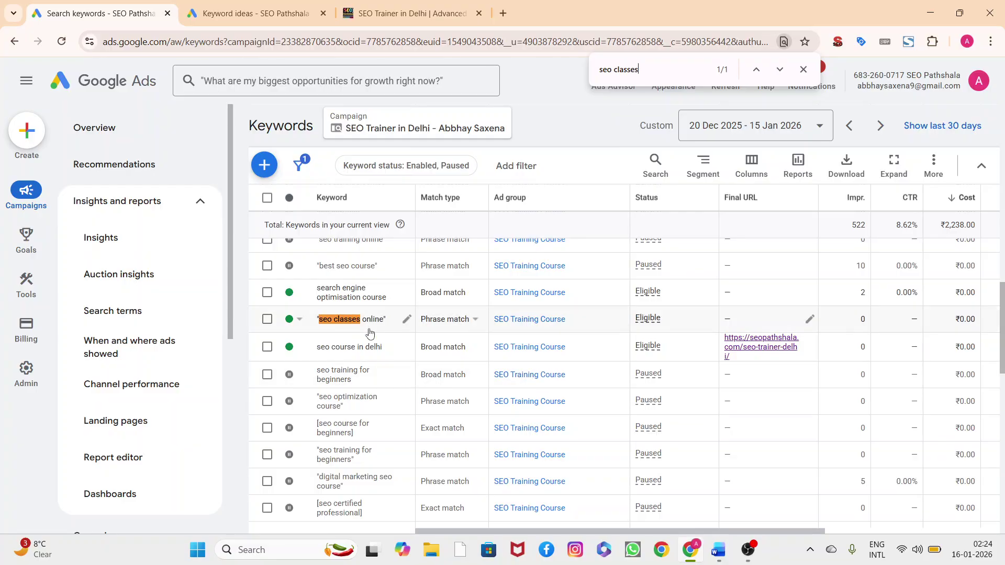
# Reopen the Keyword Planner search terms and remove "learn seo", "seo classes", "seo basics" and "seo tutorial".
pyautogui.click(263, 23)
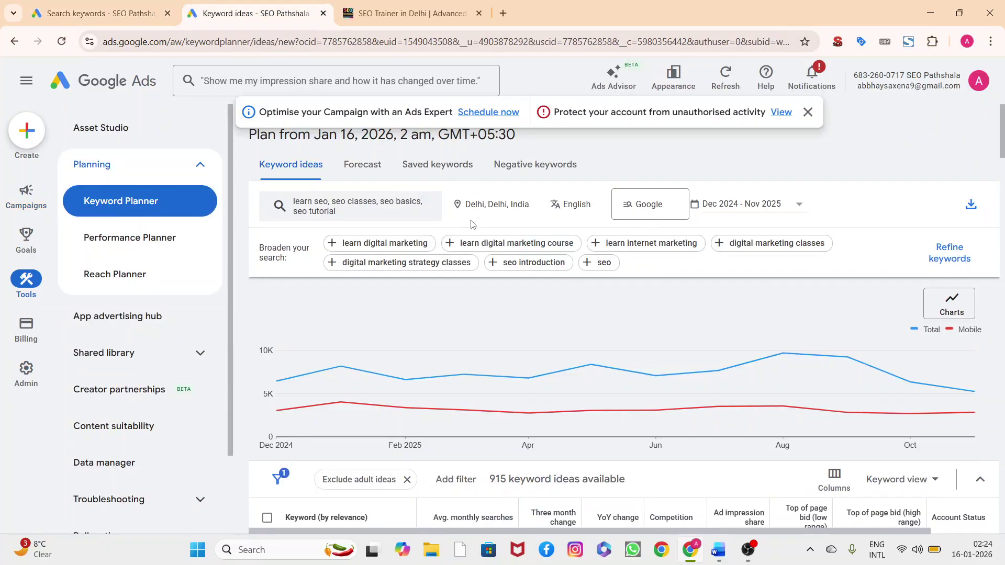
pyautogui.click(398, 212)
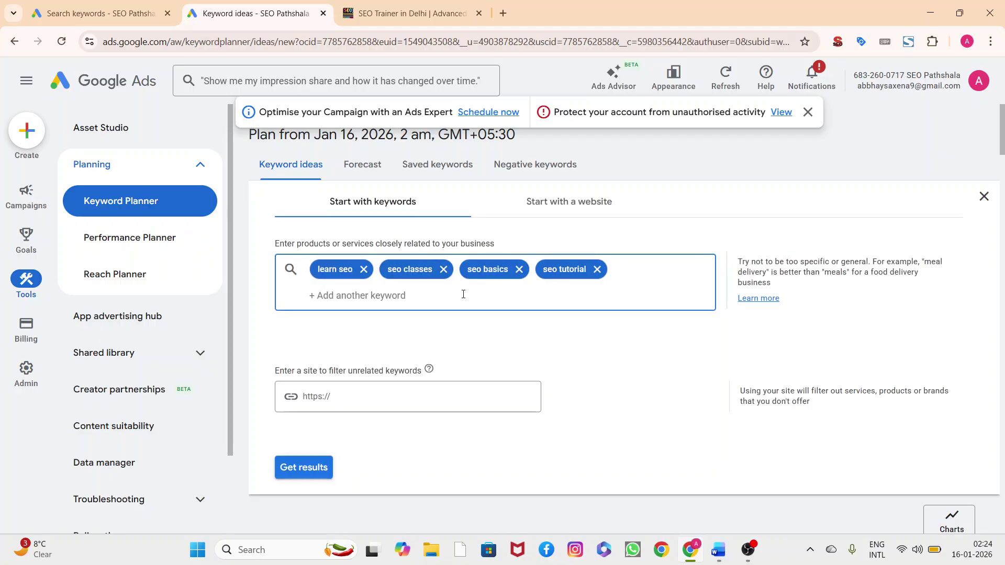
pyautogui.click(365, 271)
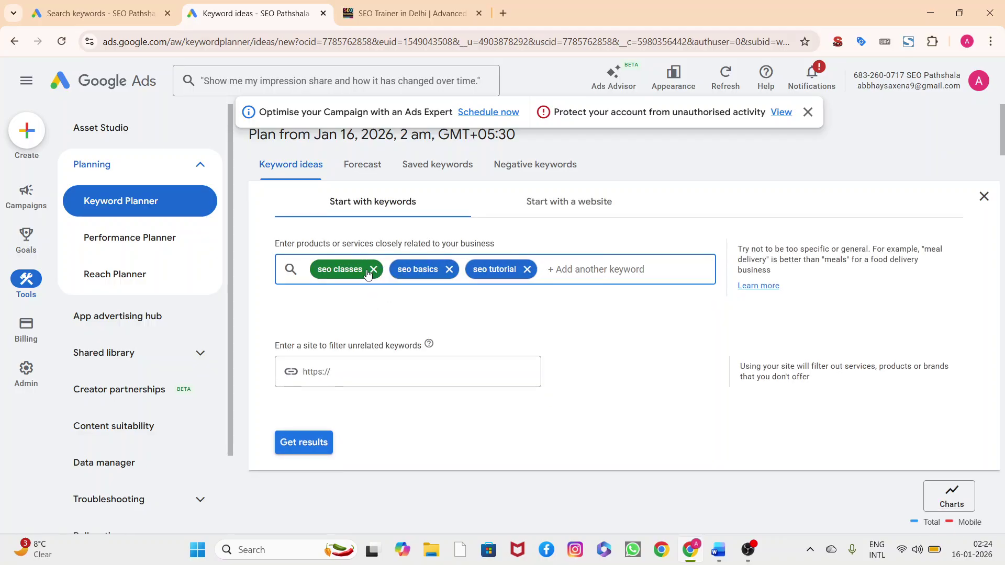
pyautogui.click(370, 271)
pyautogui.click(372, 271)
pyautogui.click(371, 272)
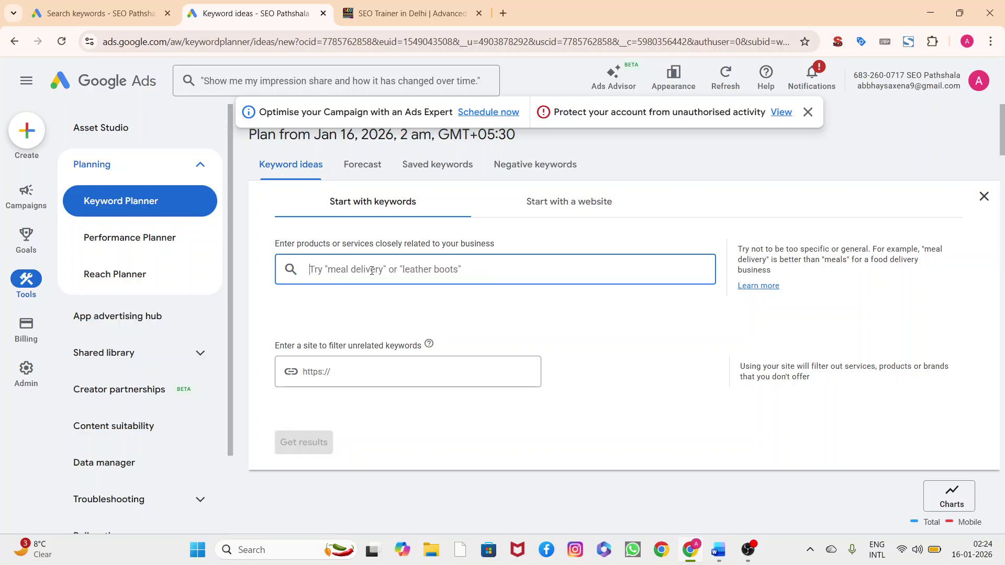
# Enter "seo classes online", "seo classes in delhi" and "seo classes online in delhi" as the Keyword Planner search terms.
pyautogui.write('seo c')
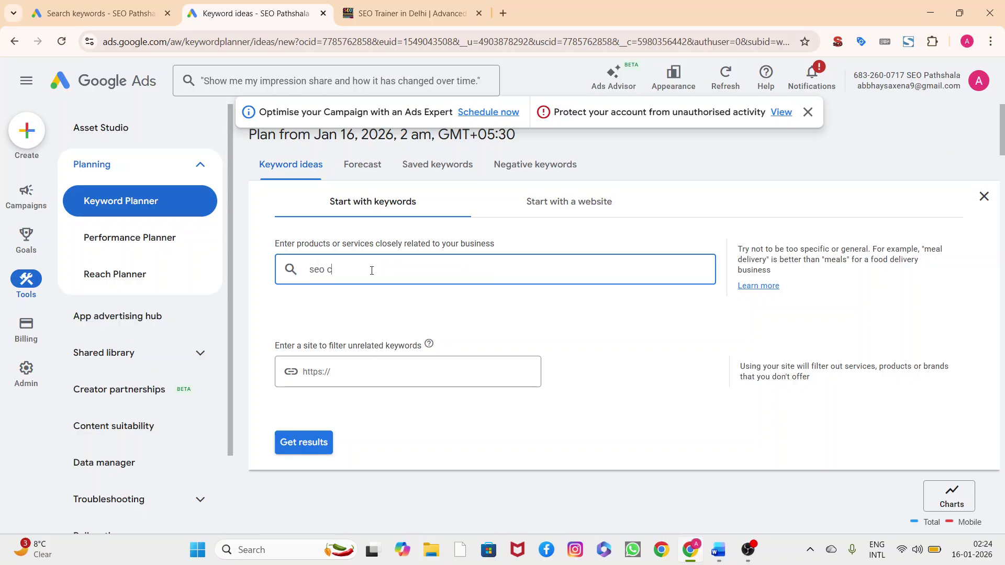
pyautogui.write('lasses onlin')
pyautogui.write('e')
pyautogui.press('Return')
pyautogui.write('seo clas')
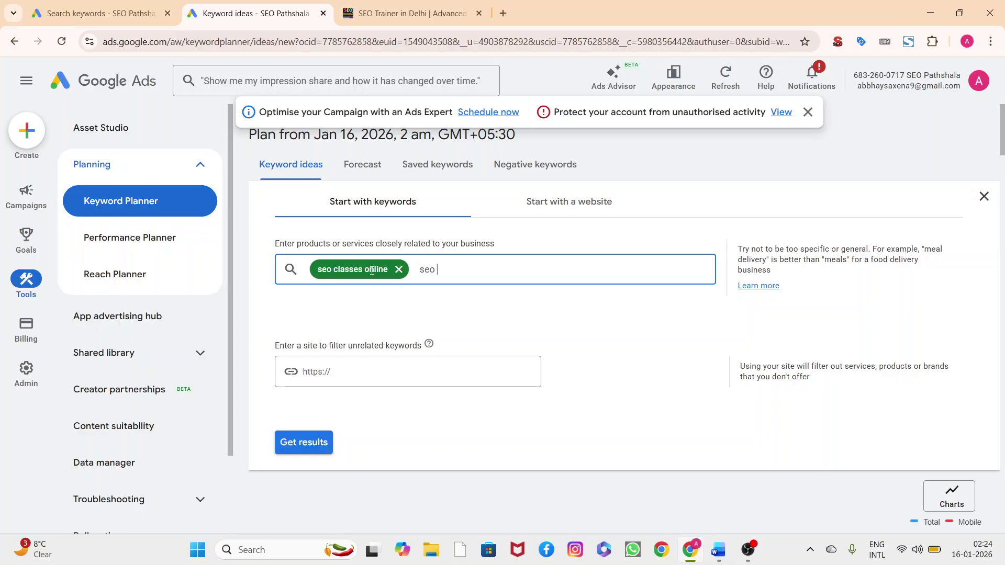
pyautogui.write('ses in delhi')
pyautogui.press('Return')
pyautogui.write('seo classes online in delhi')
pyautogui.press('Return')
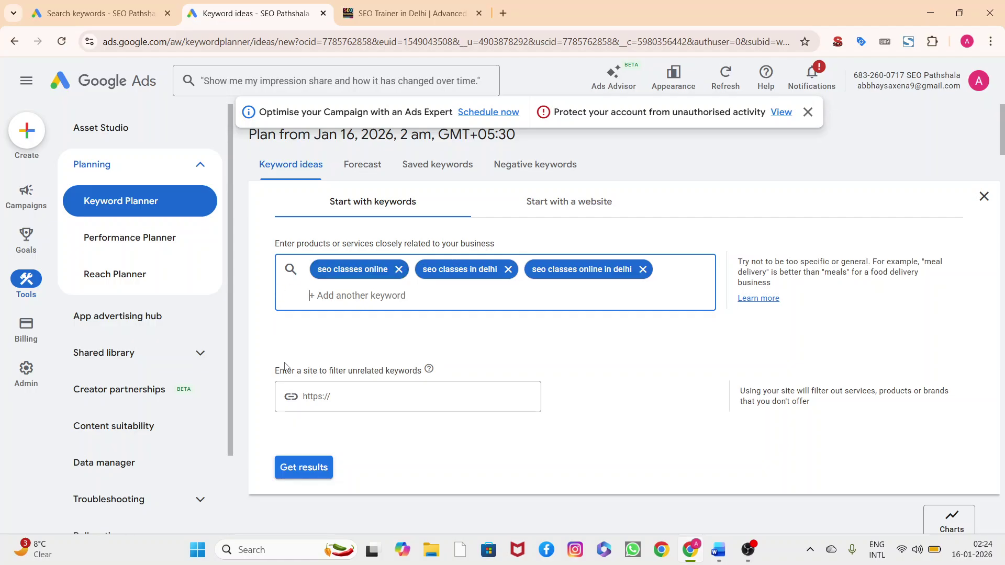
# Get the keyword results, examine their search volume, competition and bids, and compare them with "seo classes online" in the campaign's Keywords report.
pyautogui.click(315, 465)
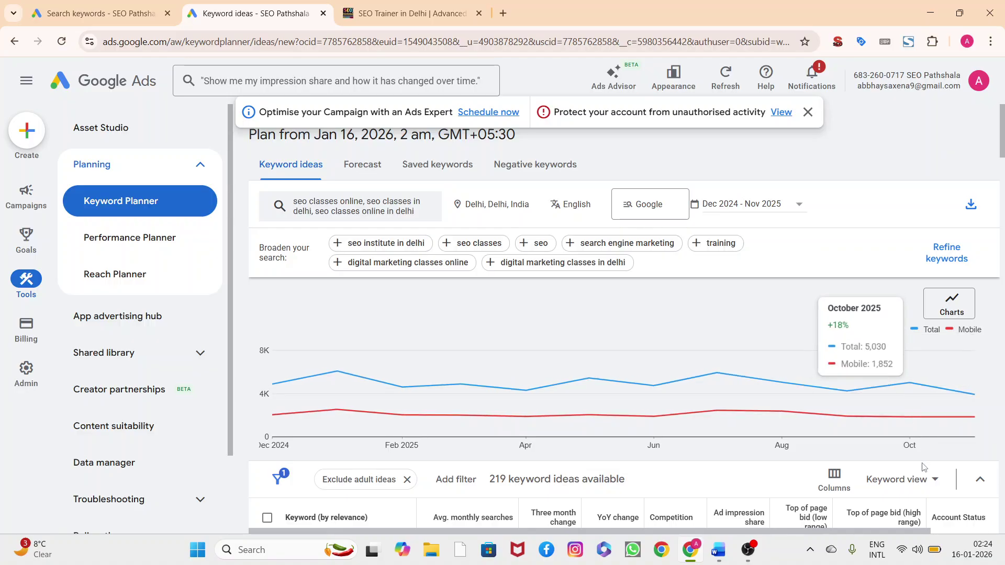
pyautogui.scroll(-4, 925, 467)
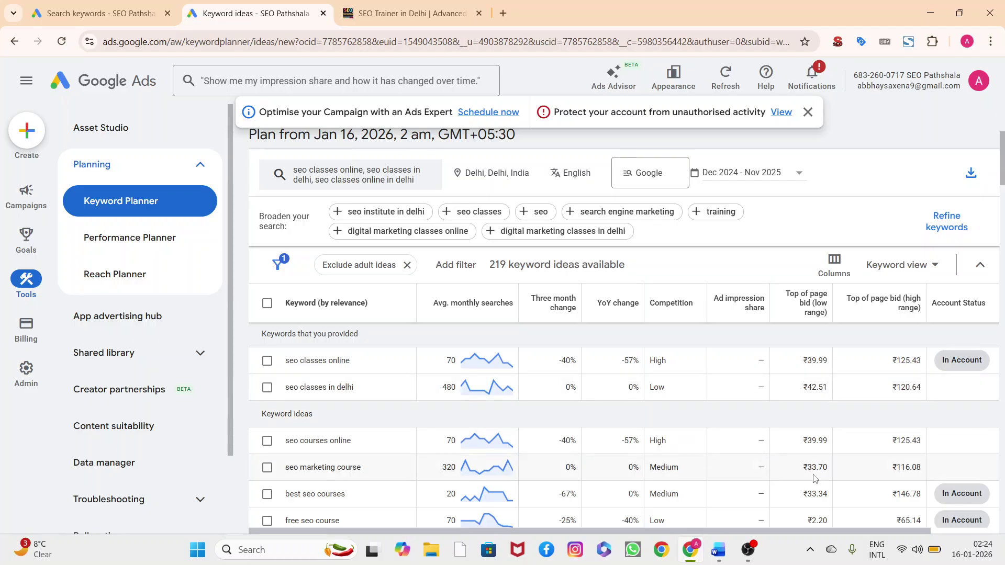
pyautogui.scroll(-2, 817, 513)
pyautogui.scroll(2, 817, 513)
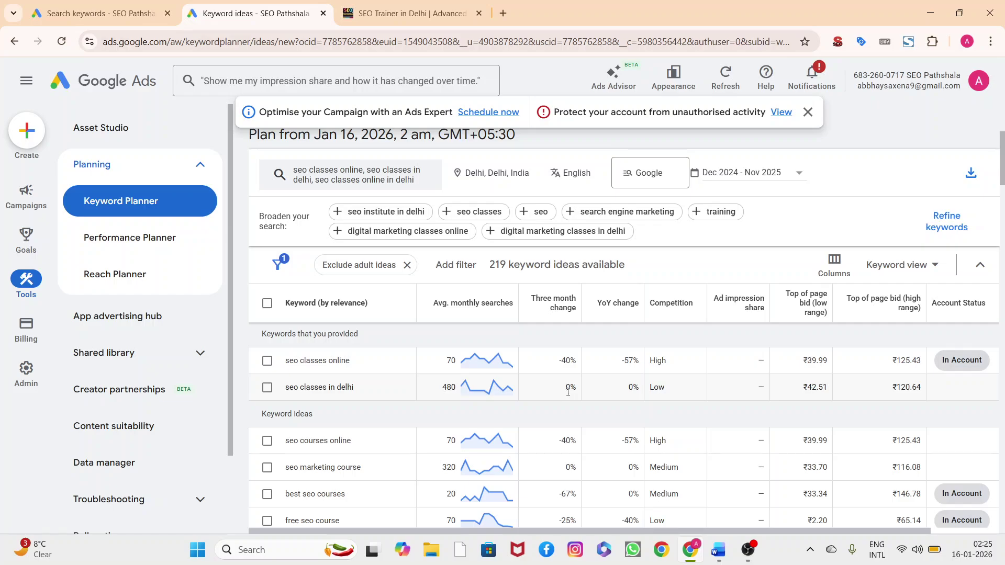
pyautogui.scroll(-2, 568, 393)
pyautogui.scroll(2, 568, 393)
pyautogui.click(80, 11)
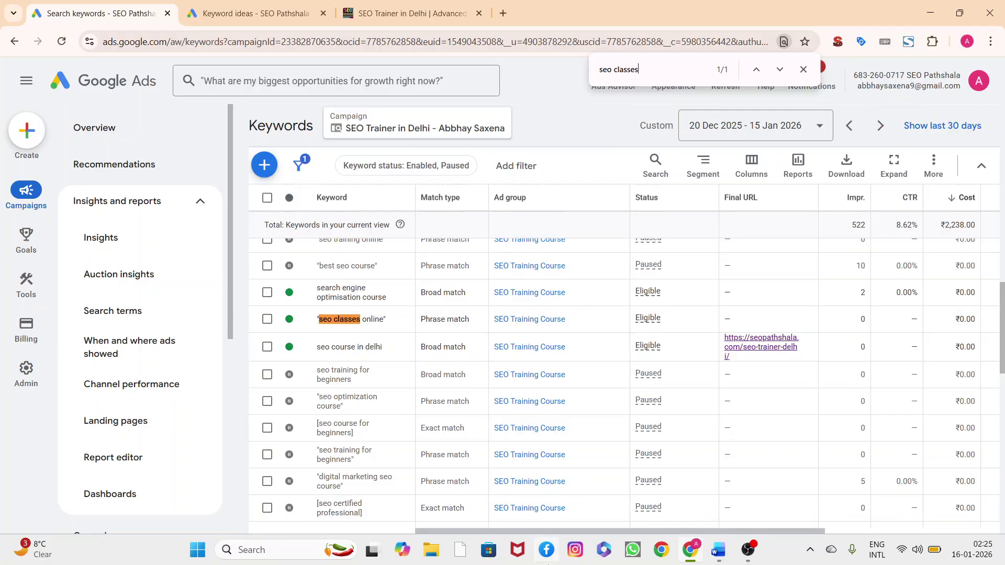
pyautogui.moveTo(429, 528)
pyautogui.mouseDown()
pyautogui.moveTo(595, 529)
pyautogui.moveTo(414, 540)
pyautogui.mouseUp()
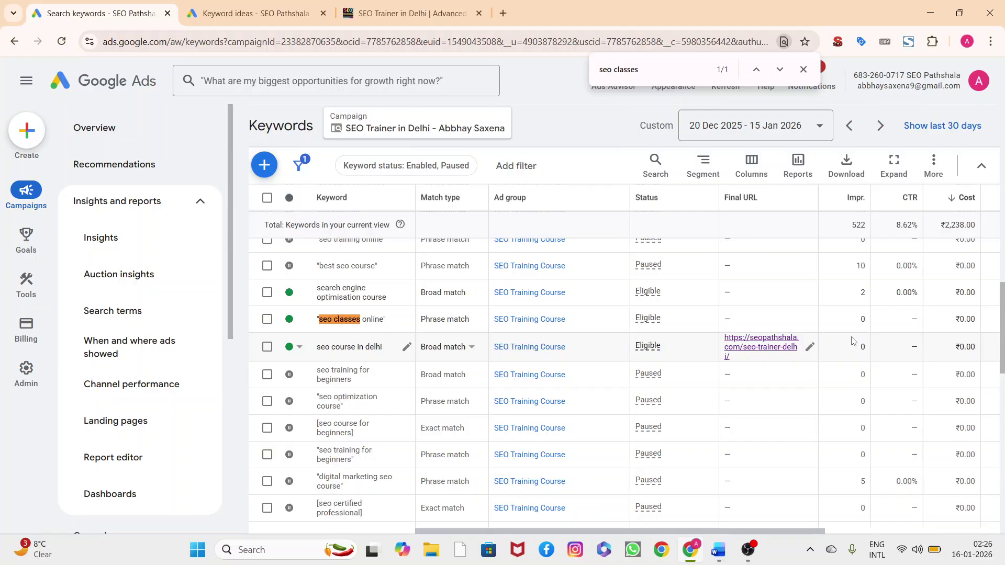
# Switch to the Word checklist, review the practical rule for rising CPC and return to the start of the document.
pyautogui.click(718, 551)
pyautogui.scroll(-2, 663, 457)
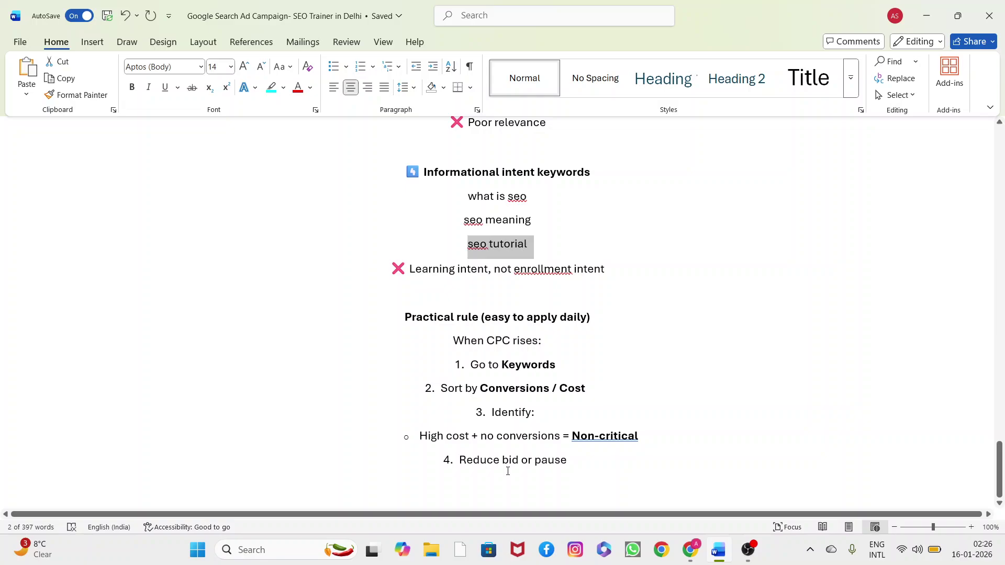
pyautogui.scroll(20, 566, 483)
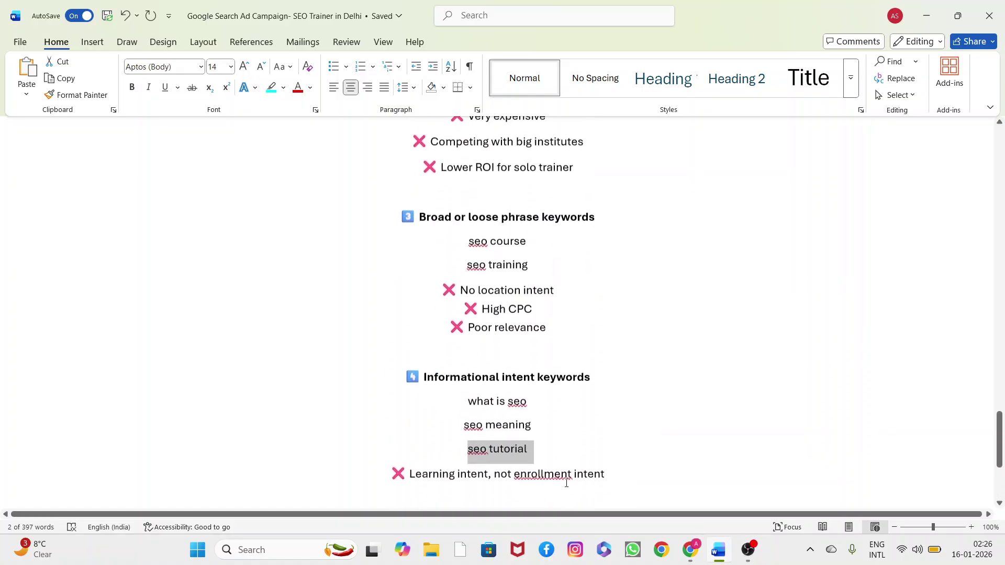
pyautogui.scroll(15, 573, 477)
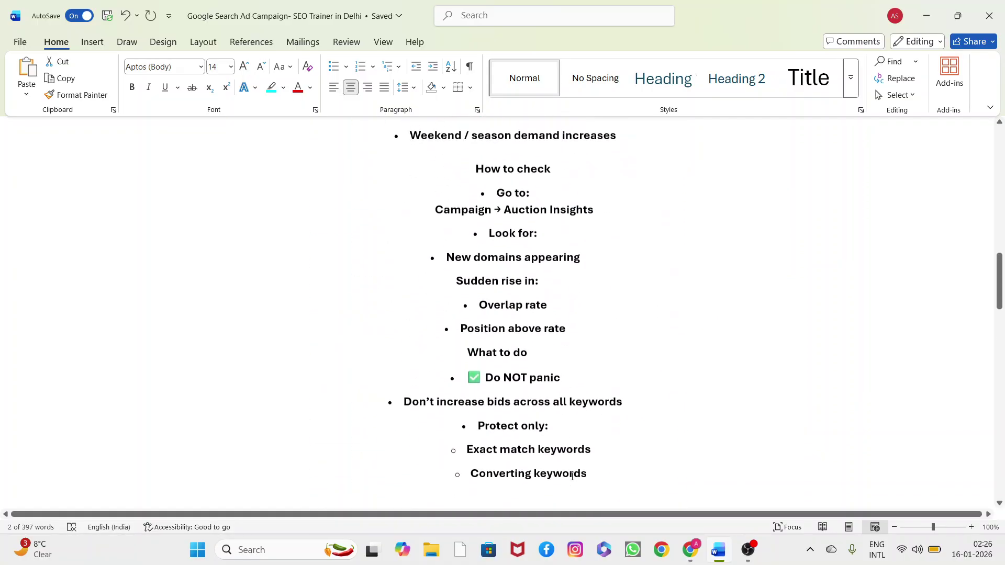
pyautogui.scroll(1, 572, 476)
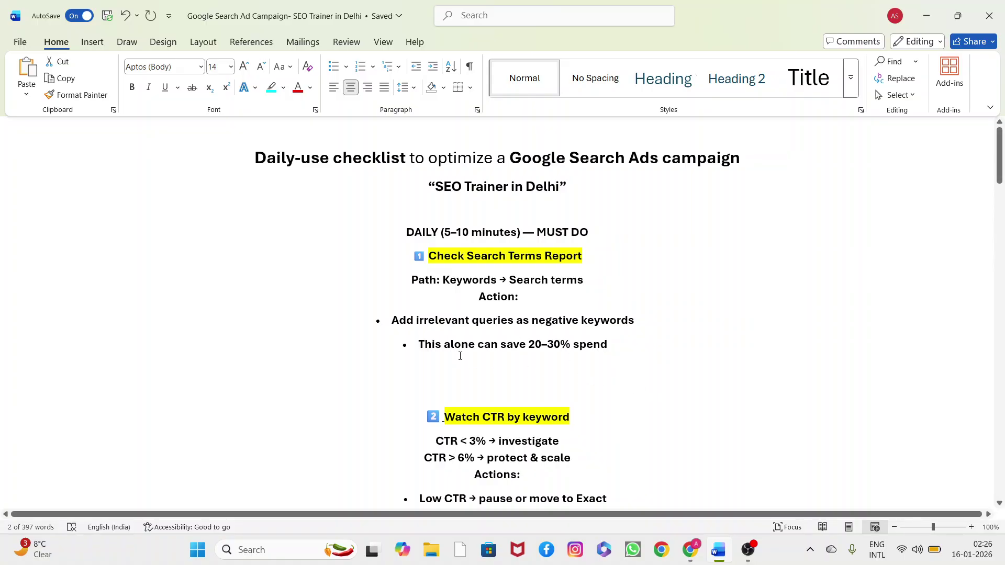
# Review the Search Terms Report item, selecting its line about saving 20–30% spend and the figure "20".
pyautogui.moveTo(418, 346); pyautogui.dragTo(635, 360)
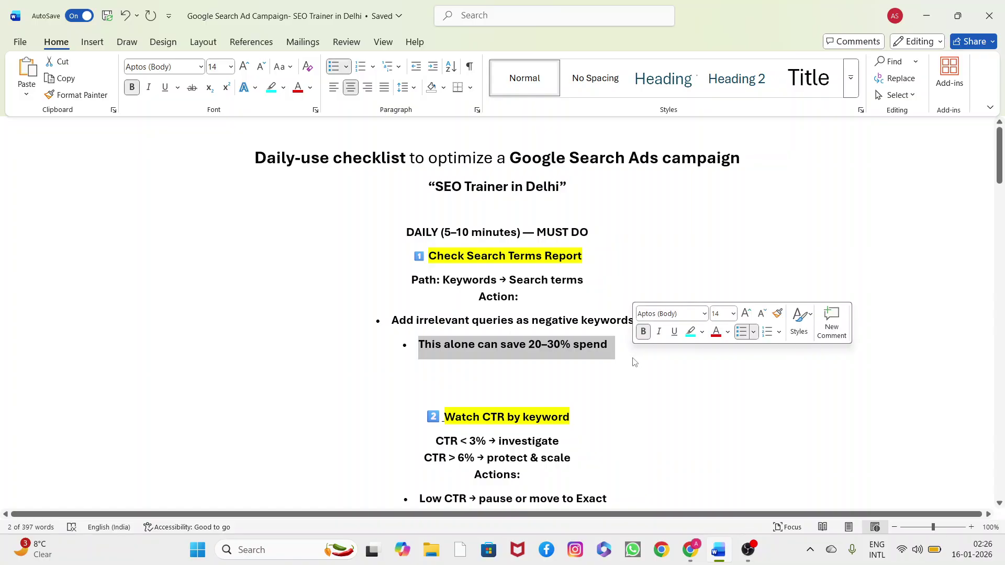
pyautogui.click(602, 348)
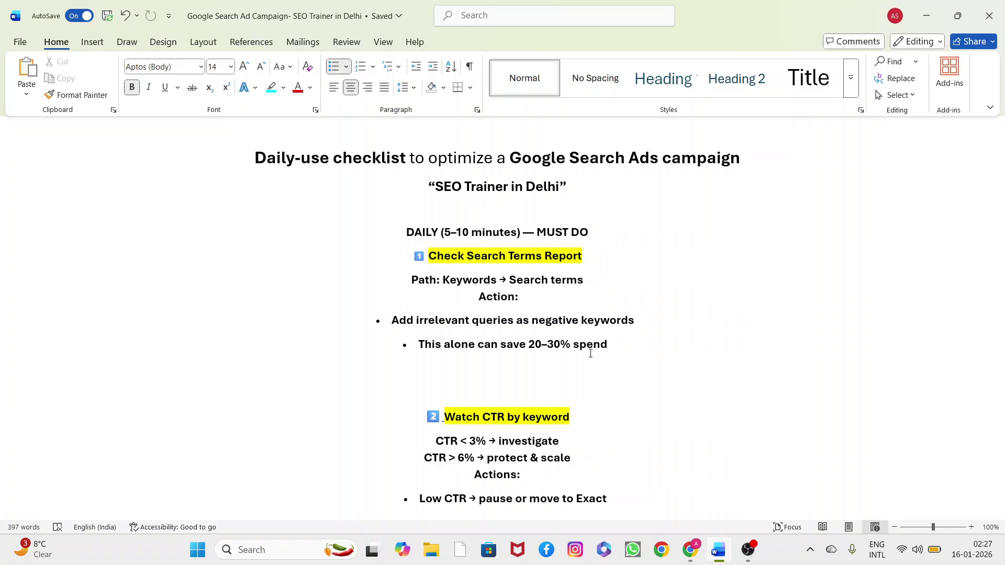
pyautogui.moveTo(529, 346); pyautogui.dragTo(542, 347)
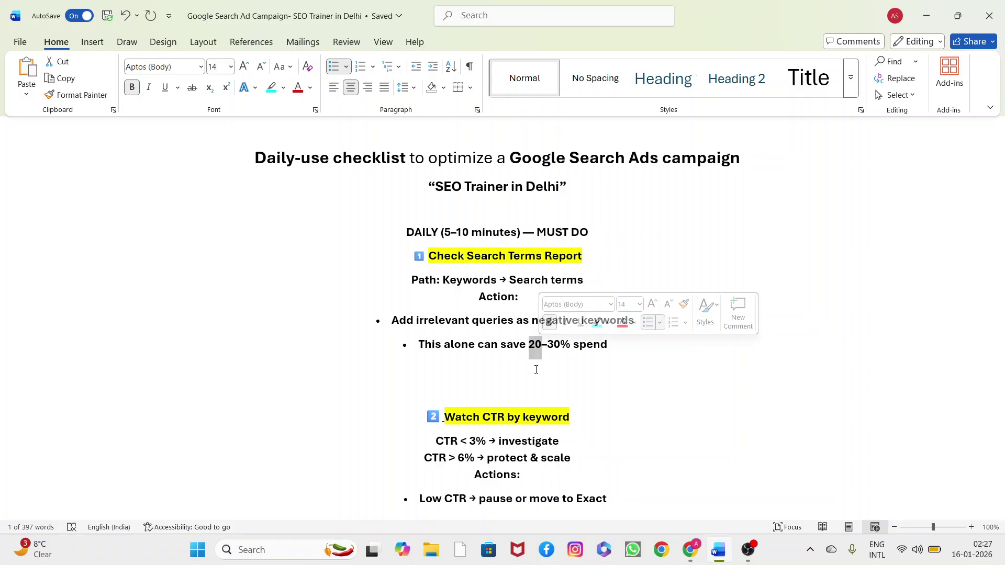
pyautogui.click(537, 369)
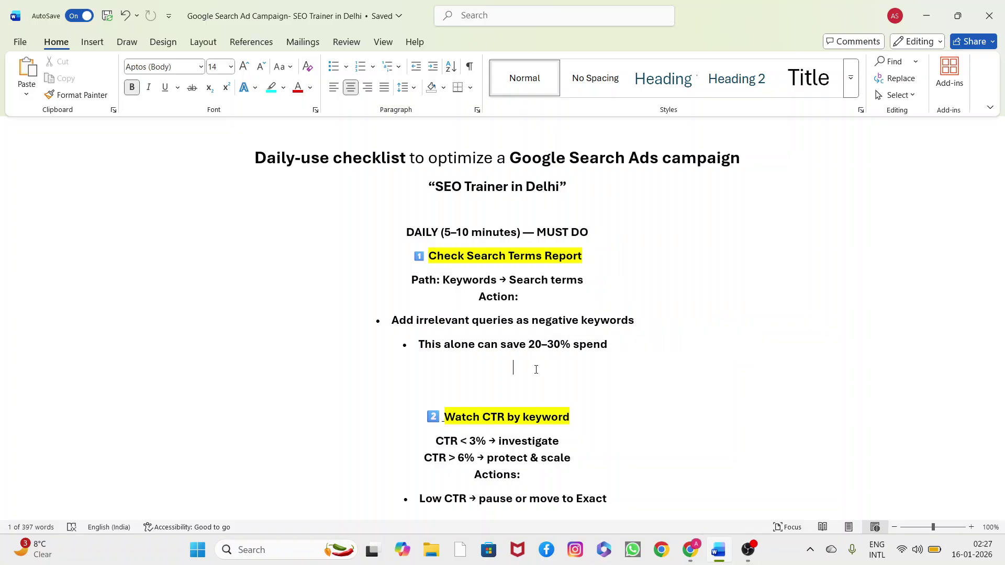
# Review the checklist's keyword CTR thresholds, the cost spike checks and the reasons for a sudden average CPC jump.
pyautogui.scroll(-3, 544, 384)
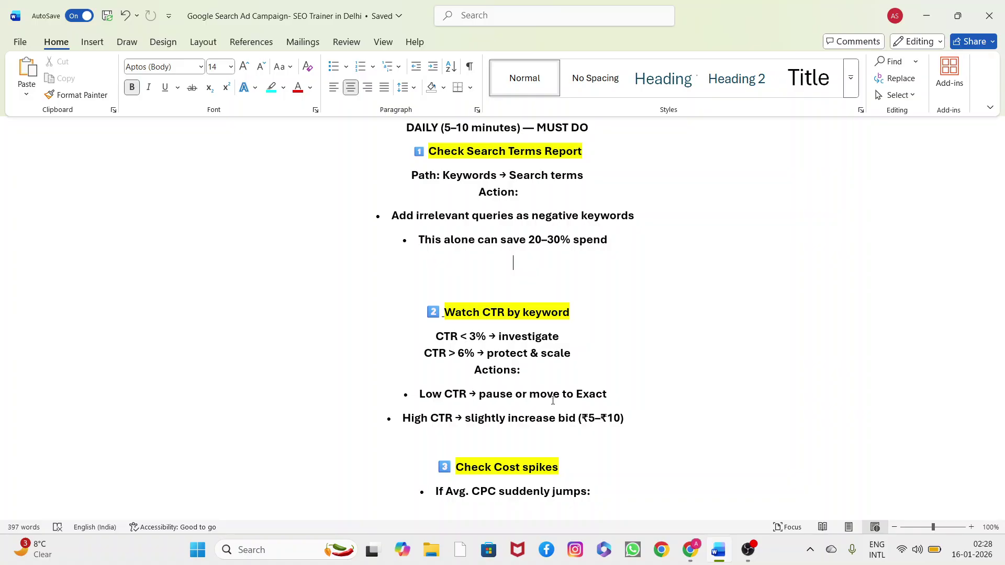
pyautogui.scroll(-3, 465, 368)
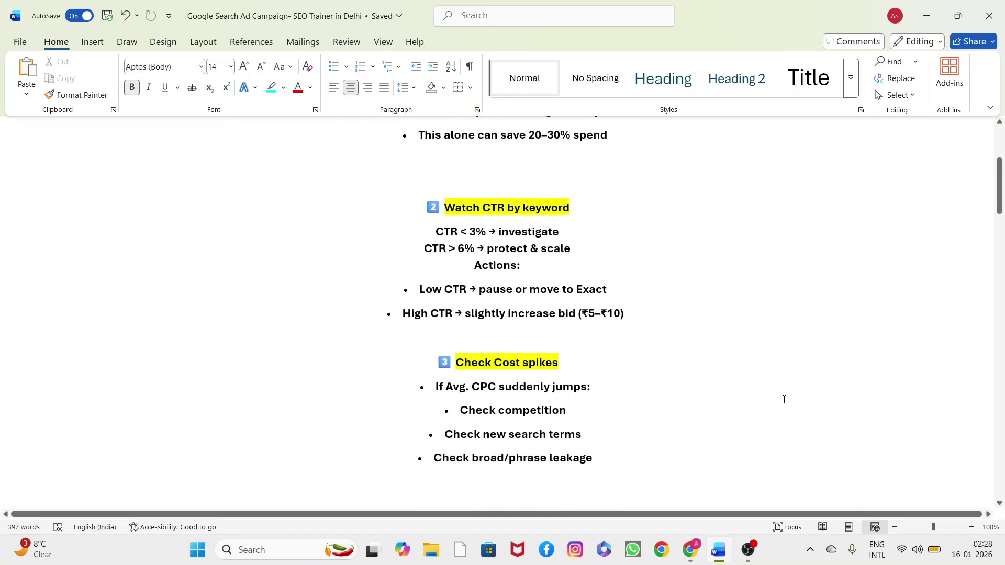
pyautogui.scroll(-6, 780, 396)
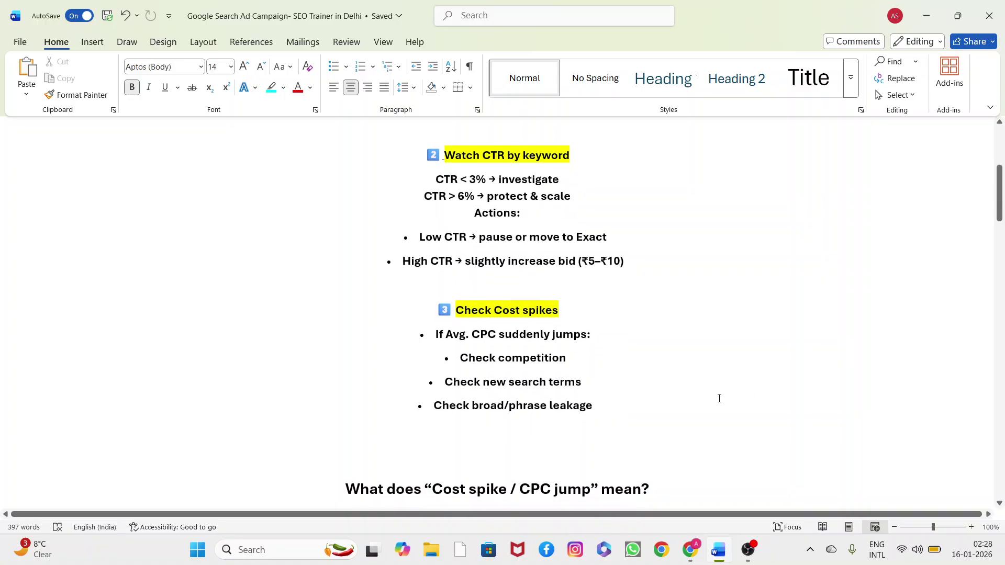
pyautogui.scroll(-3, 719, 399)
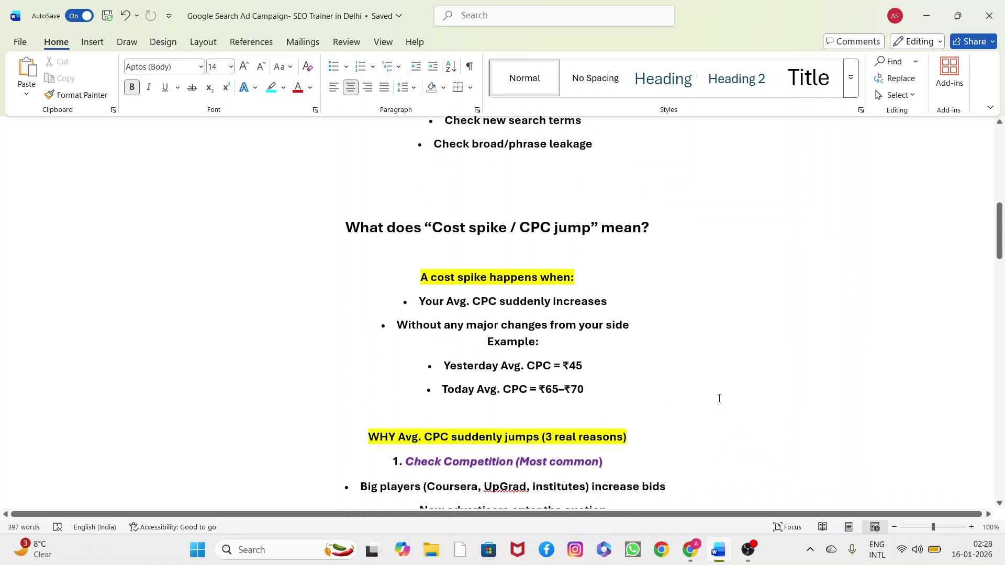
pyautogui.scroll(-5, 719, 398)
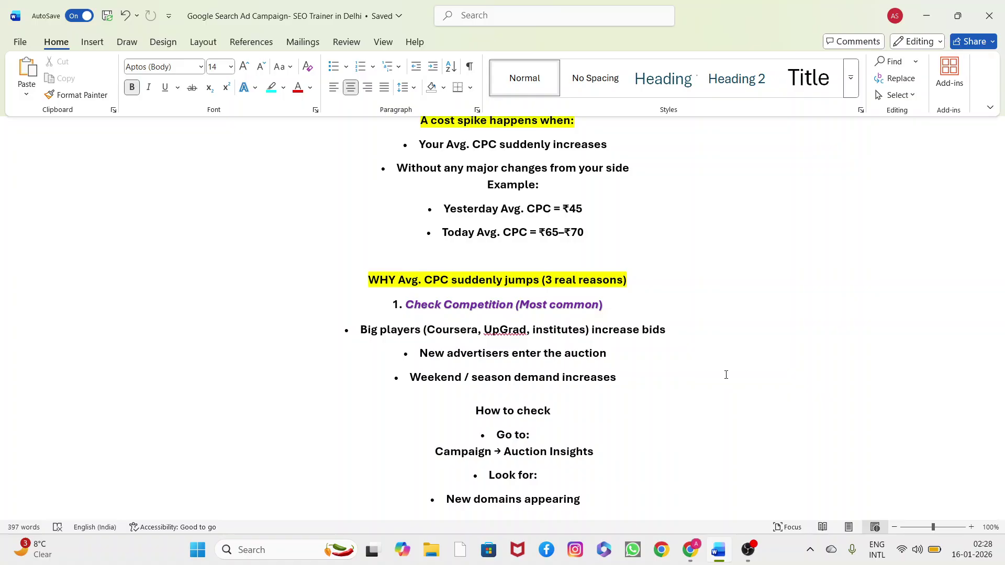
# Review the critical keywords and the four non-critical keyword groups in the checklist, ending back at its title.
pyautogui.scroll(-10, 575, 382)
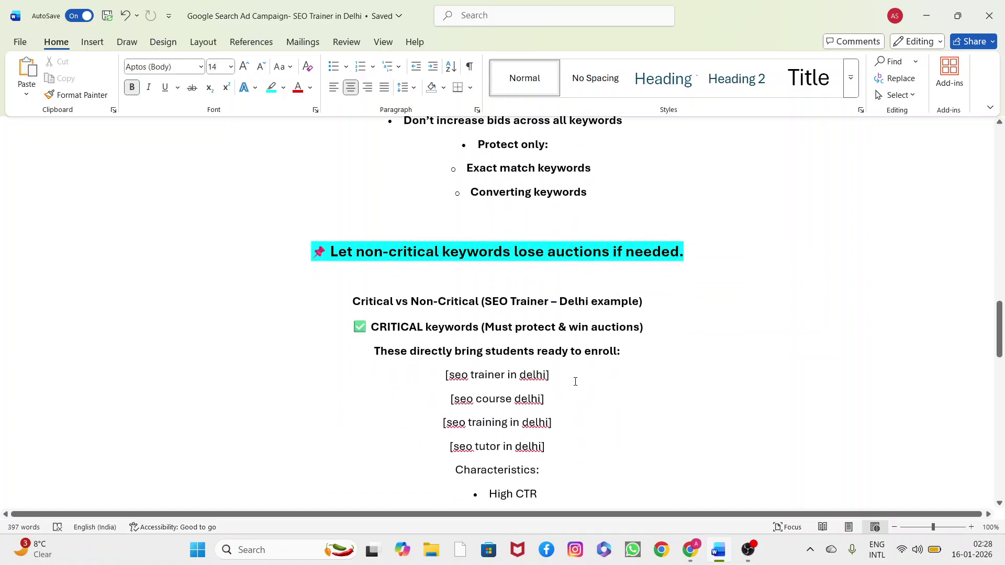
pyautogui.scroll(-6, 531, 295)
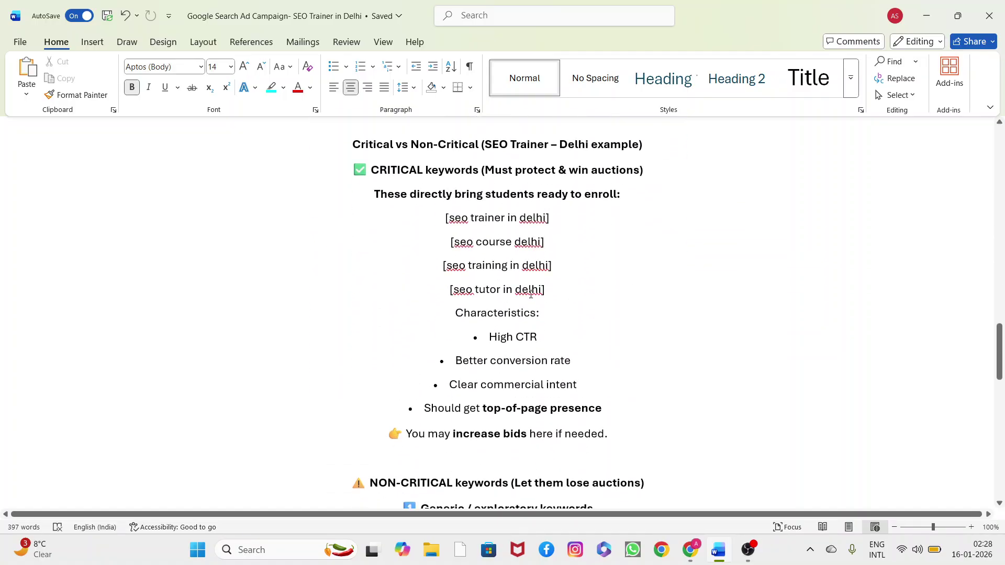
pyautogui.scroll(-1, 531, 295)
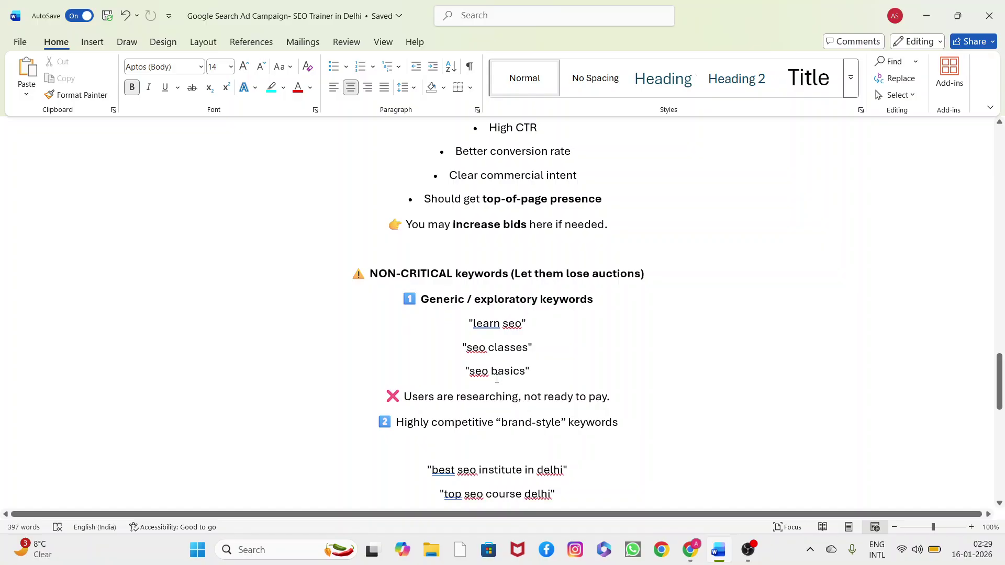
pyautogui.scroll(-3, 495, 367)
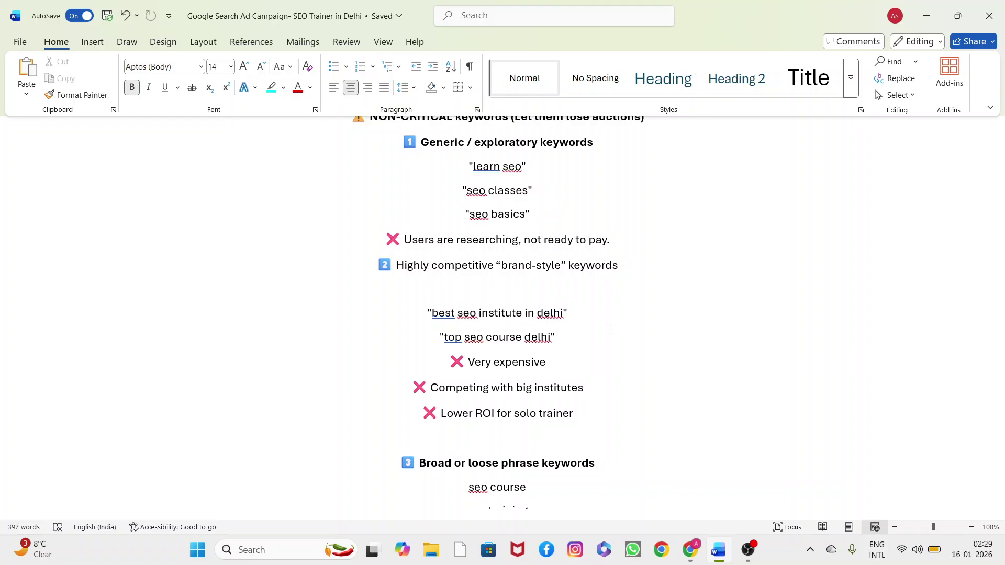
pyautogui.scroll(-3, 610, 330)
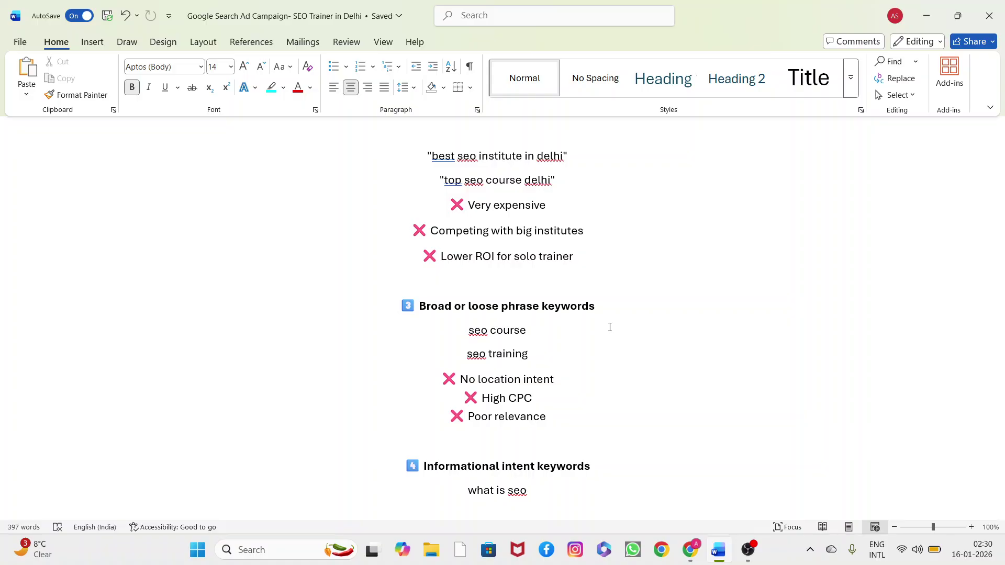
pyautogui.scroll(-5, 610, 328)
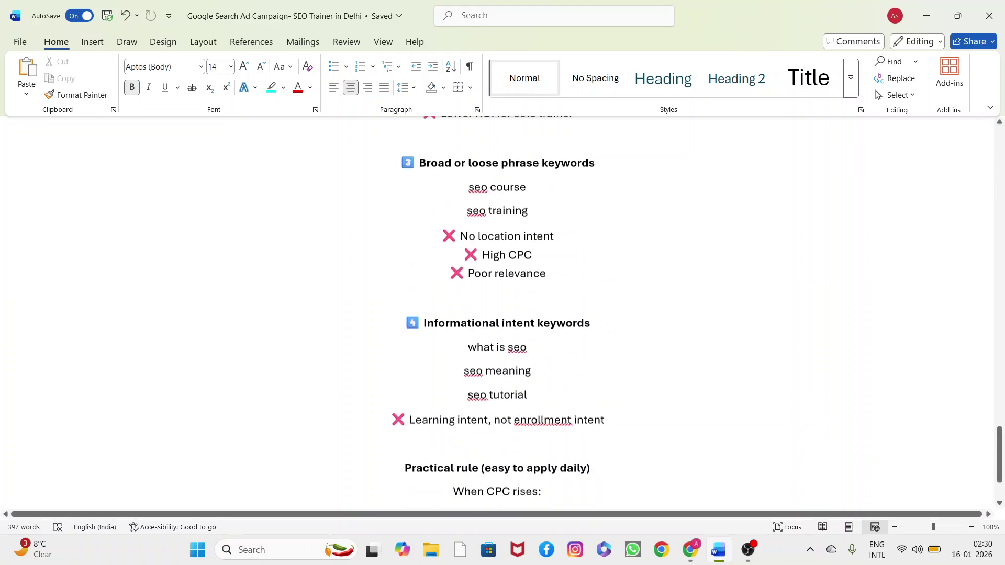
pyautogui.scroll(6, 610, 328)
pyautogui.scroll(15, 611, 340)
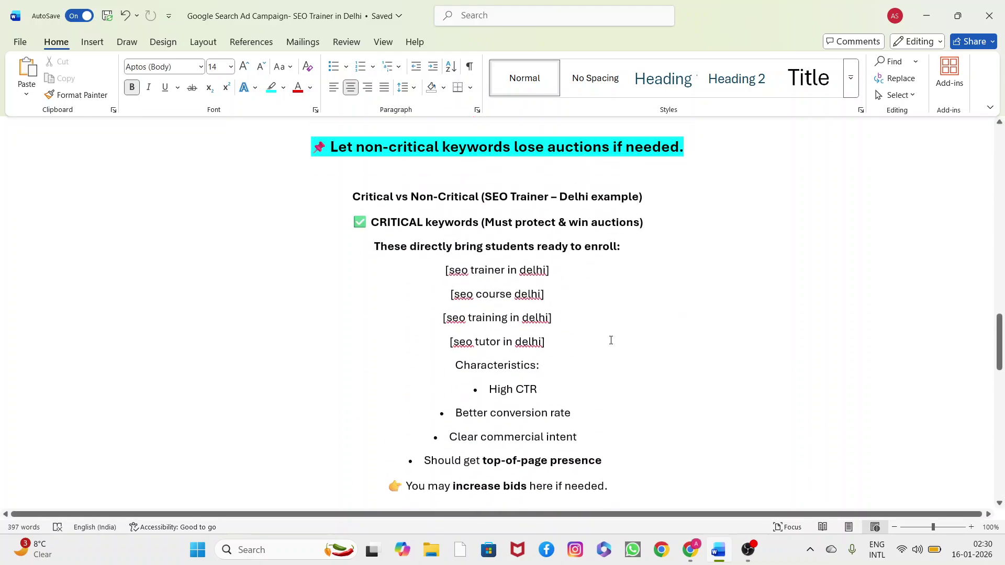
pyautogui.scroll(3, 616, 340)
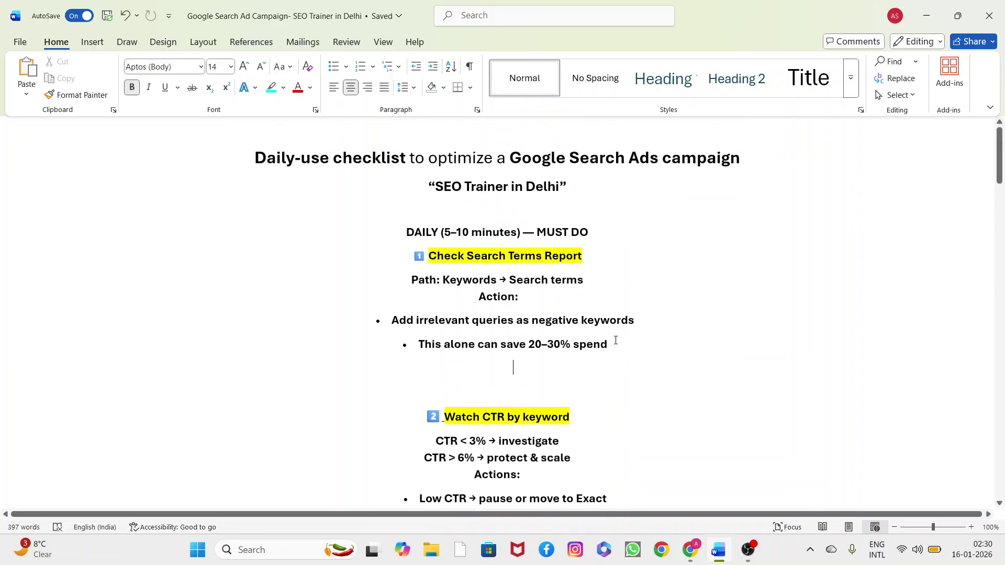